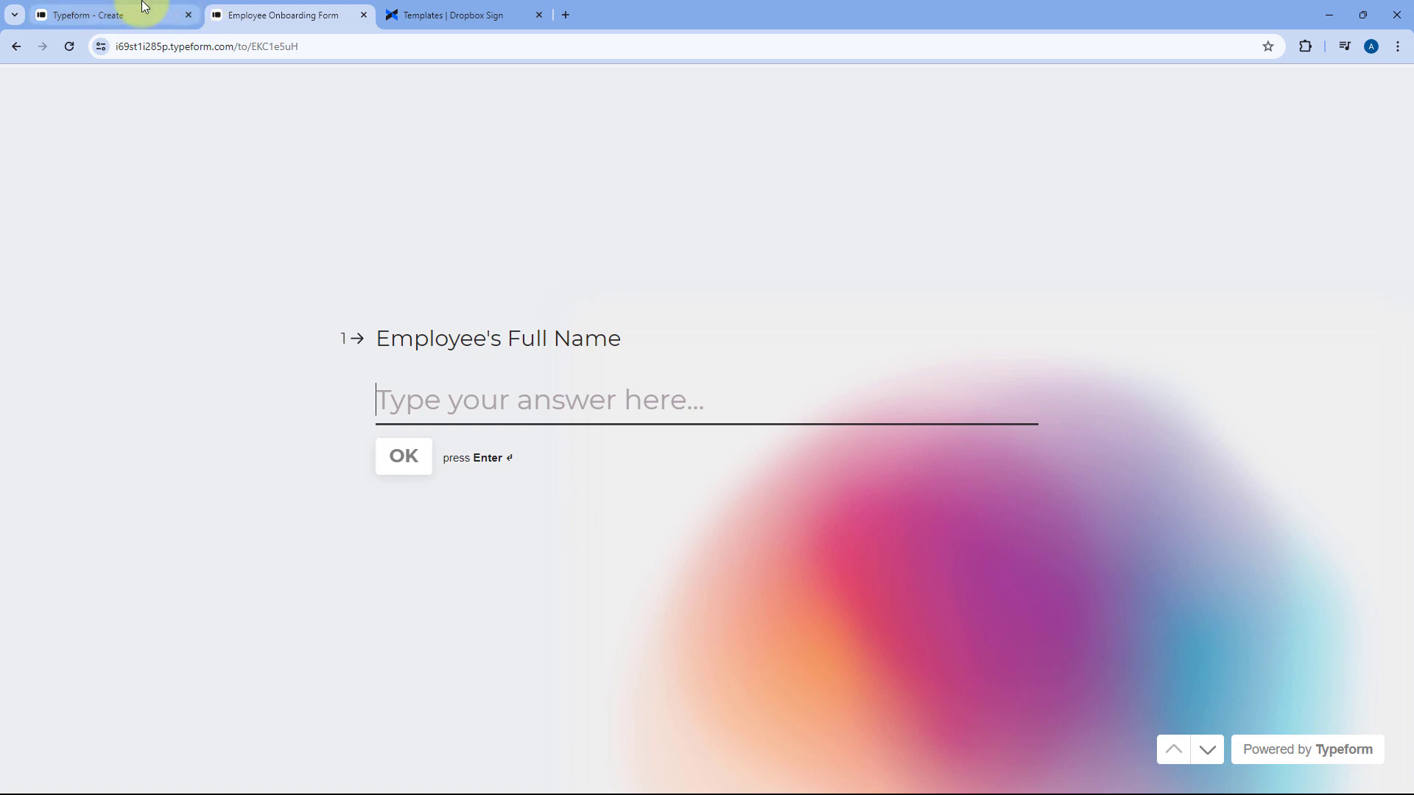
Review the Typeform Employee Onboarding Form's questions, then view the Dropbox Sign templates page
left_click(142, 12)
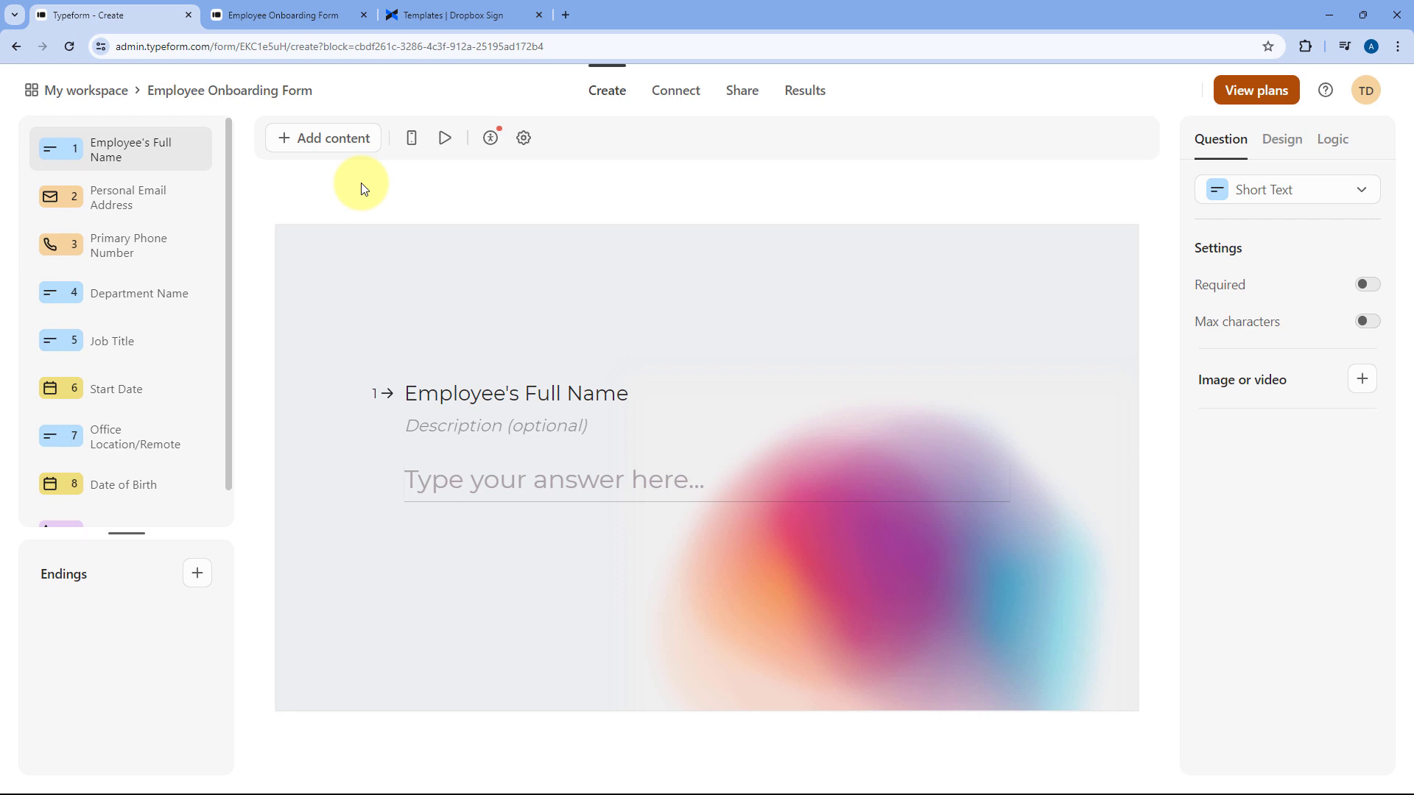
left_click(450, 13)
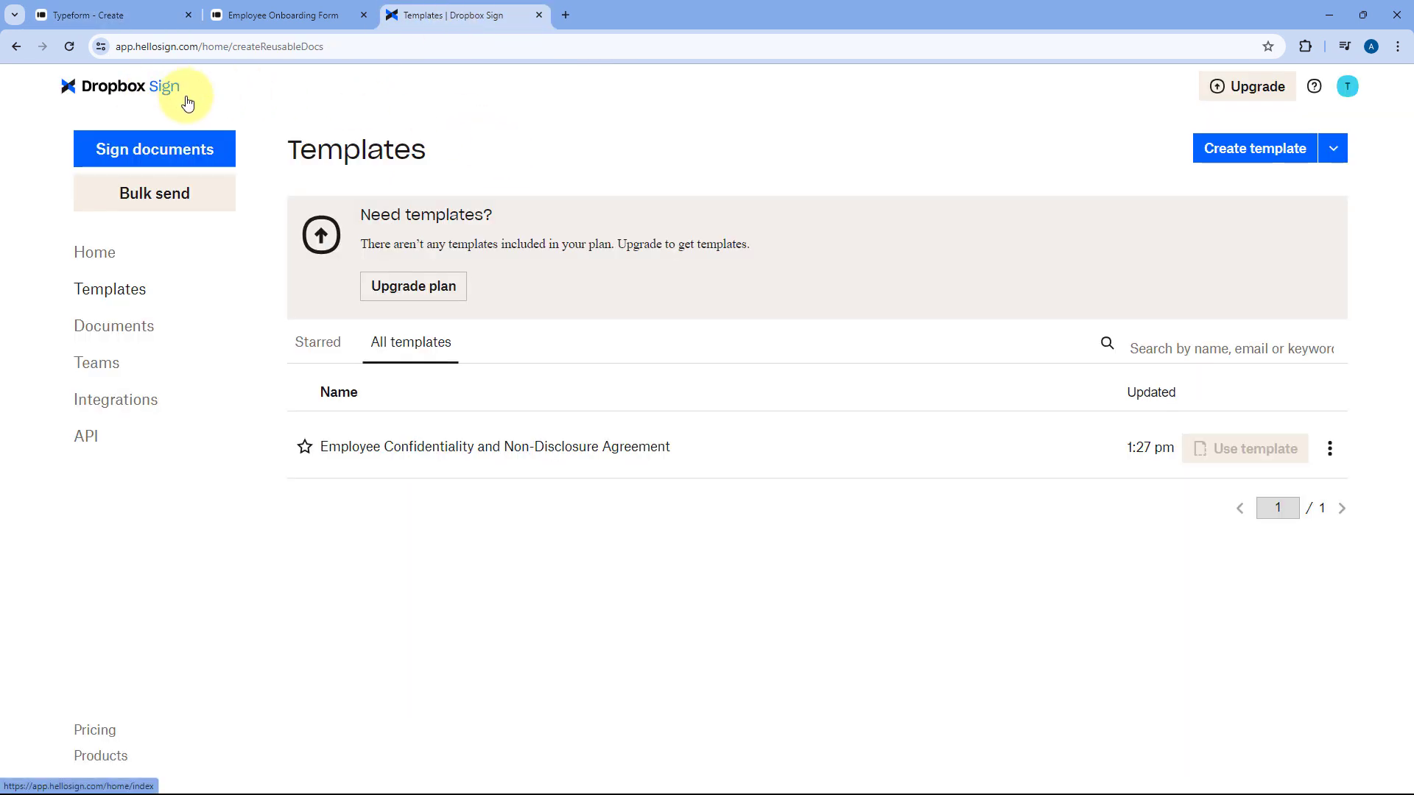
Compare the onboarding form with the Employee Confidentiality and Non-Disclosure Agreement template, then open a blank tab
left_click(298, 13)
left_click(122, 15)
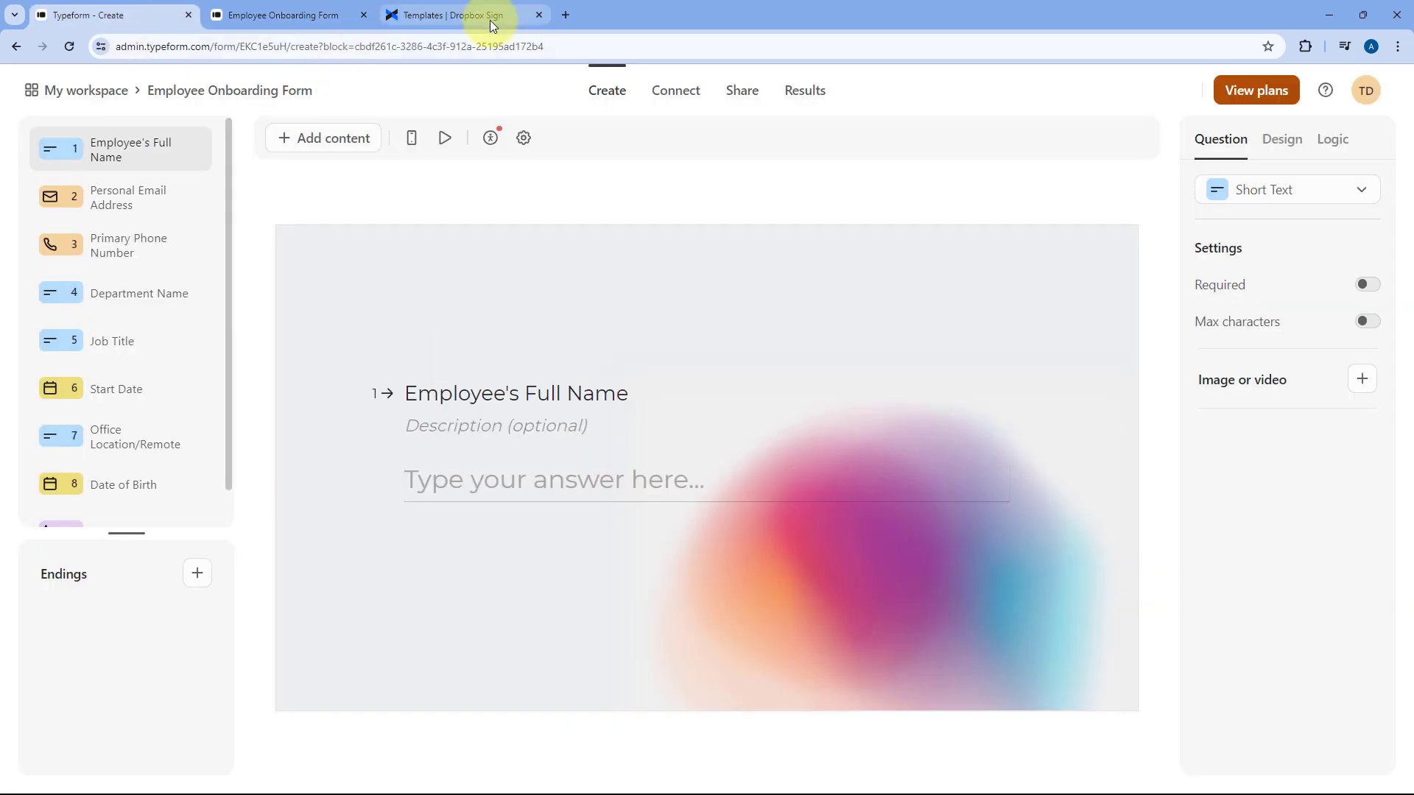
left_click(489, 17)
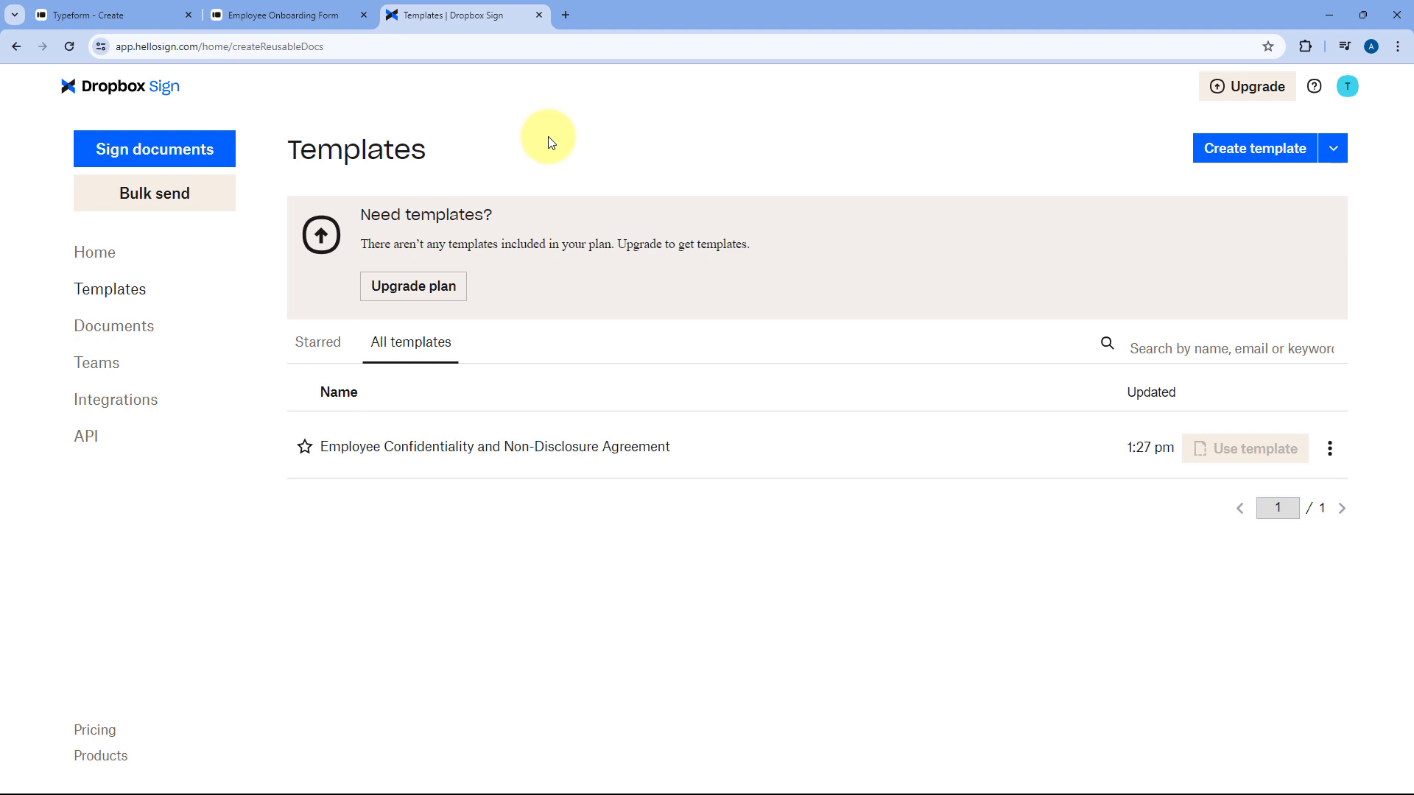
left_click(565, 14)
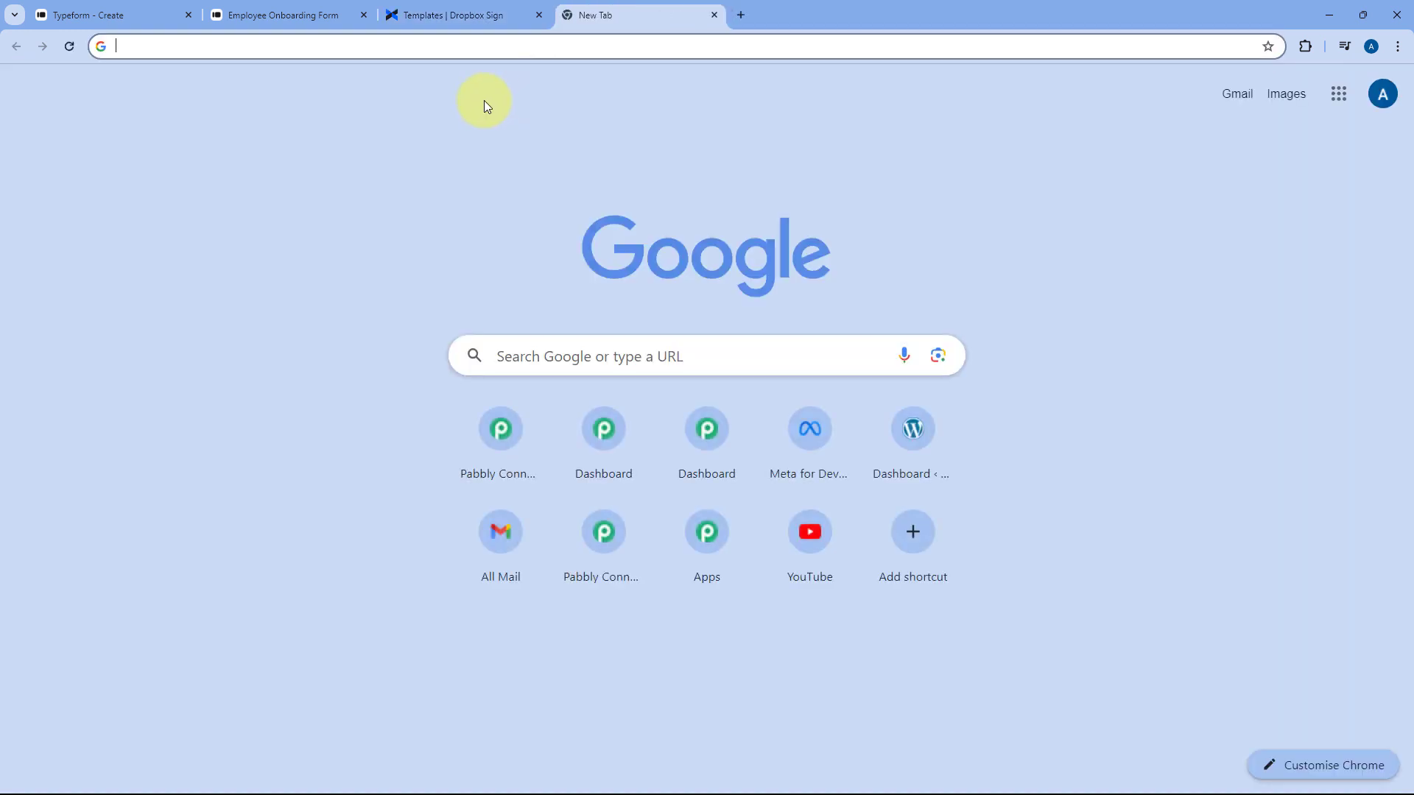
Load pabbly.com/connect and launch Pabbly Connect from the All Apps page
type("pabbly.com/connec")
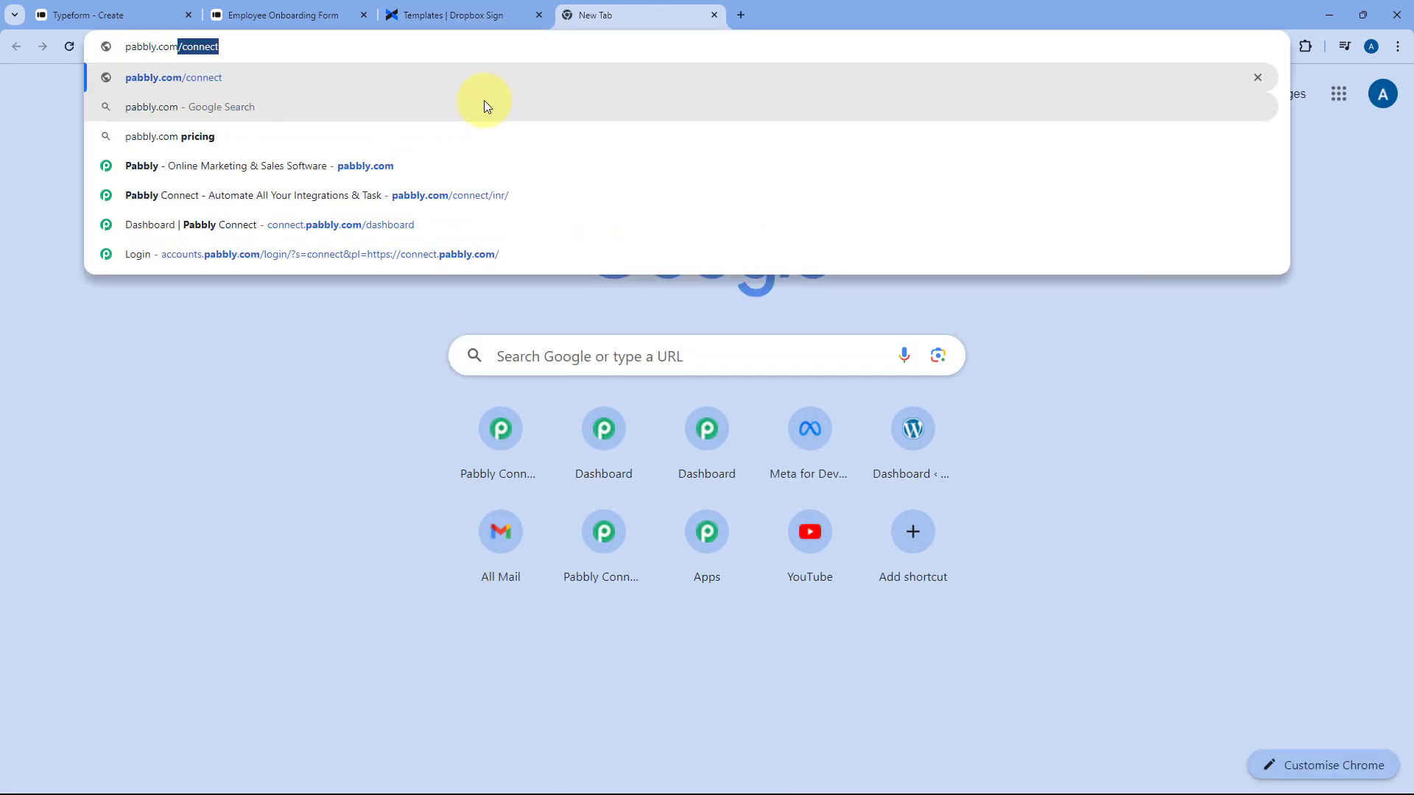
type("t")
key("Return")
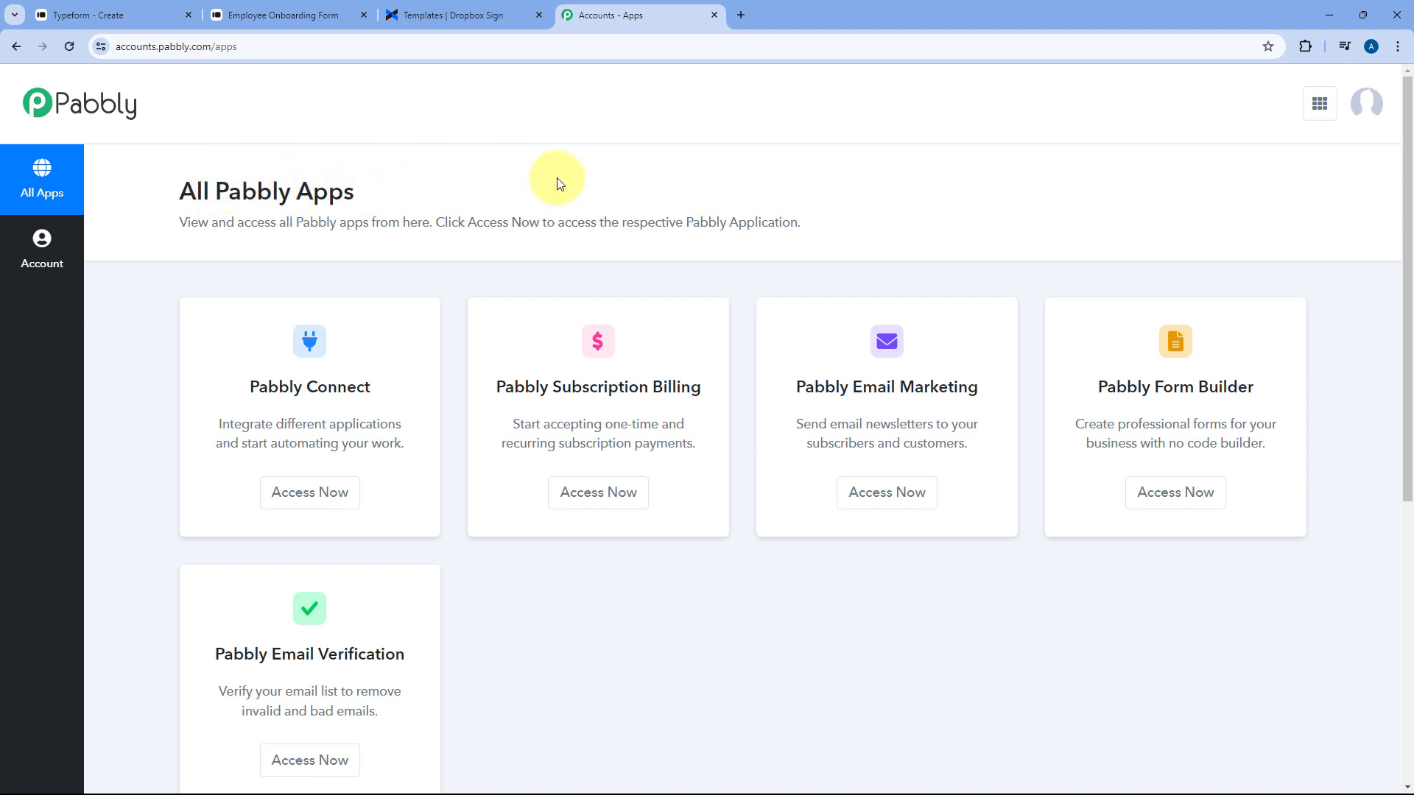
left_click(292, 494)
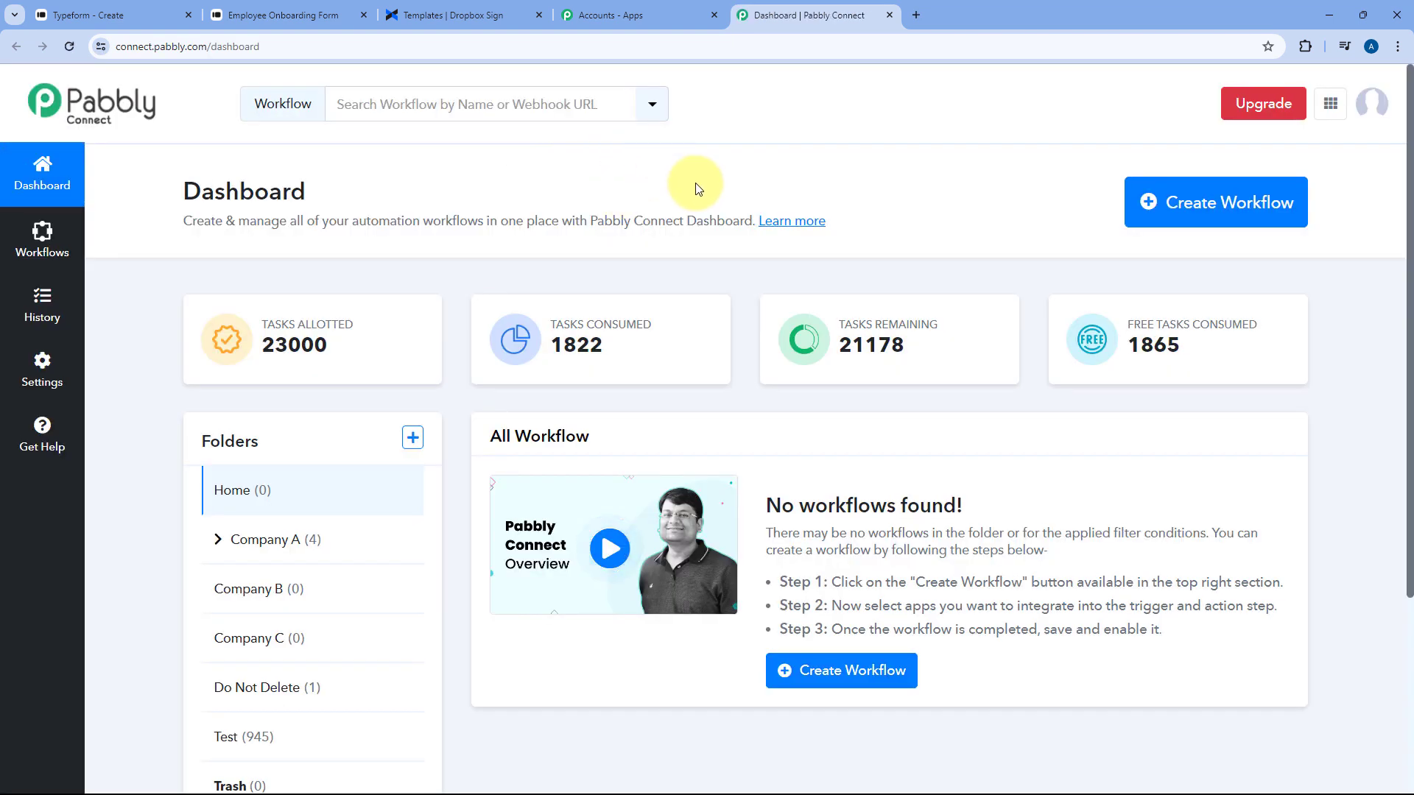
Create a workflow named 'Typeform to Dropbox Sign' in the Home folder
left_click(1194, 207)
left_click(628, 391)
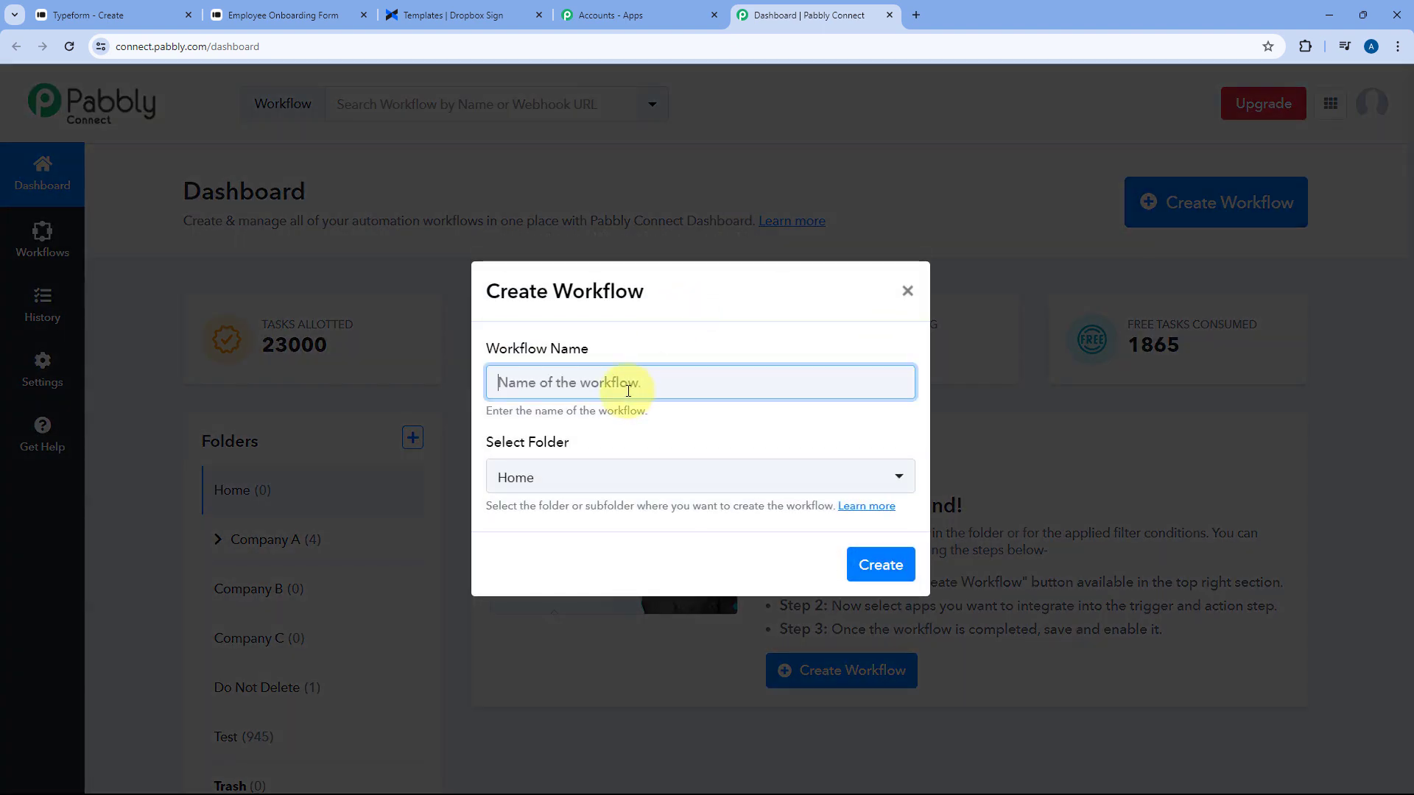
type("Typeform to Dropbox Sign")
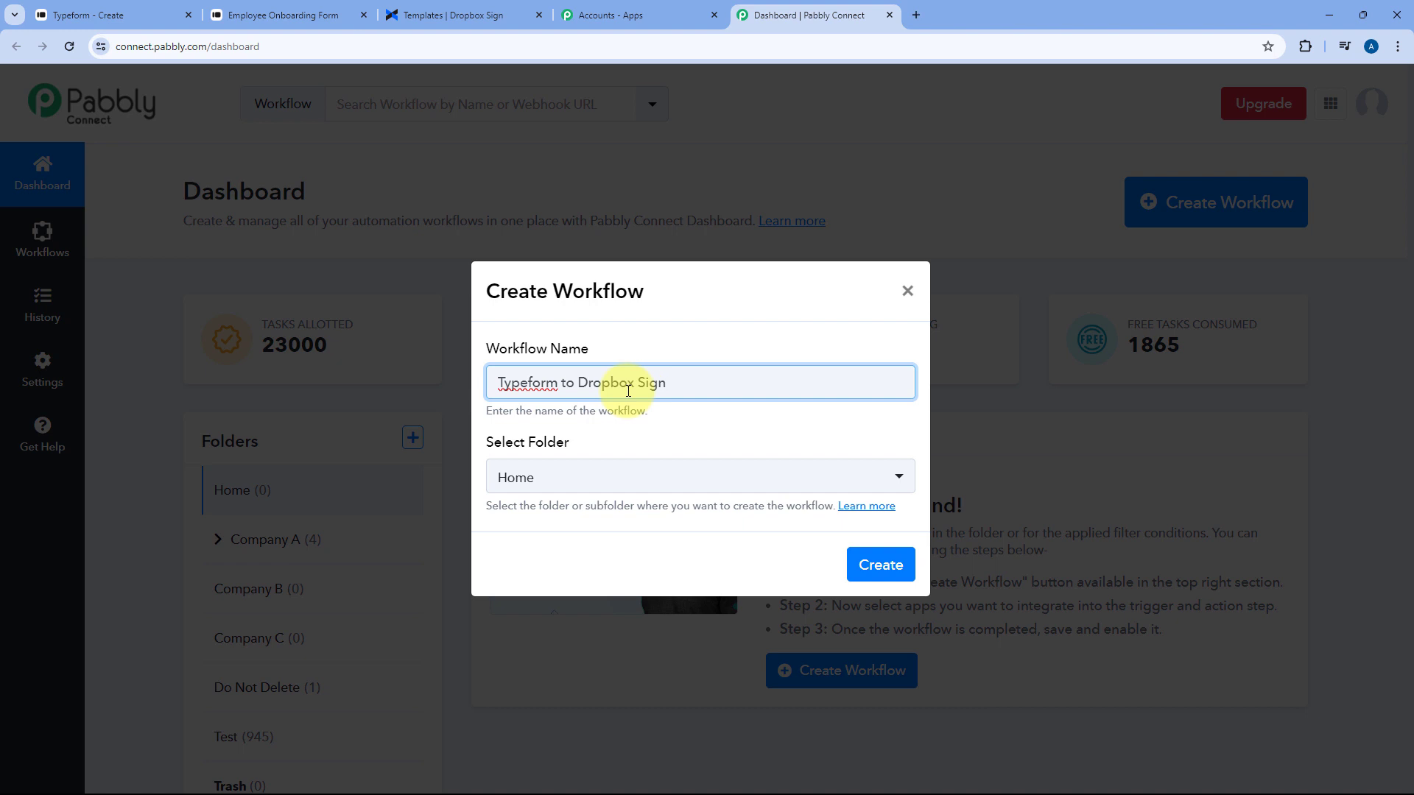
left_click(718, 487)
scroll(710, 306, "up", 1)
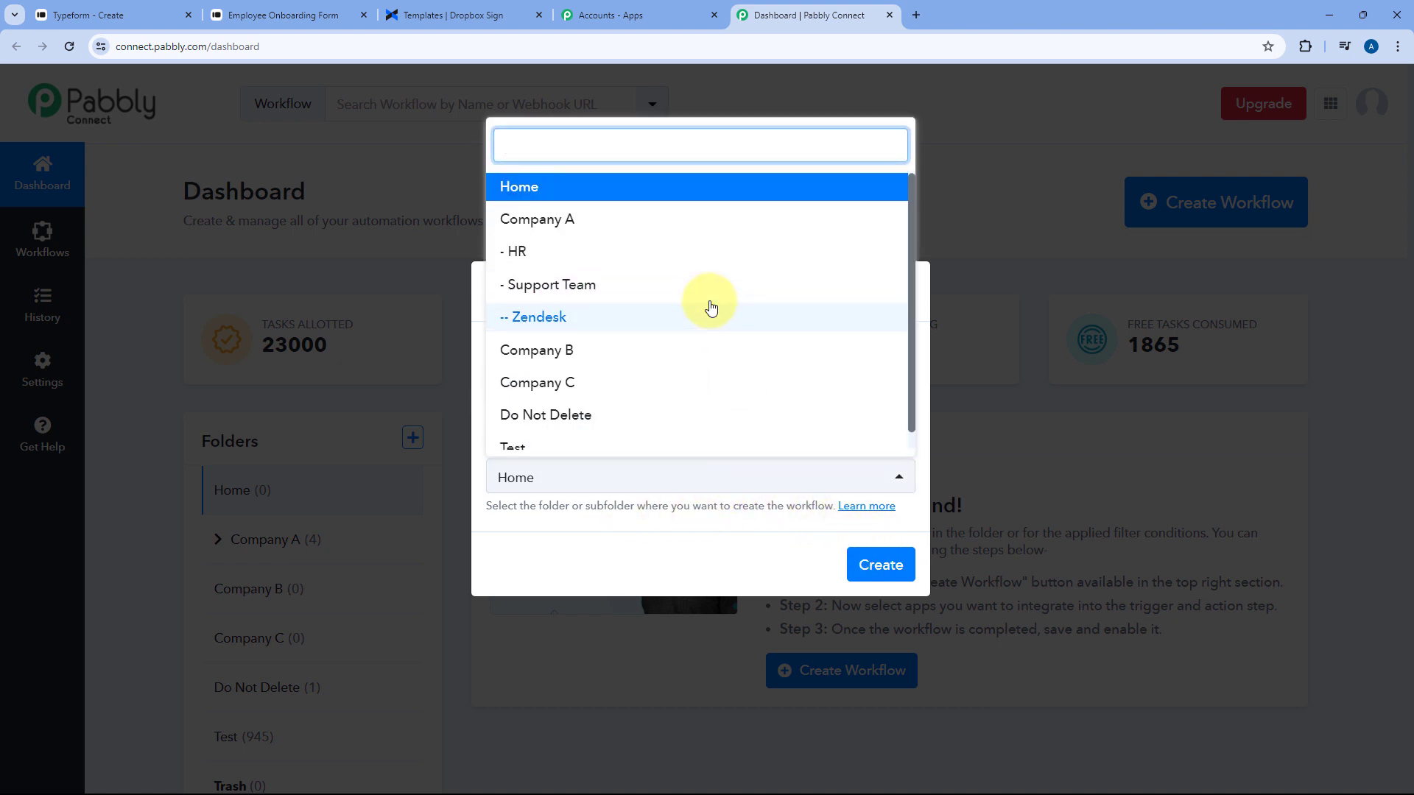
left_click(609, 193)
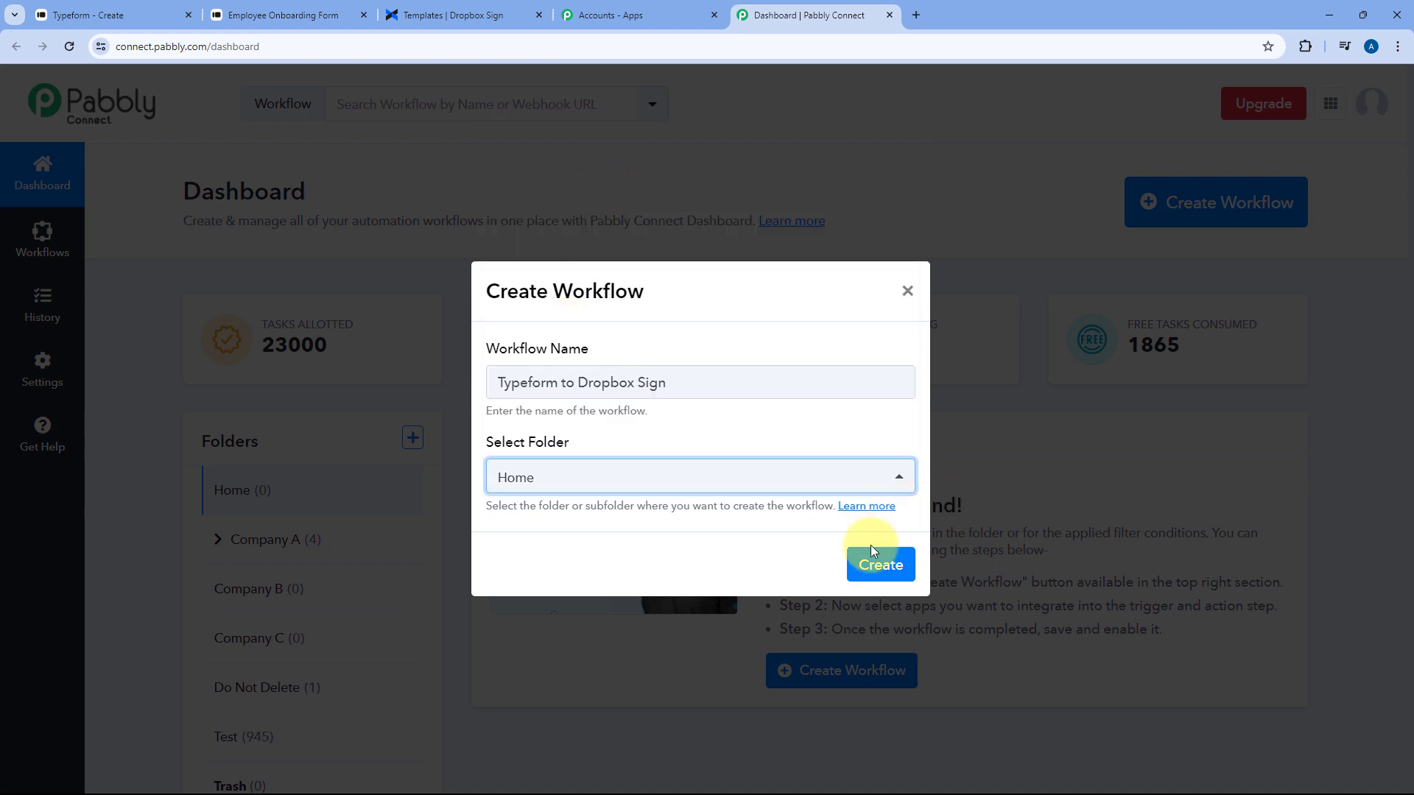
left_click(882, 564)
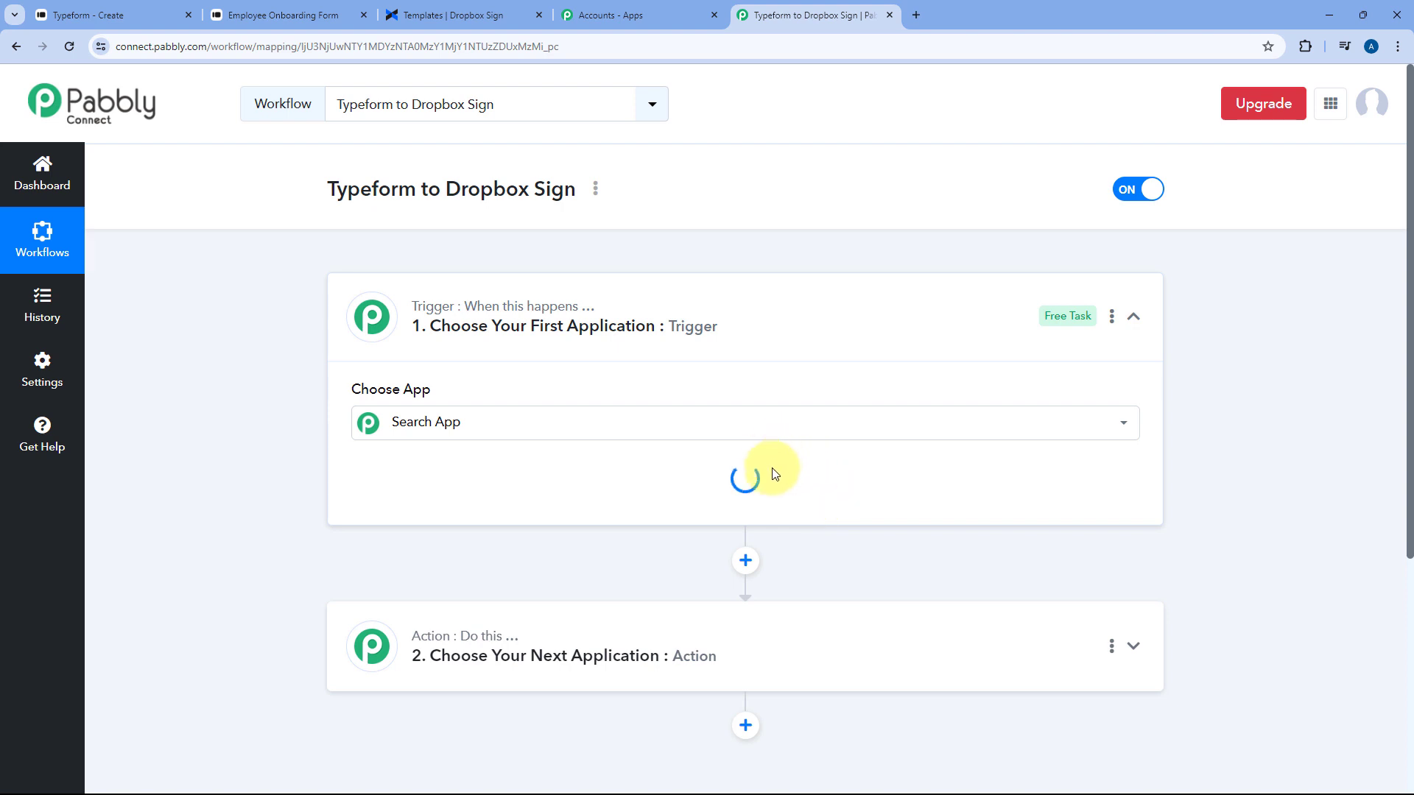
left_click(743, 329)
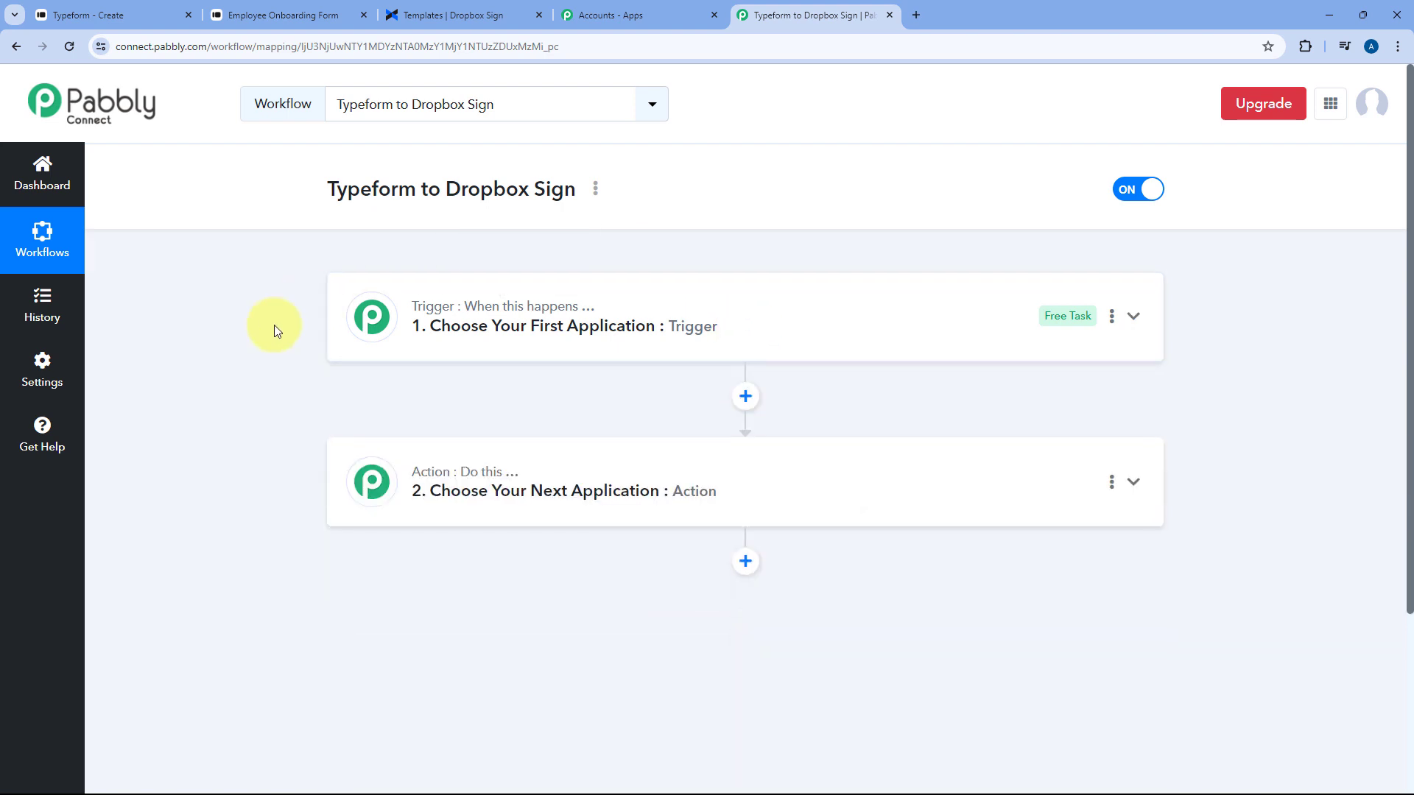
scroll(272, 325, "down", 1)
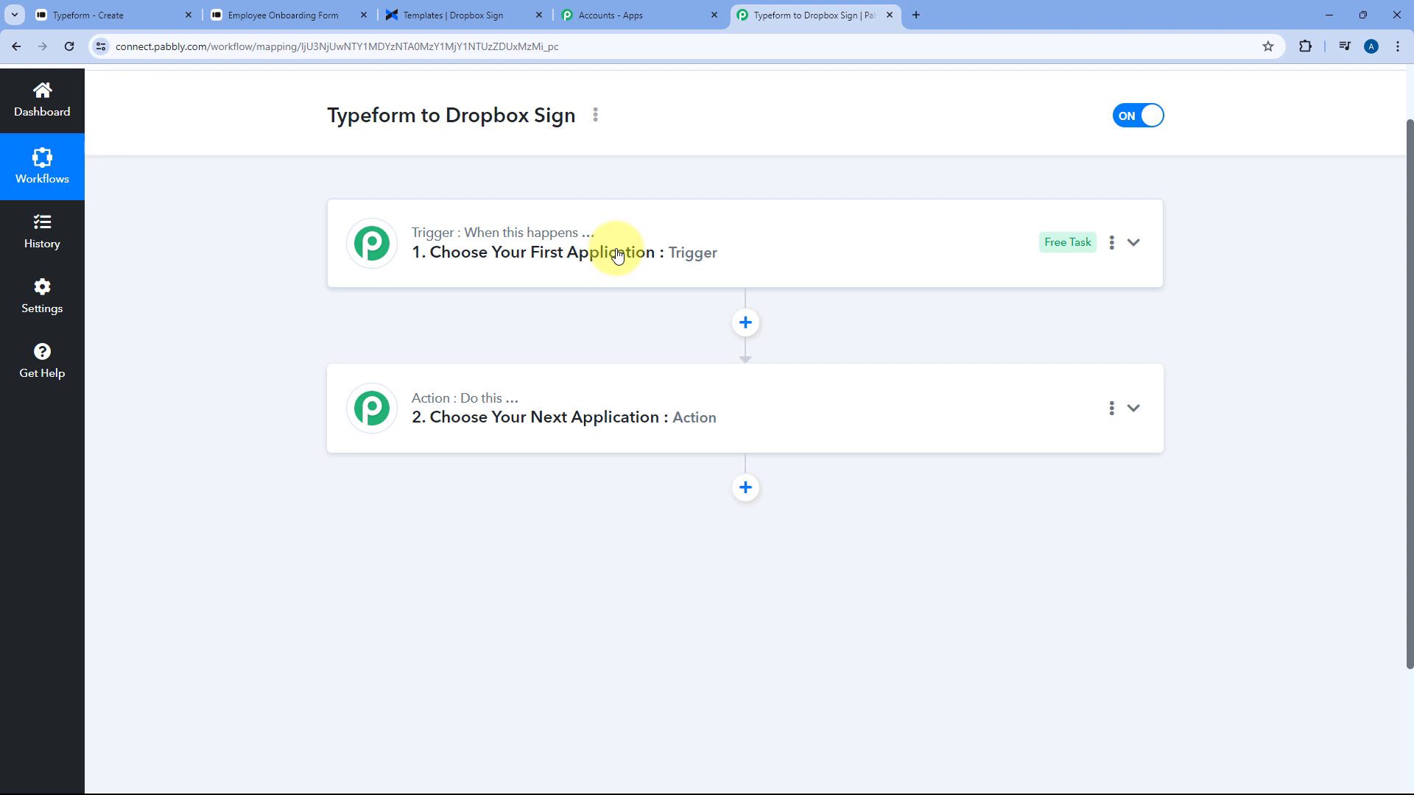
mouse_move(485, 402)
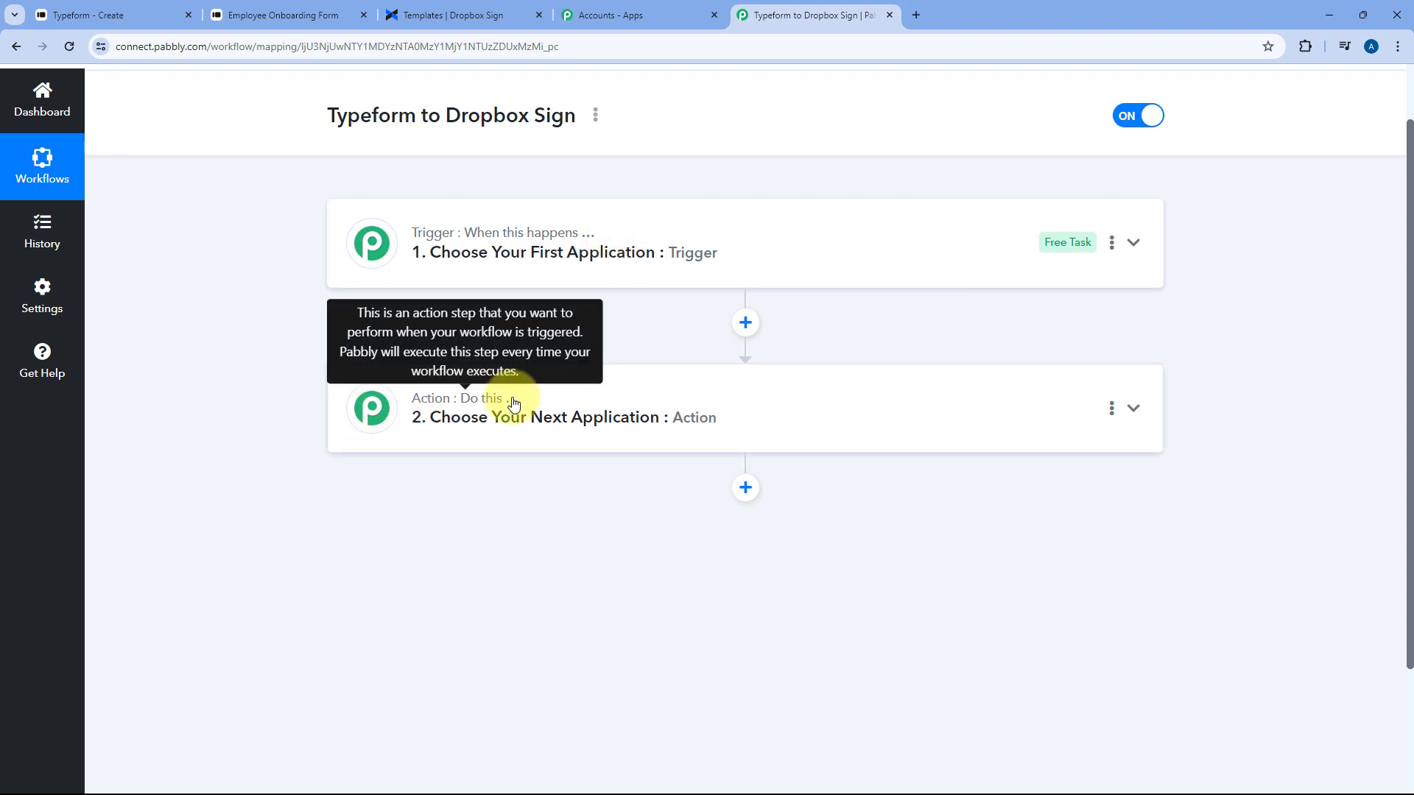
left_click(744, 253)
scroll(268, 307, "up", 1)
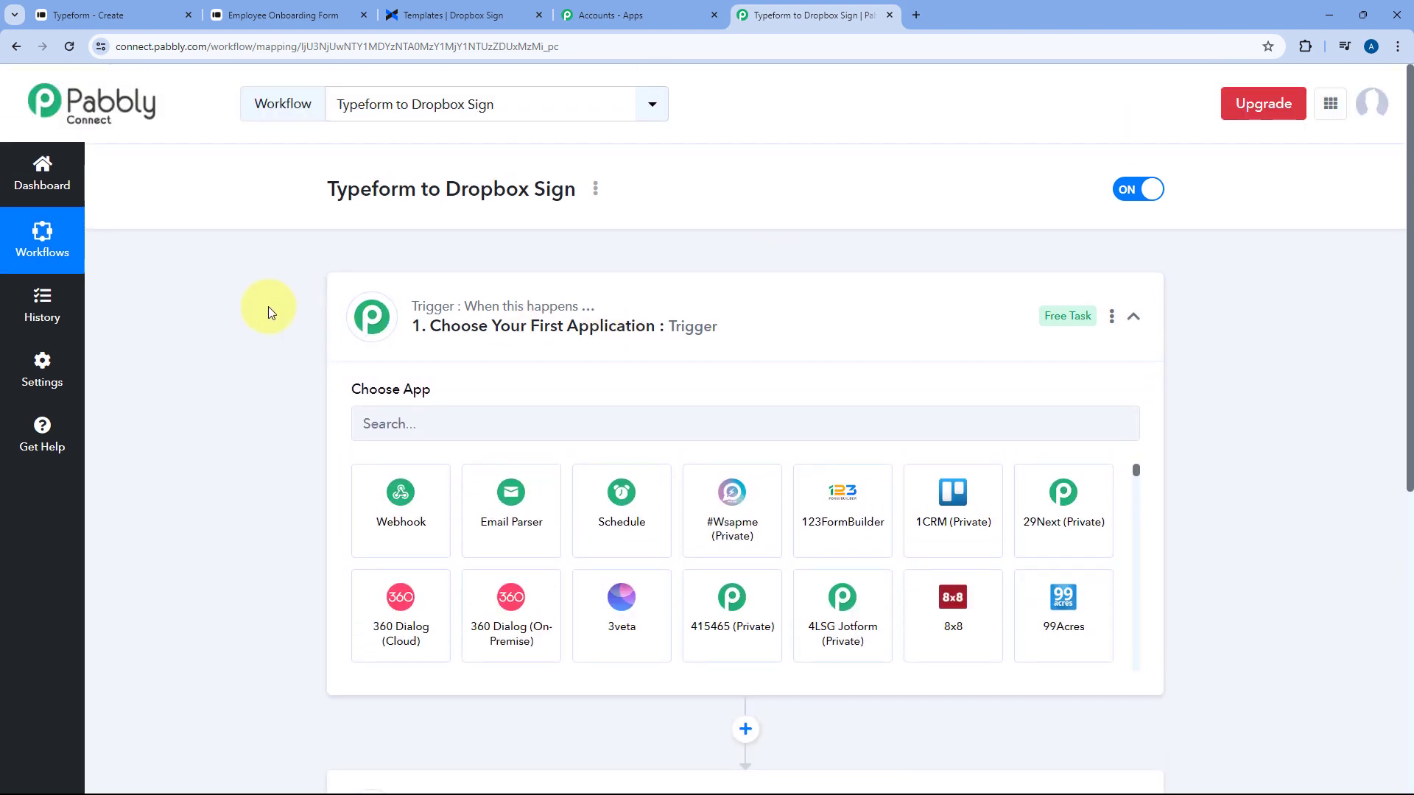
scroll(268, 306, "down", 3)
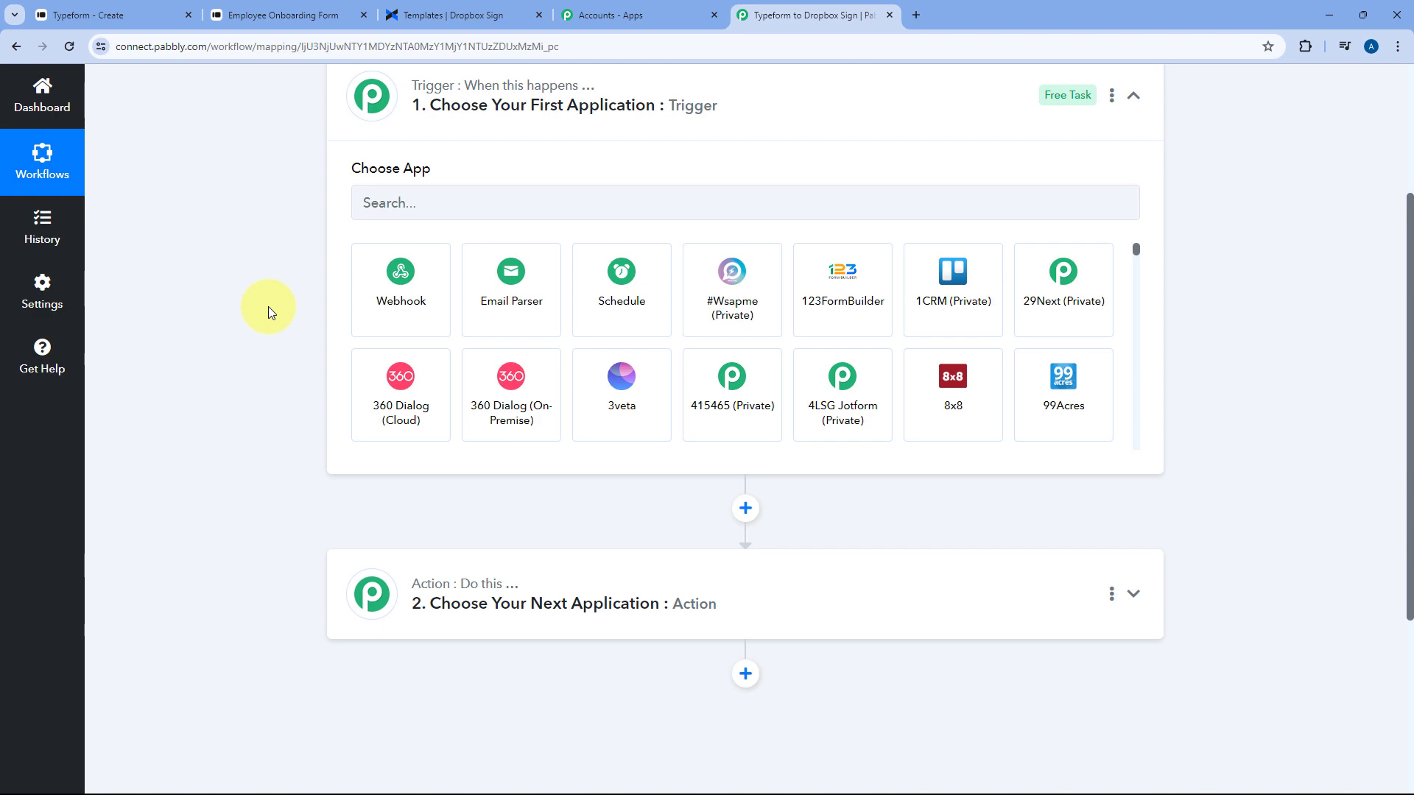
left_click(118, 15)
left_click(795, 14)
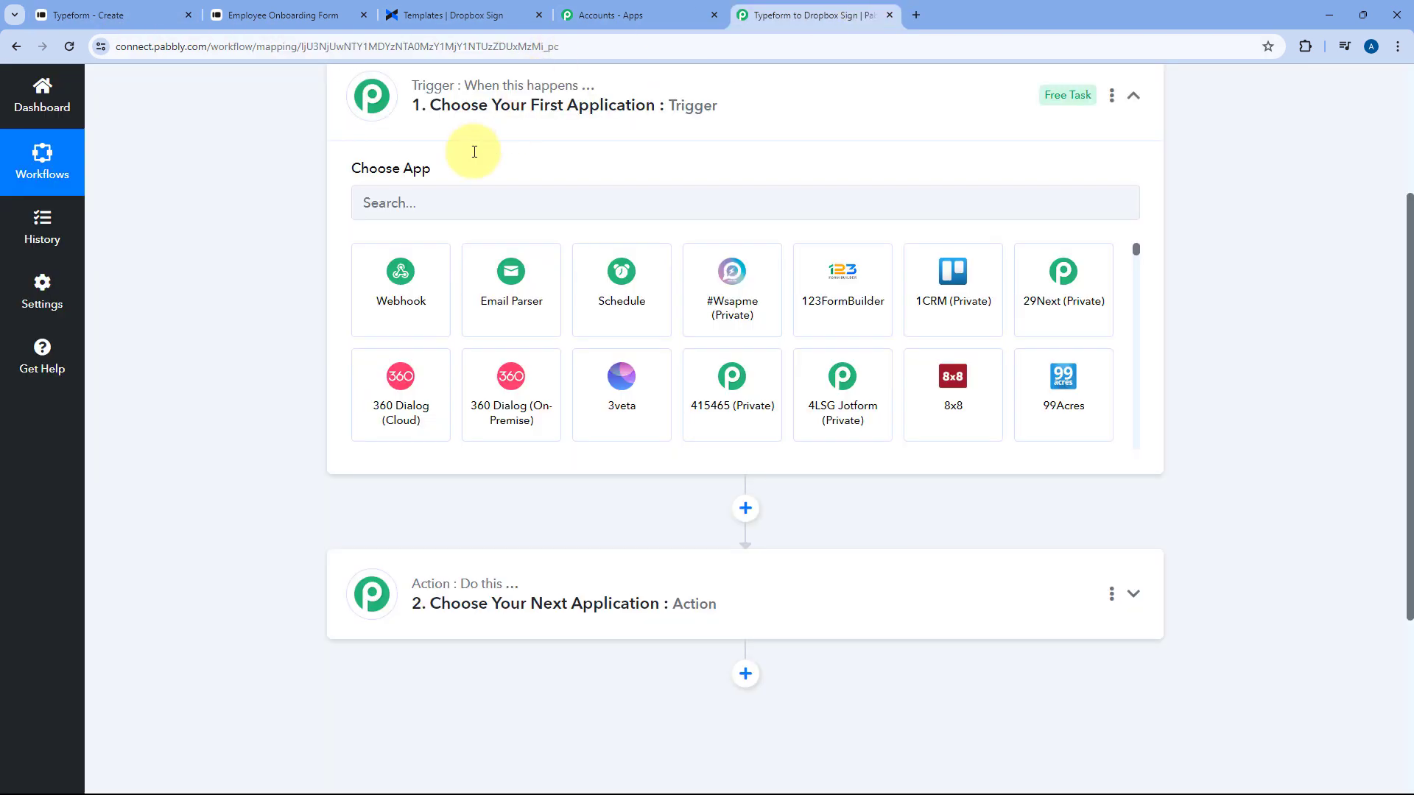
scroll(299, 229, "up", 1)
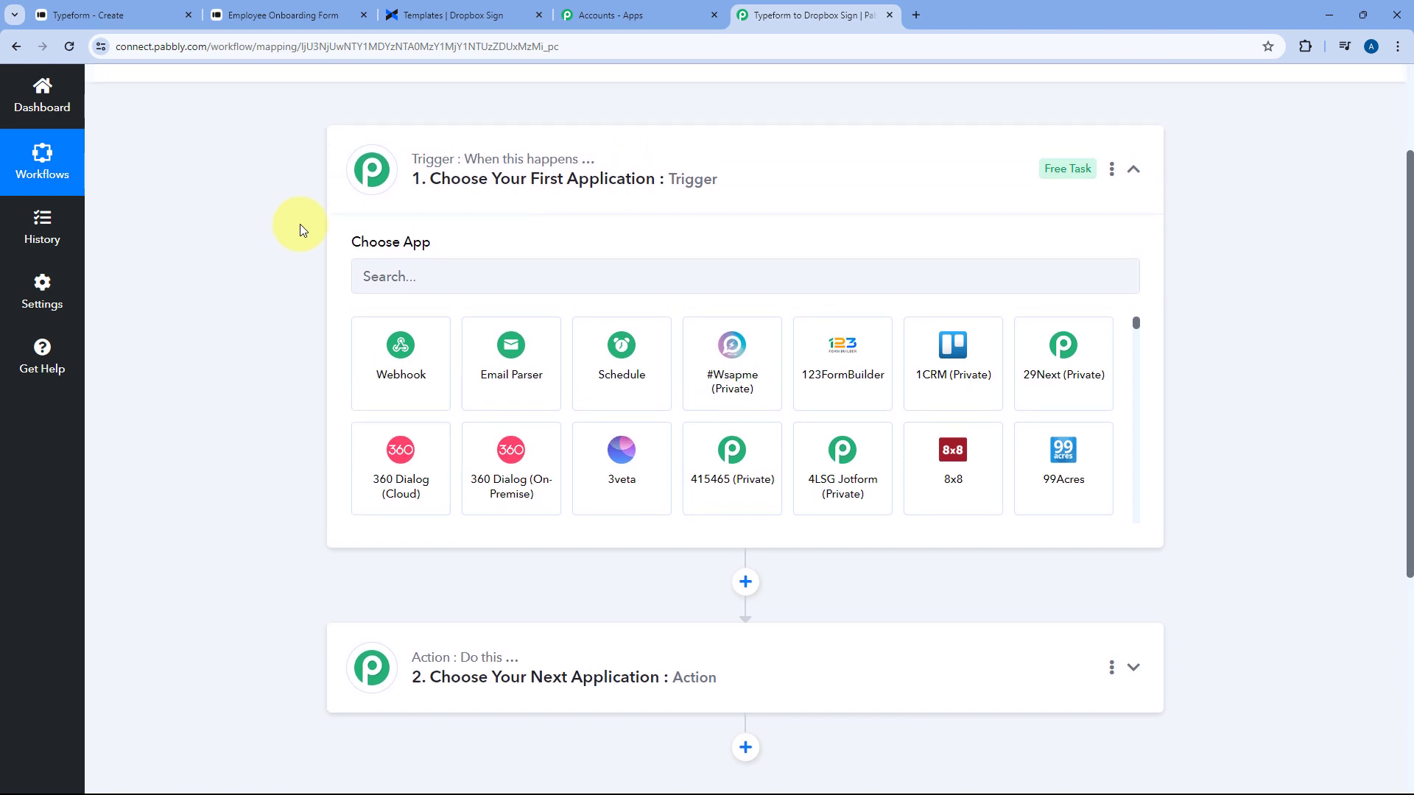
left_click(280, 15)
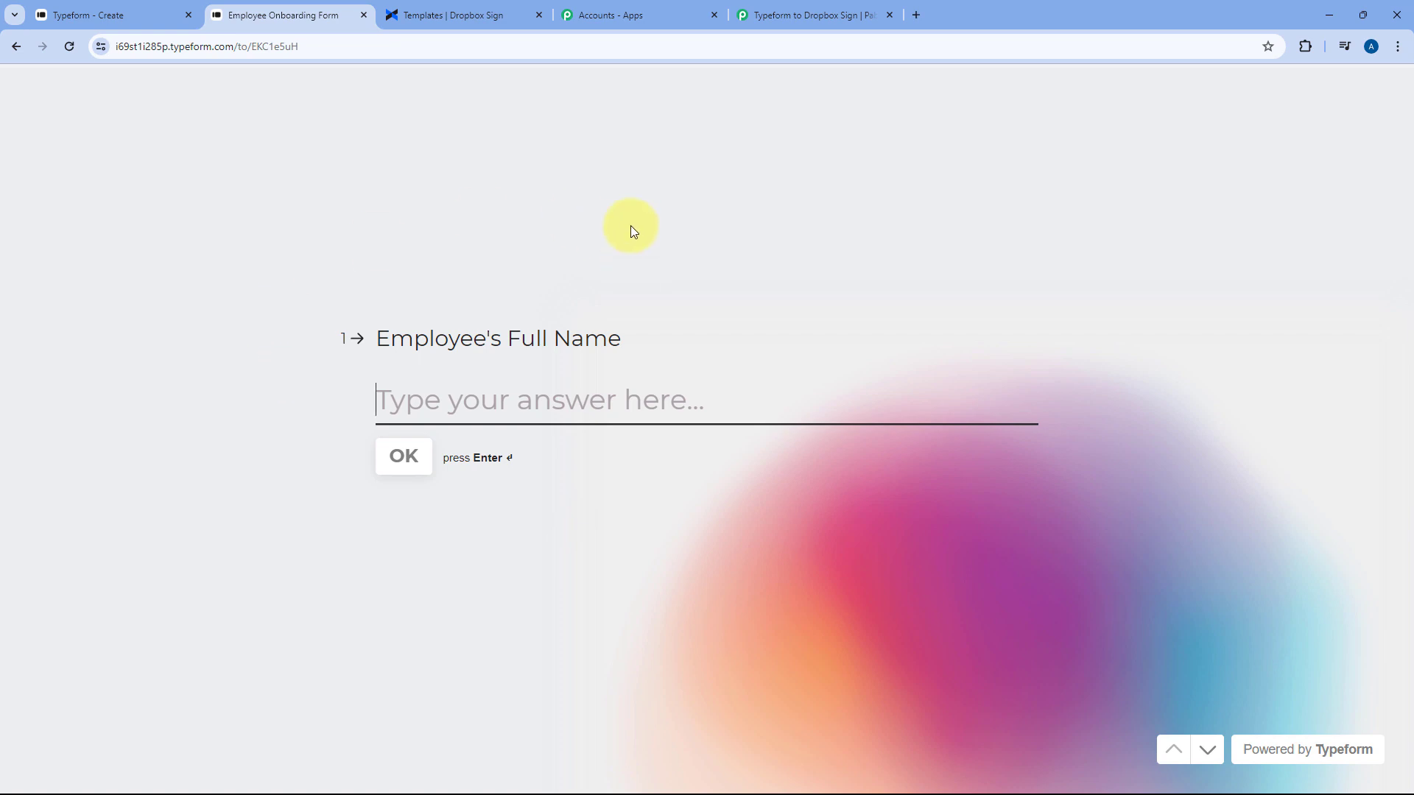
left_click(823, 14)
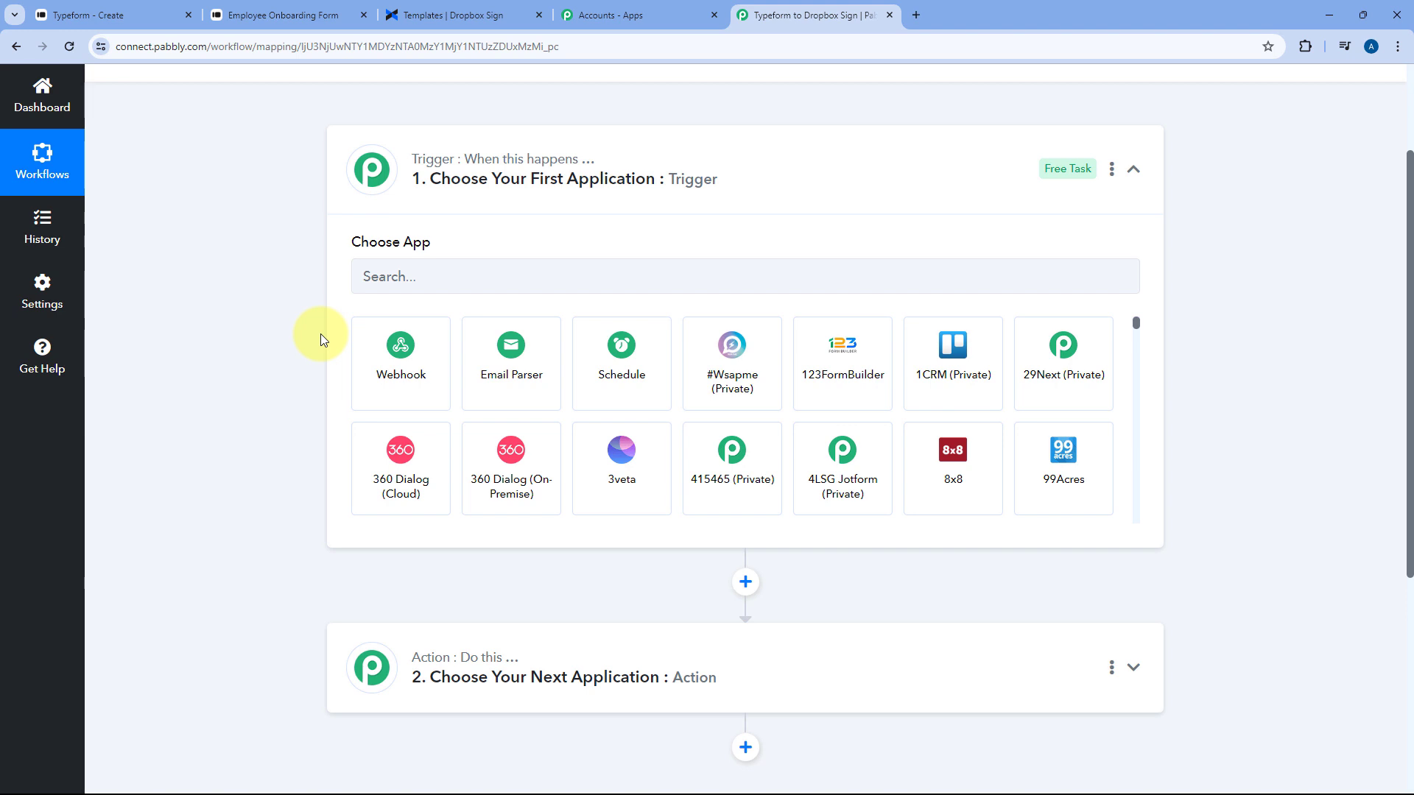
scroll(321, 339, "down", 2)
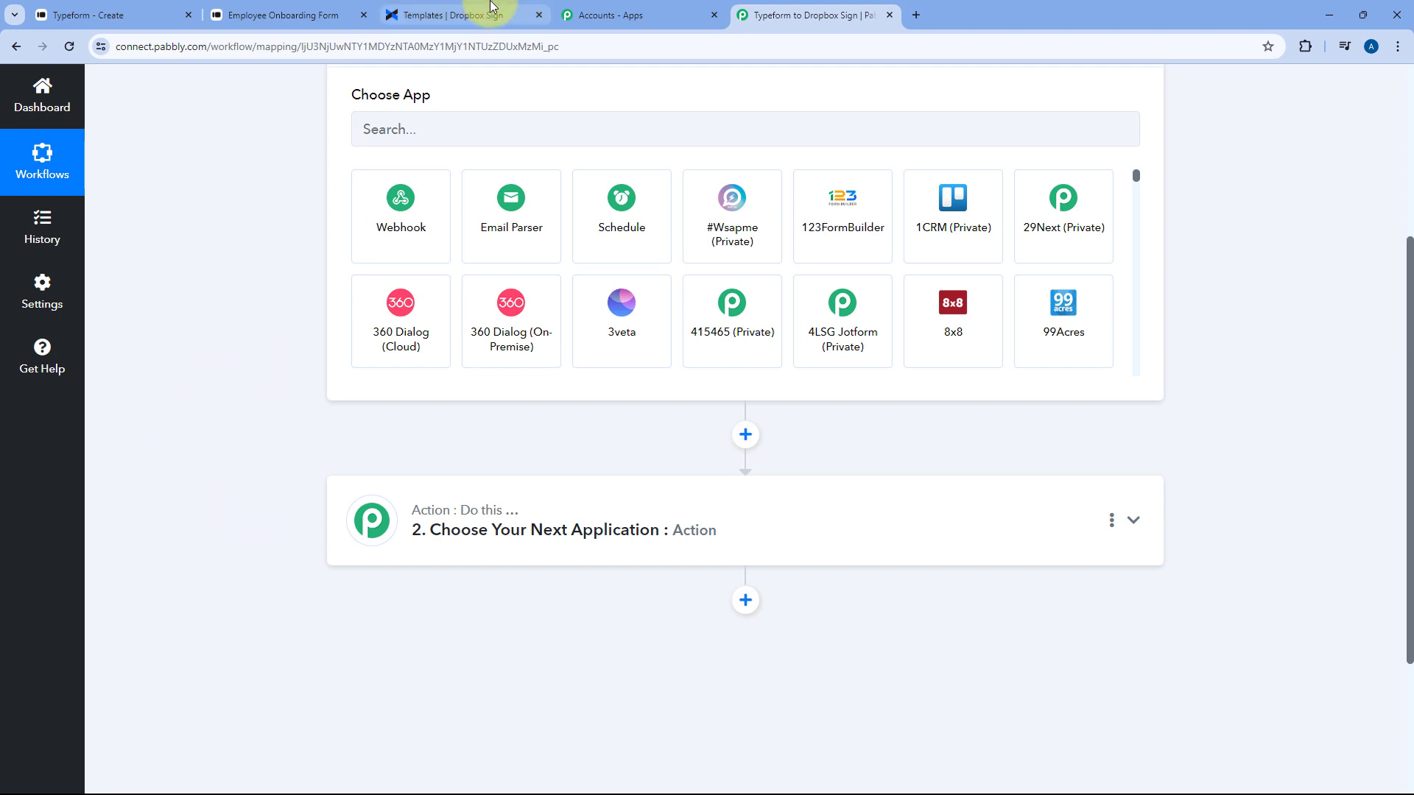
left_click(457, 15)
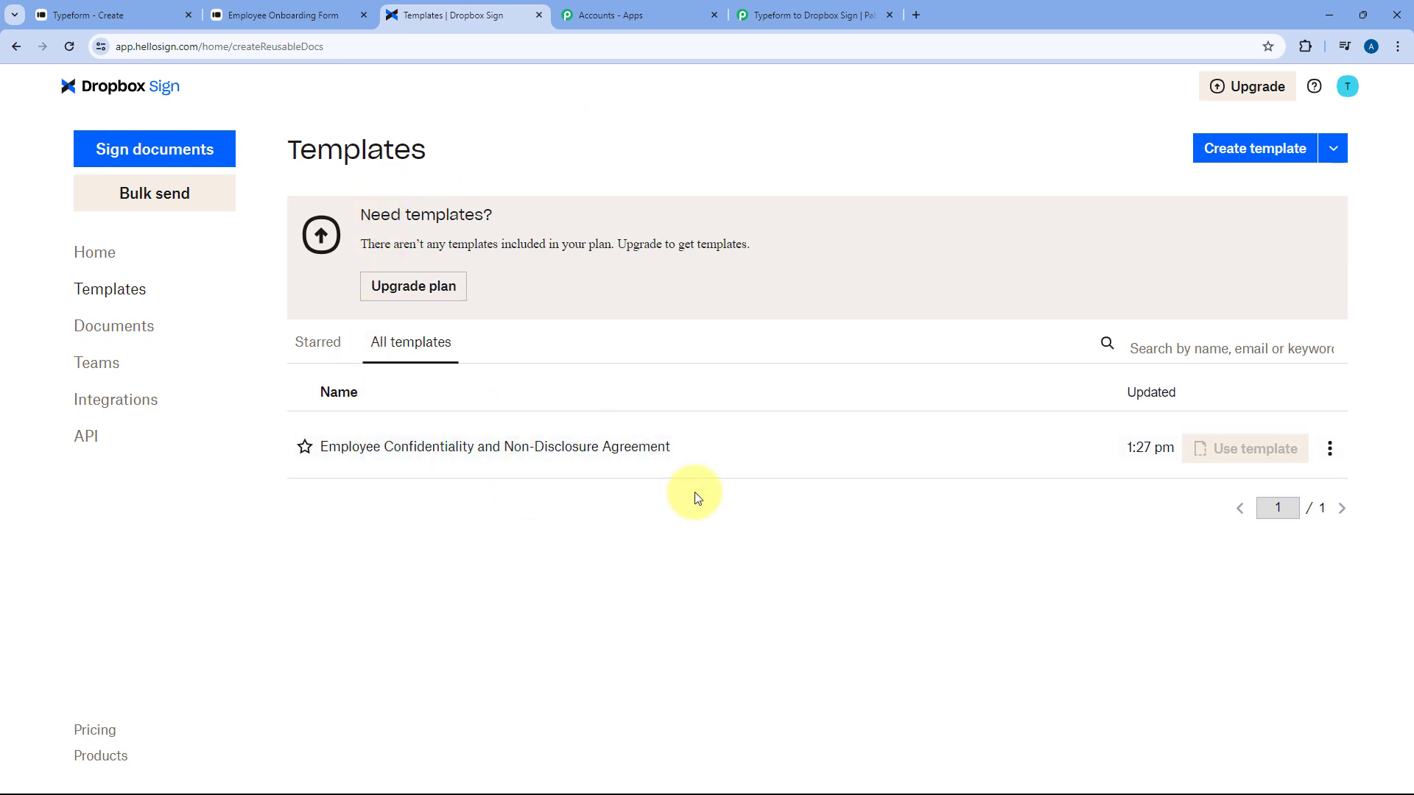
left_click(827, 15)
scroll(316, 346, "up", 2)
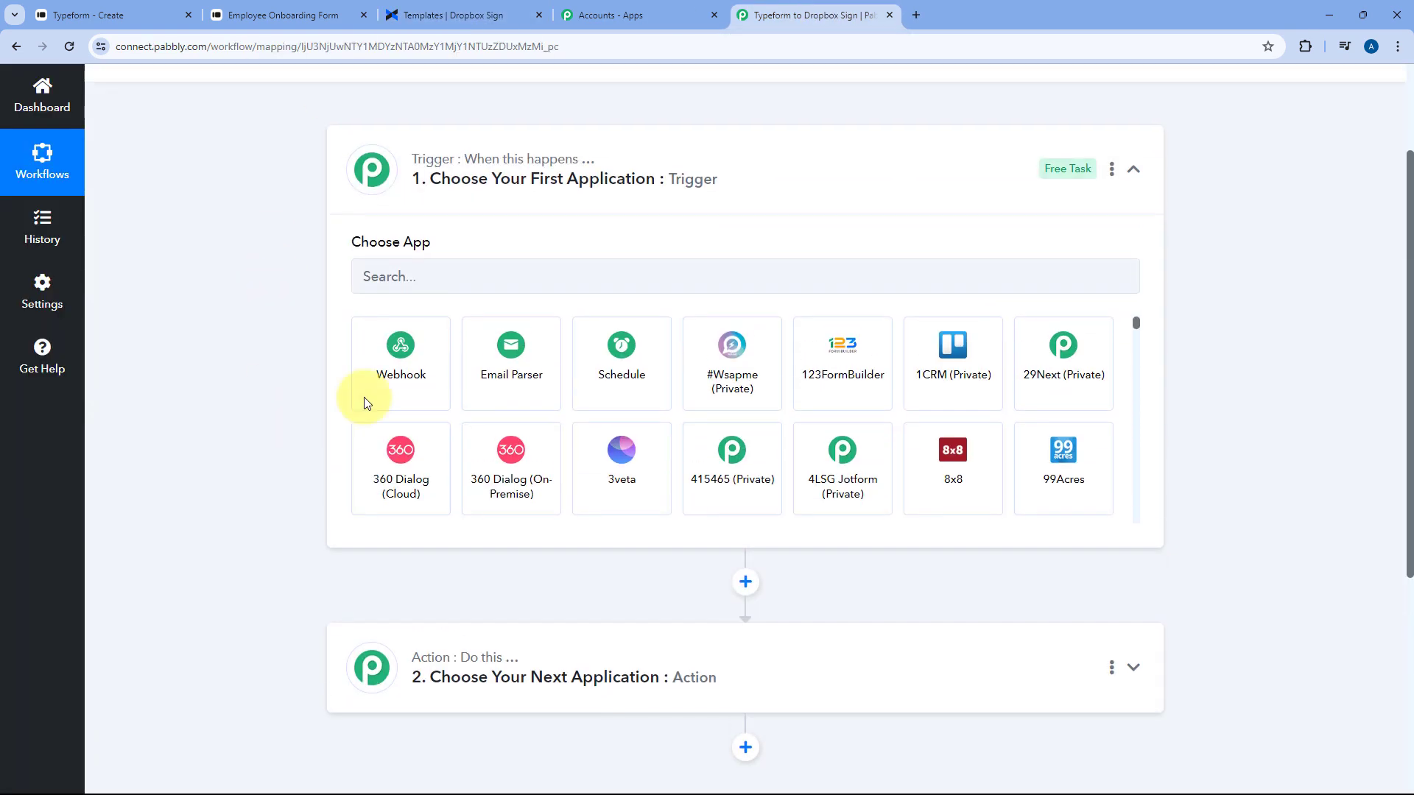
Choose Typeform as the workflow's trigger app
left_click(445, 272)
type("Typr")
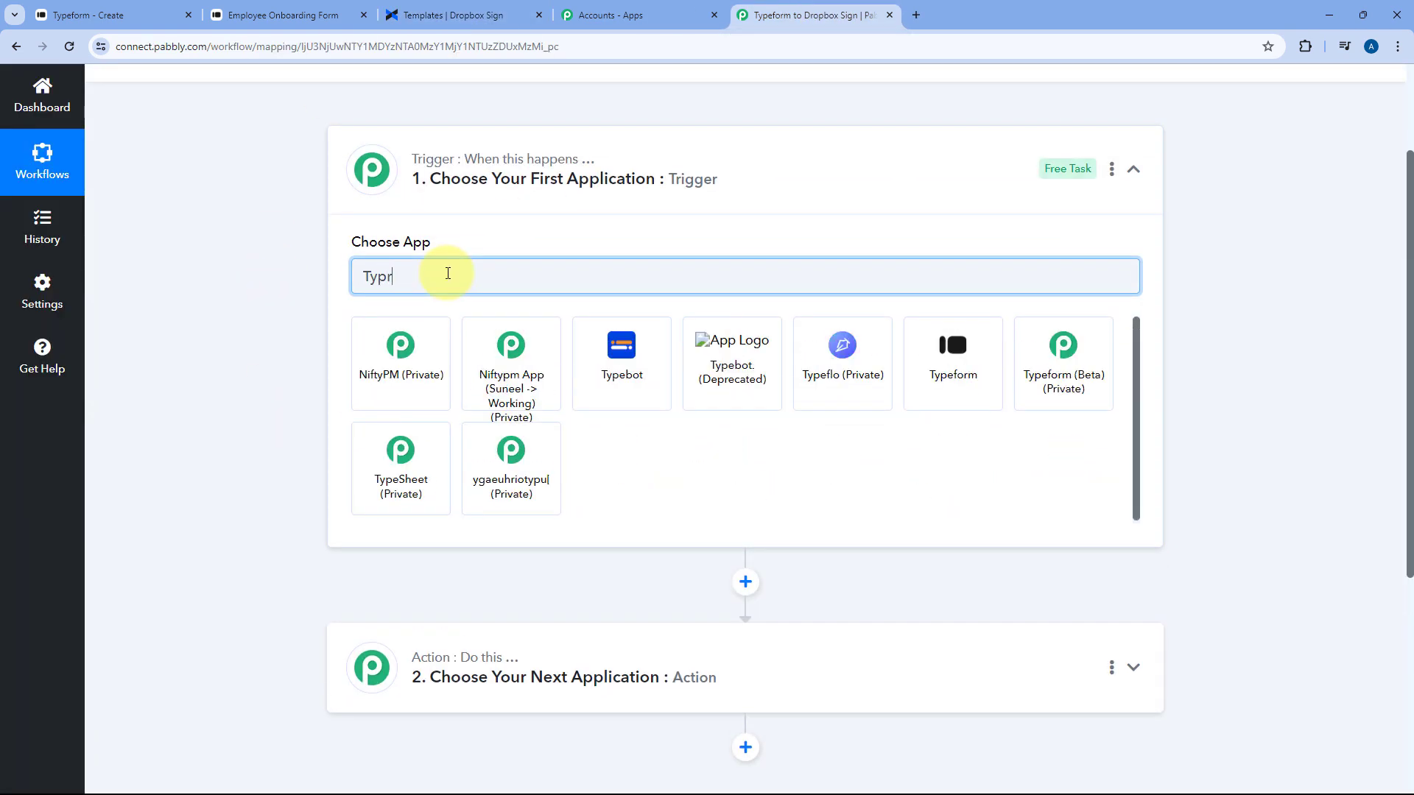
key("BackSpace")
type("eform")
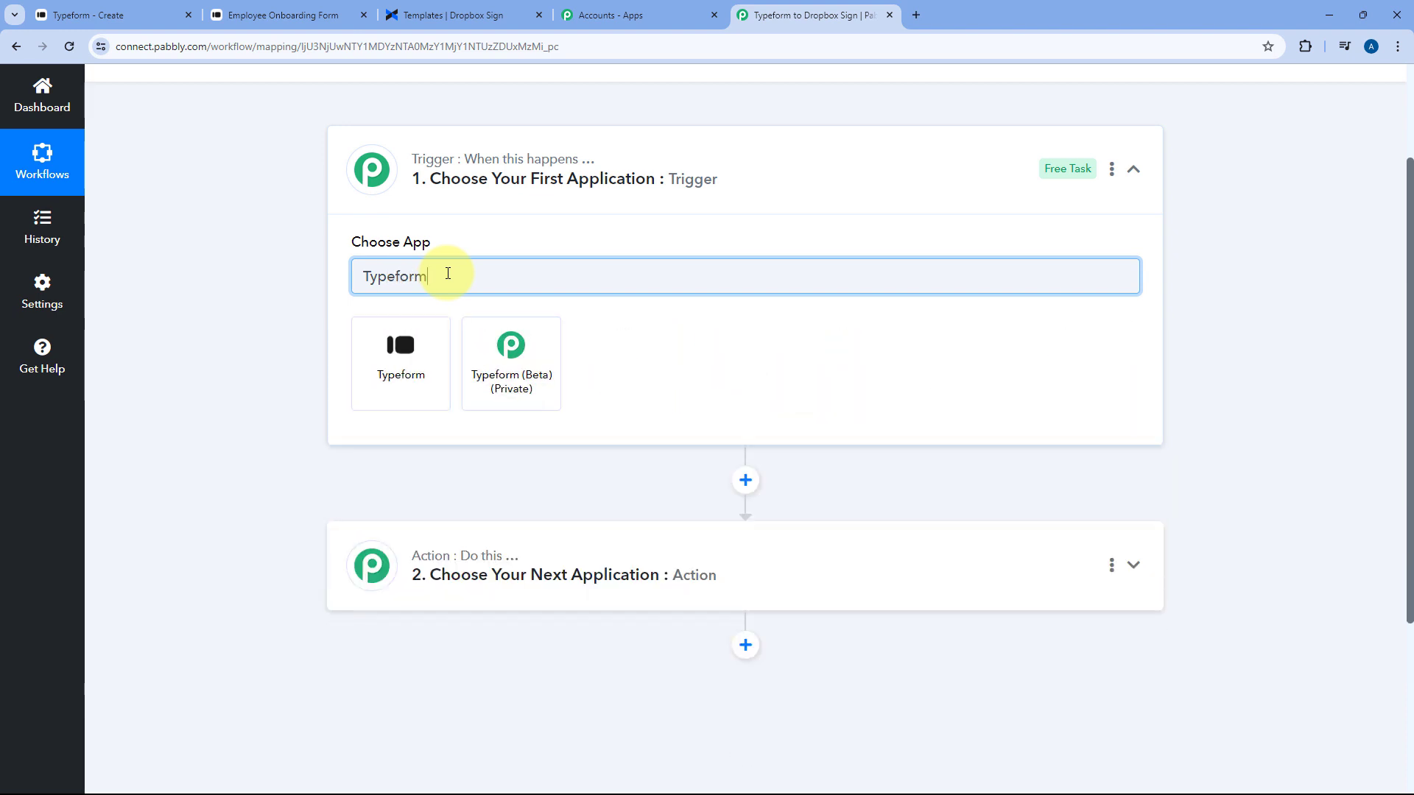
left_click(428, 352)
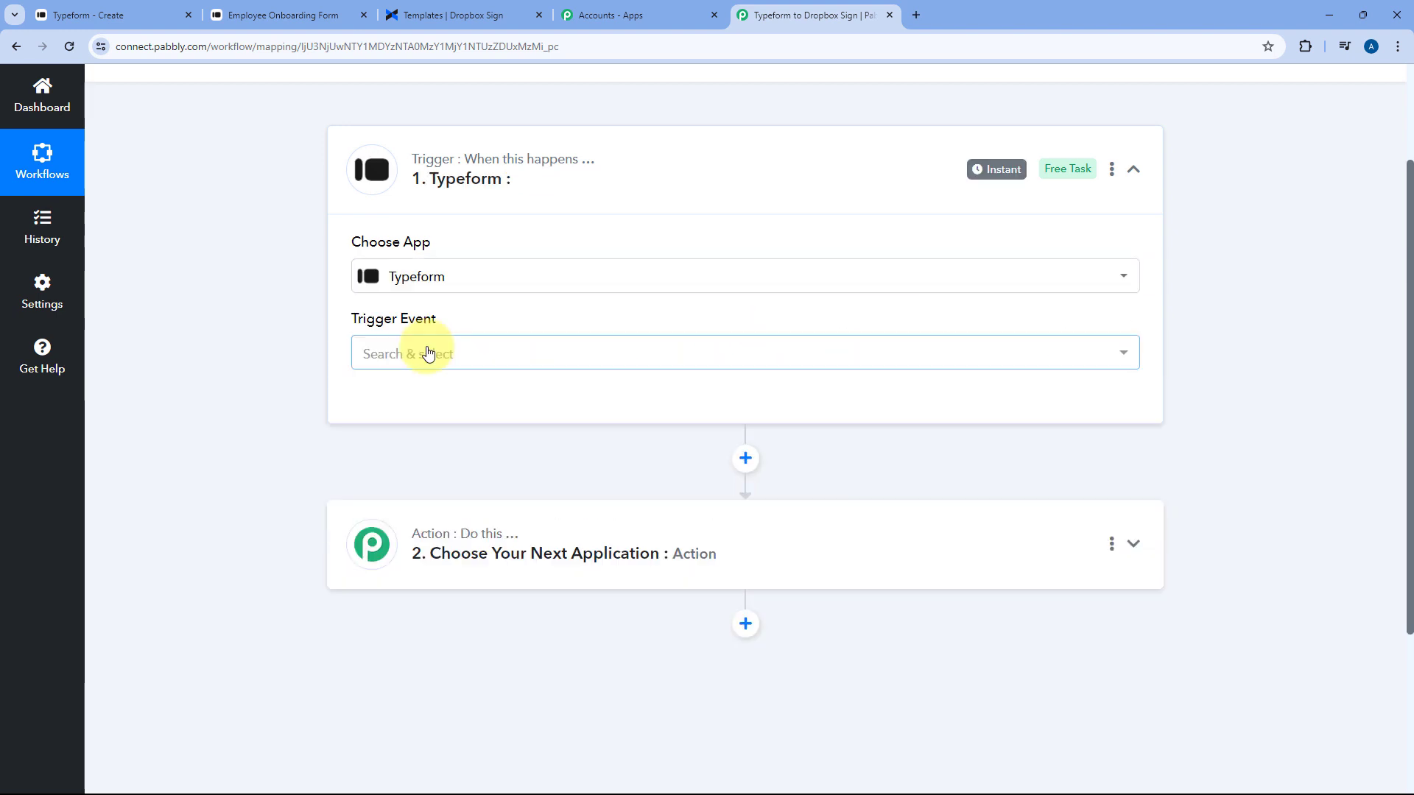
Set the trigger event to New Entry (BETA) and begin connecting a Typeform account
left_click(489, 351)
scroll(610, 254, "down", 1)
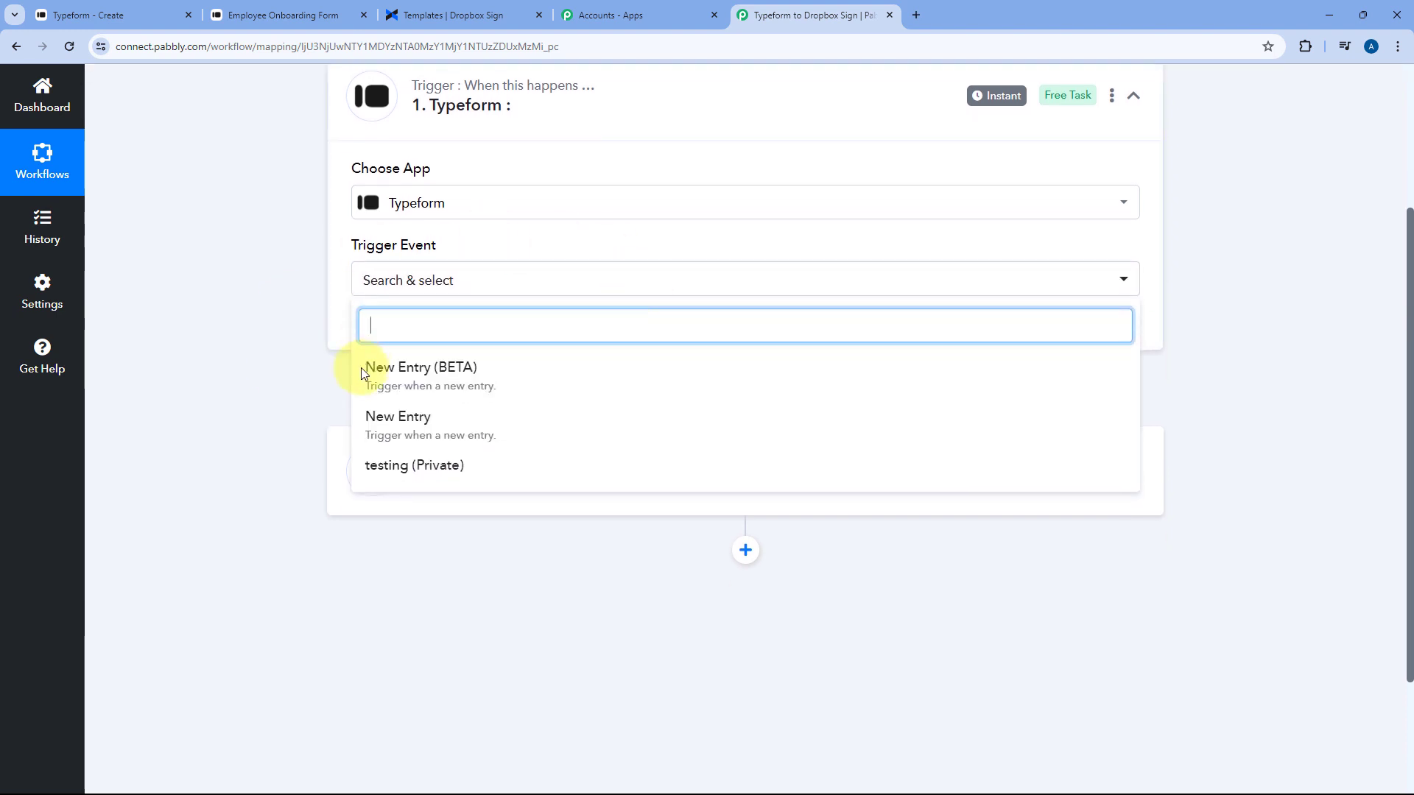
left_click(431, 375)
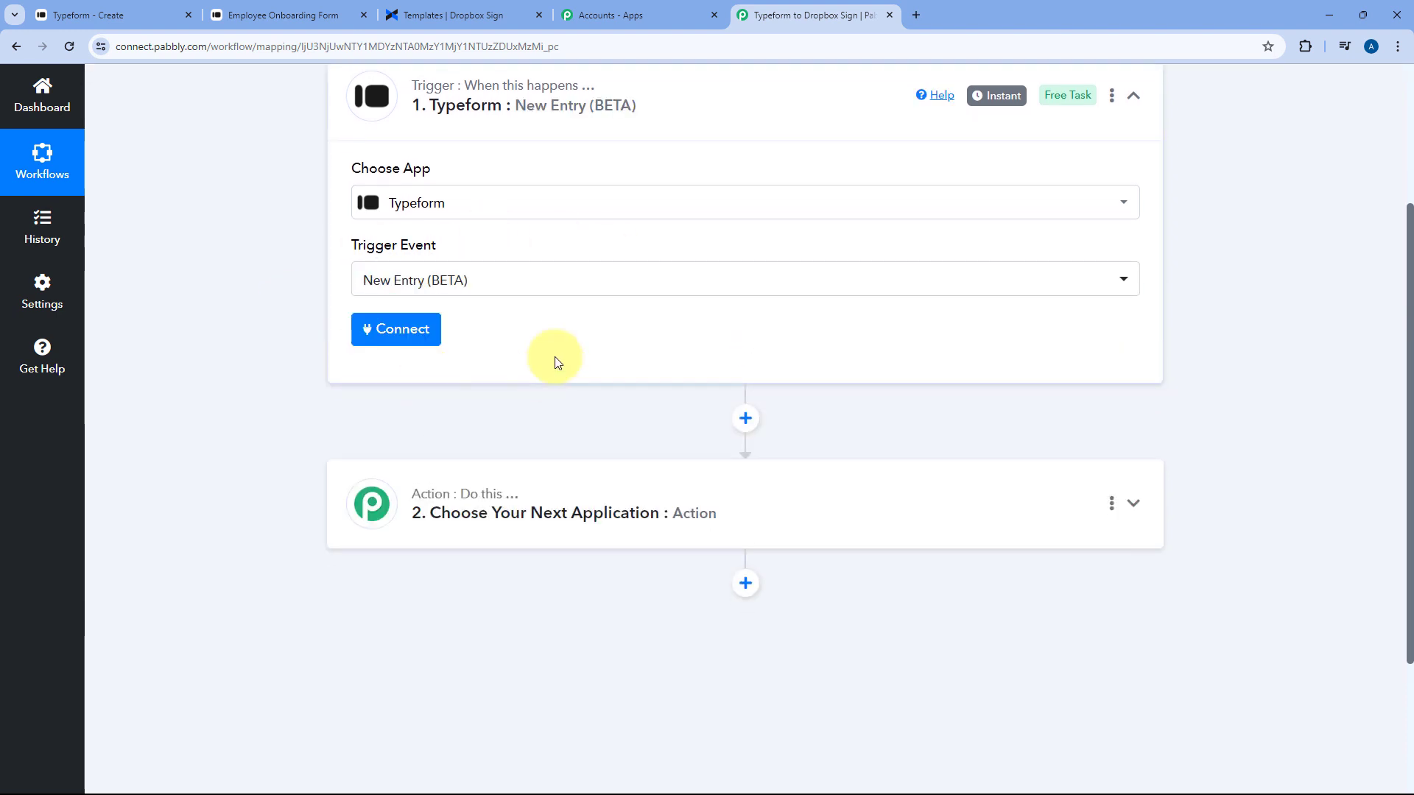
left_click(406, 324)
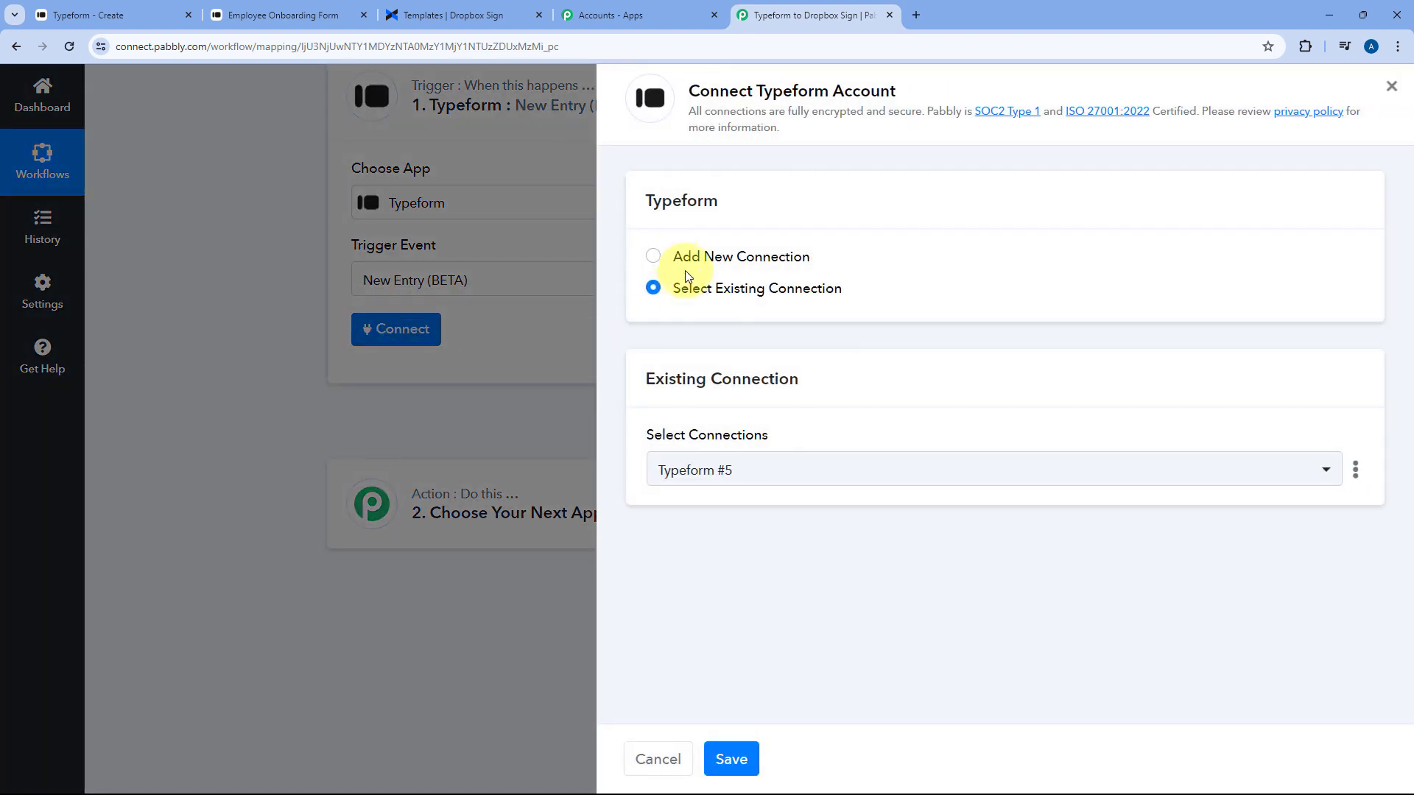
Add a new Typeform connection and accept Pabbly Connect's access in the authorization popup
left_click(667, 258)
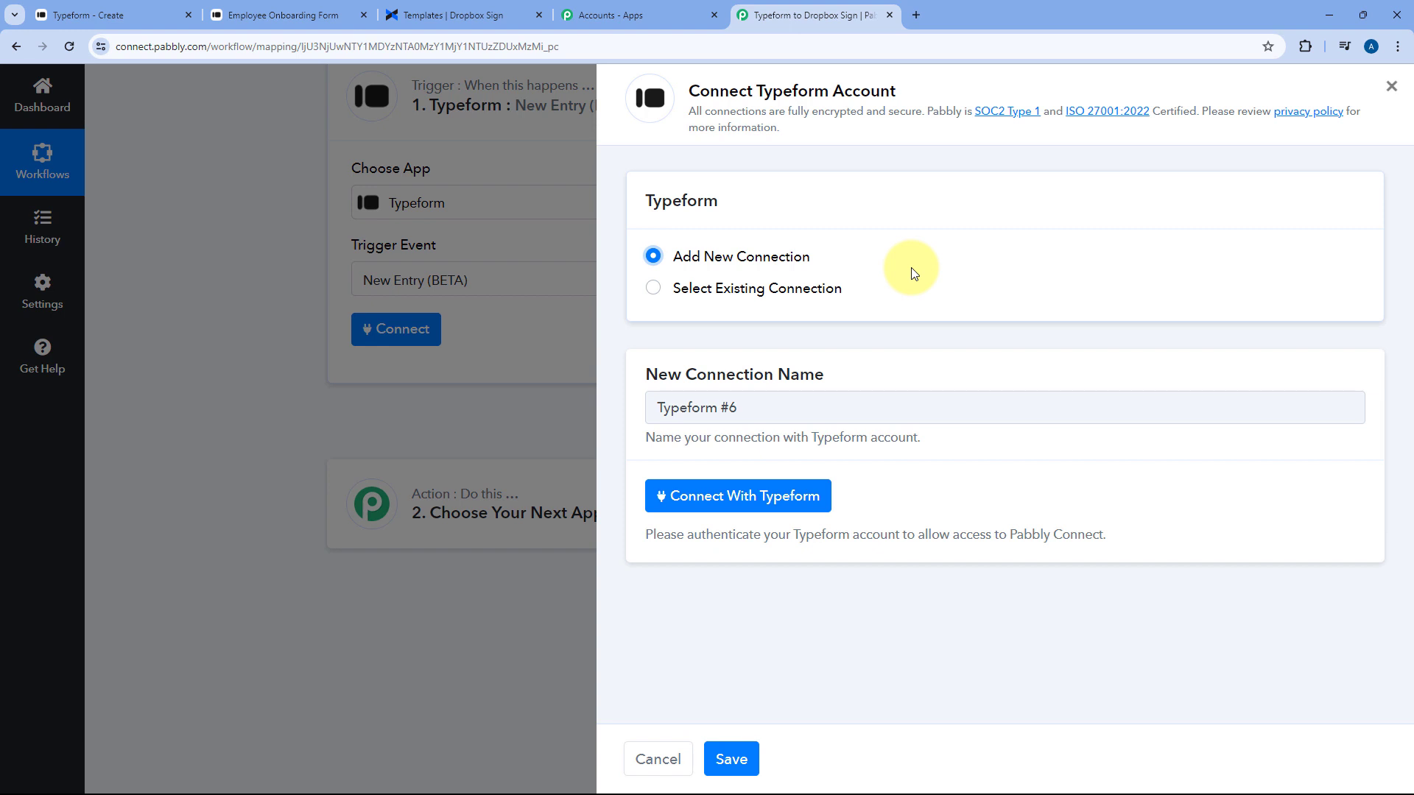
left_click(732, 495)
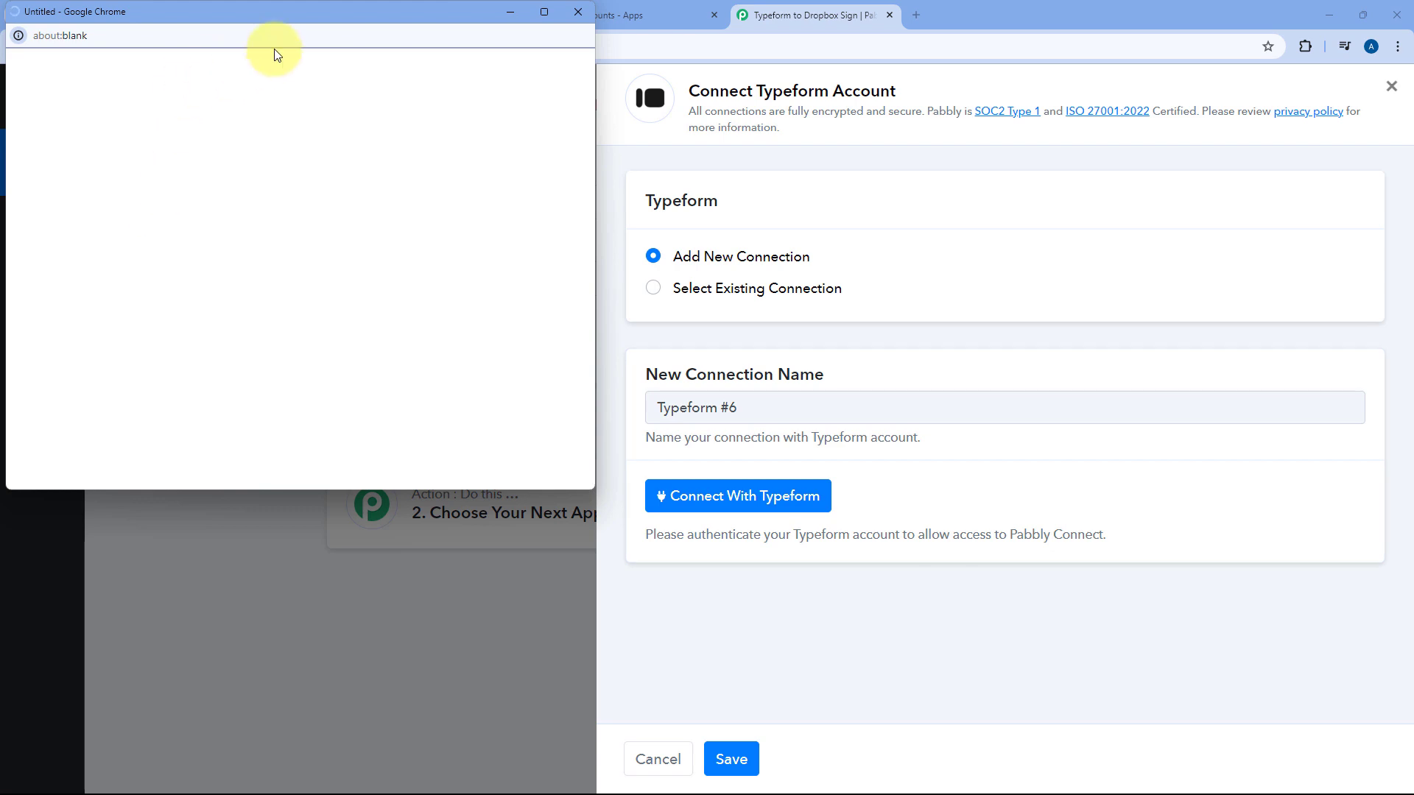
left_click_drag(278, 24, 278, 121)
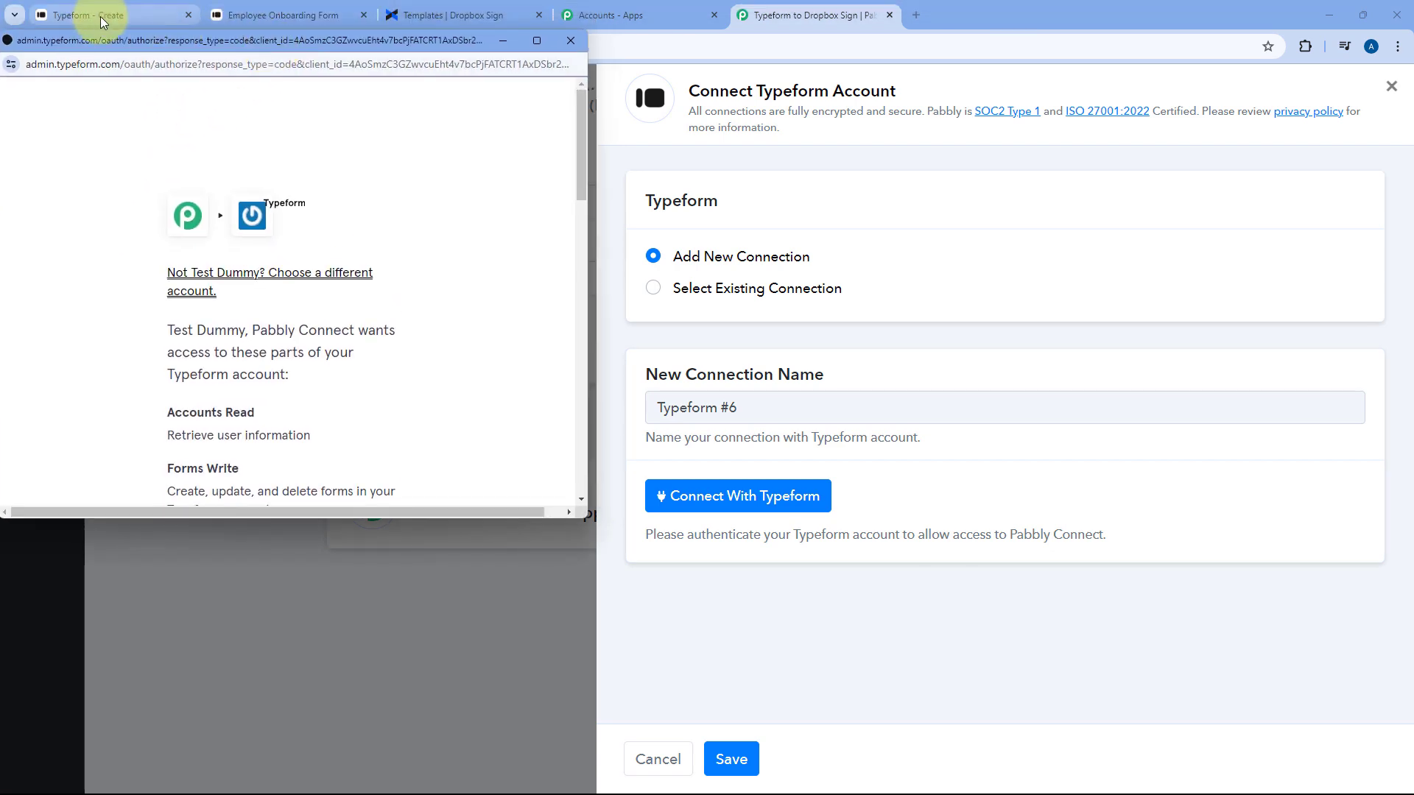
left_click(100, 16)
left_click(786, 13)
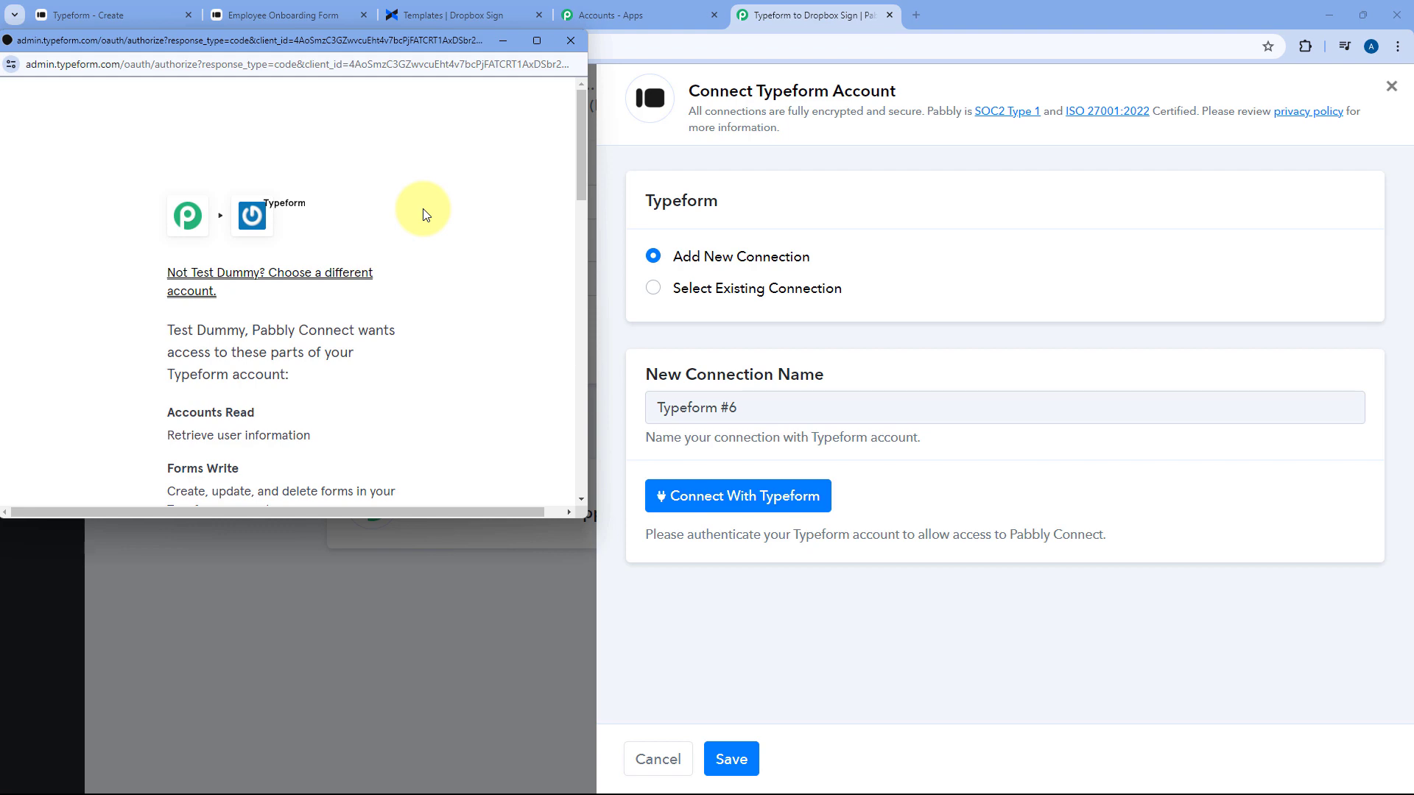
scroll(424, 214, "down", 10)
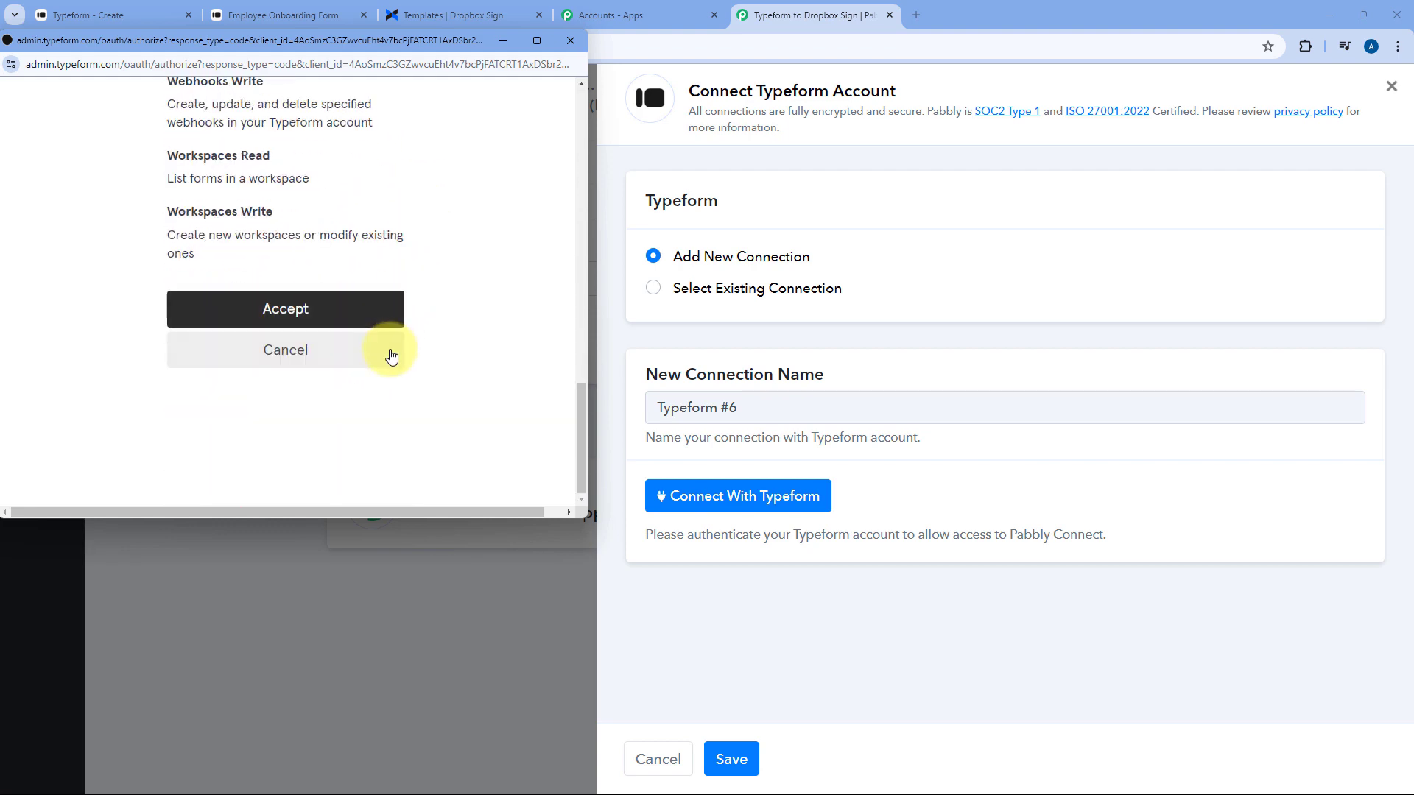
left_click(331, 312)
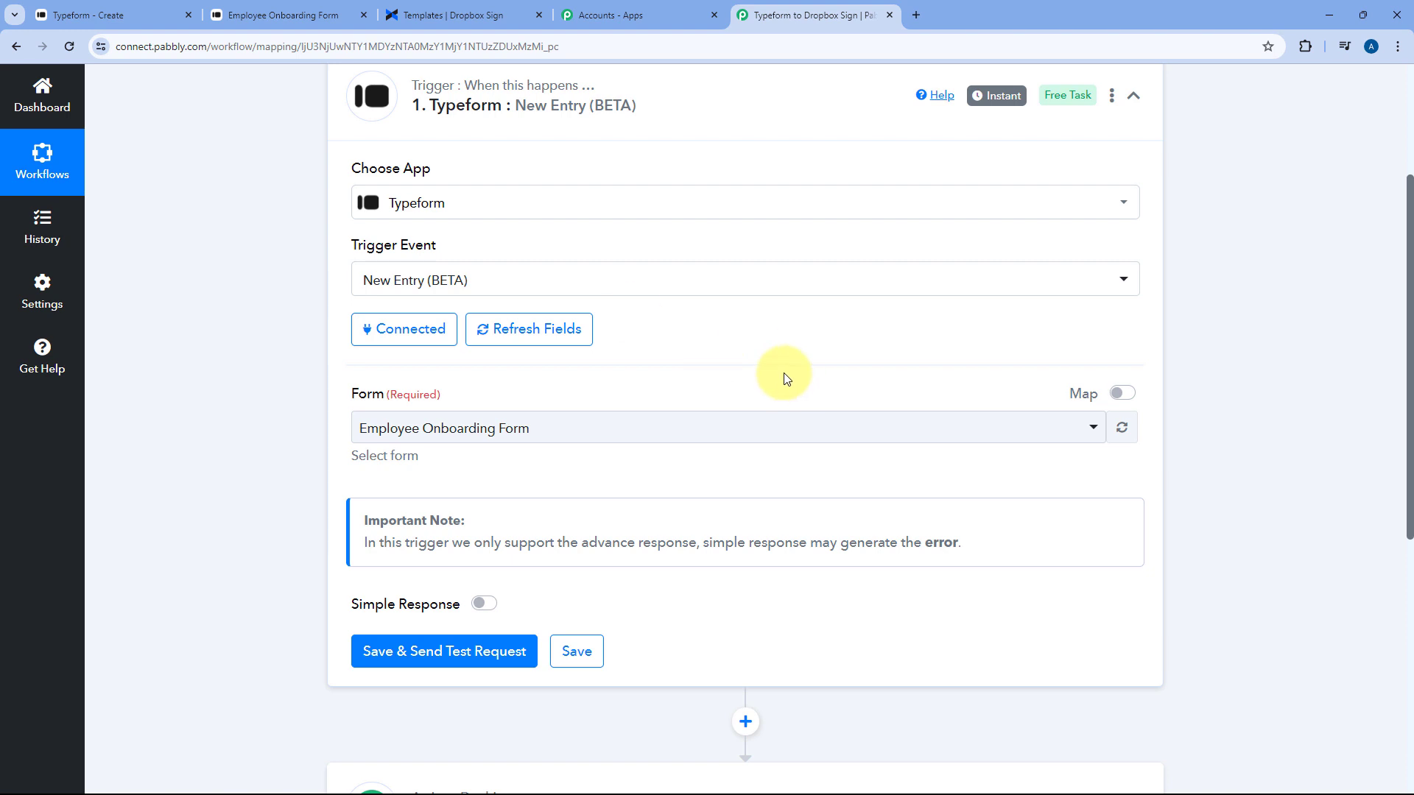
Select Employee Onboarding Form as the trigger form, then save and send a test request
scroll(707, 335, "down", 1)
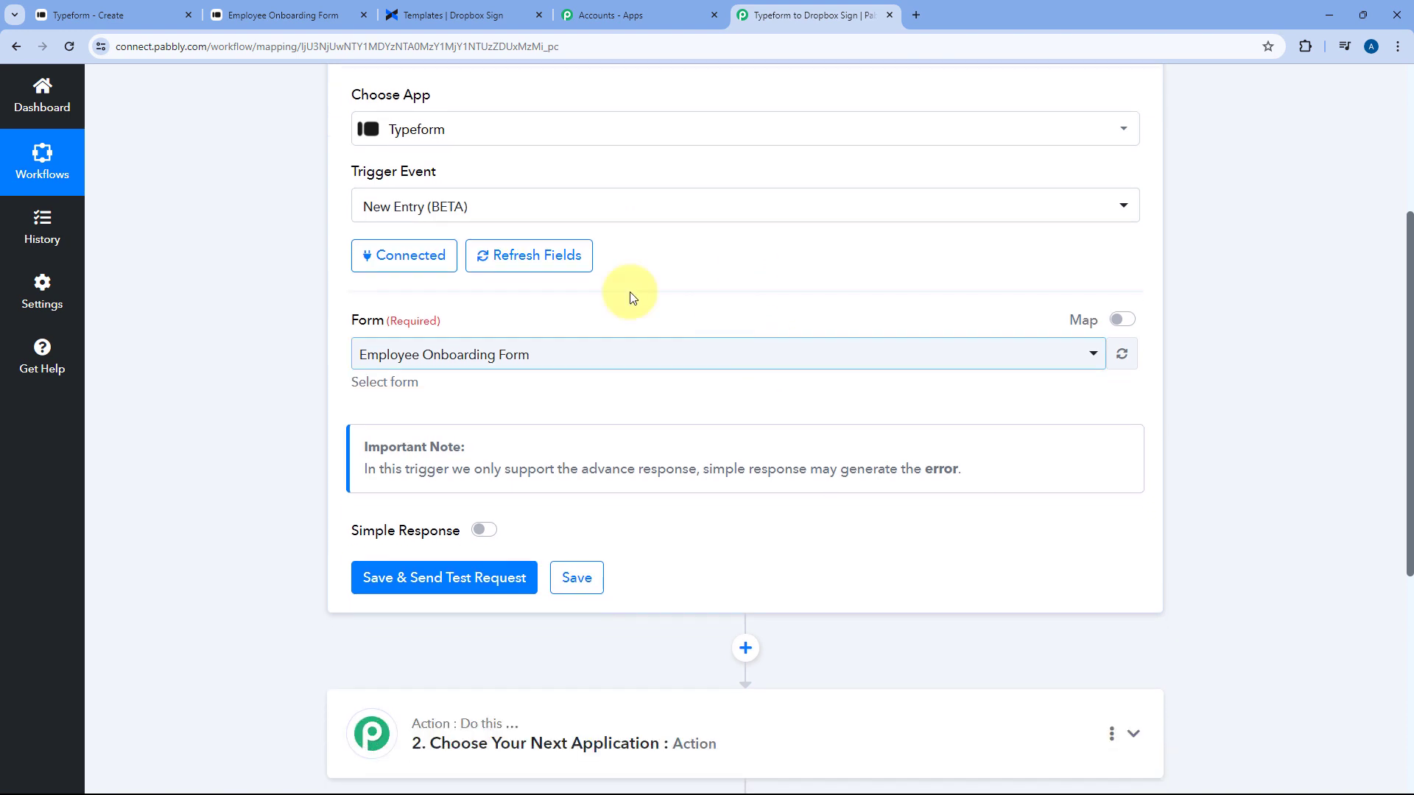
left_click(579, 360)
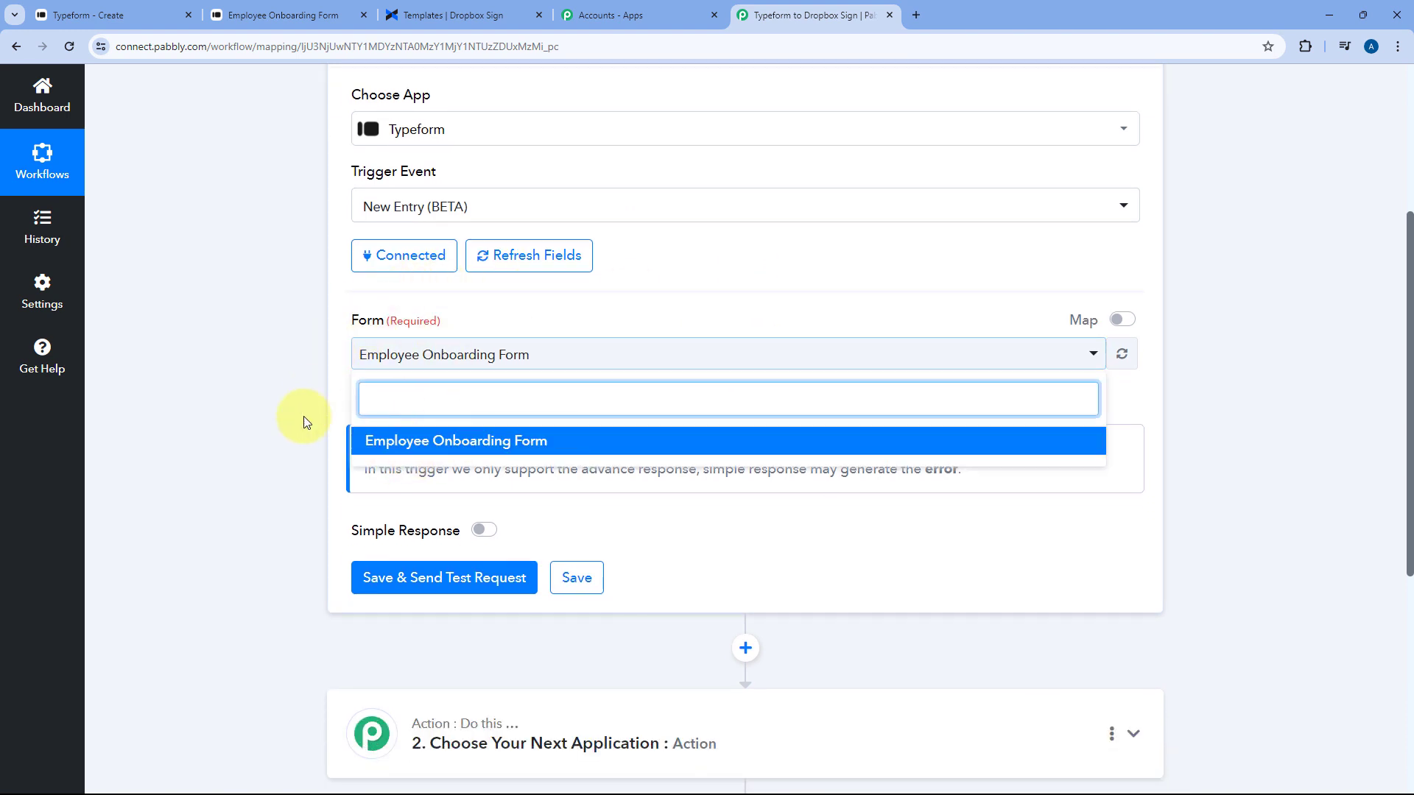
left_click(169, 15)
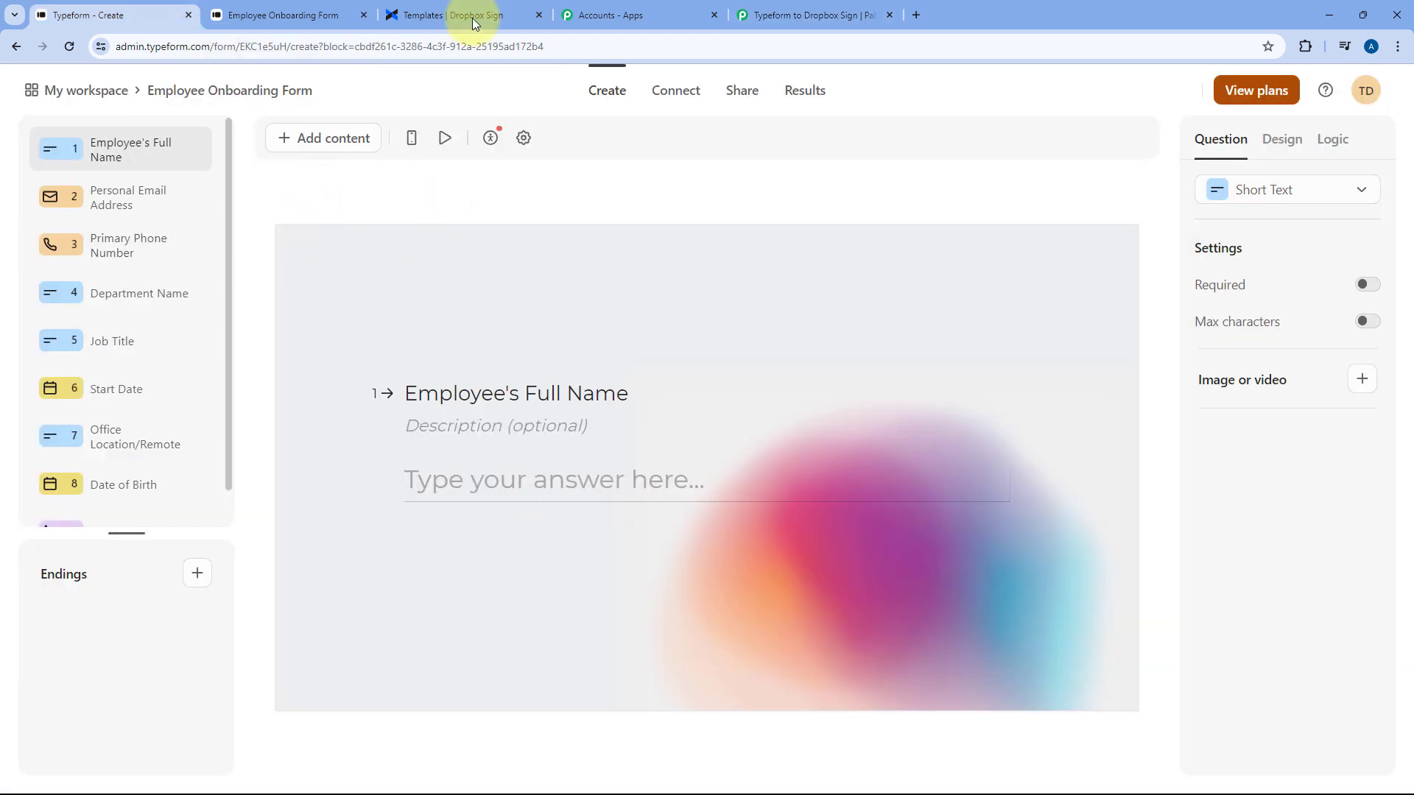
left_click(774, 13)
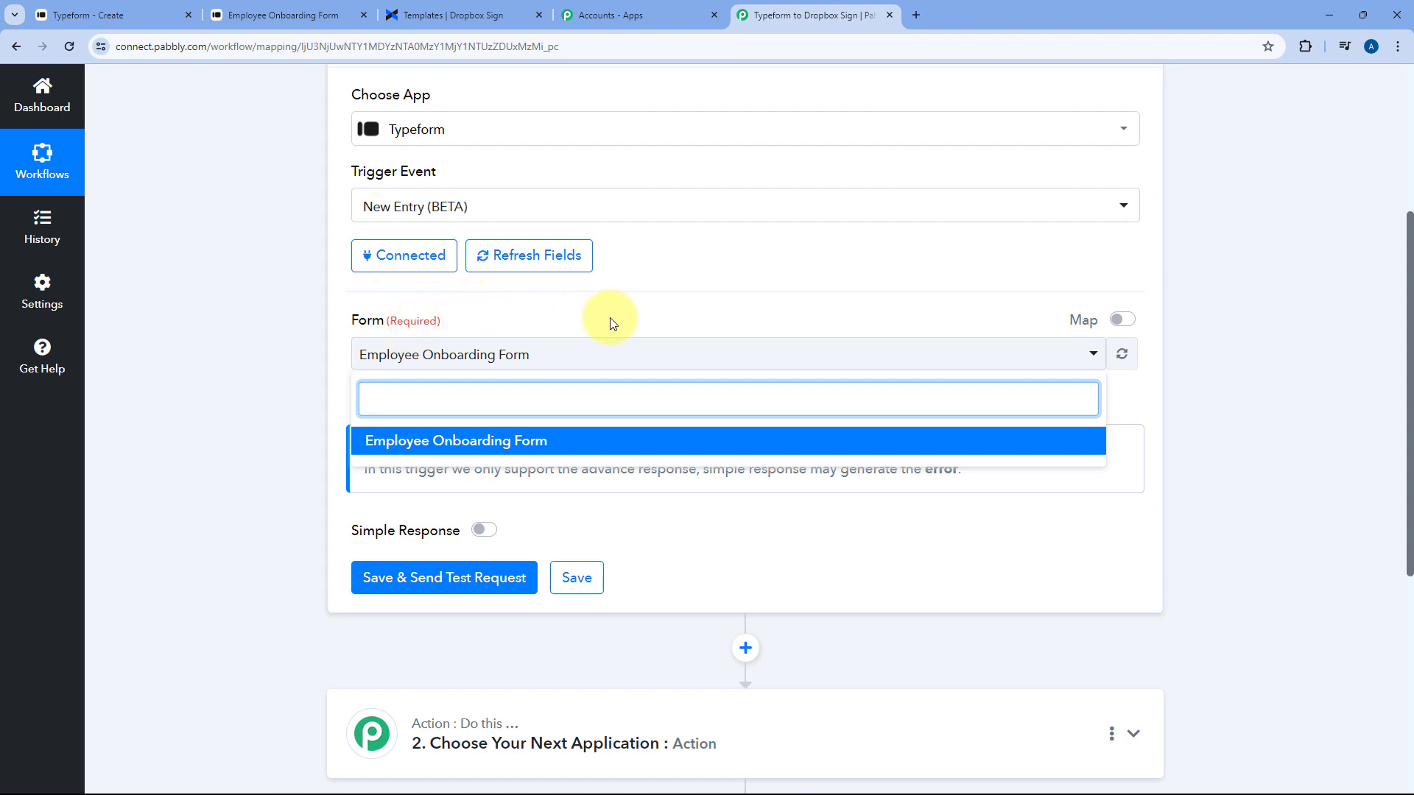
left_click(155, 15)
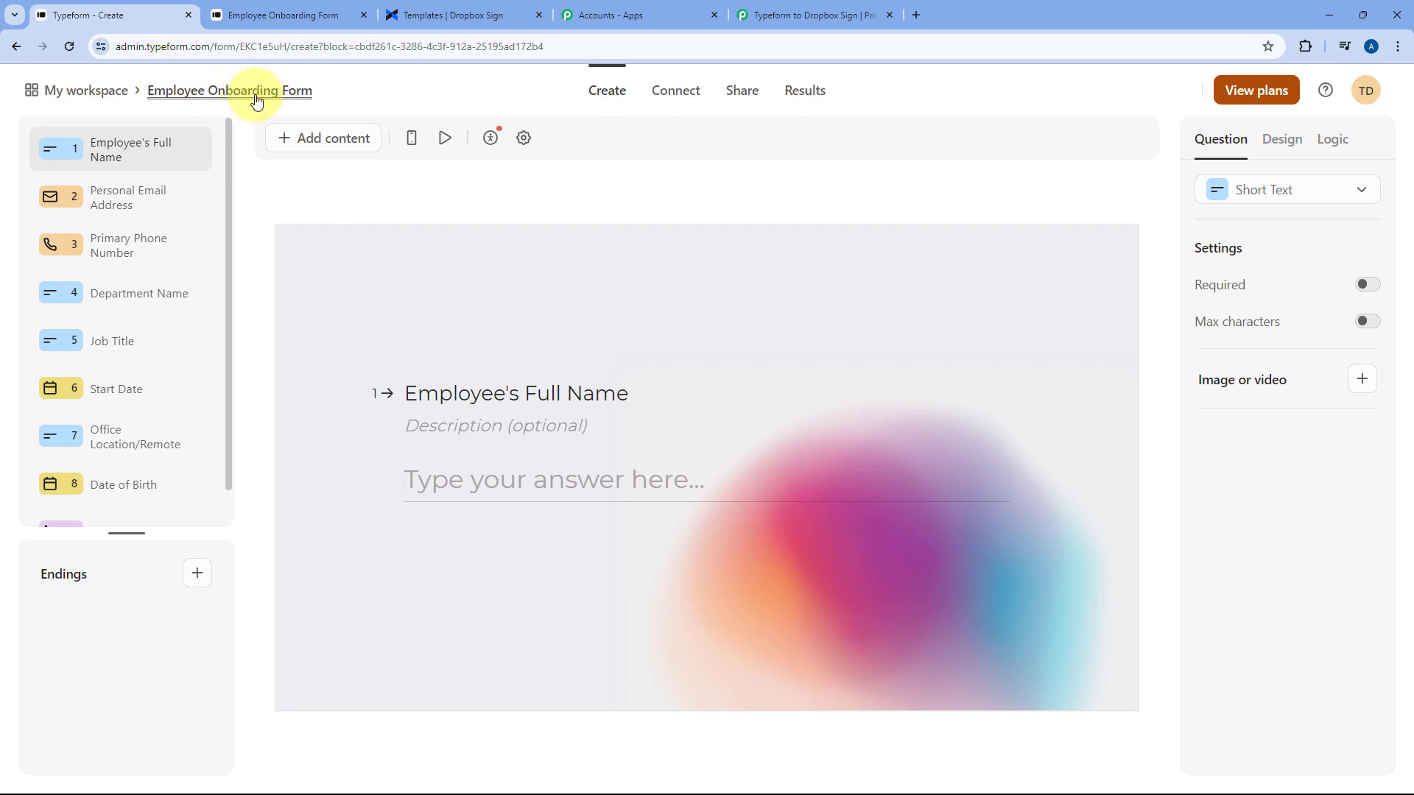
left_click(803, 10)
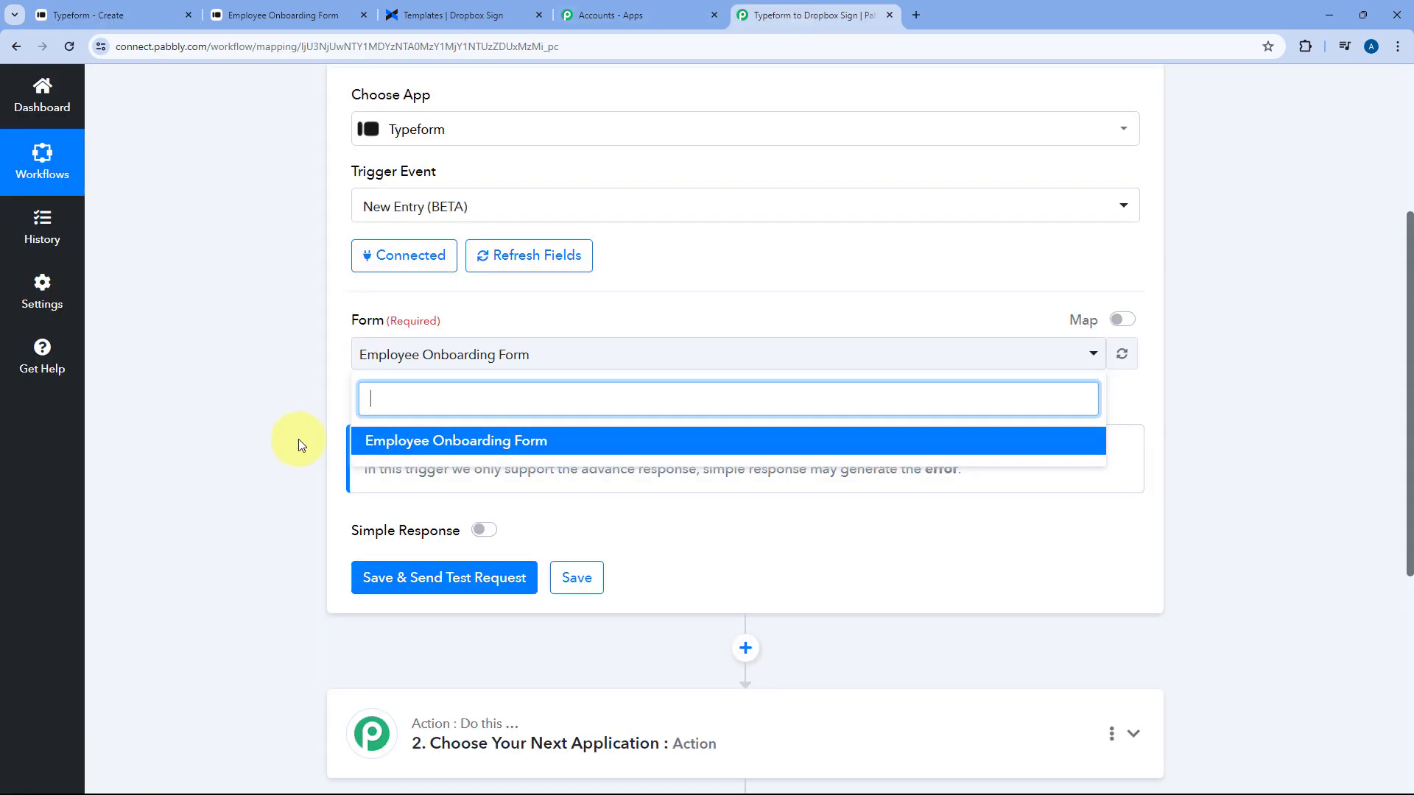
left_click(524, 439)
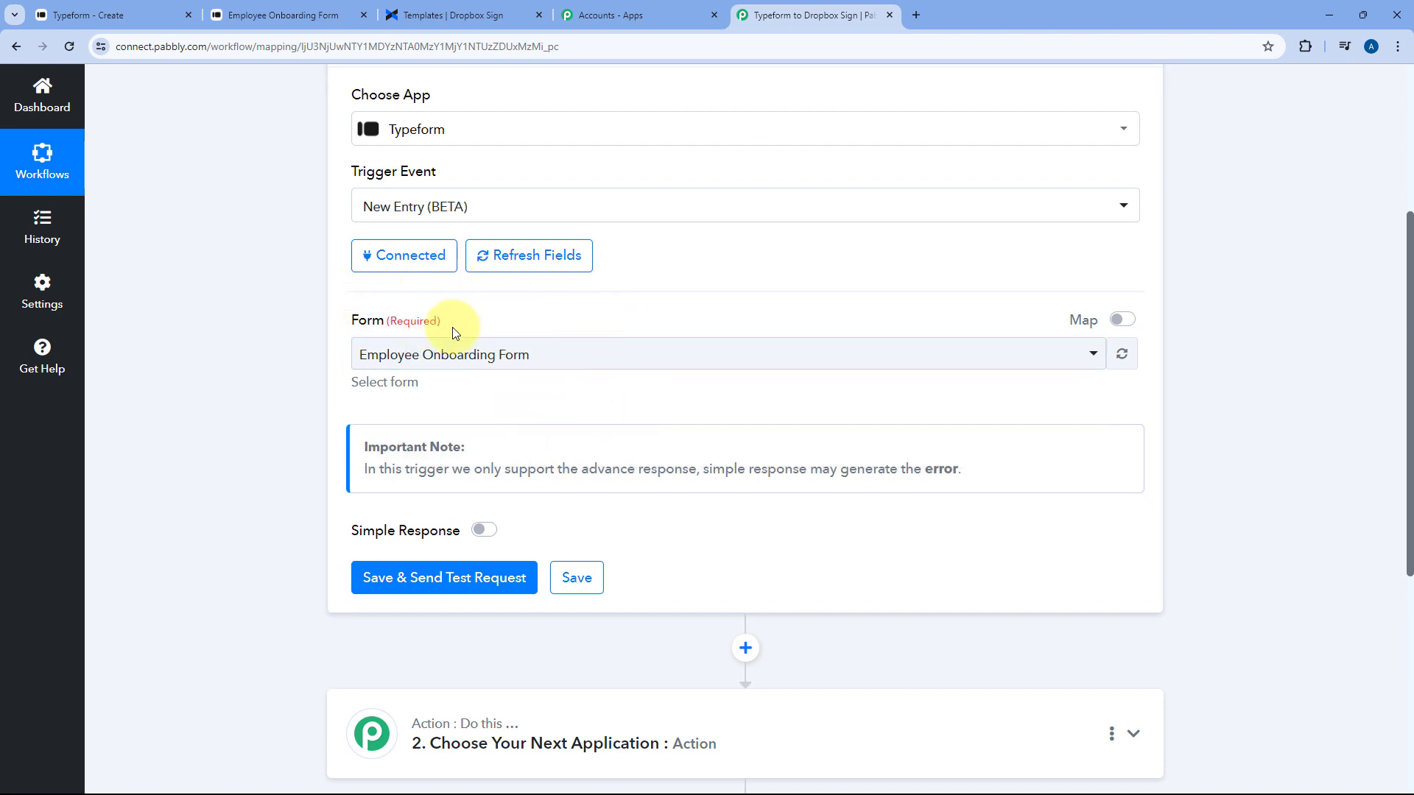
scroll(434, 368, "down", 2)
left_click(442, 430)
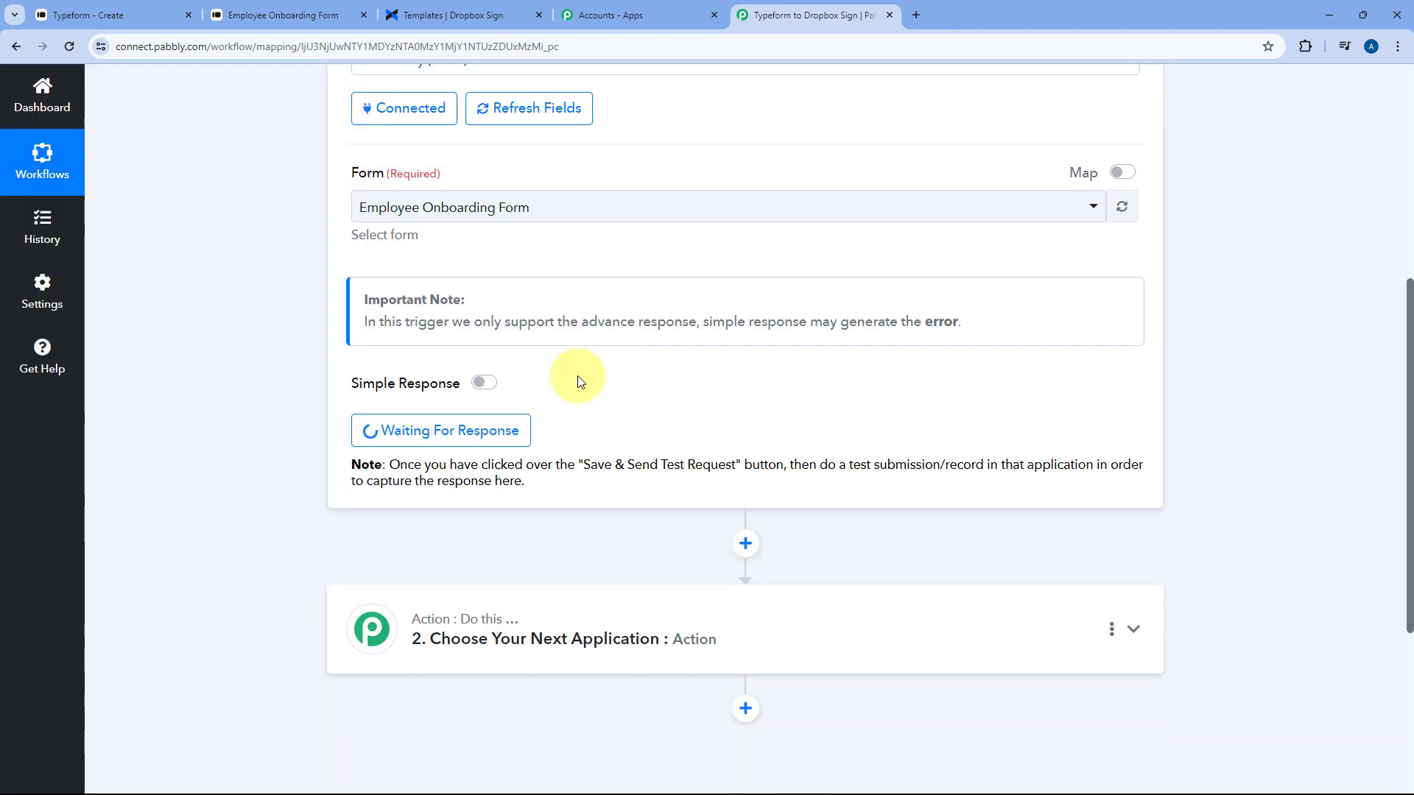
scroll(578, 381, "down", 1)
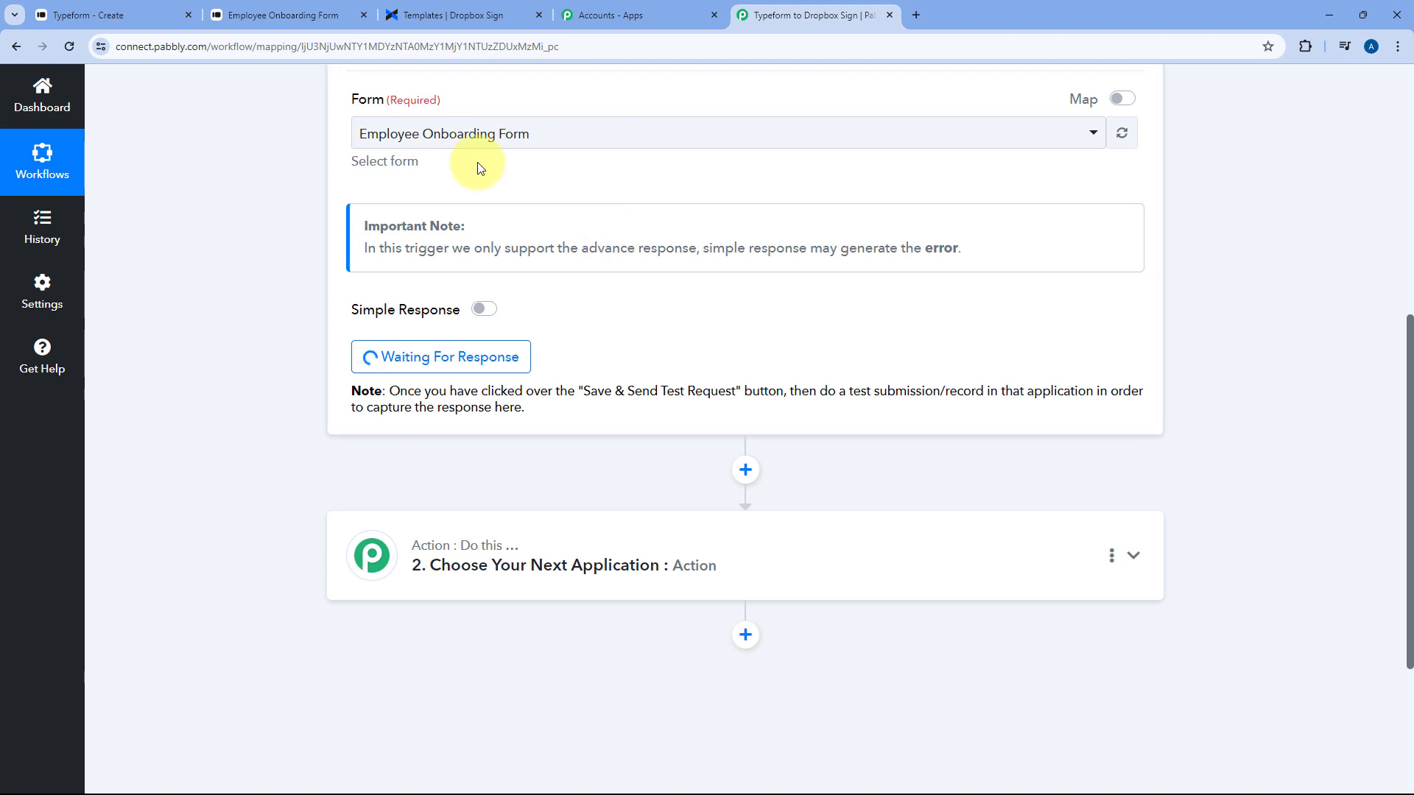
Start a test entry in the live form with the full name 'Test User', an e-mail and phone number
left_click(307, 7)
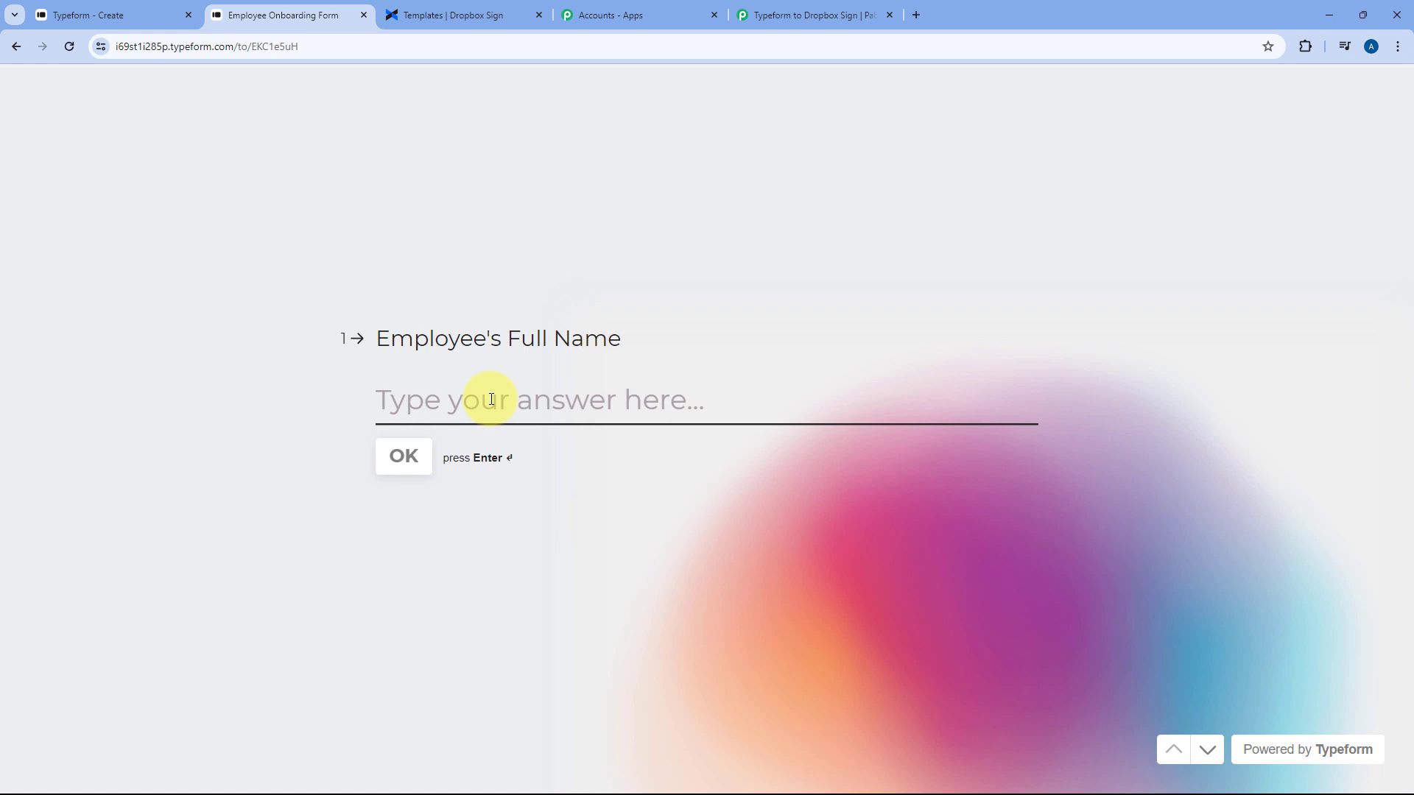
type("Test Use")
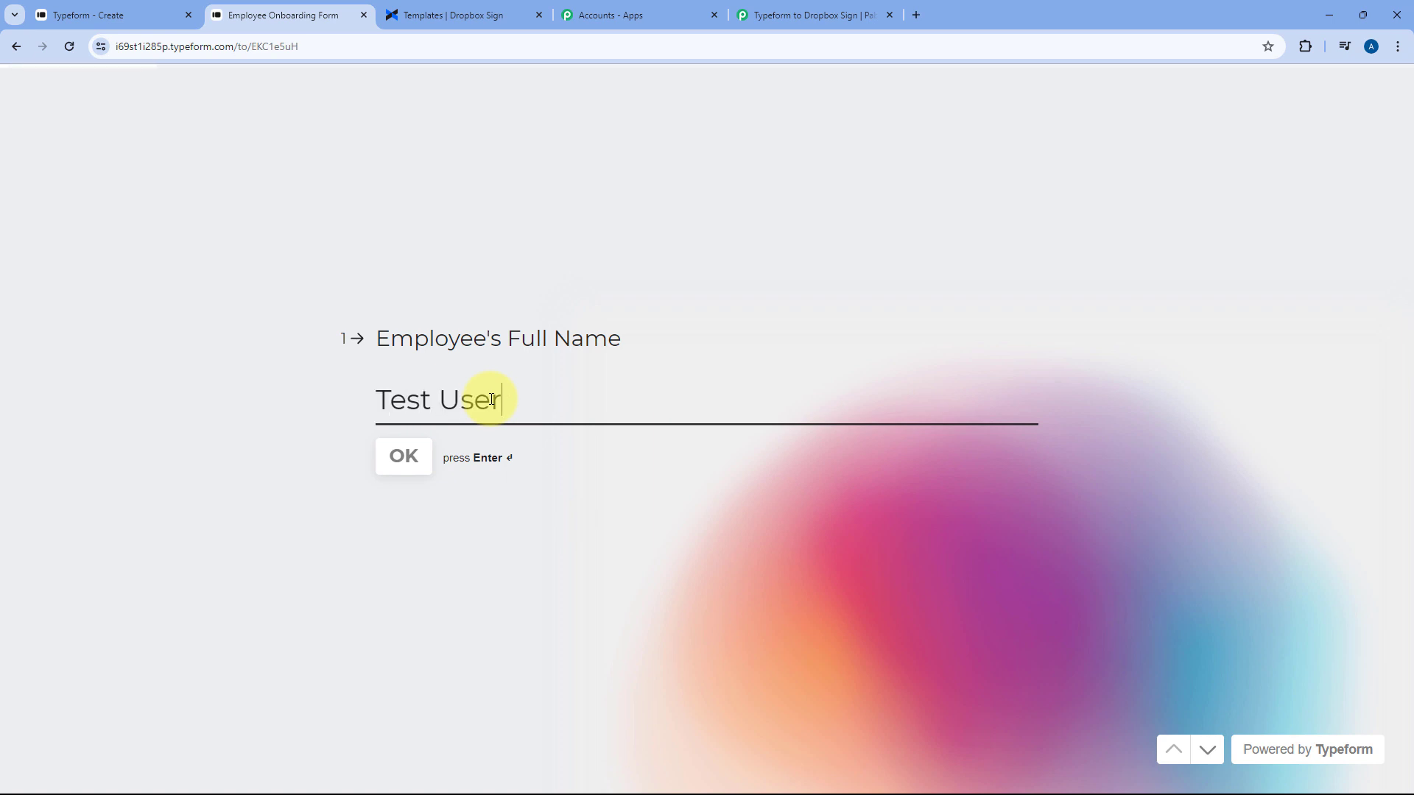
type("r")
key("Return")
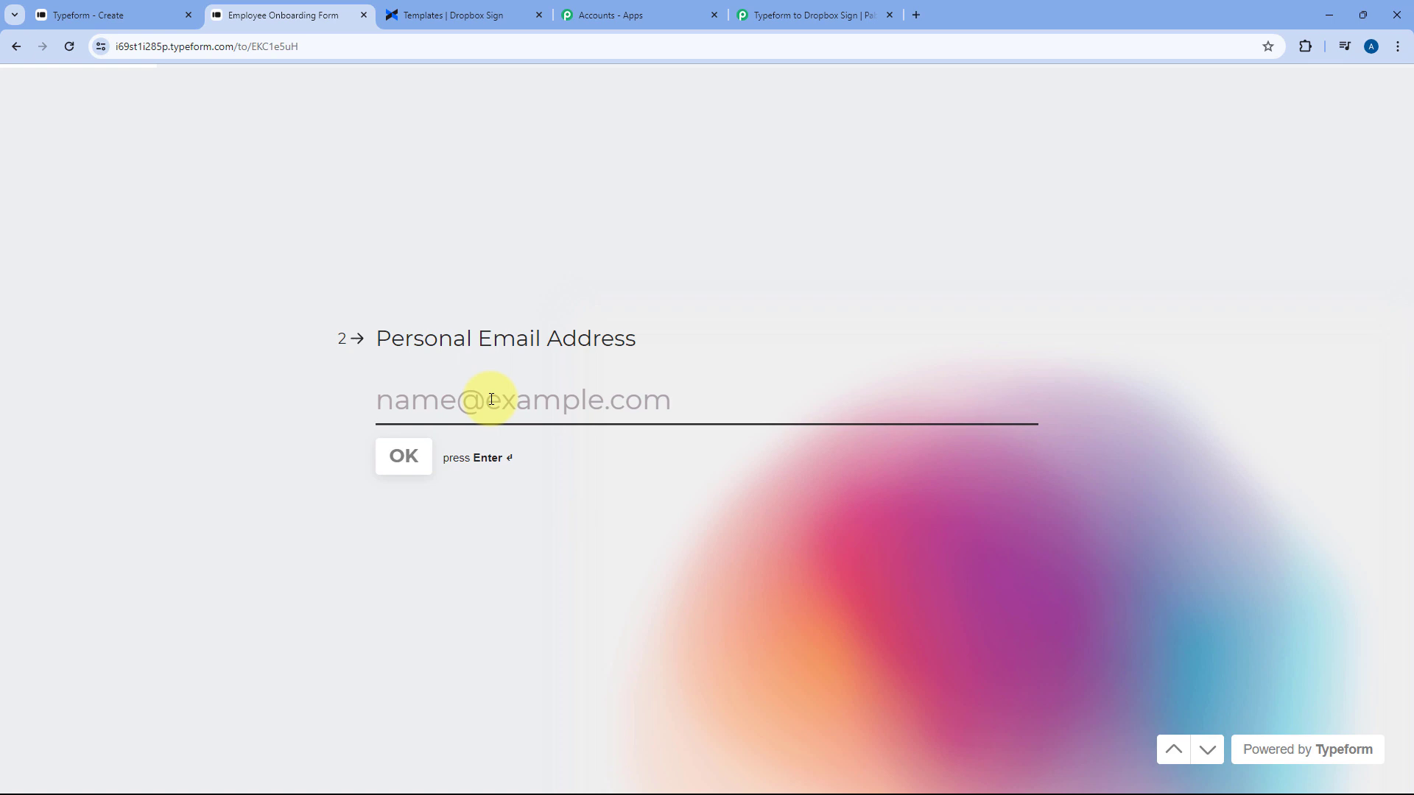
type("test")
key("Down")
key("Return")
key("Return")
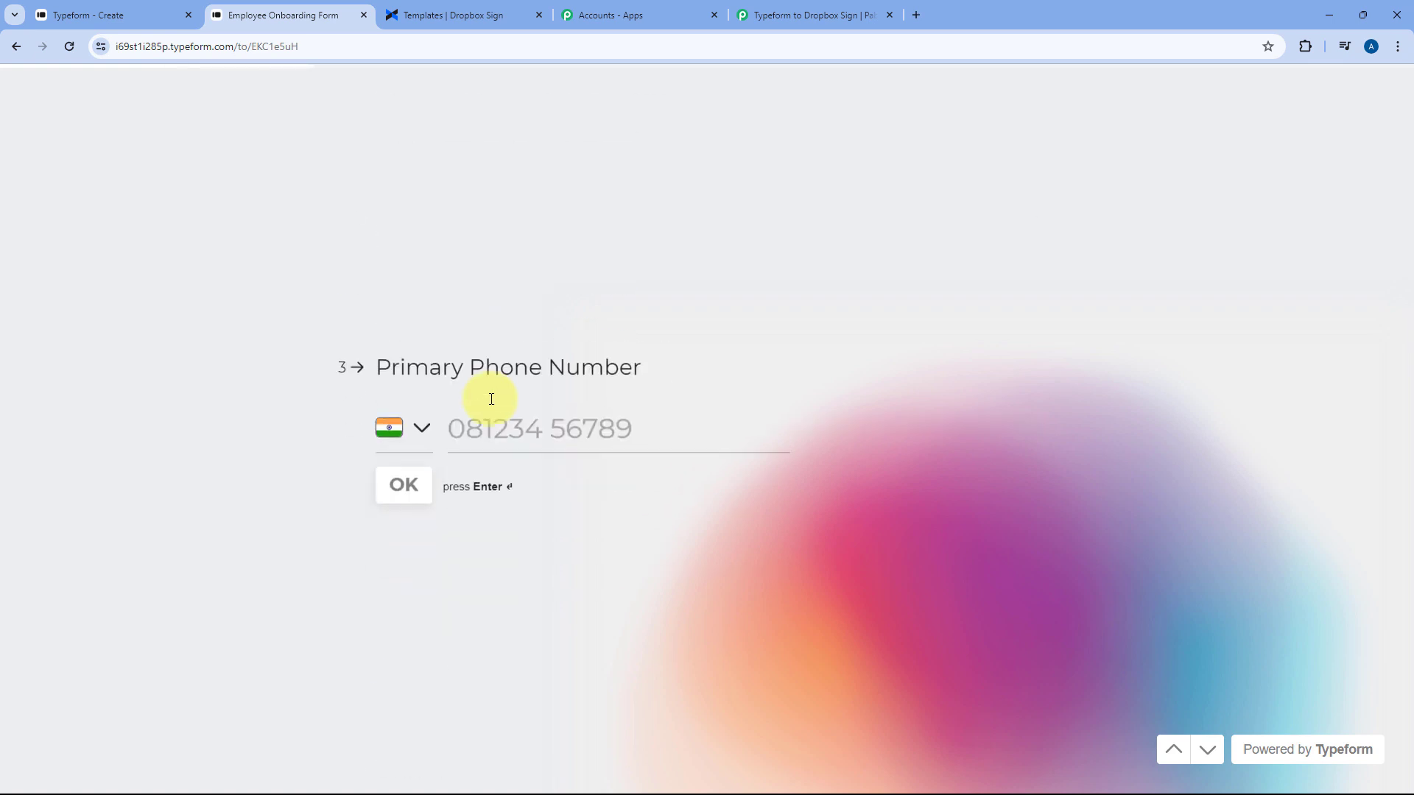
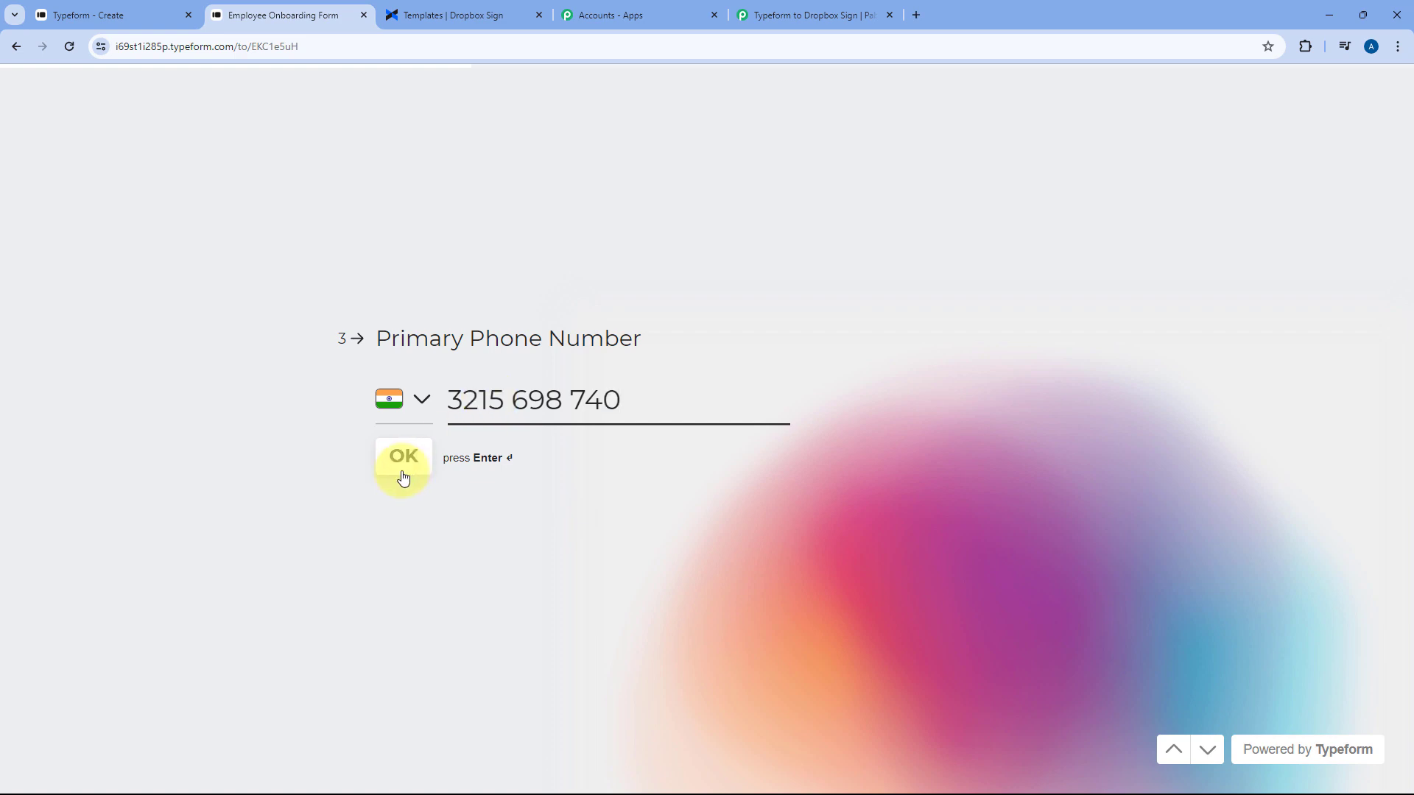
left_click(401, 469)
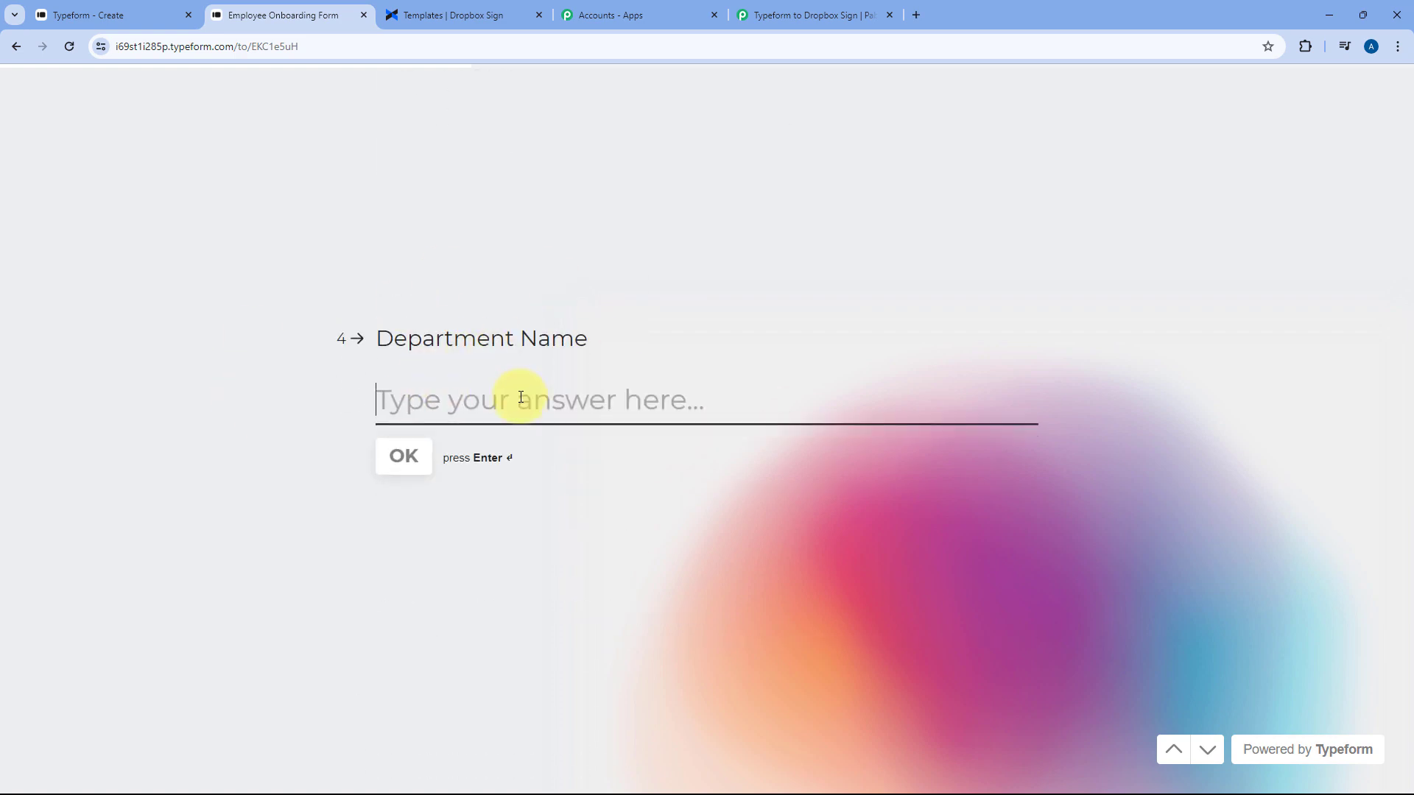
Answer department Engineering, job title Jr. Developer, a June 17 start date and Remote office
type("n")
key("BackSpace")
type("Engineering")
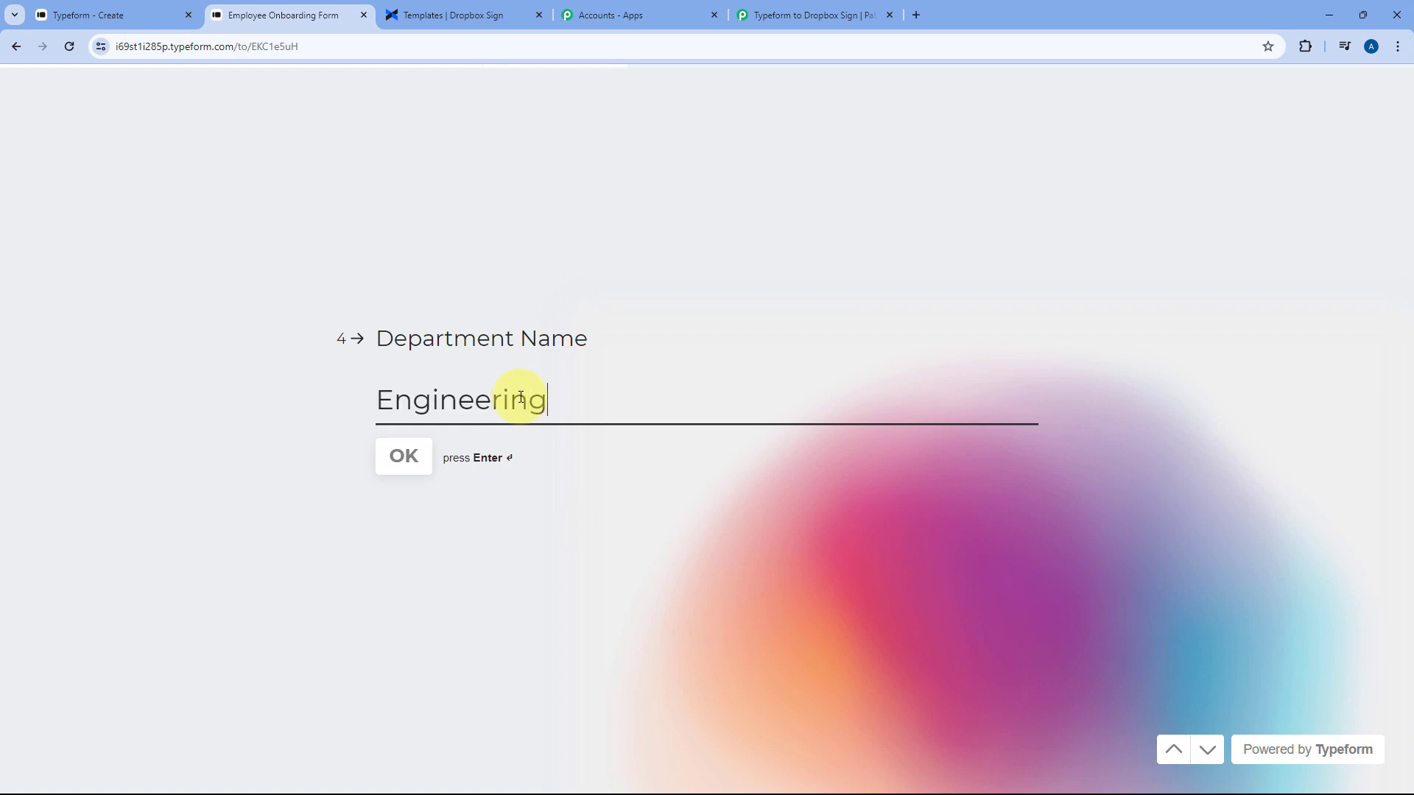
key("Return")
type("J")
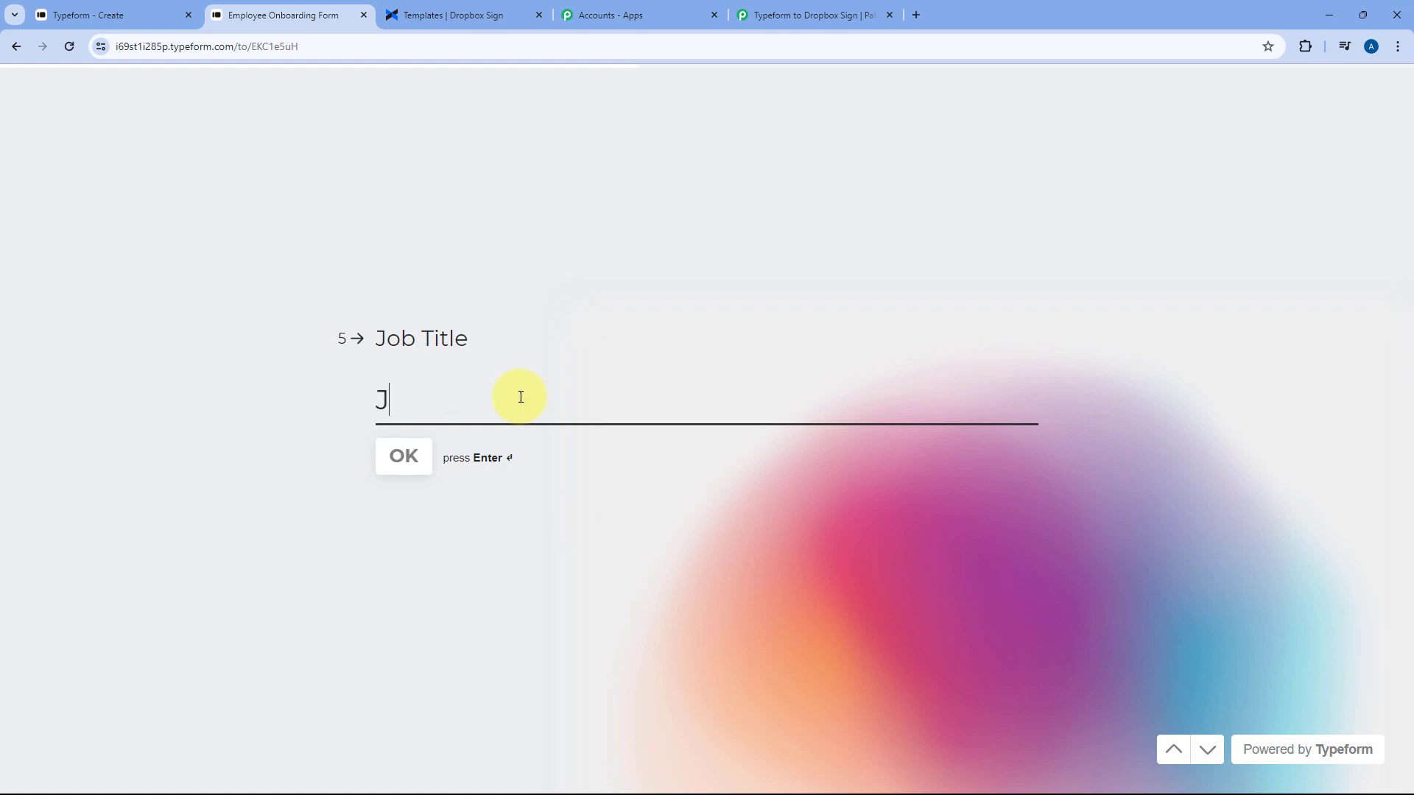
type("r. Developer")
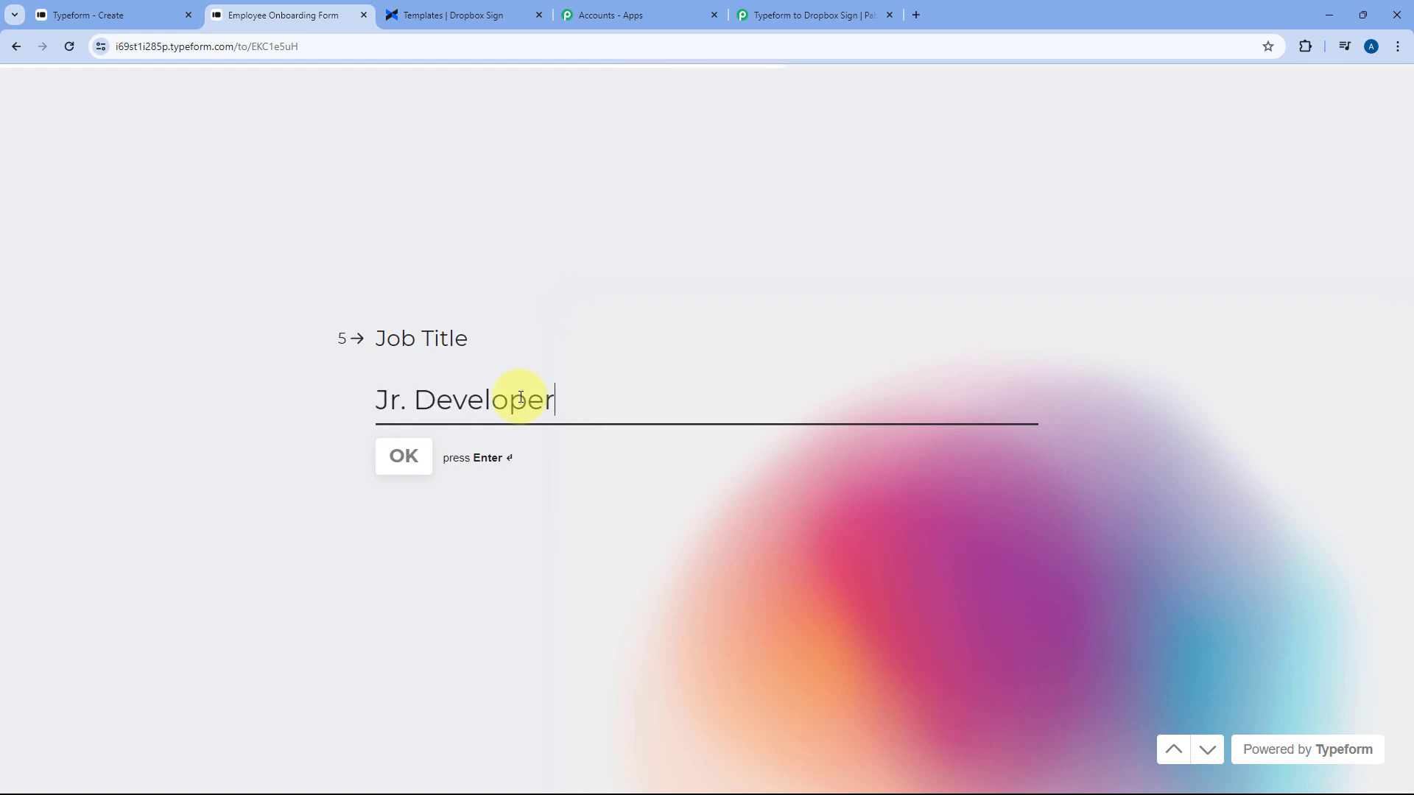
key("Return")
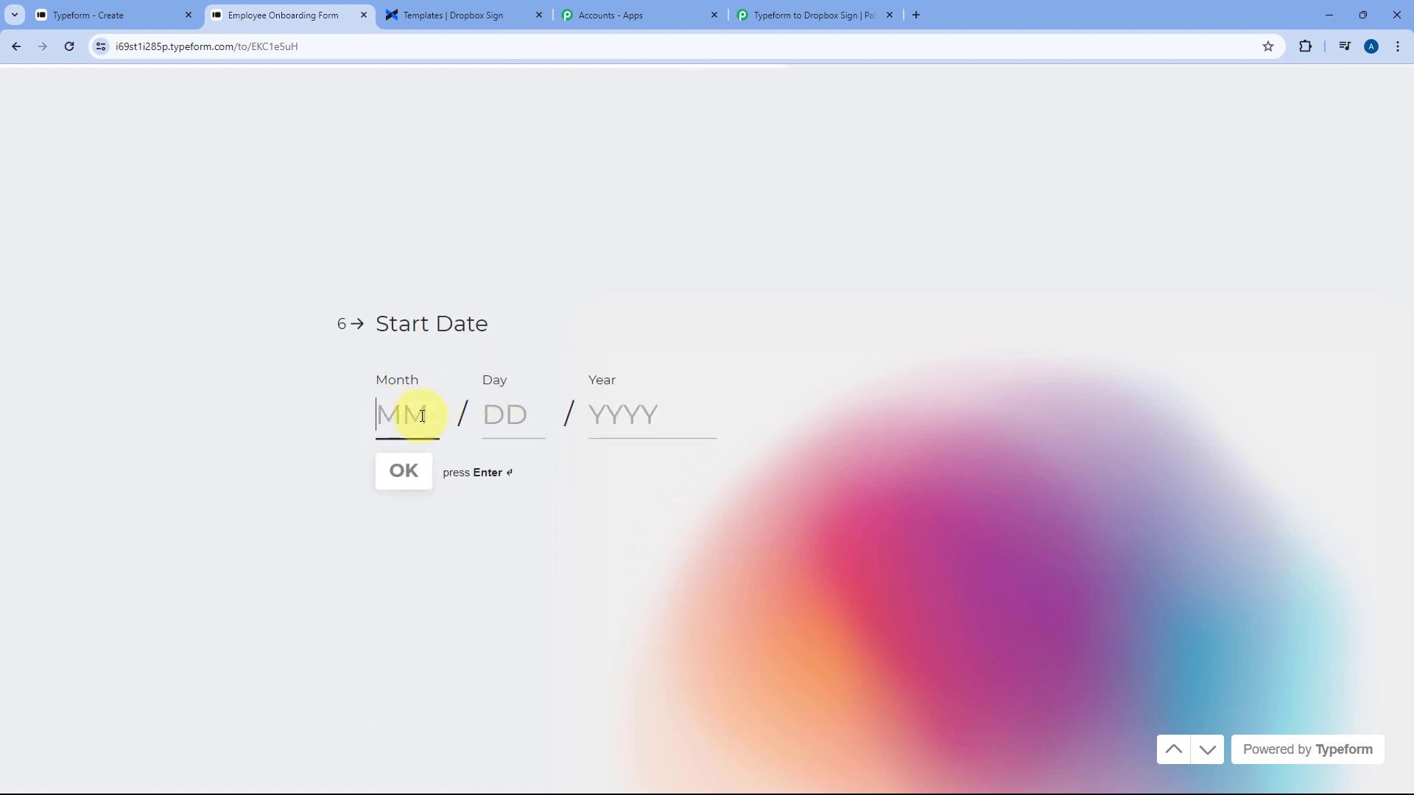
type("06 / 17 / 2024")
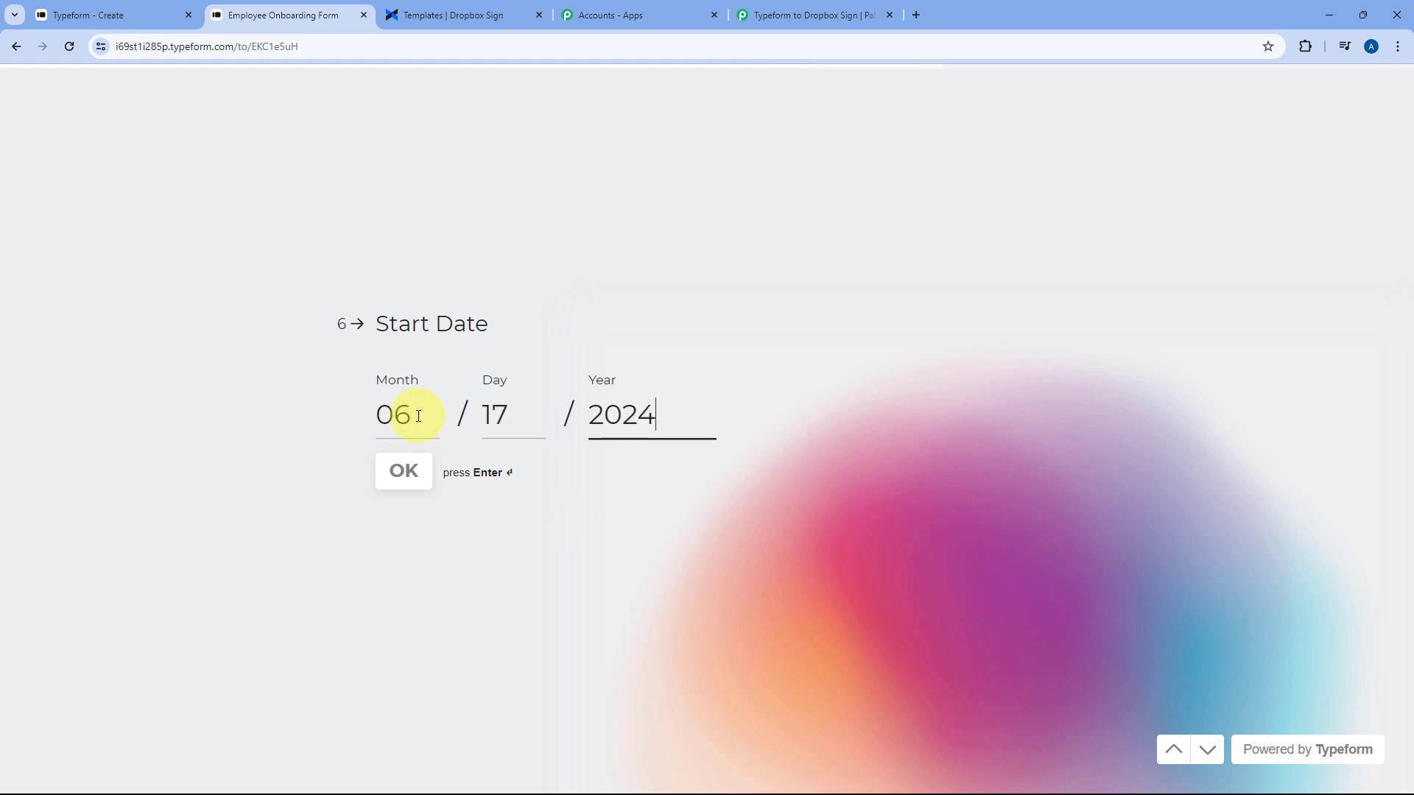
key("Return")
type("Remote")
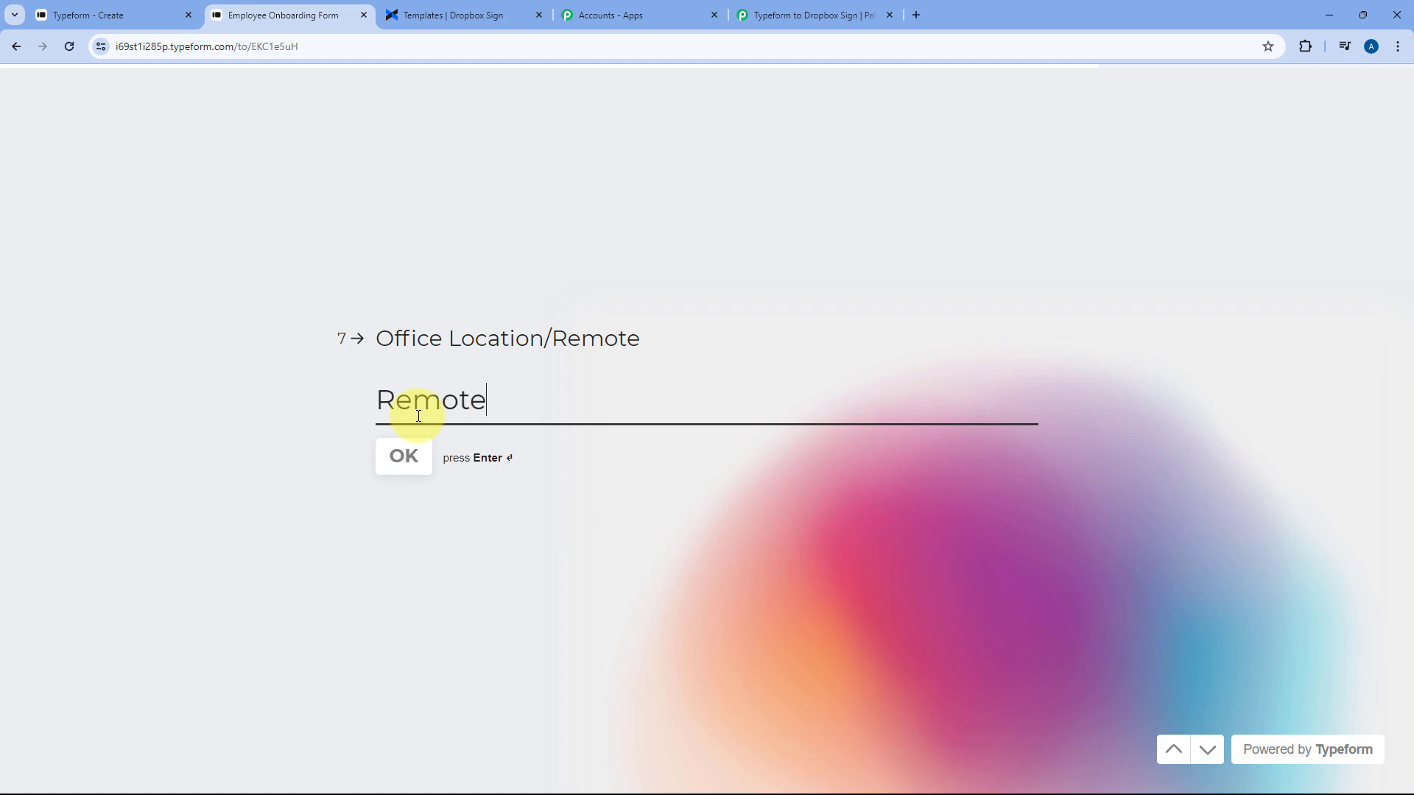
key("Return")
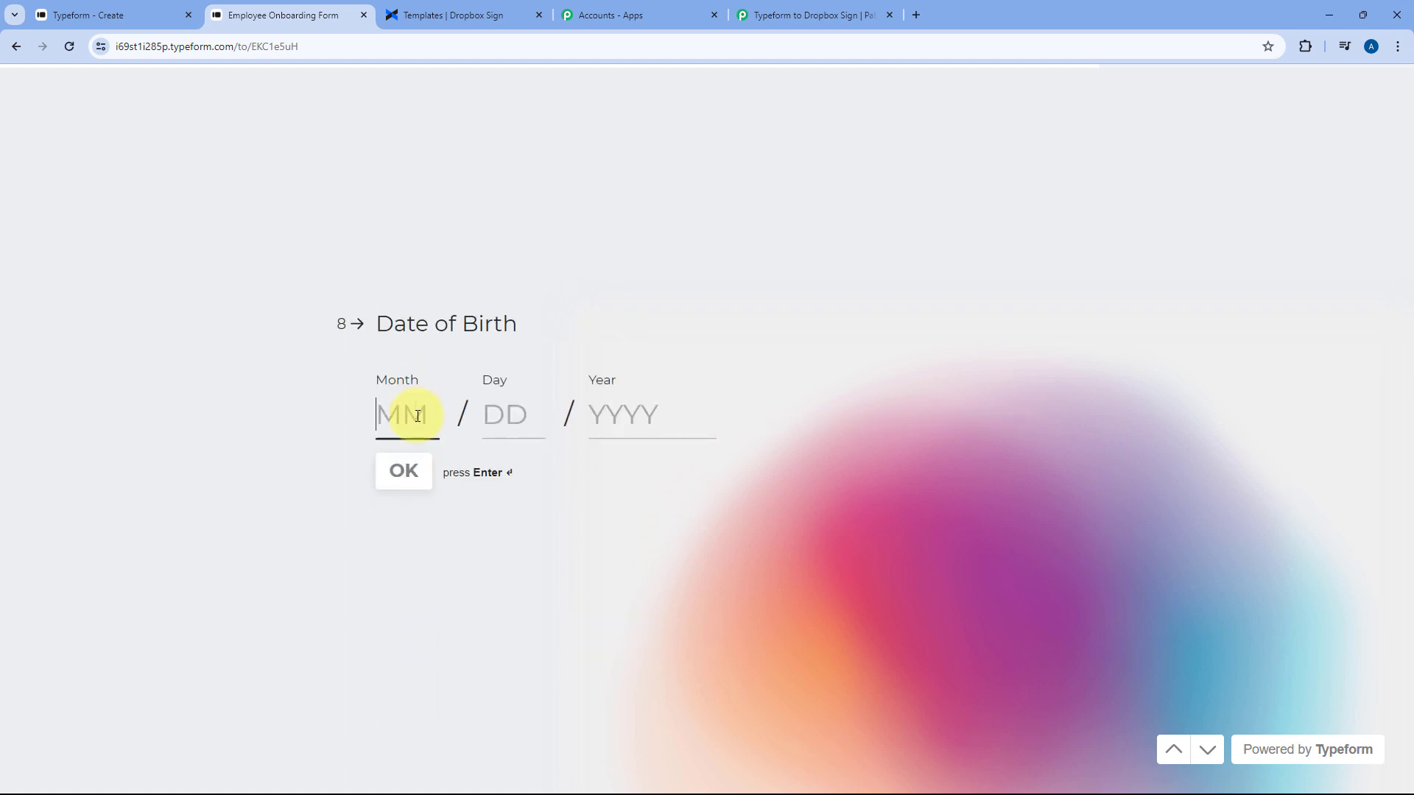
Enter birth date 06/14/1999, pick Full-time employment and submit the test entry
left_click(419, 416)
type("06")
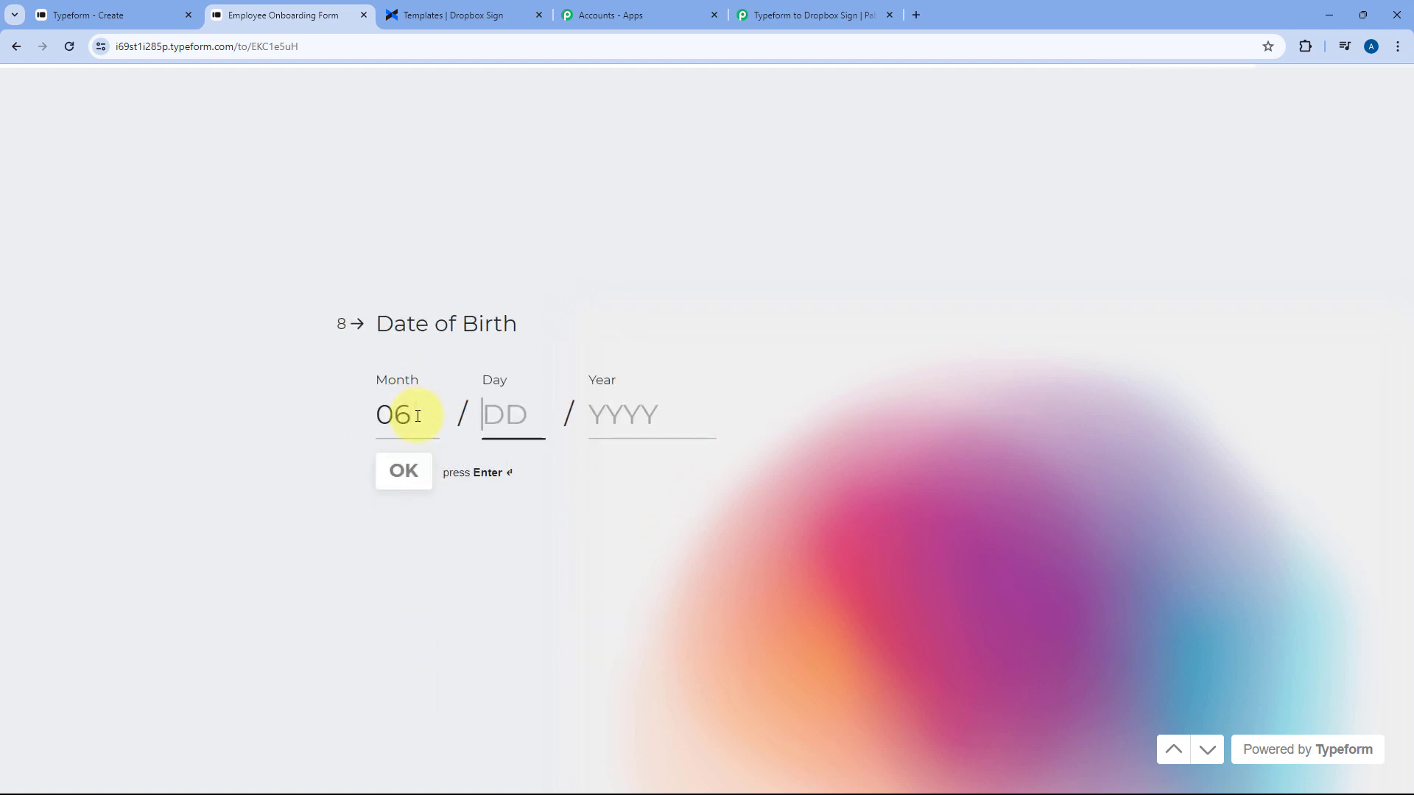
type("141999")
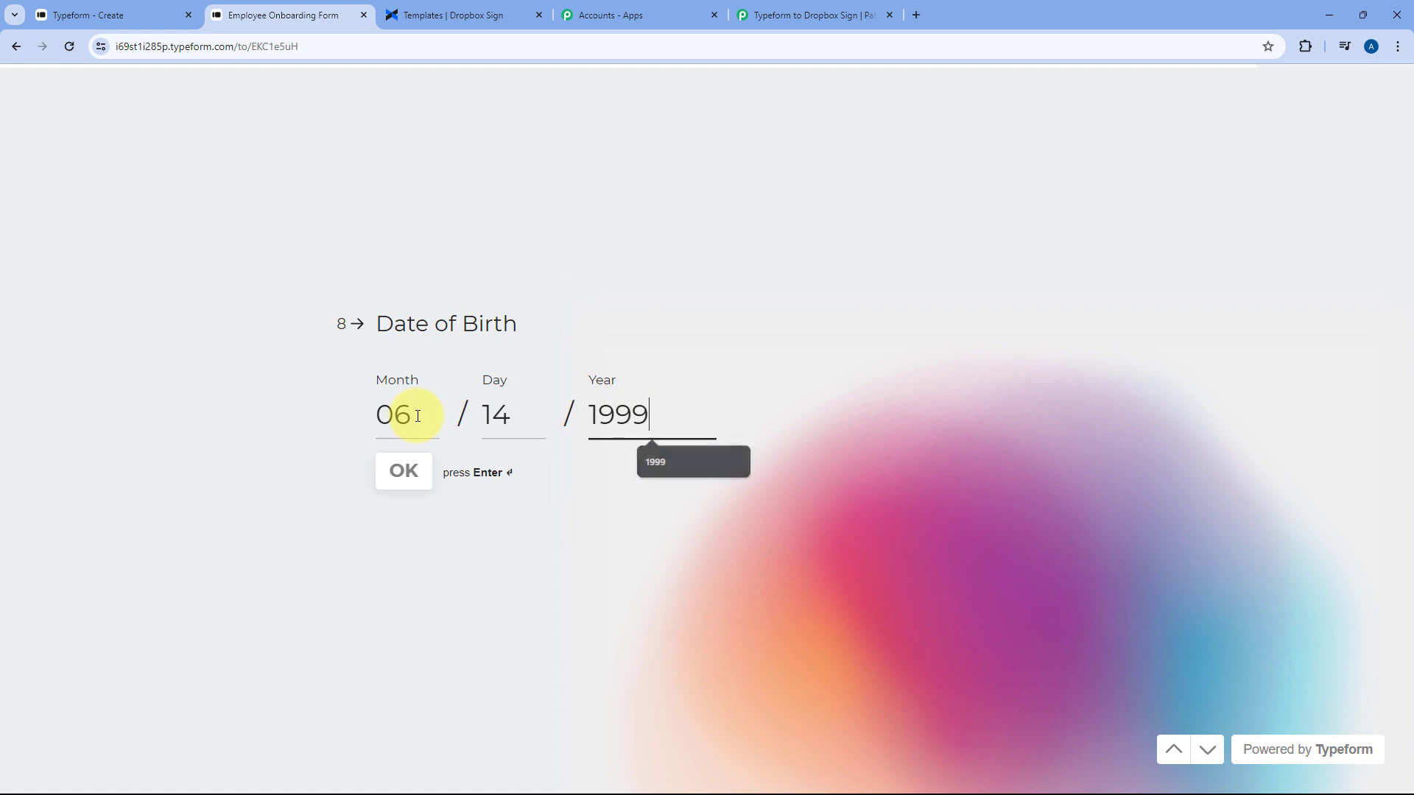
key("Return")
left_click(451, 342)
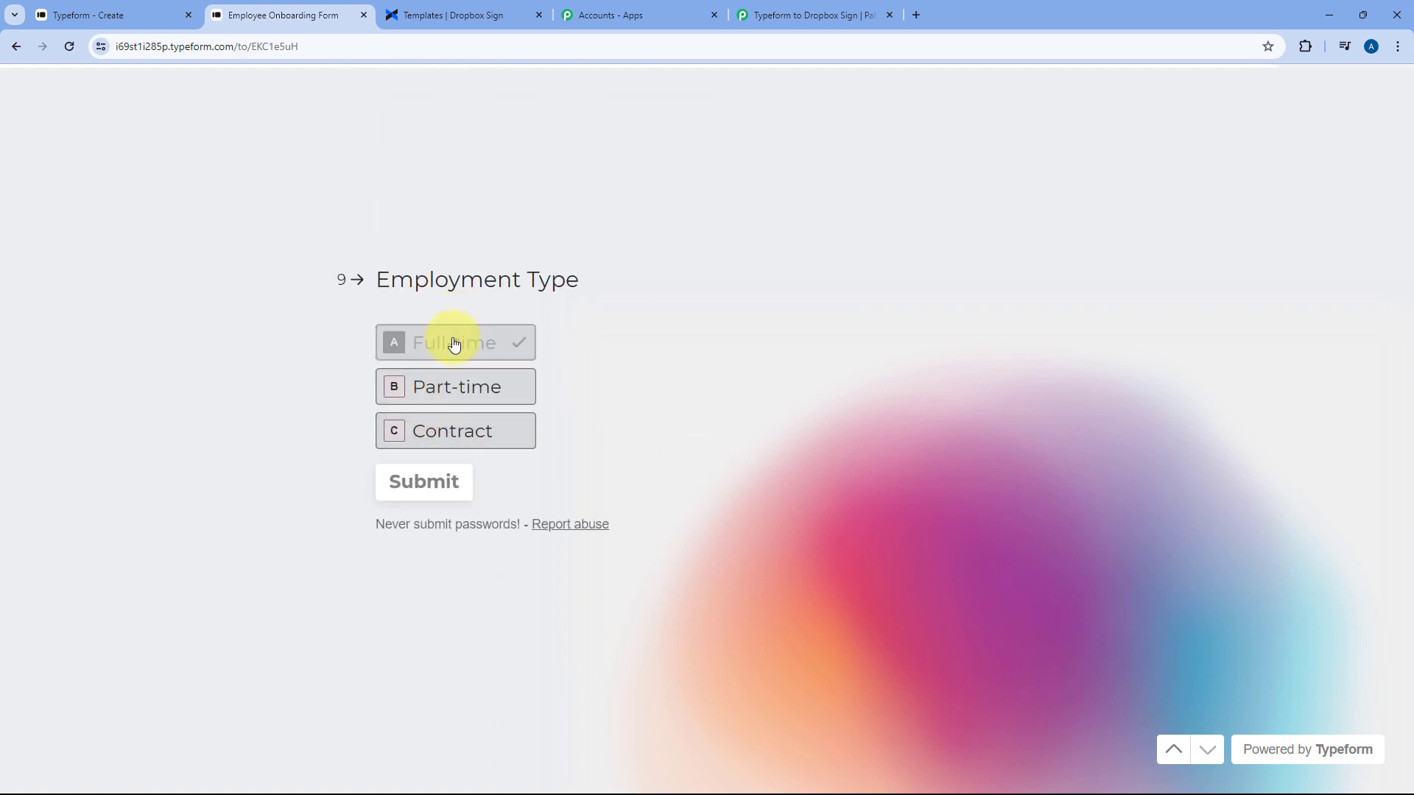
left_click(429, 488)
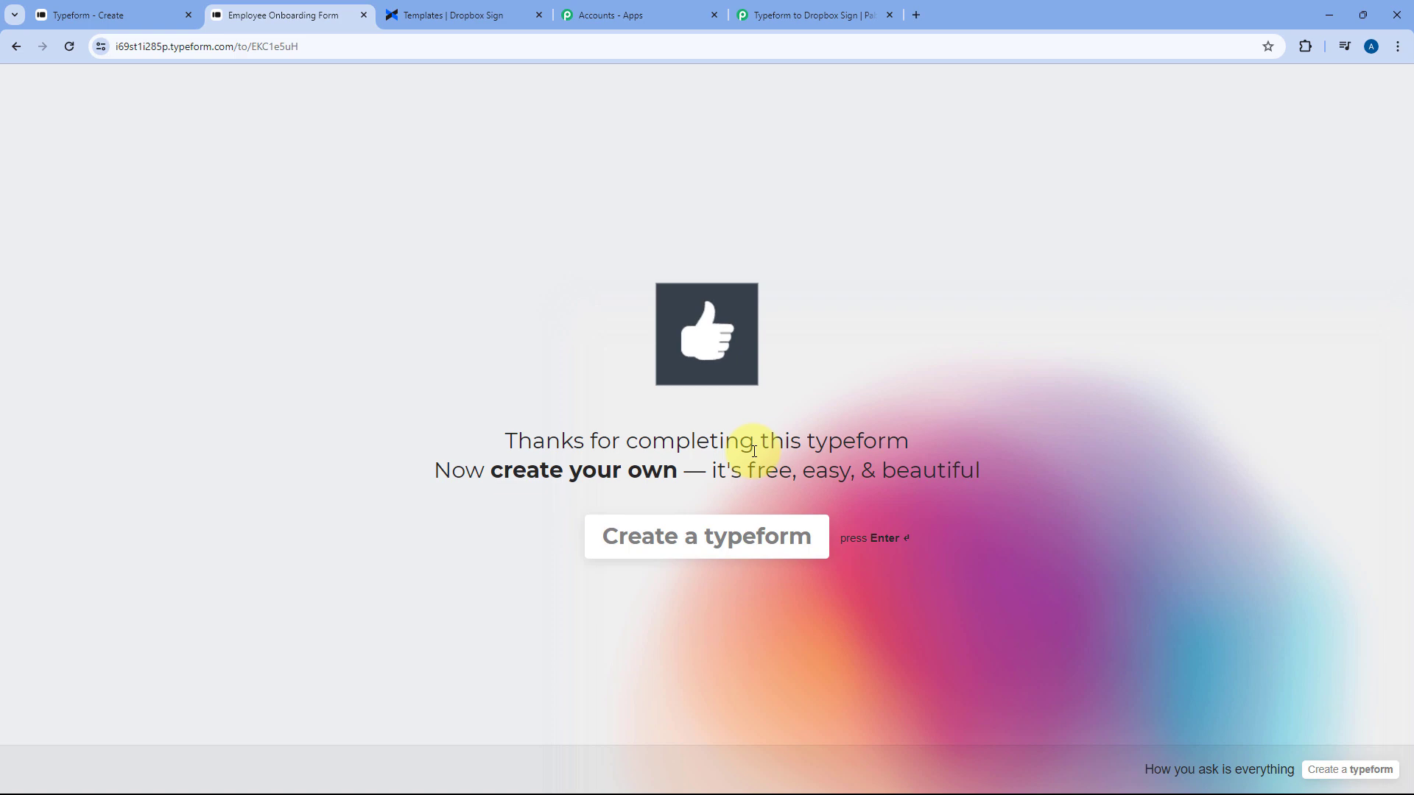
left_click(111, 14)
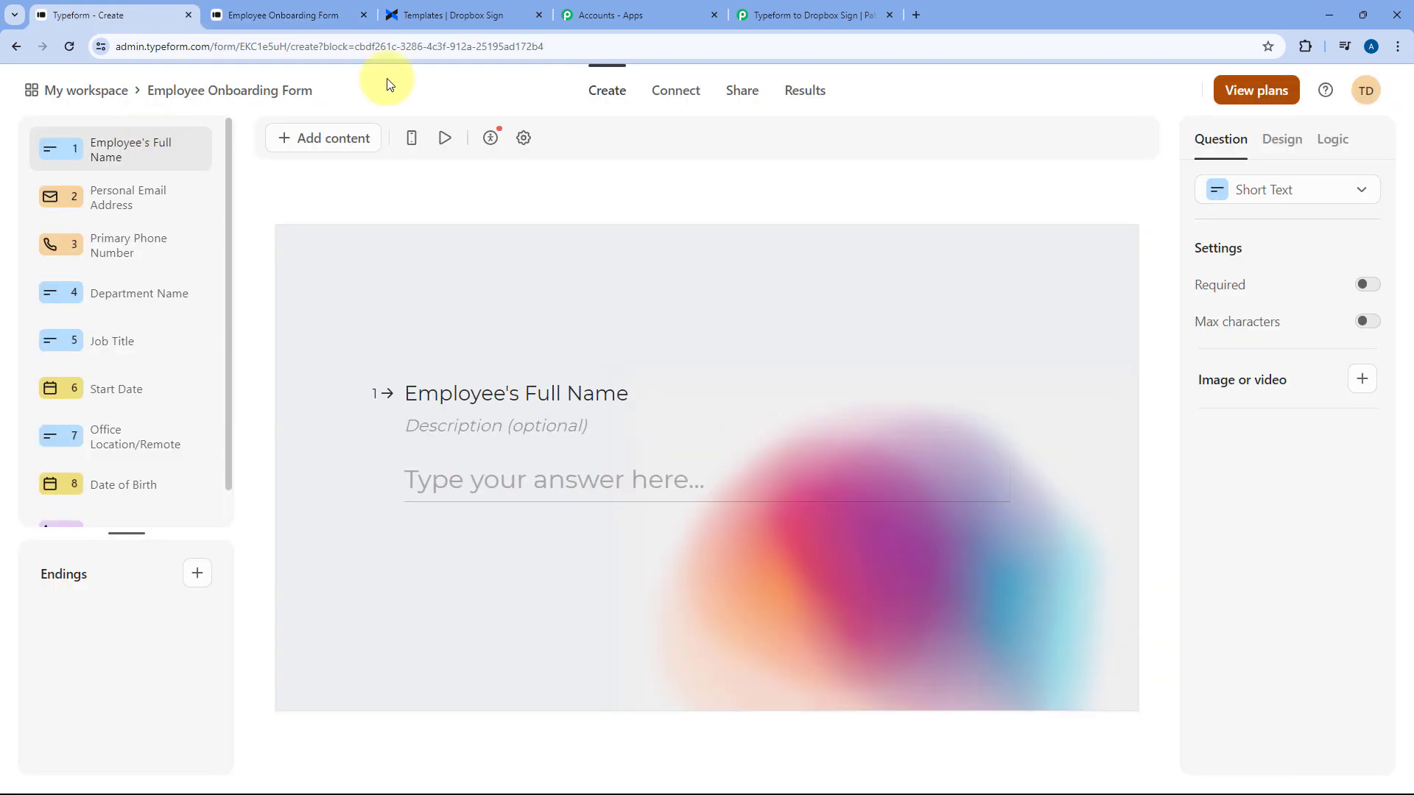
Check the captured full name, e-mail, phone and job title values in the trigger's response
left_click(817, 6)
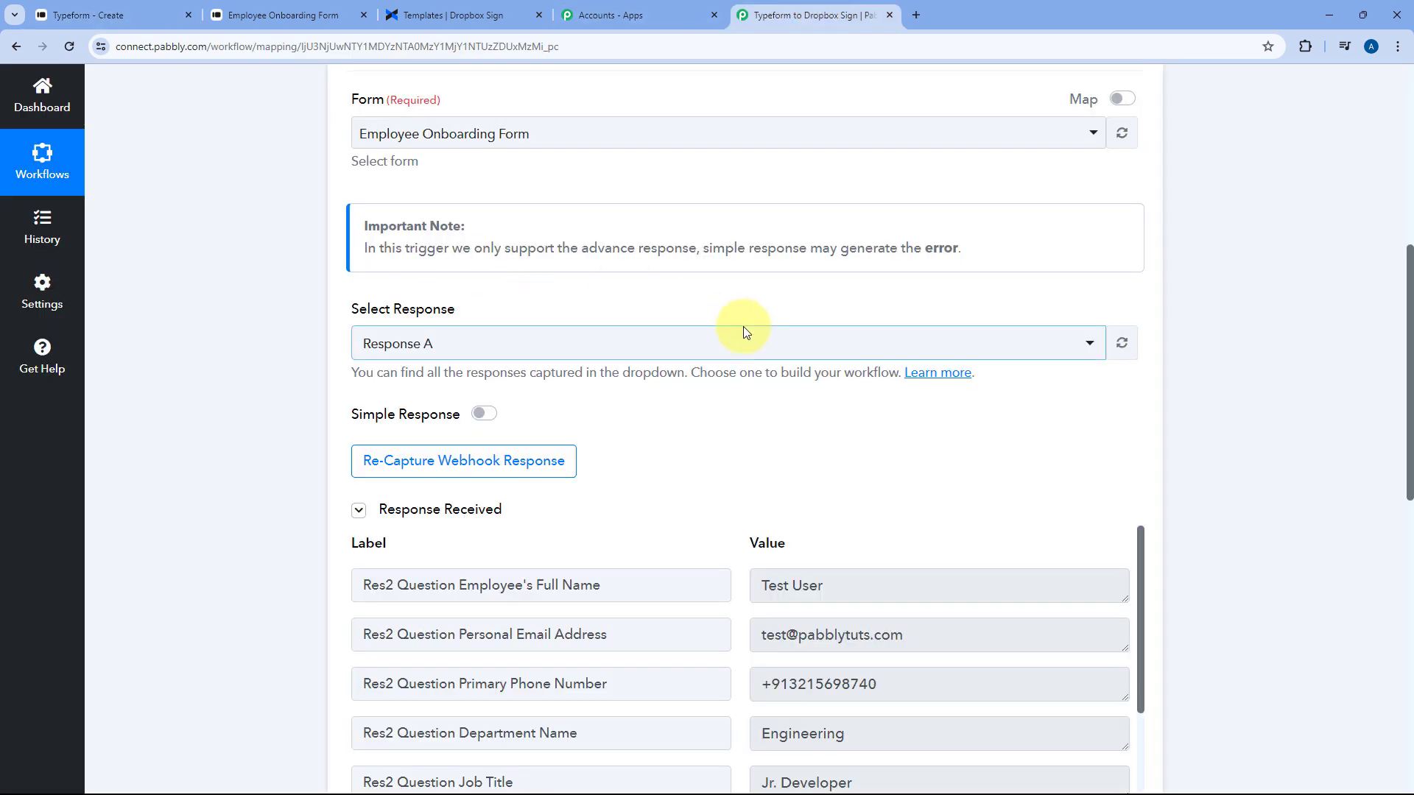
scroll(715, 279, "up", 2)
scroll(722, 310, "up", 3)
scroll(735, 372, "down", 8)
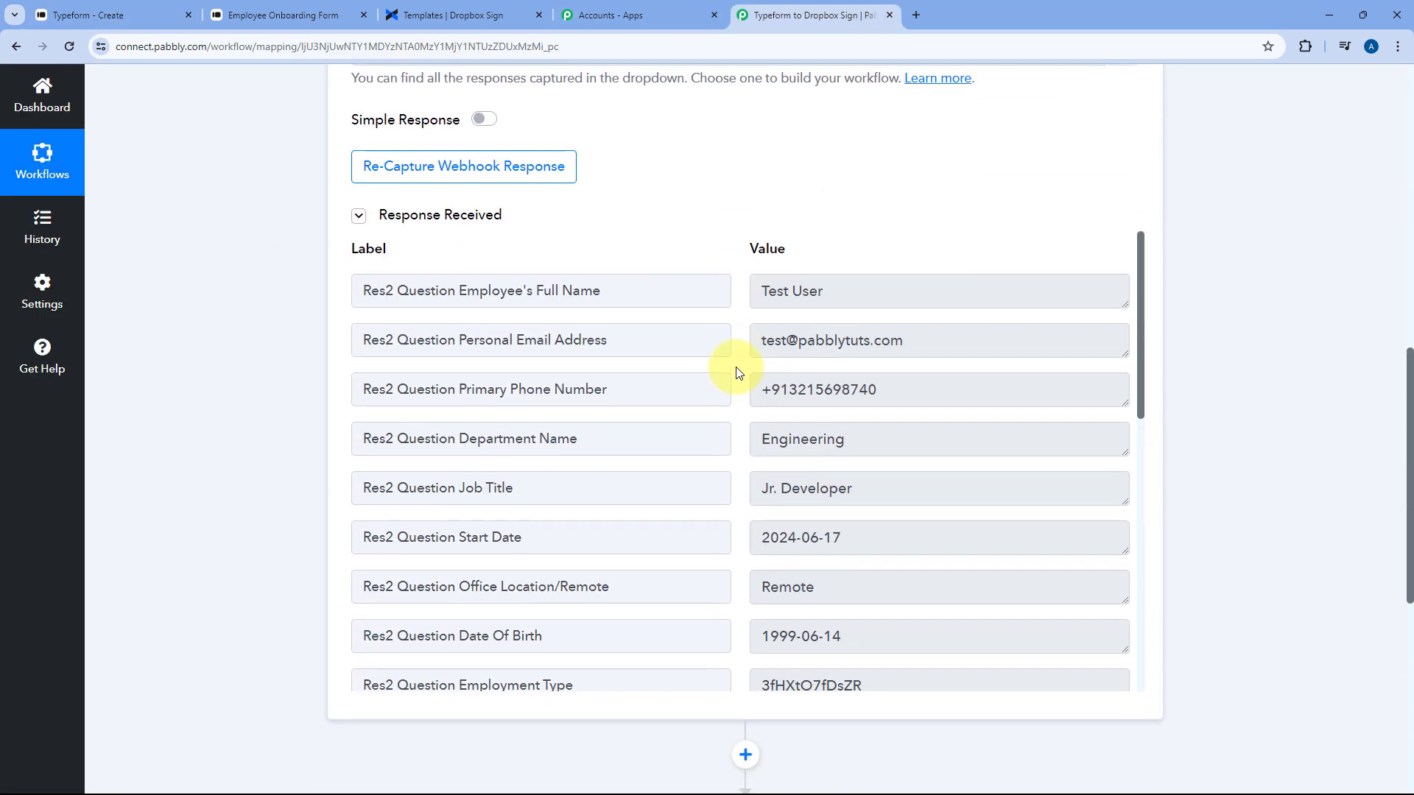
scroll(739, 270, "down", 2)
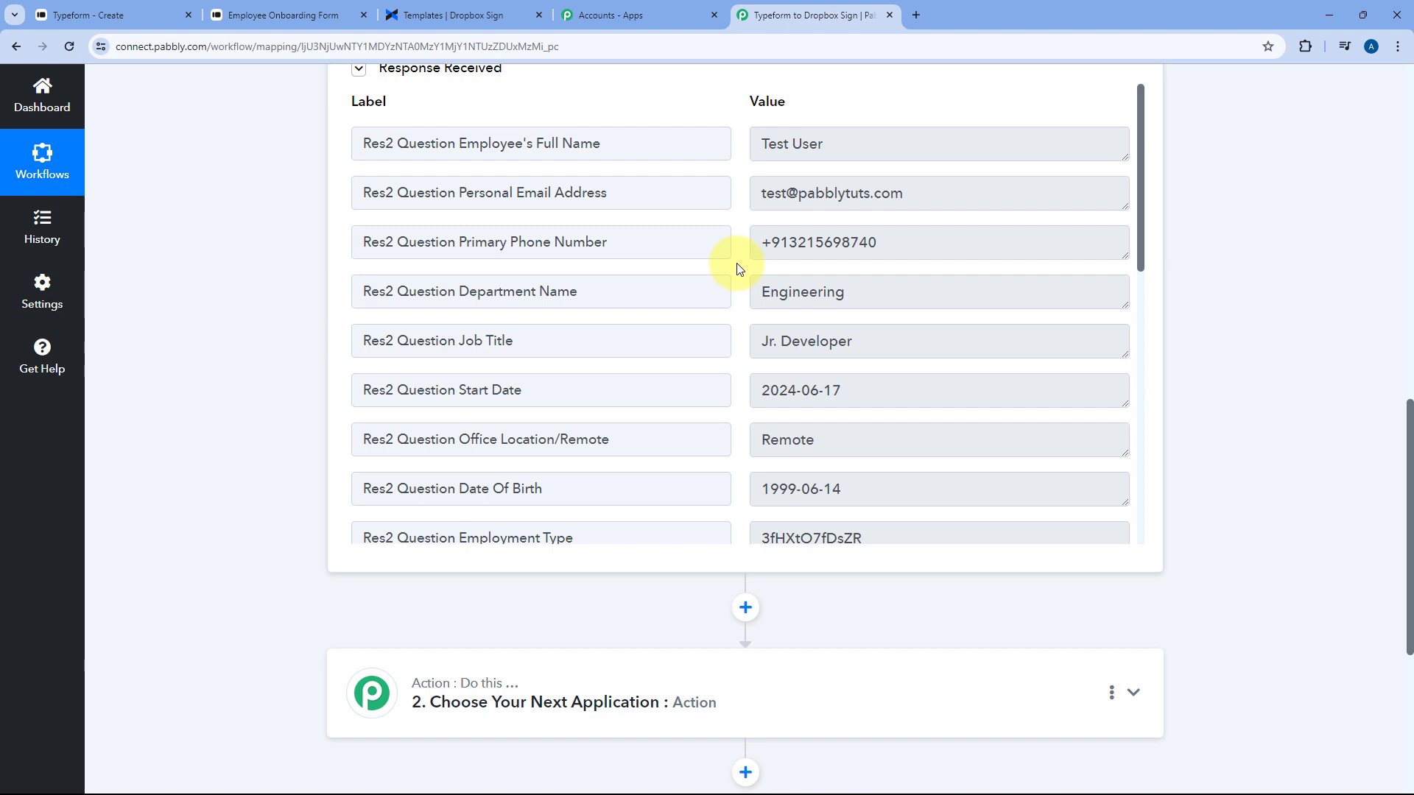
left_click_drag(847, 141, 737, 146)
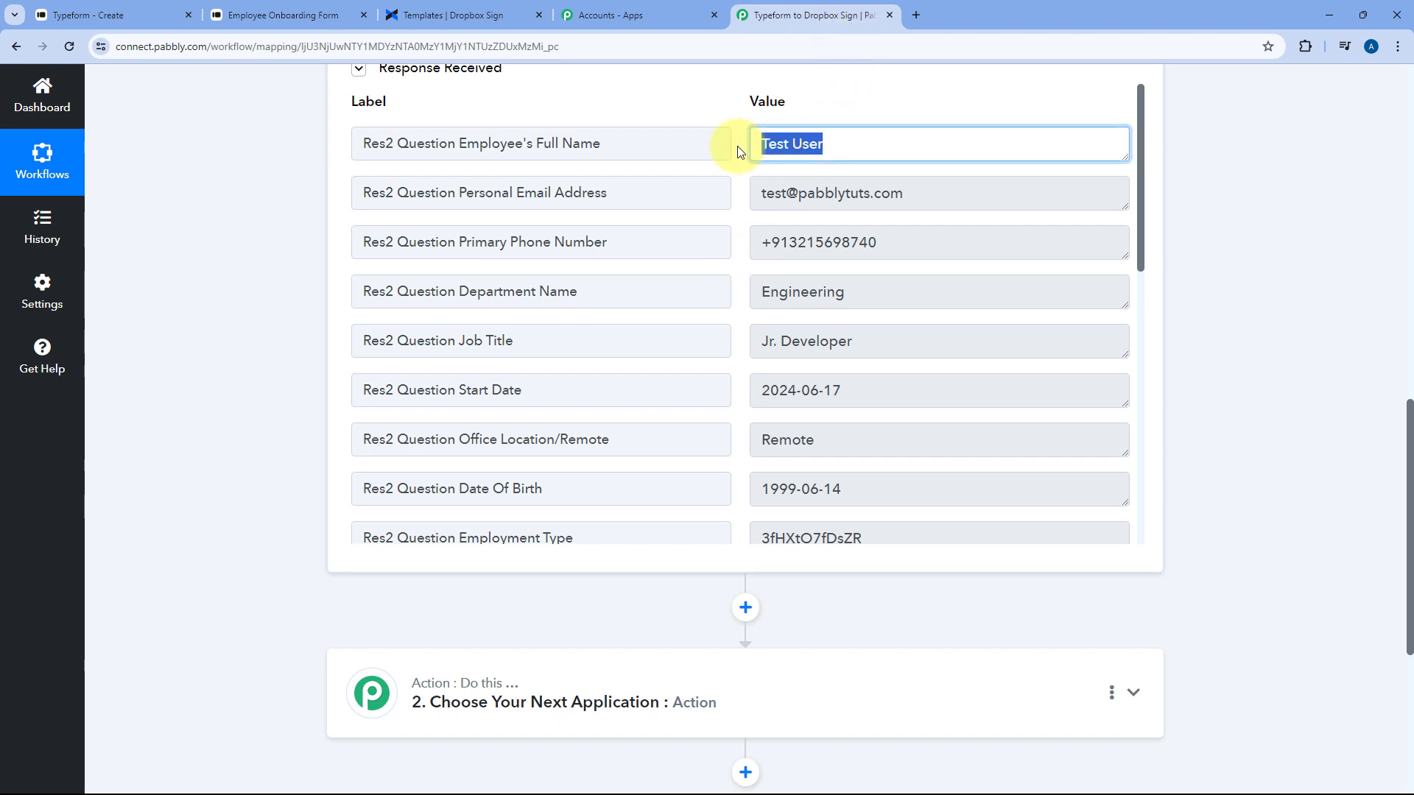
left_click_drag(916, 186, 750, 186)
left_click_drag(889, 241, 737, 237)
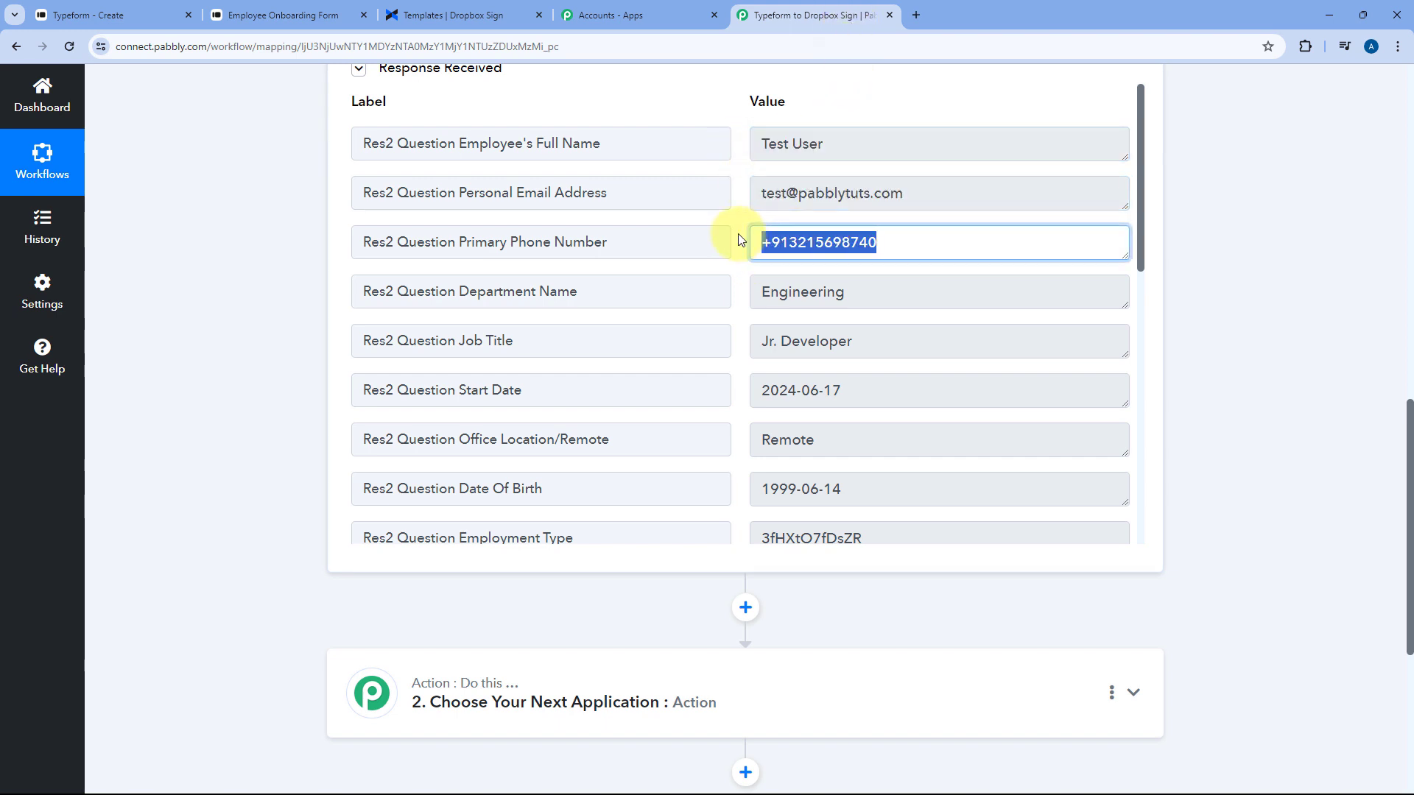
left_click_drag(756, 290, 732, 341)
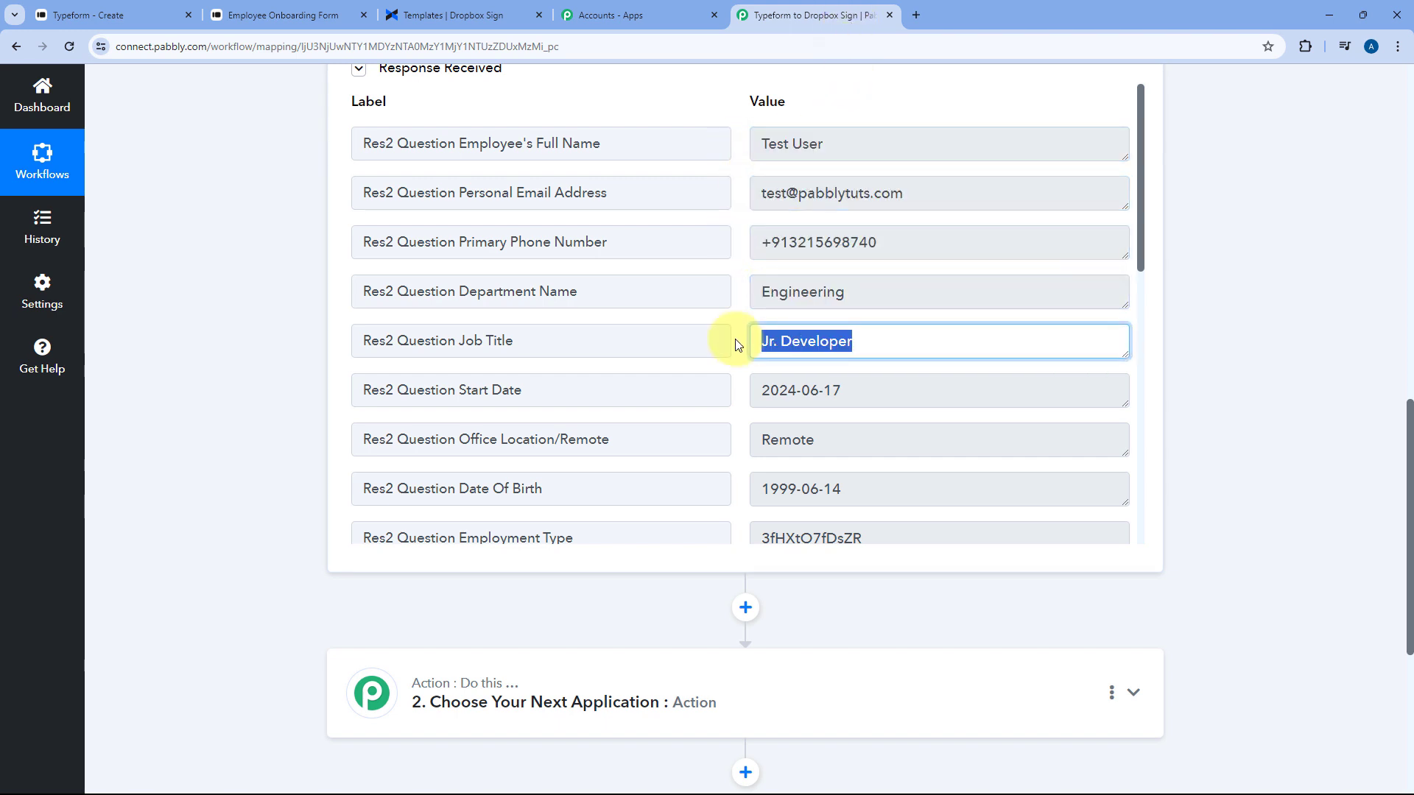
scroll(757, 324, "down", 2)
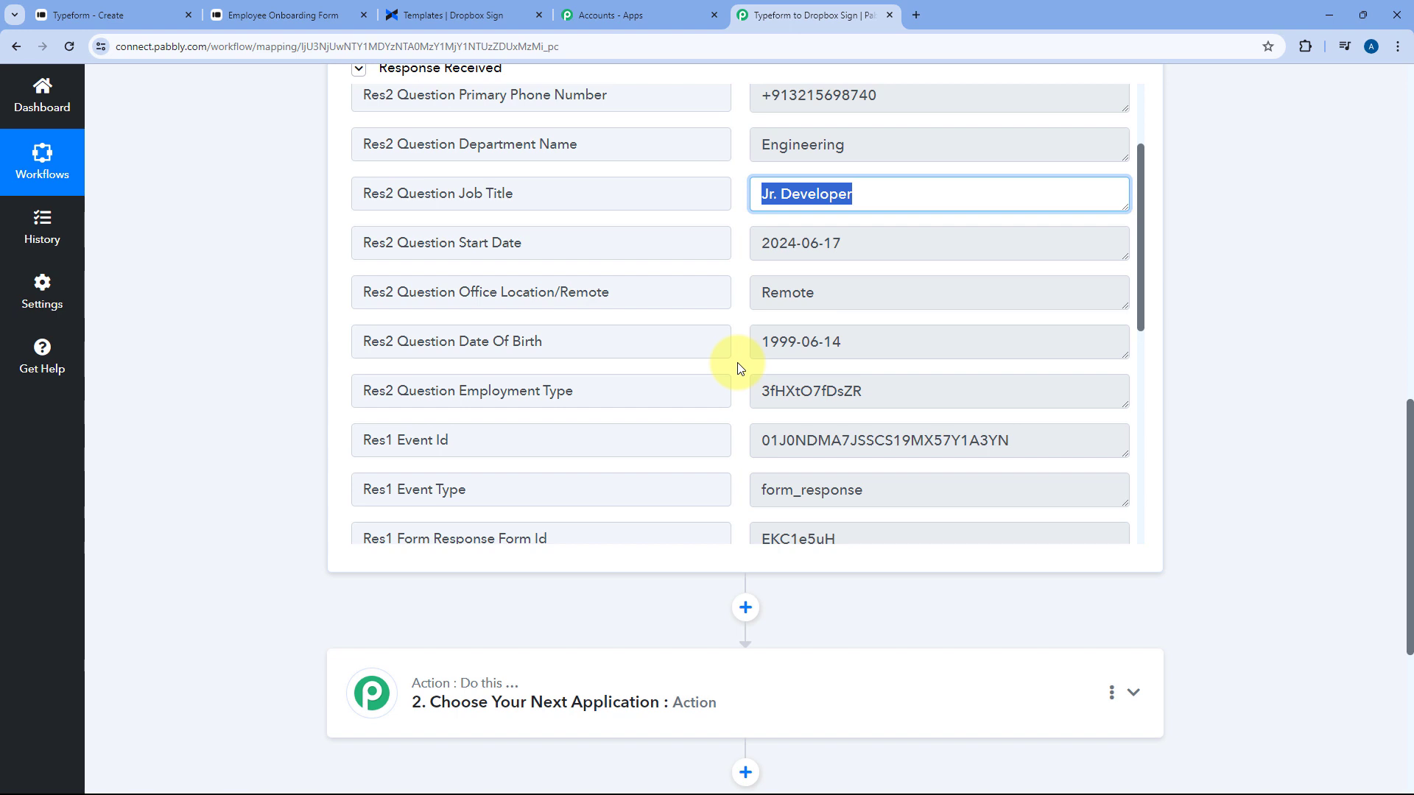
left_click(740, 368)
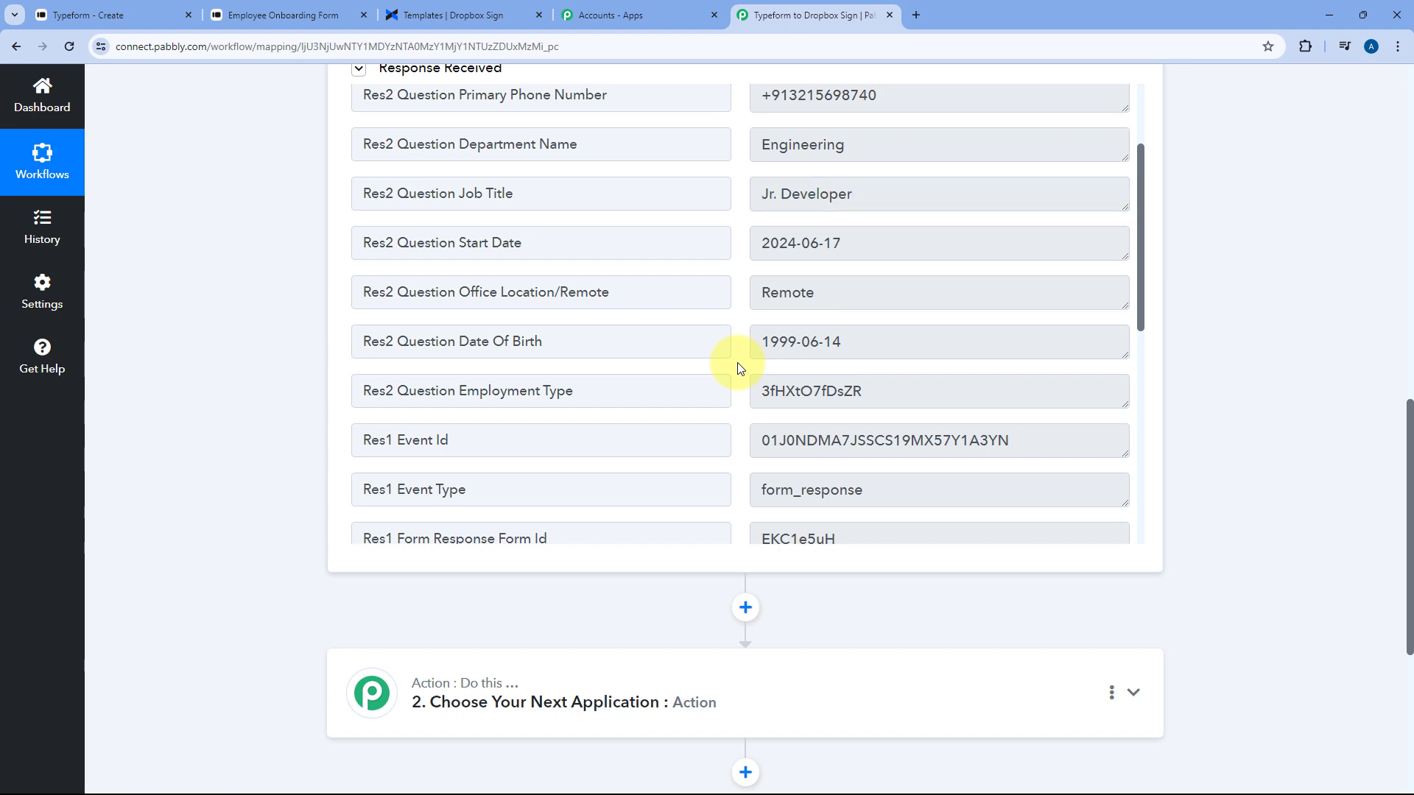
scroll(736, 280, "up", 4)
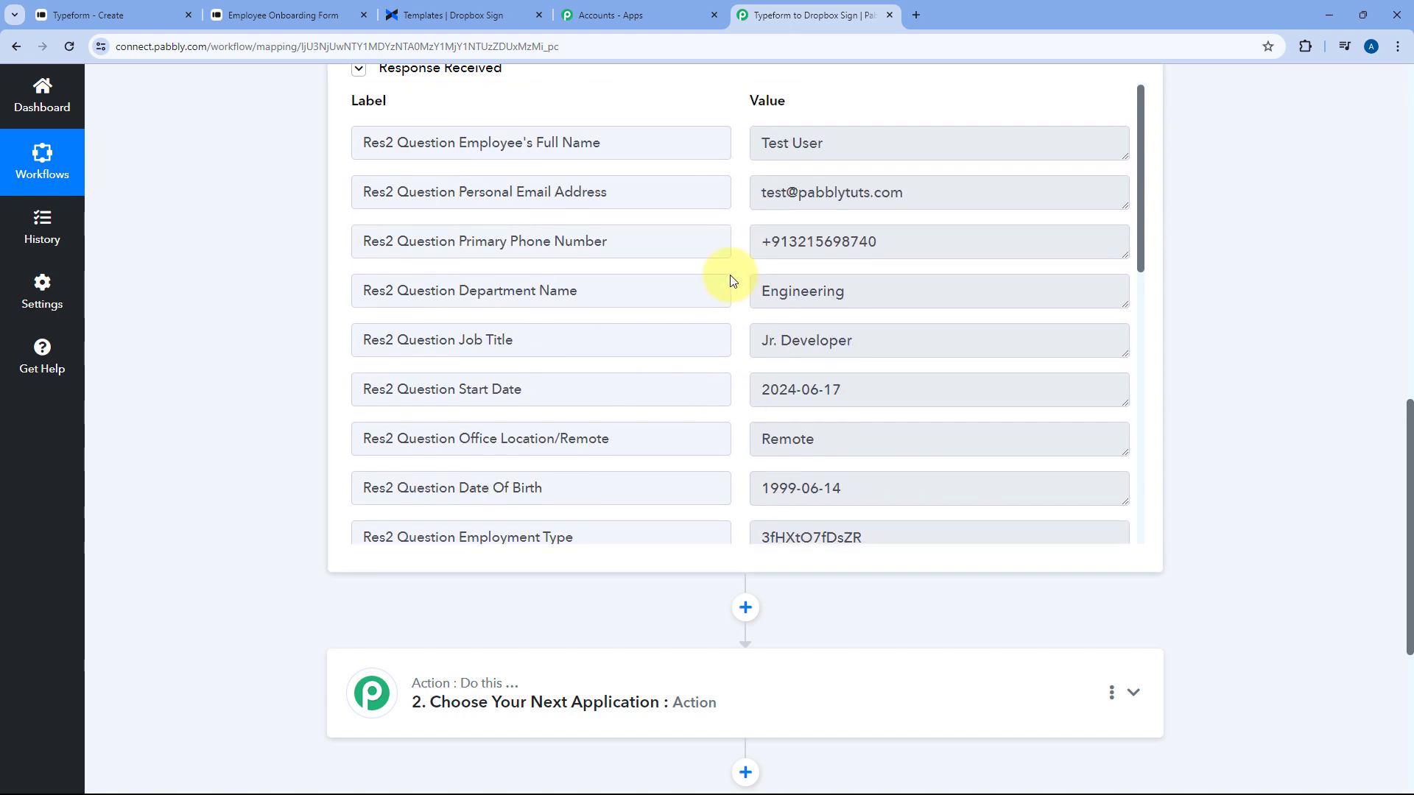
Glance at the Dropbox Sign templates, then expand the action step's app choices
left_click(458, 6)
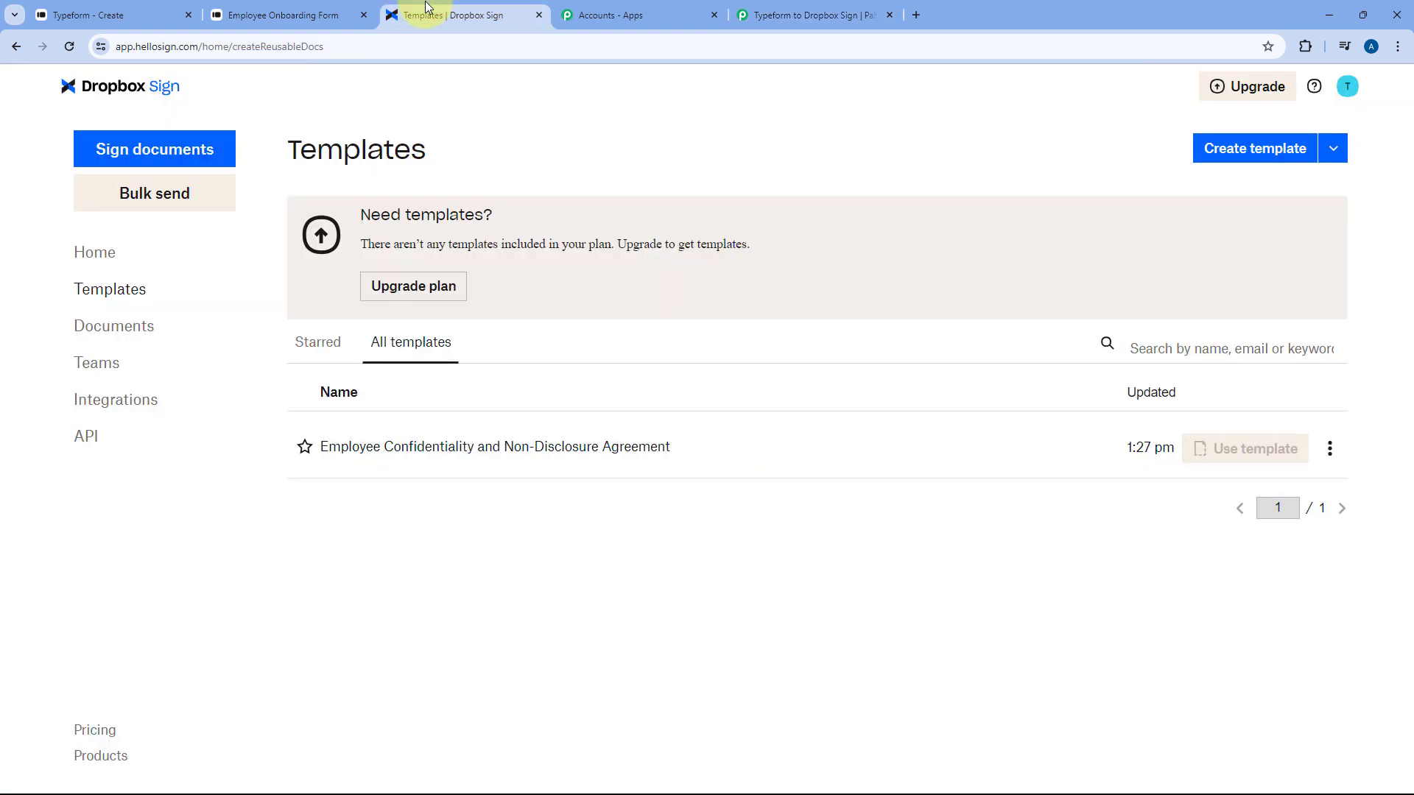
left_click(814, 15)
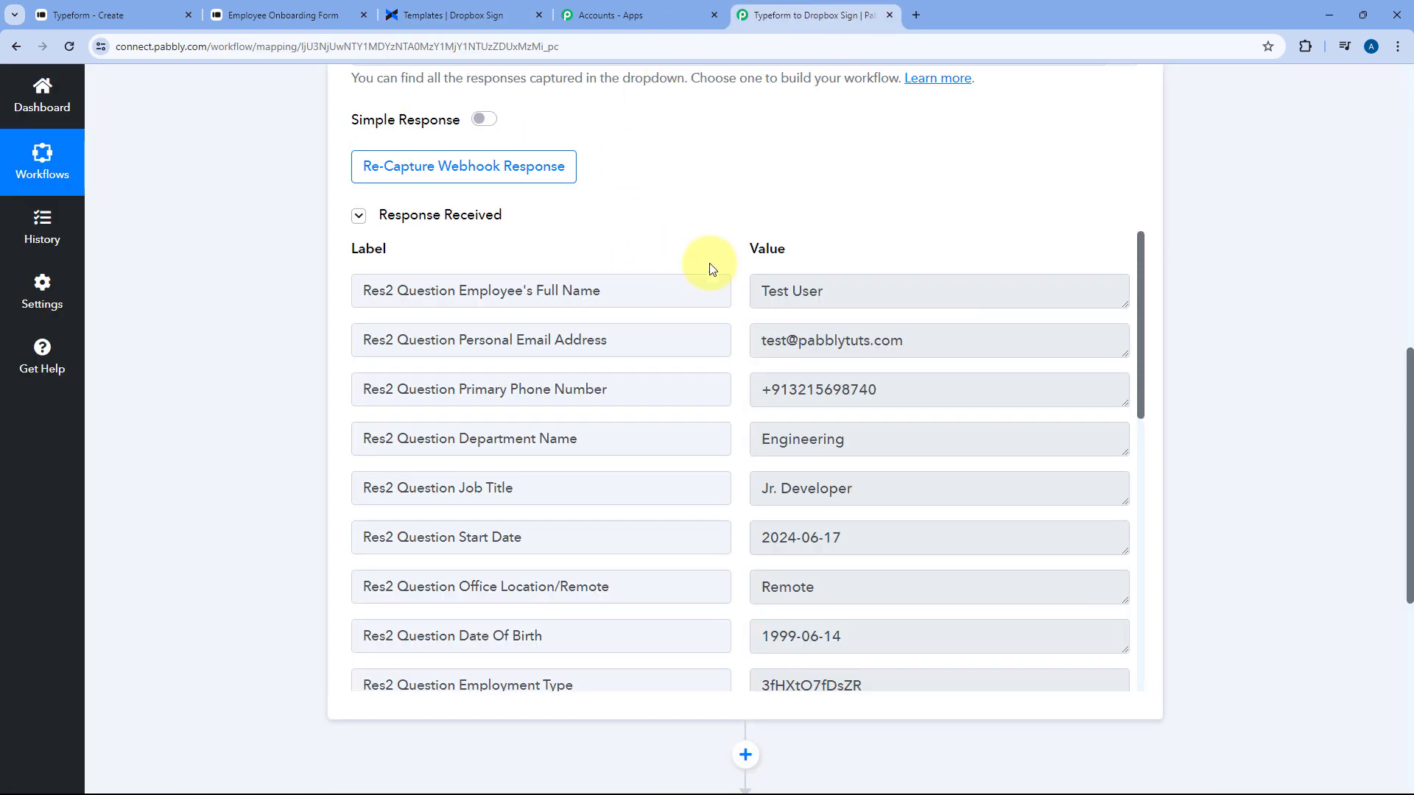
scroll(222, 338, "down", 3)
scroll(222, 336, "down", 3)
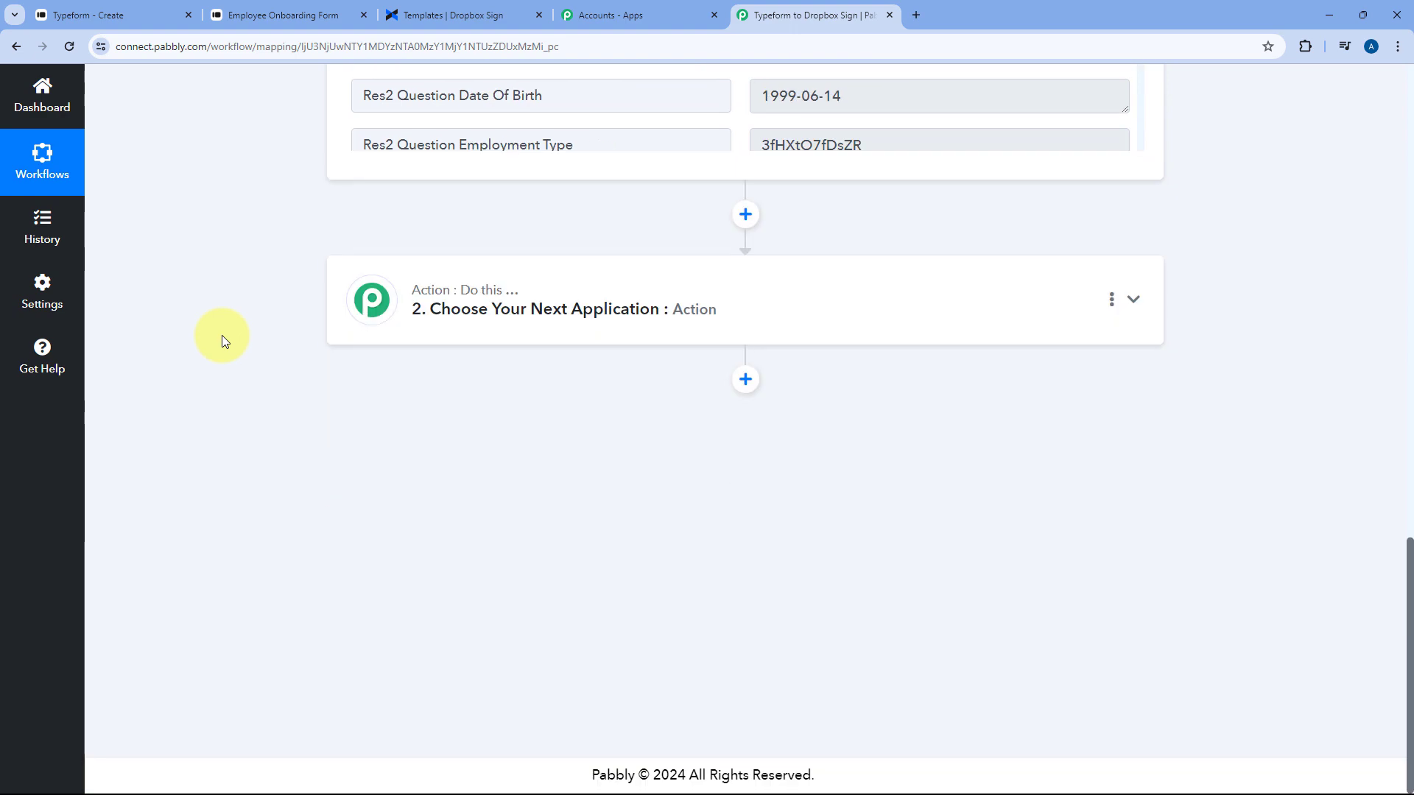
left_click(732, 294)
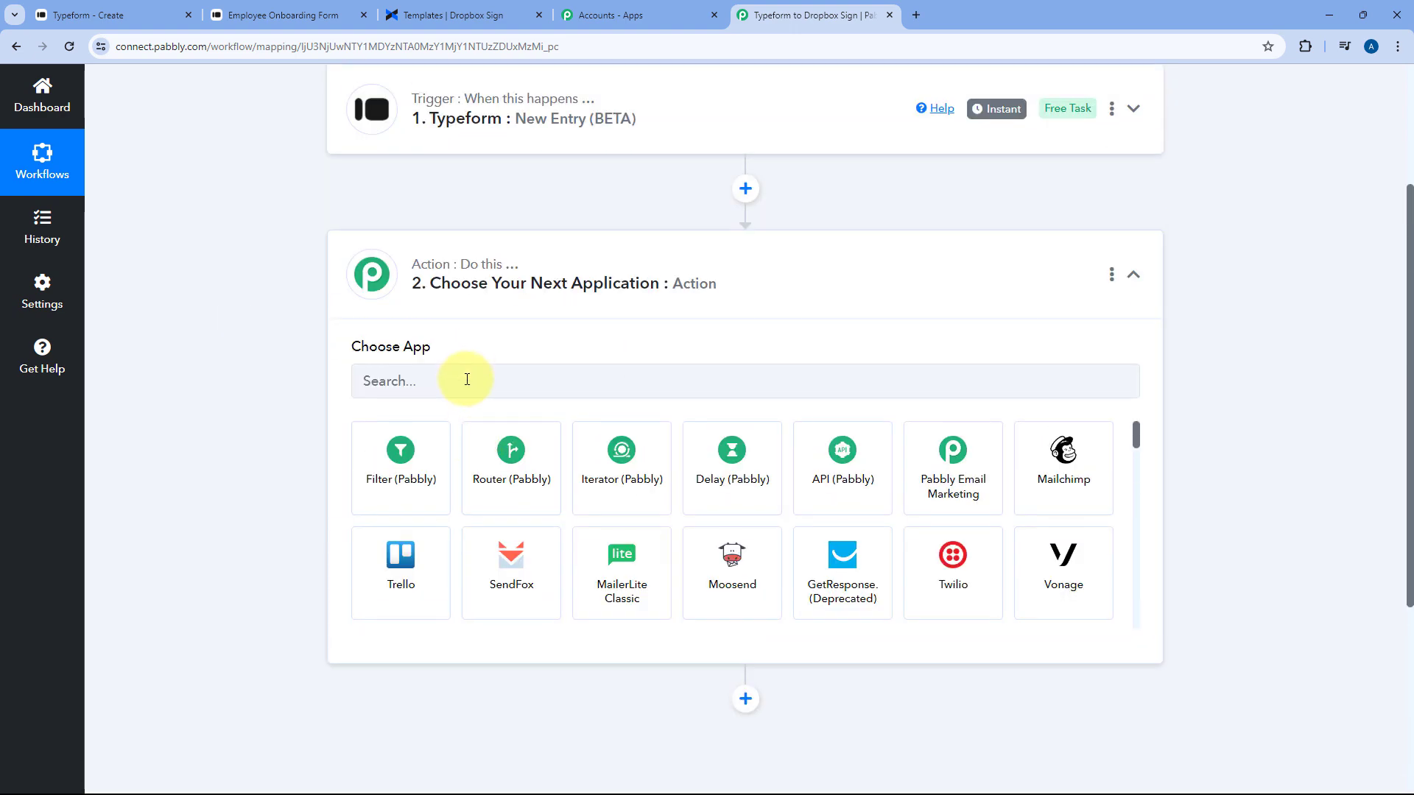
Choose Dropbox Sign as the action app
left_click(466, 380)
type("Dropbox")
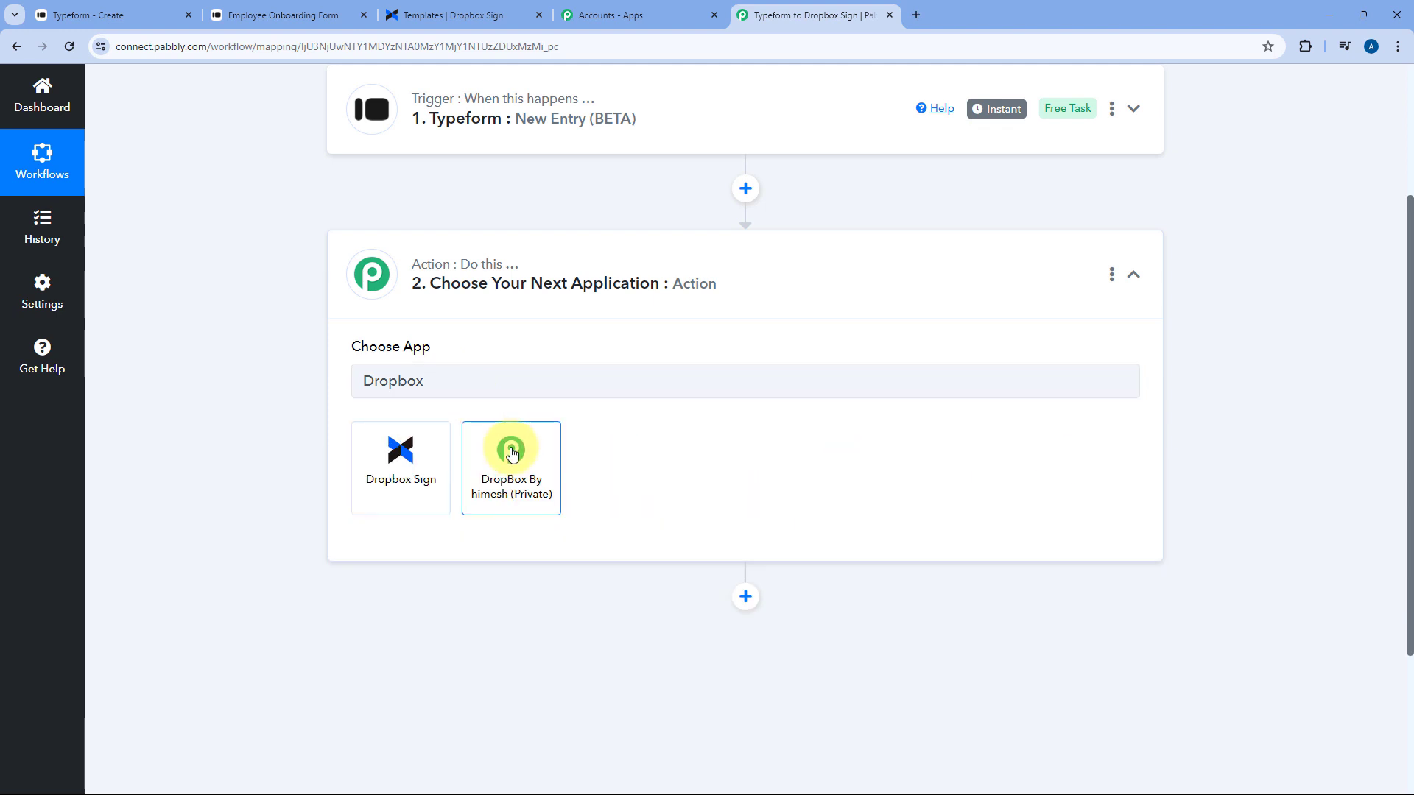
left_click(398, 470)
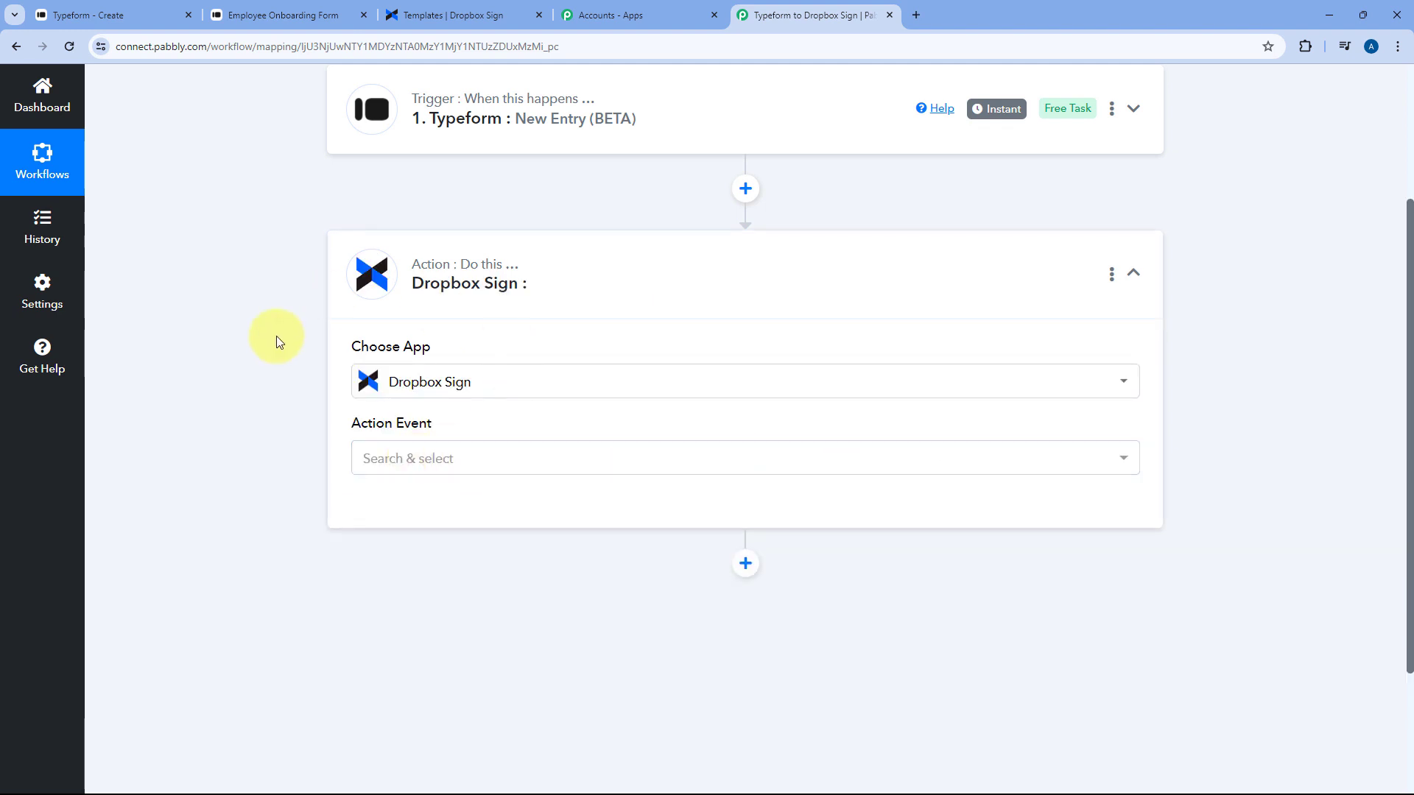
Set the action event to Send Signature Request From Template and begin connecting a Dropbox Sign account
left_click(471, 464)
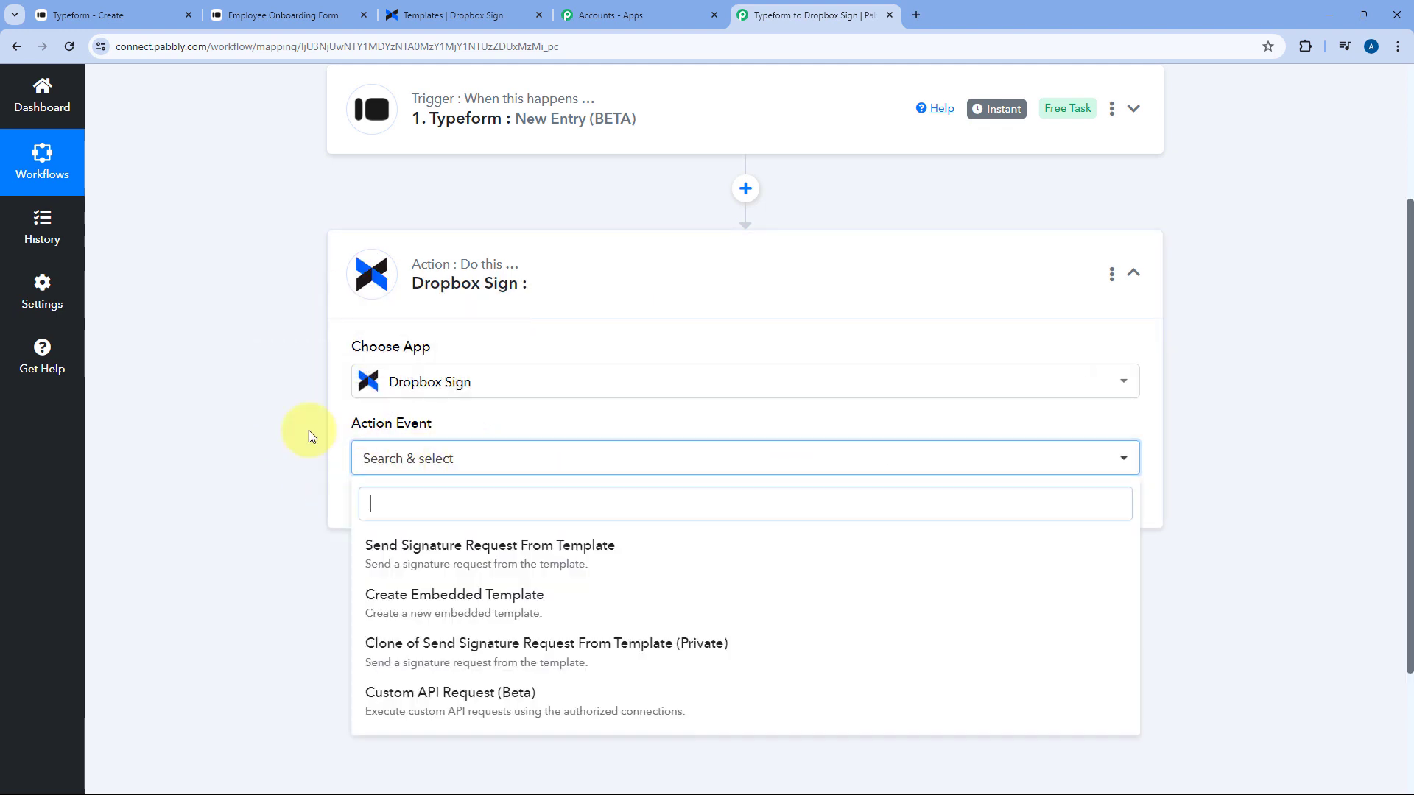
scroll(262, 430, "down", 2)
scroll(262, 430, "down", 1)
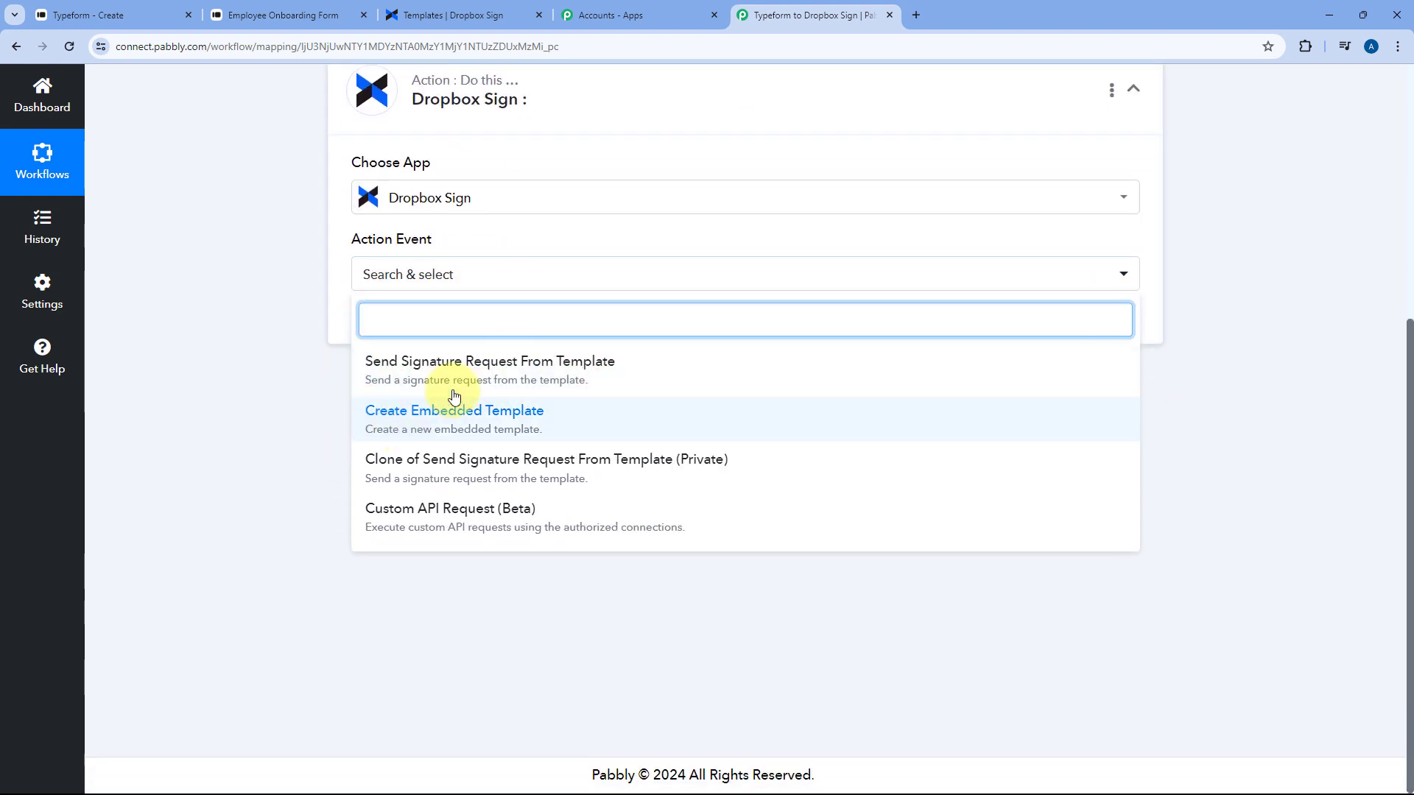
left_click(520, 363)
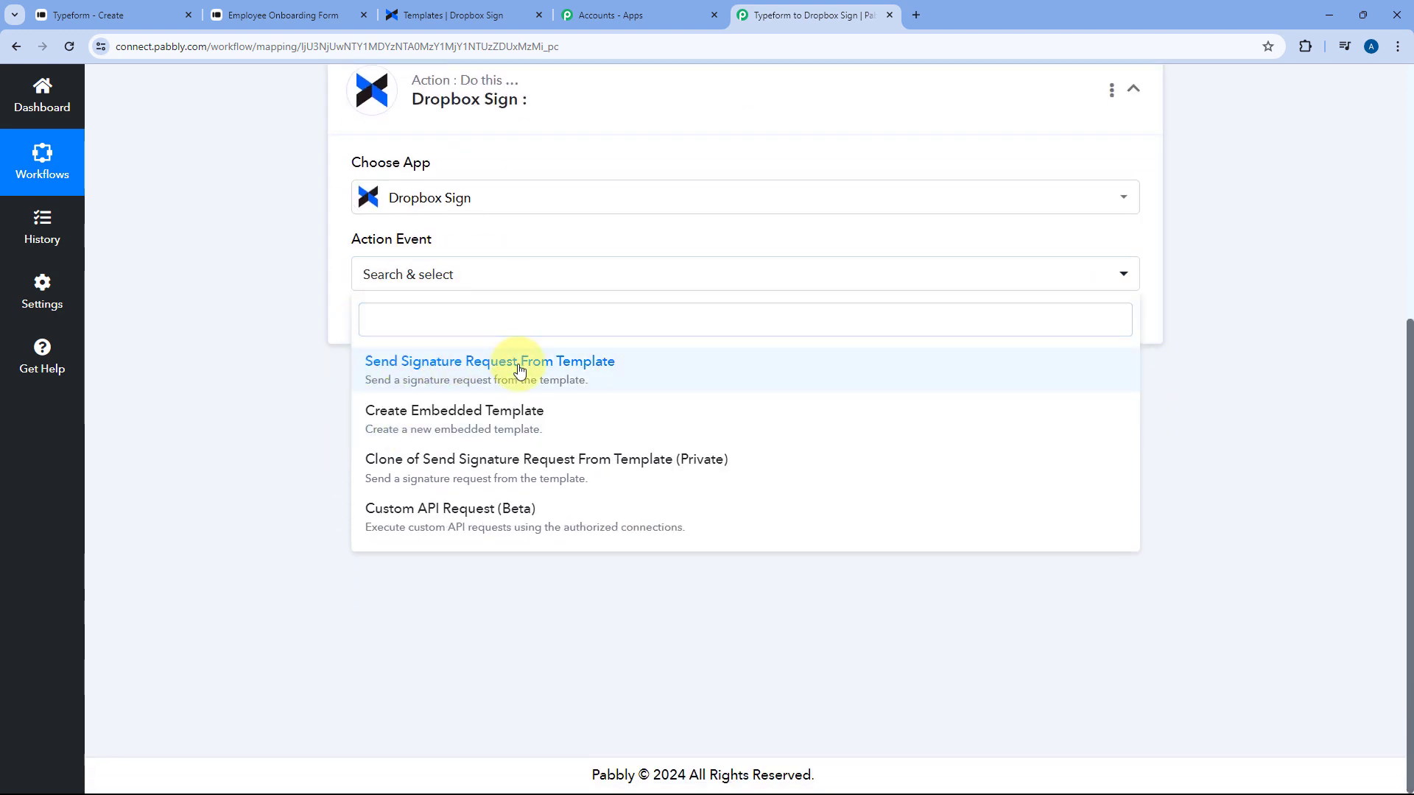
left_click(464, 14)
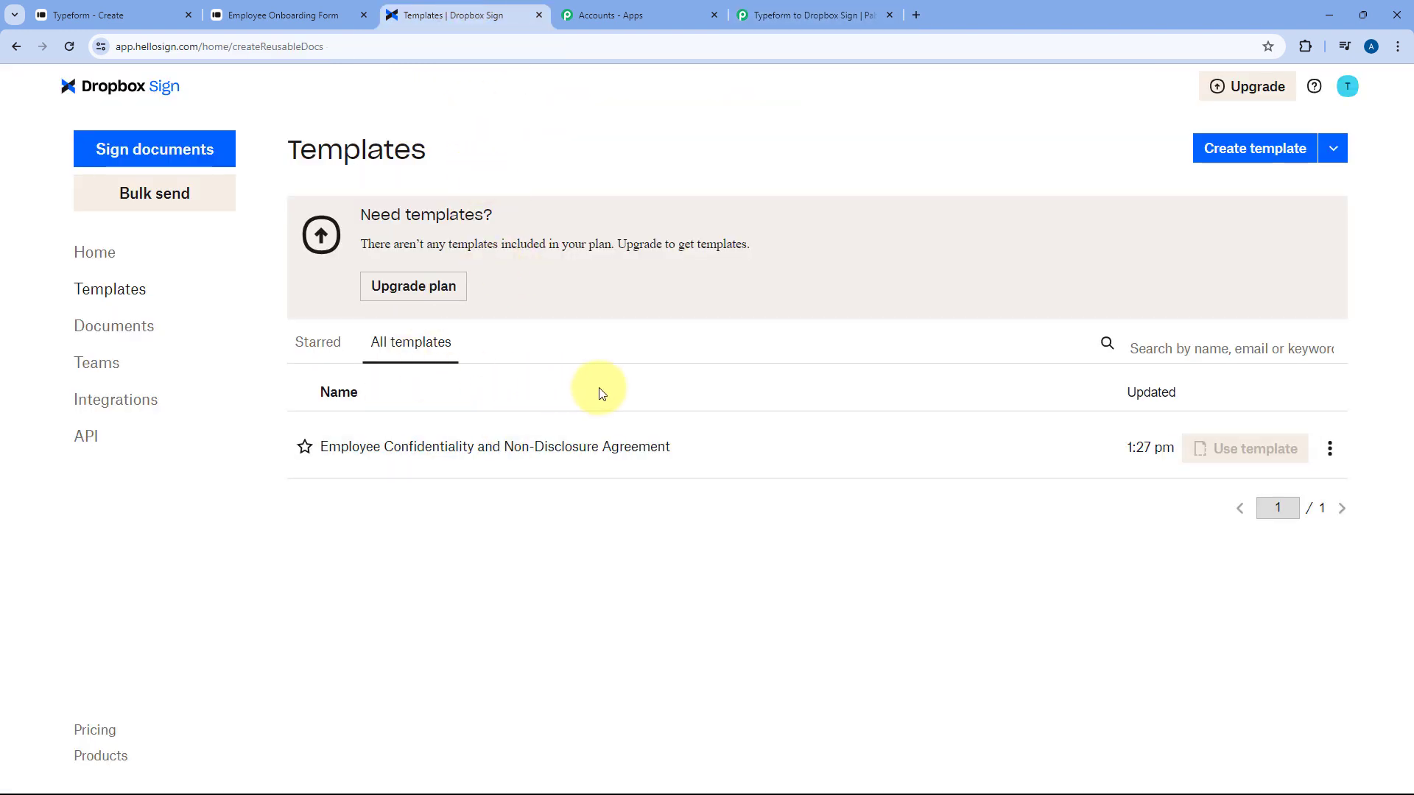
left_click(810, 9)
left_click(391, 315)
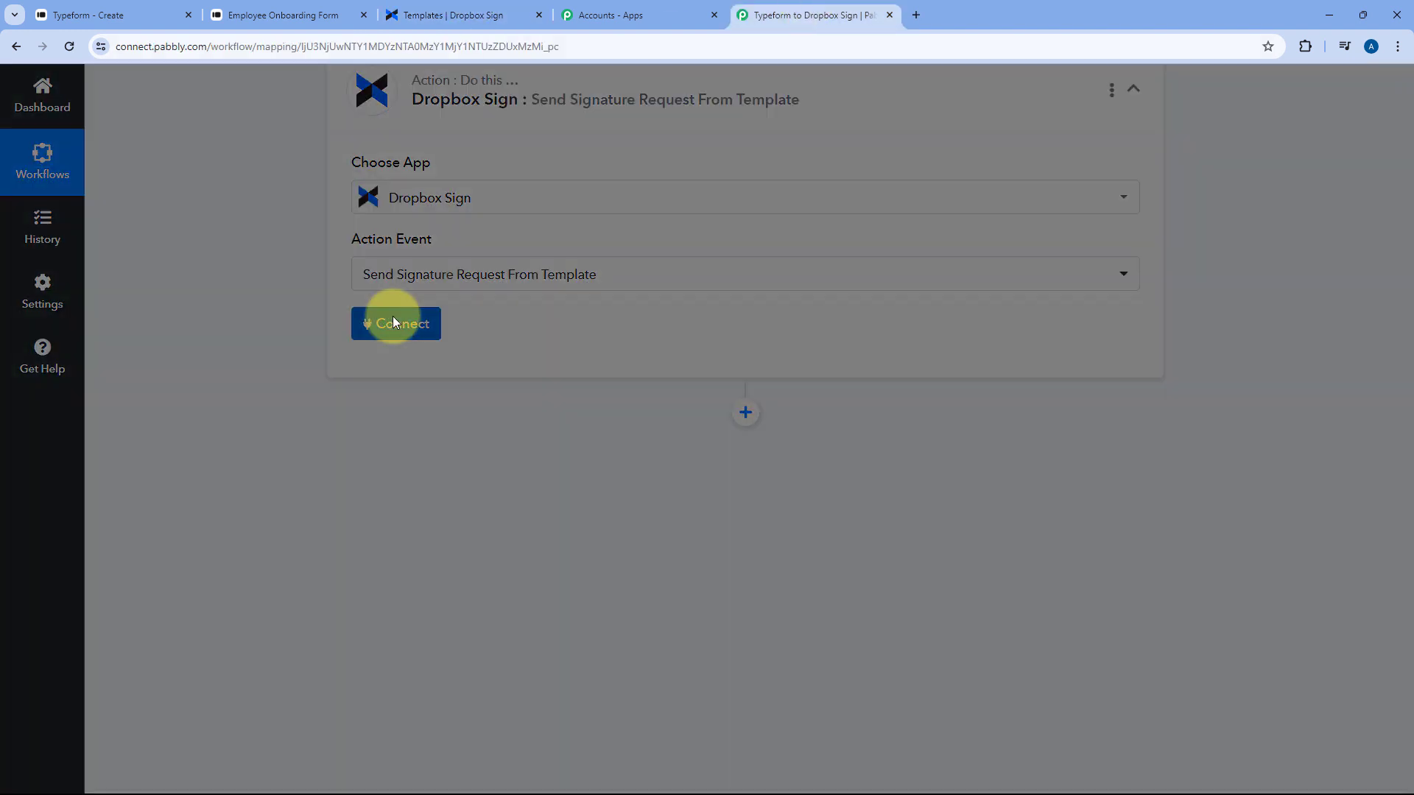
Start a new Dropbox Sign connection (Dropbox Sign #3), then bring up the Dropbox Sign Templates page
left_click(653, 252)
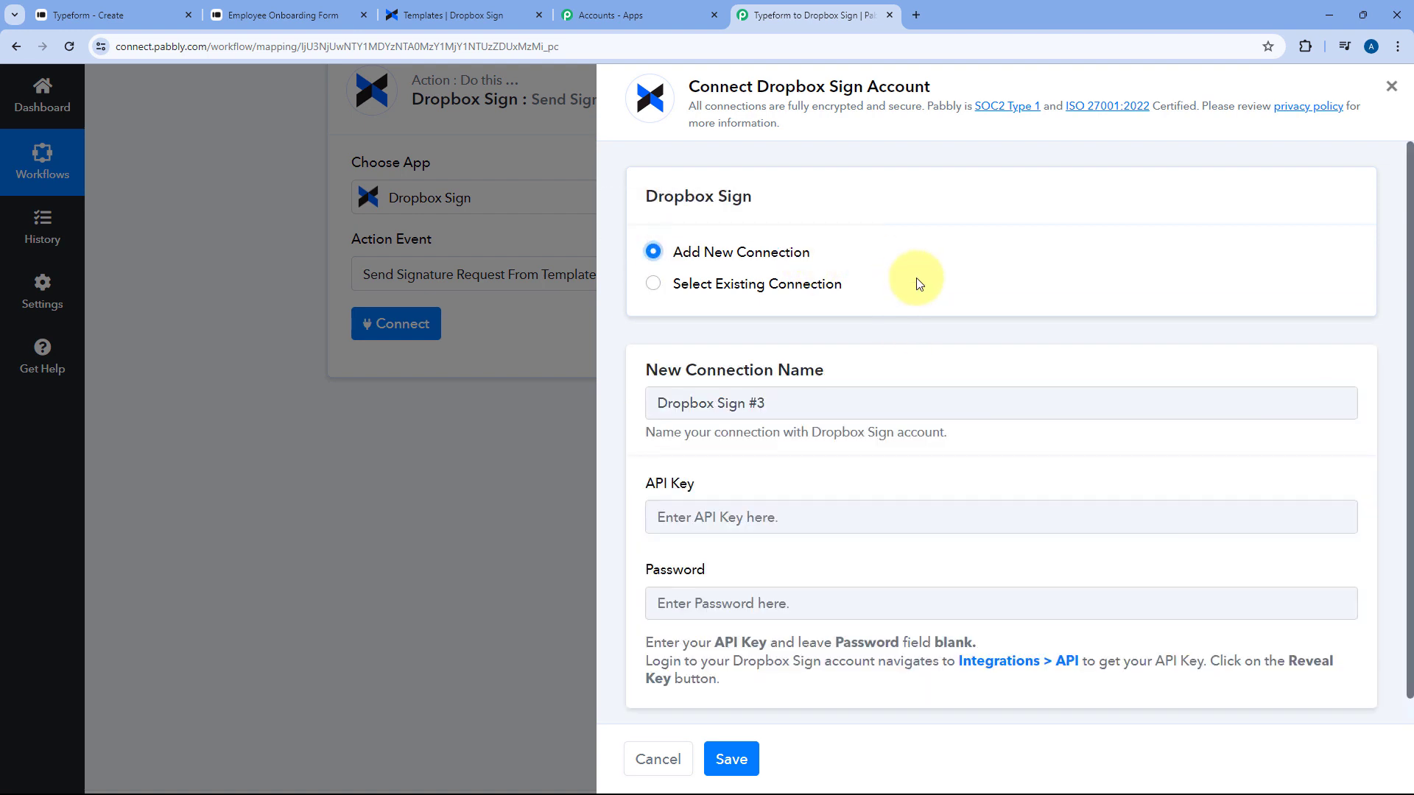
scroll(921, 290, "down", 1)
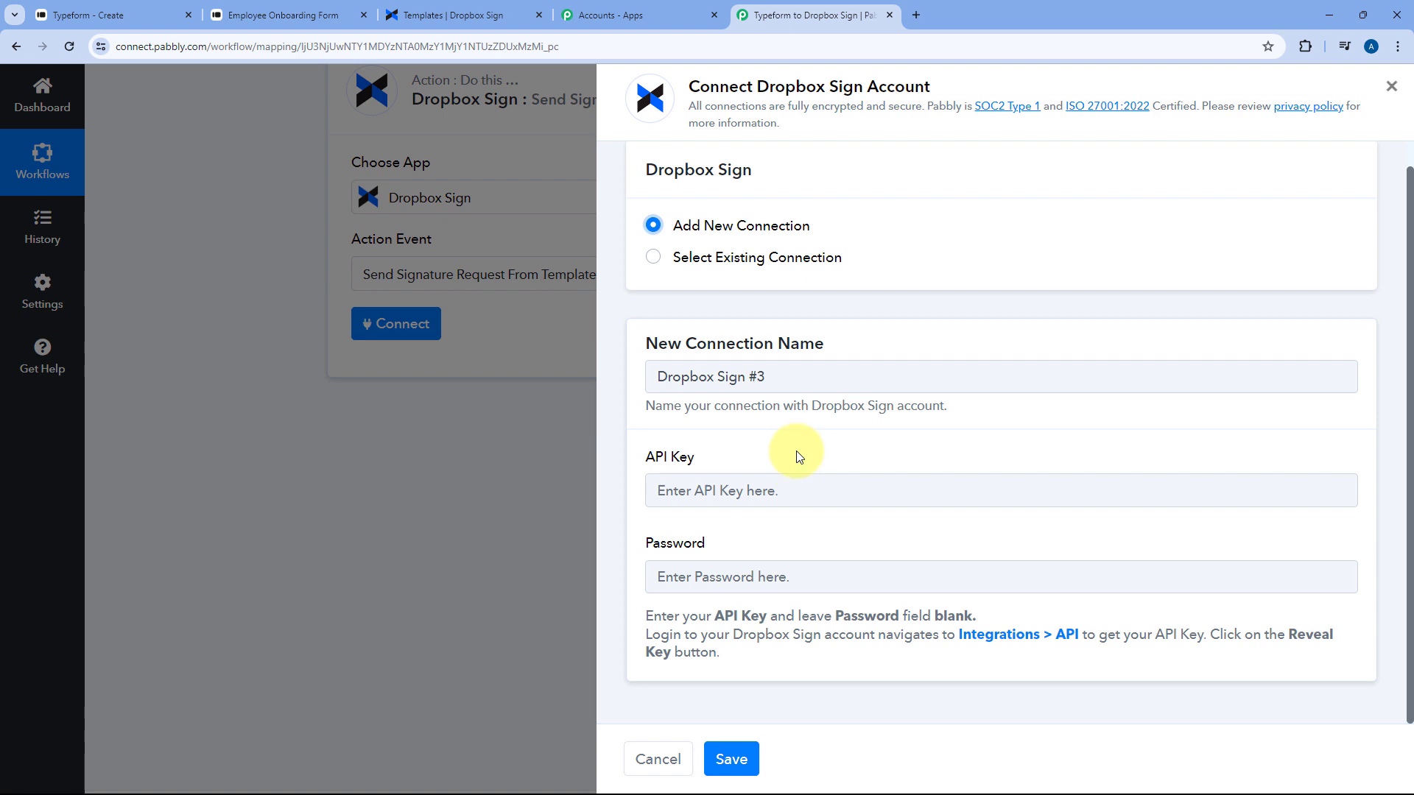
left_click(466, 7)
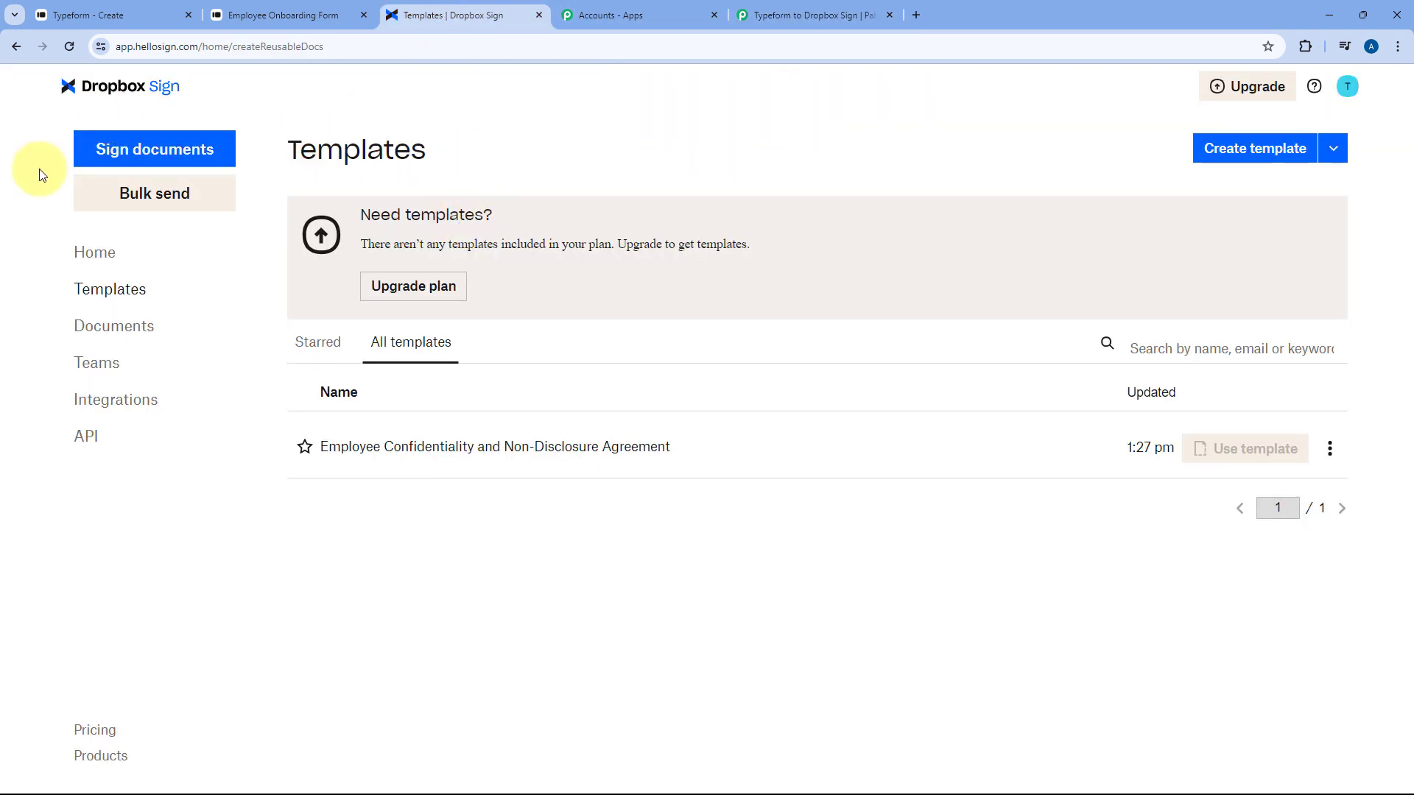
Generate a Dropbox Sign API key named Typeform and copy it for the Pabbly connection form
left_click(101, 439)
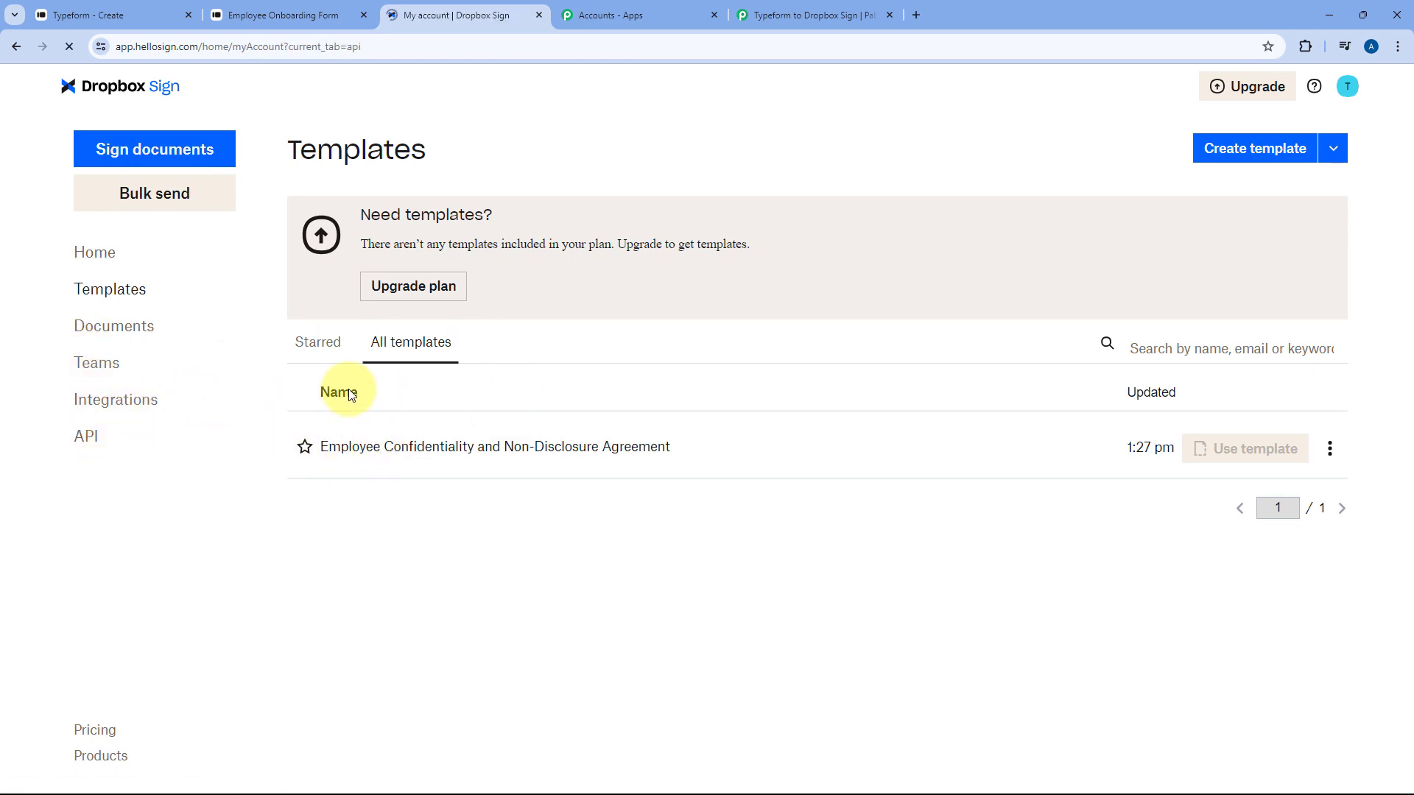
scroll(957, 456, "down", 1)
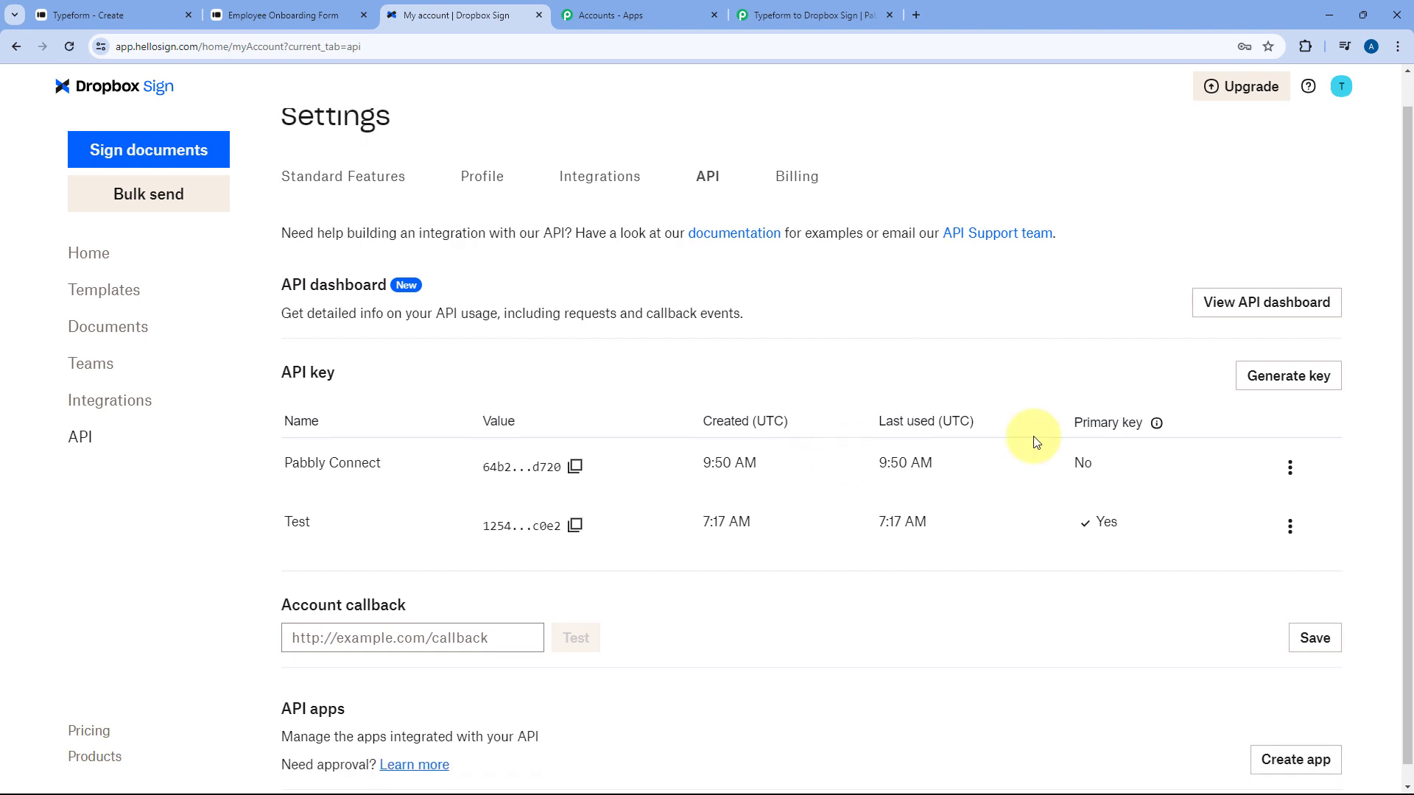
left_click(1315, 359)
left_click(639, 414)
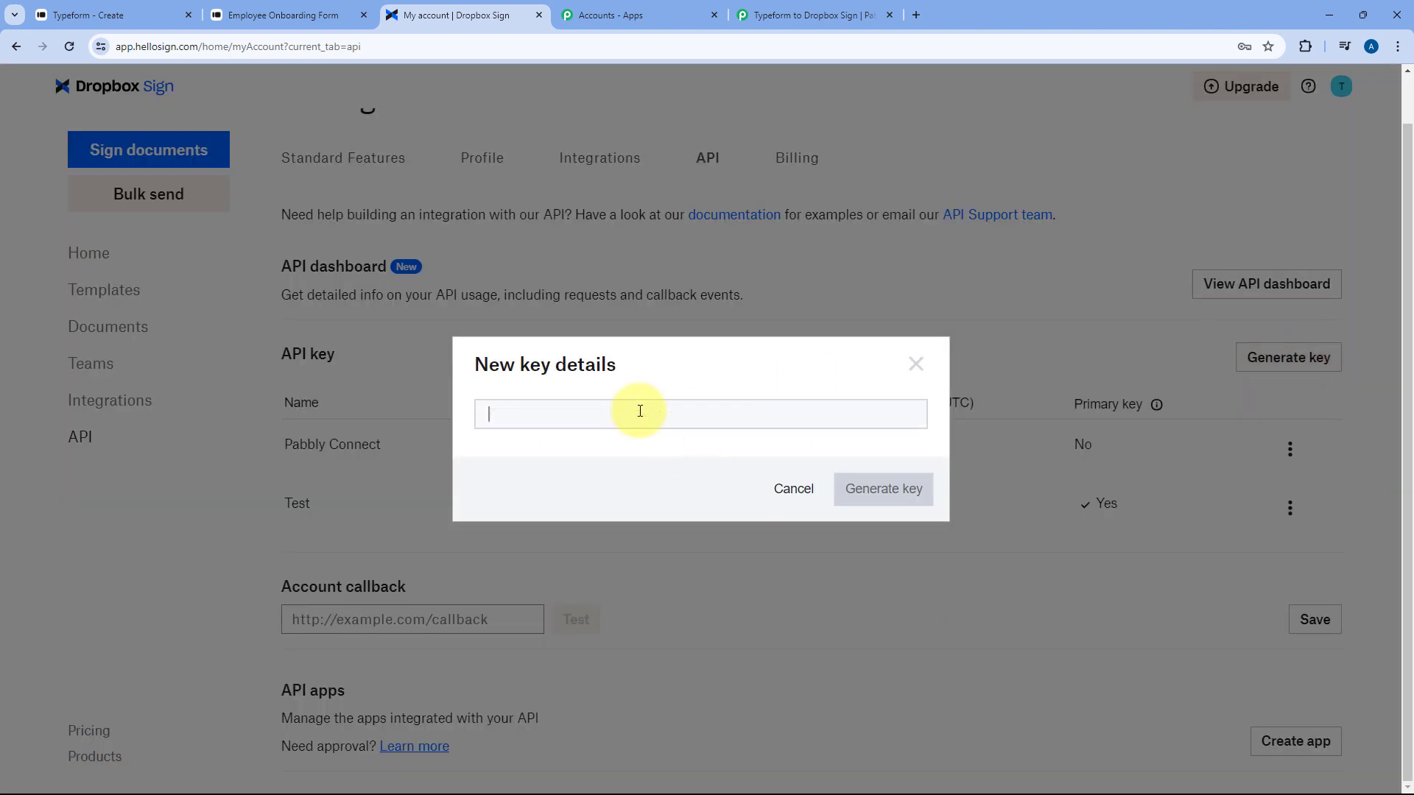
type("Typeform")
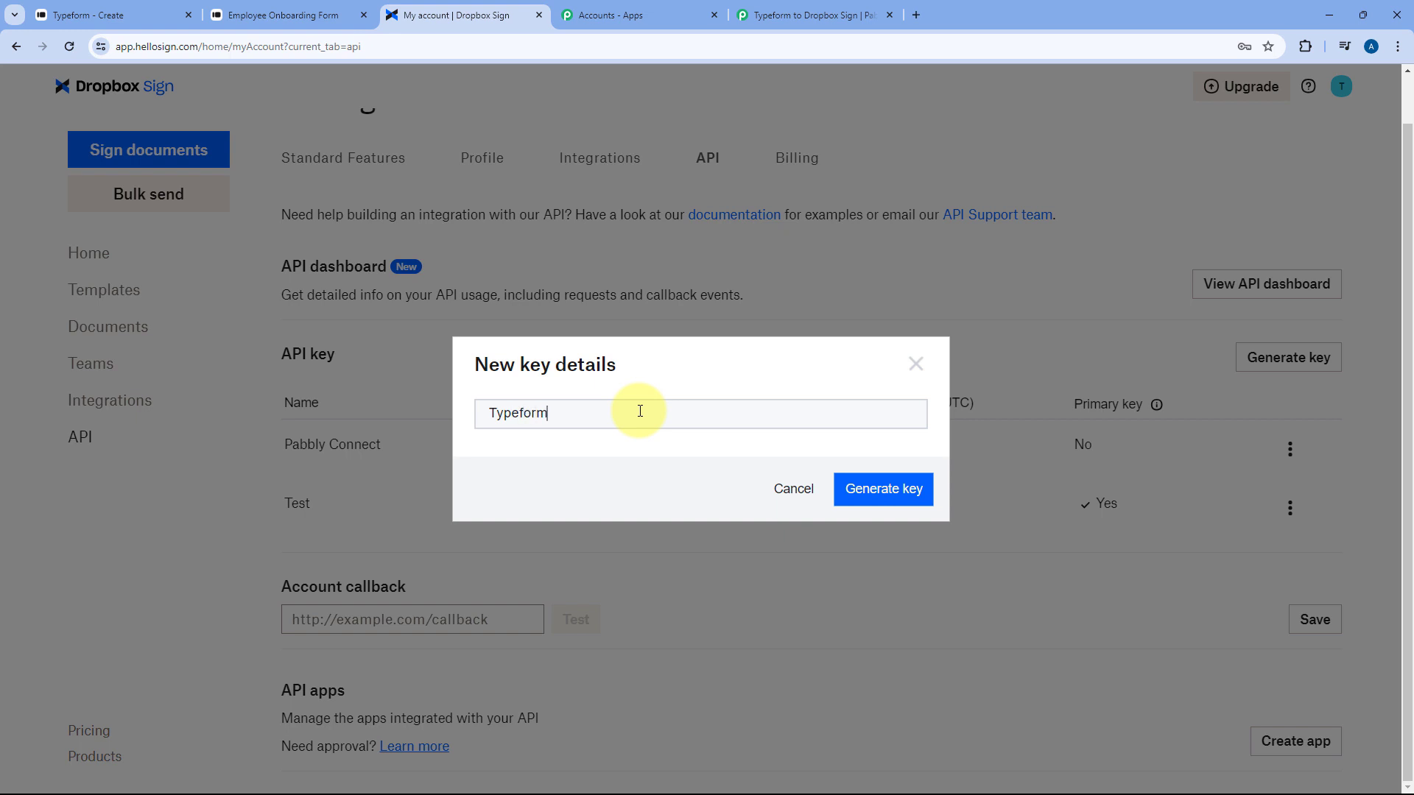
left_click(895, 483)
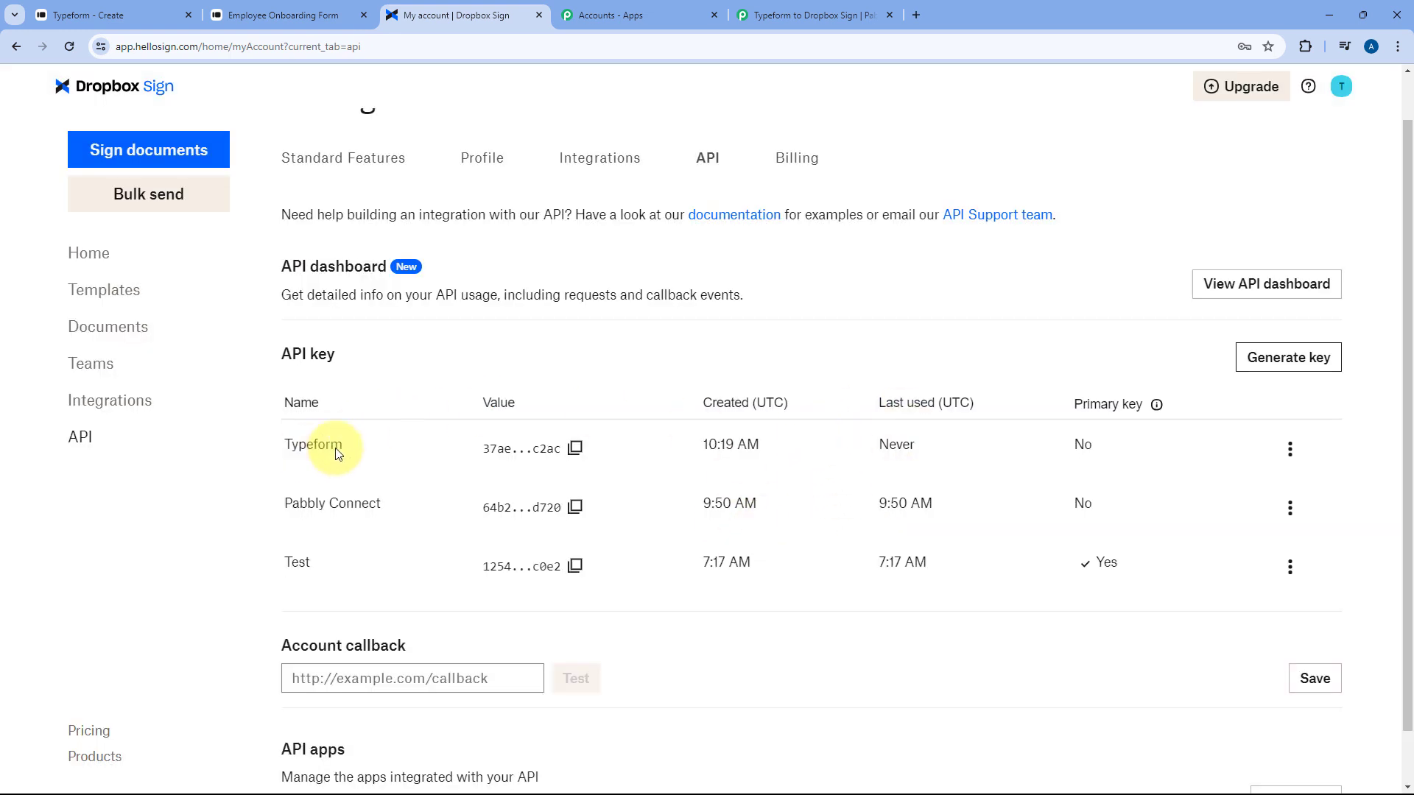
left_click(575, 449)
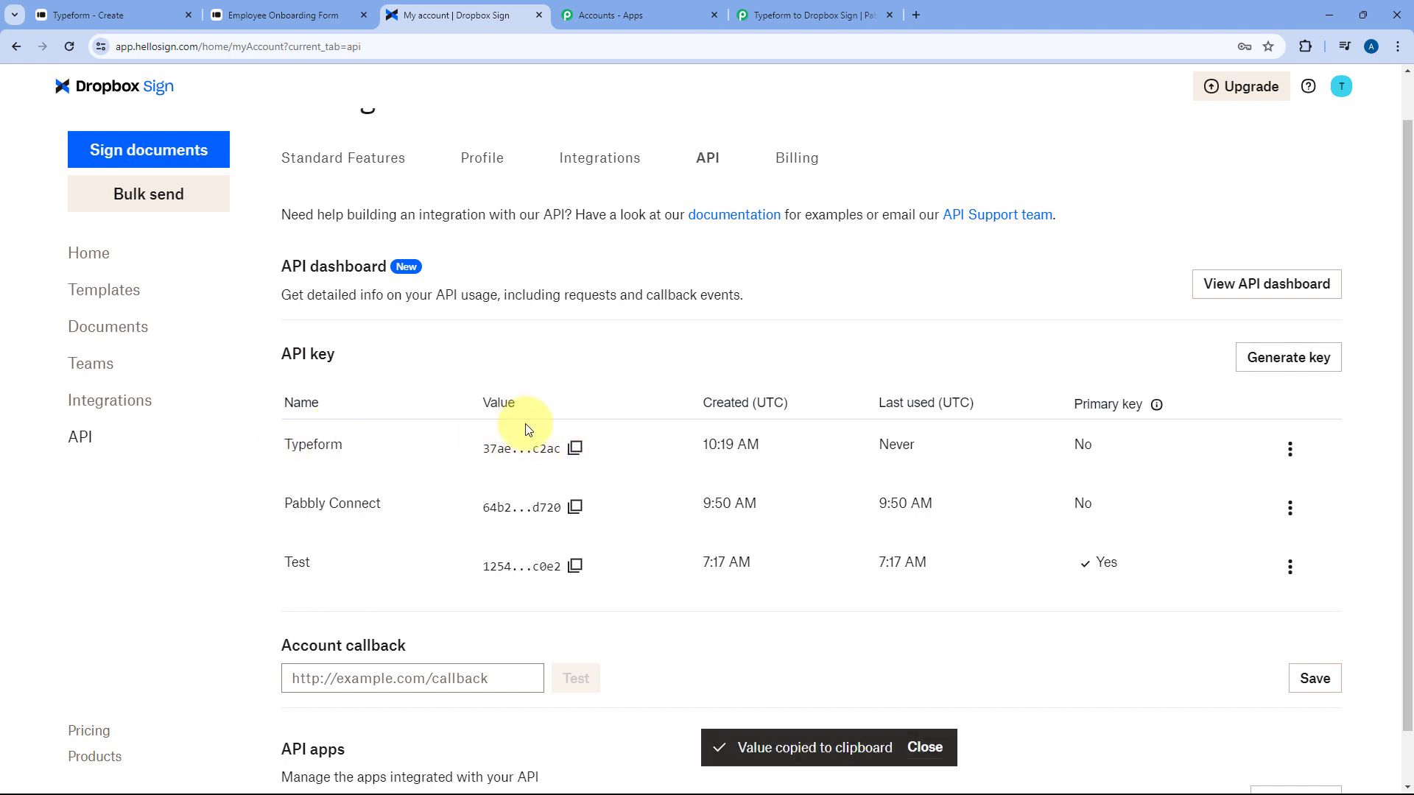
left_click(799, 14)
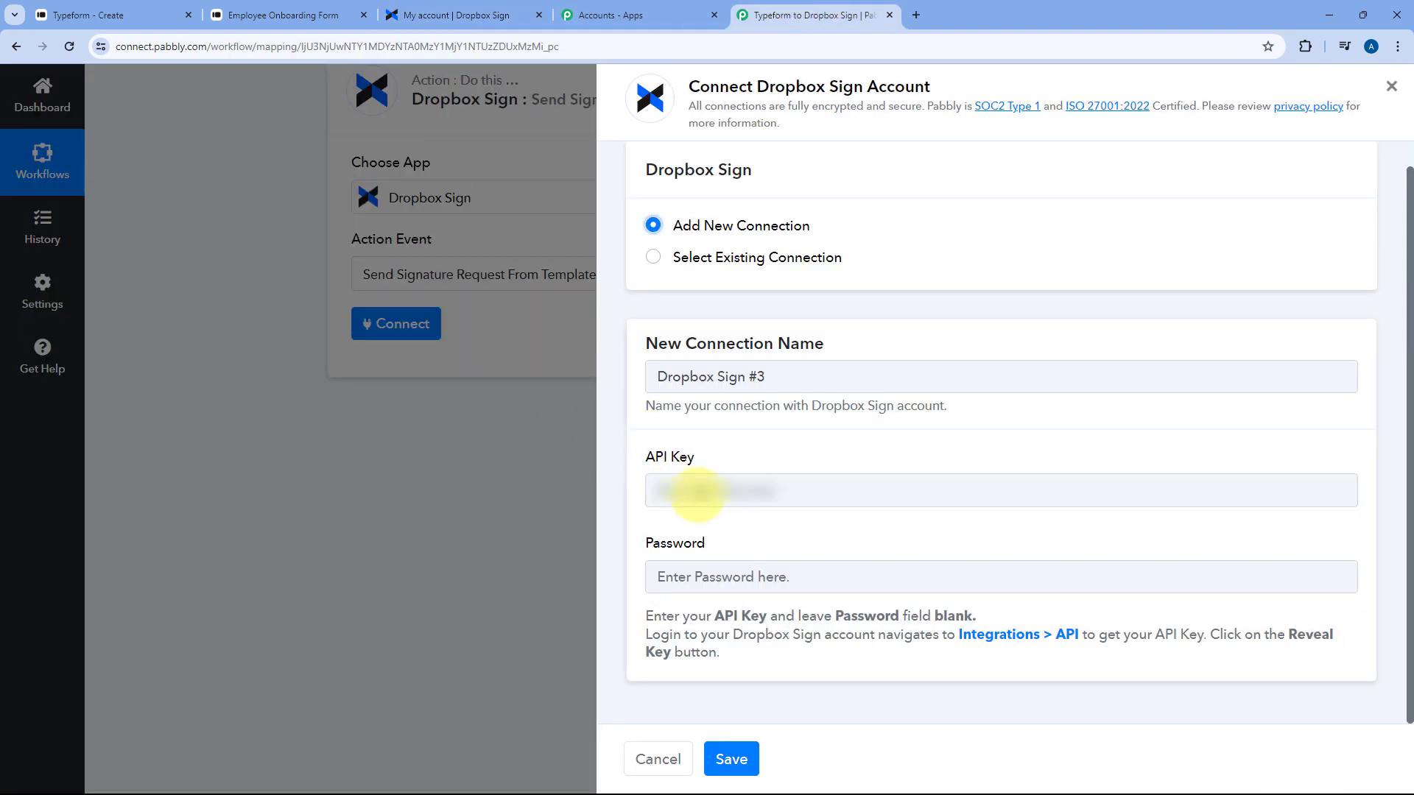
Paste the copied API key, fill in the password, and save the Dropbox Sign connection
left_click(688, 489)
key("ctrl+v")
left_click(766, 575)
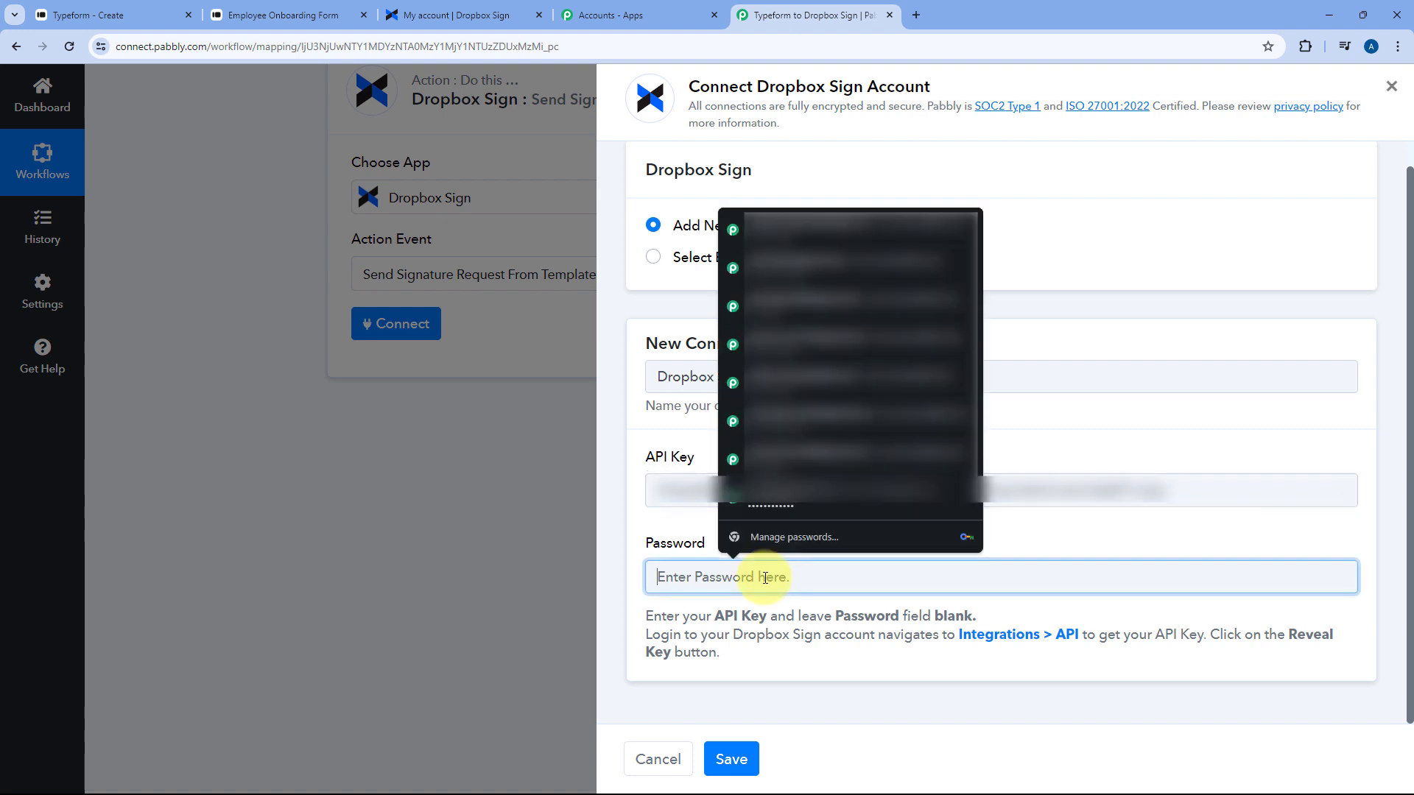
type("123")
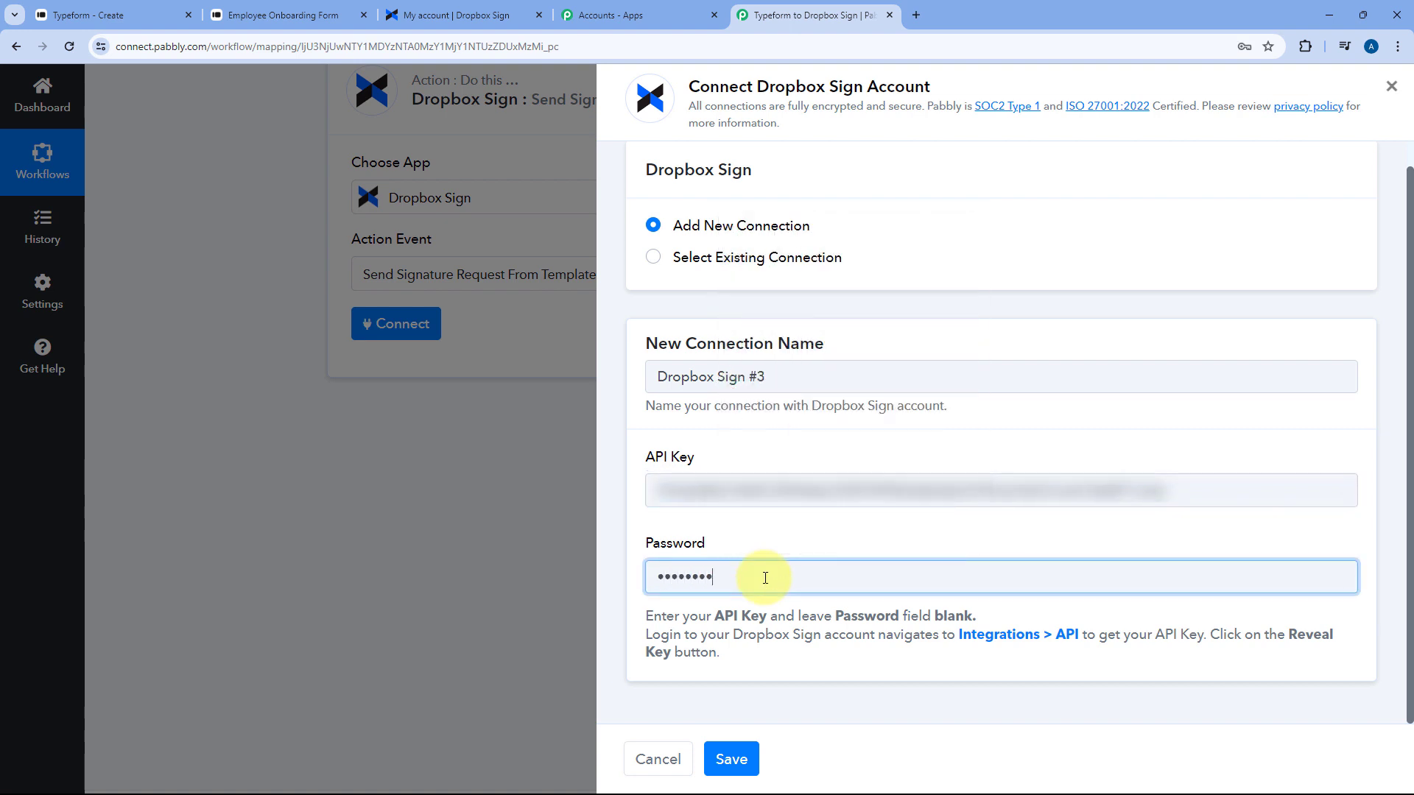
left_click(747, 759)
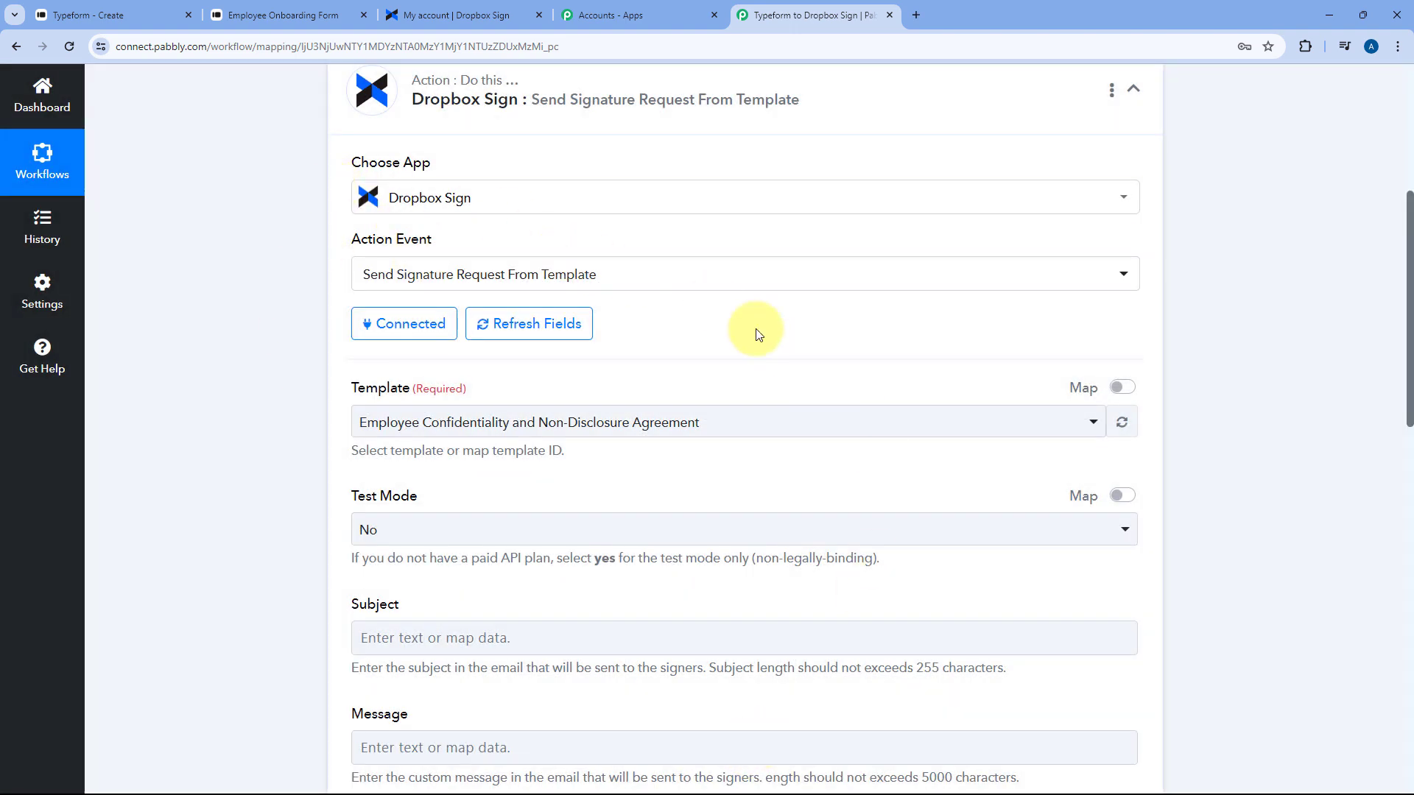
scroll(758, 335, "down", 2)
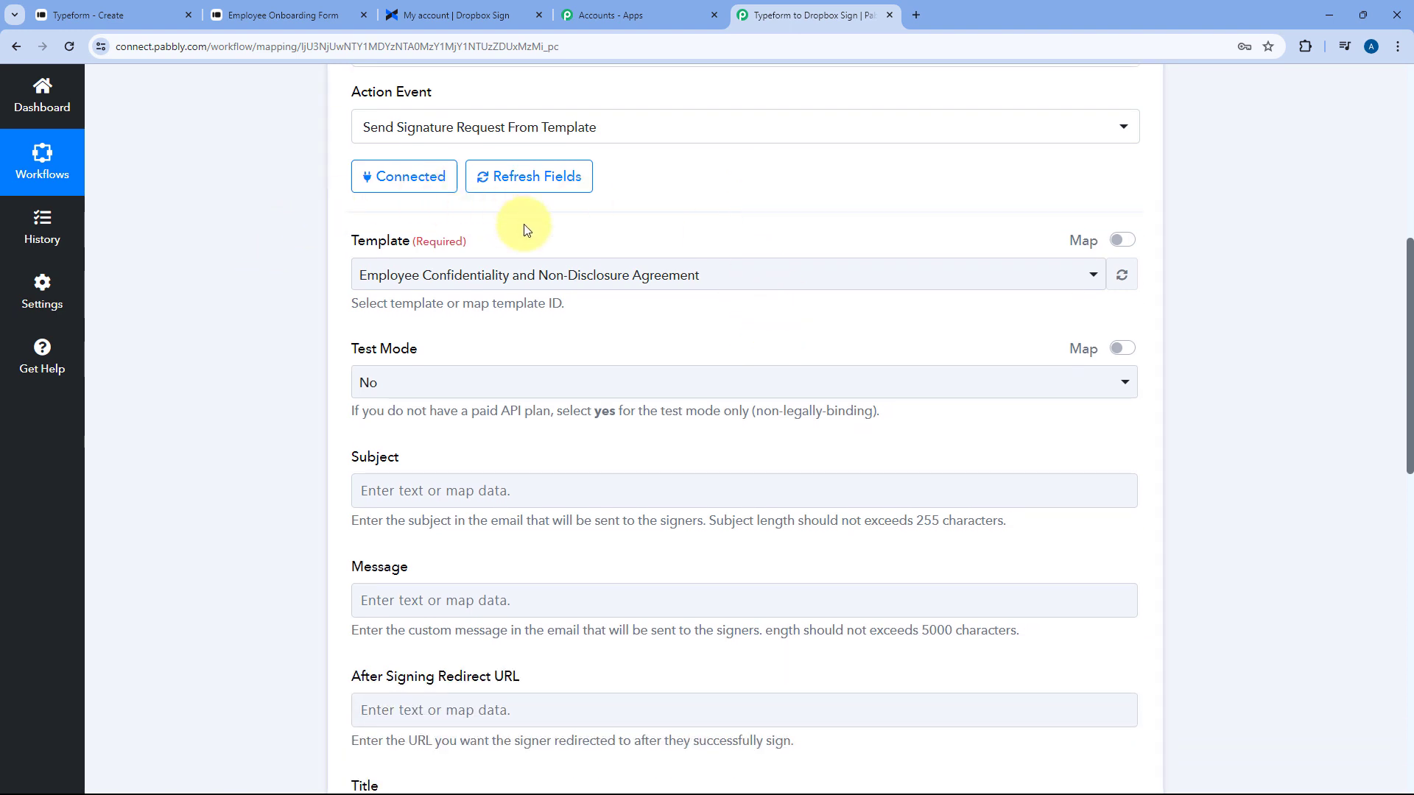
left_click(685, 274)
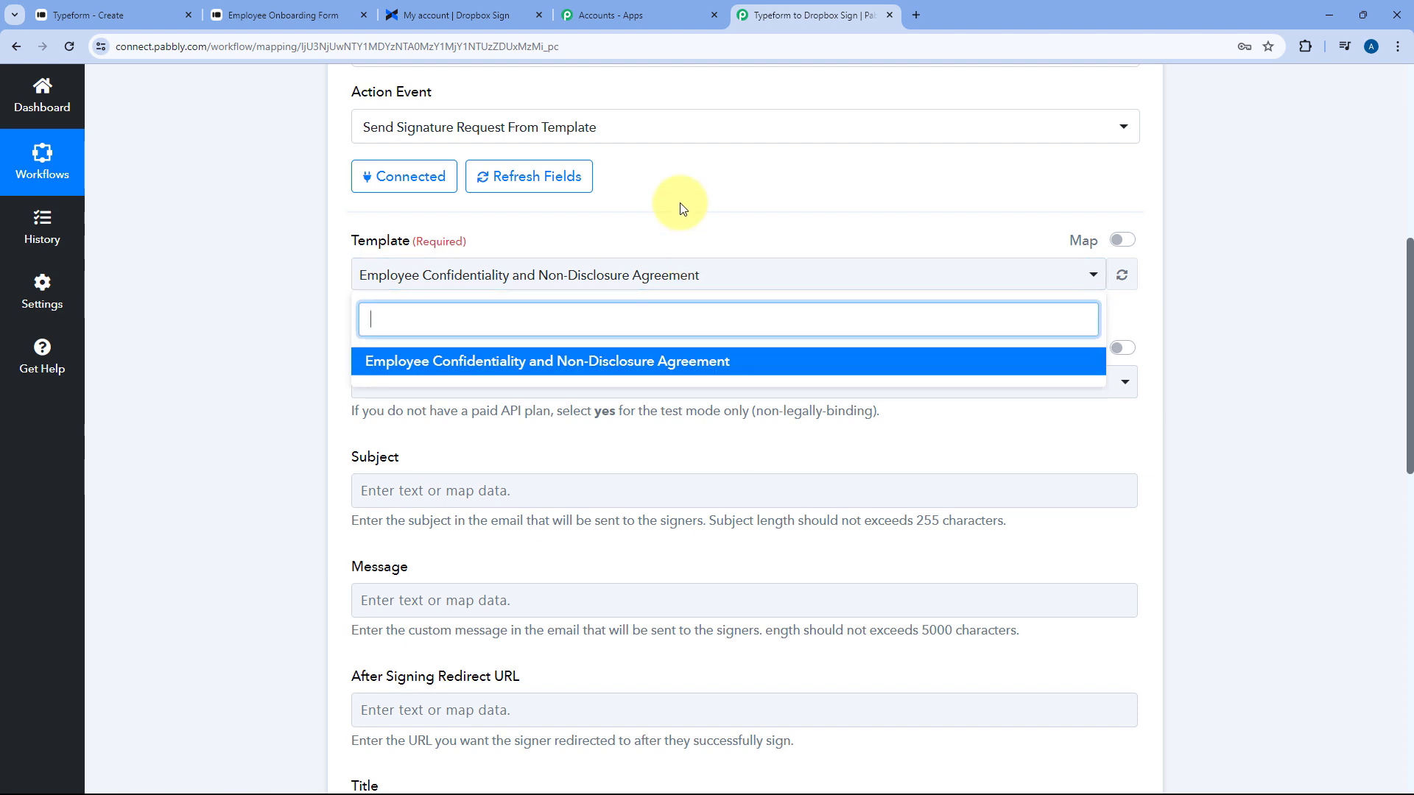
Check Dropbox Sign's saved templates, then pick Employee Confidentiality and Non-Disclosure Agreement as the template
left_click(456, 14)
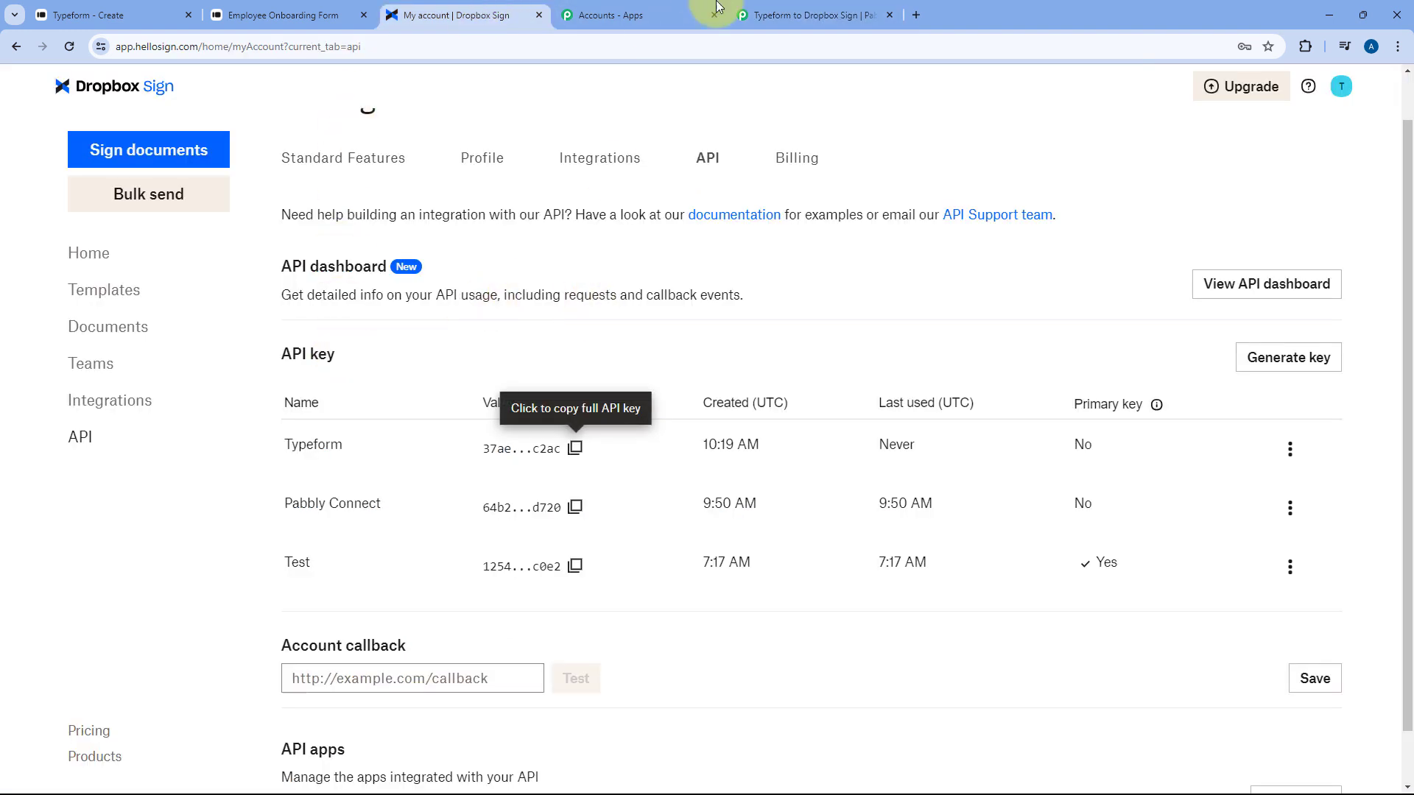
left_click(804, 10)
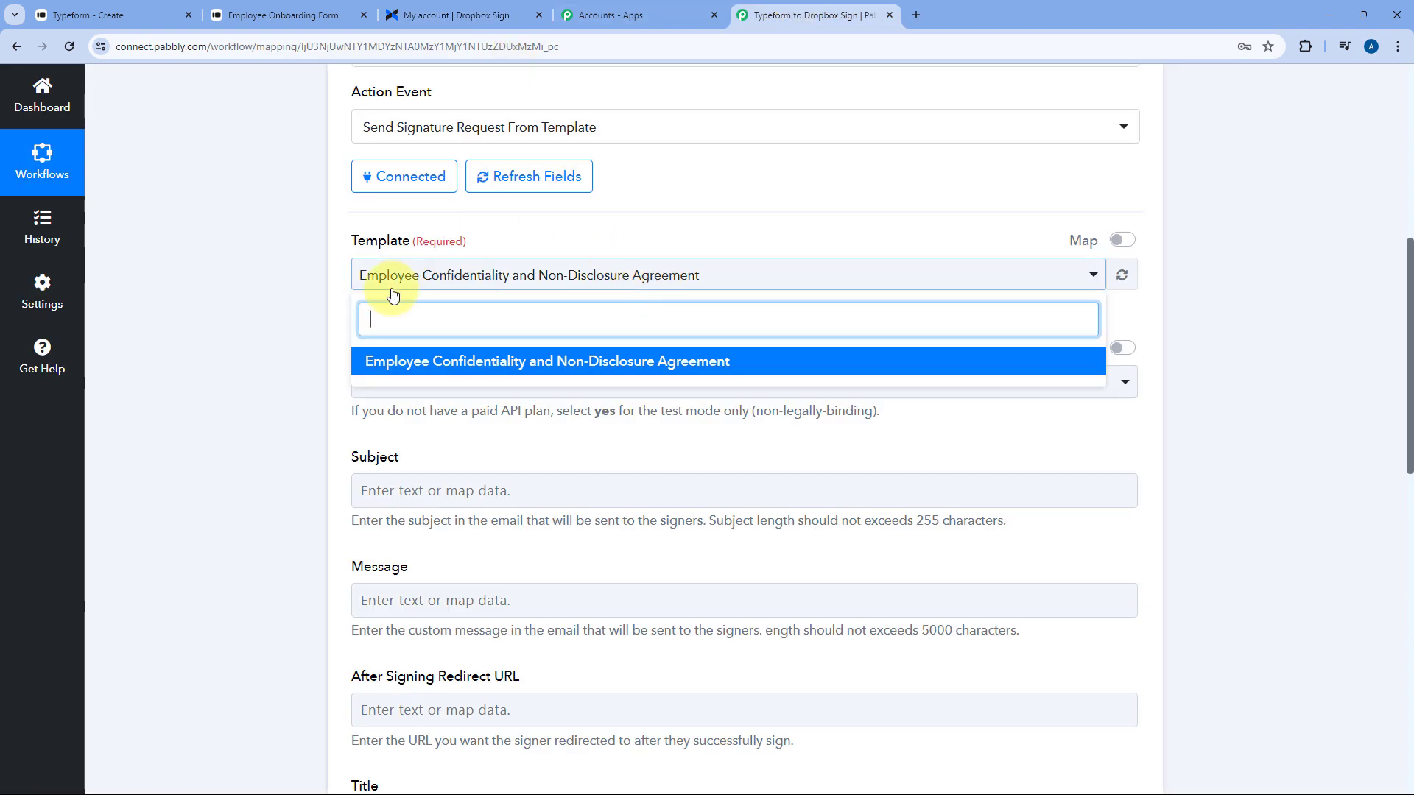
left_click(457, 15)
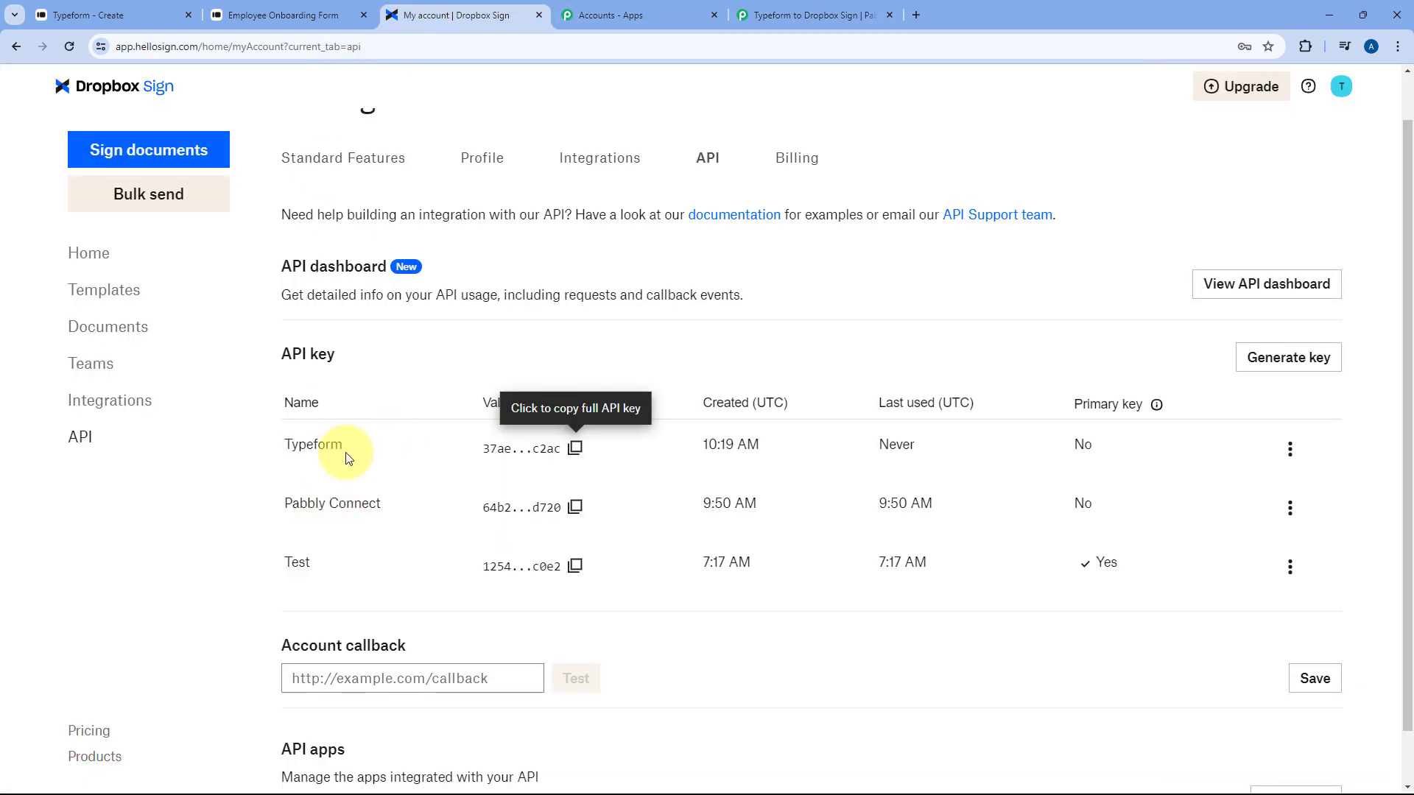
left_click(125, 290)
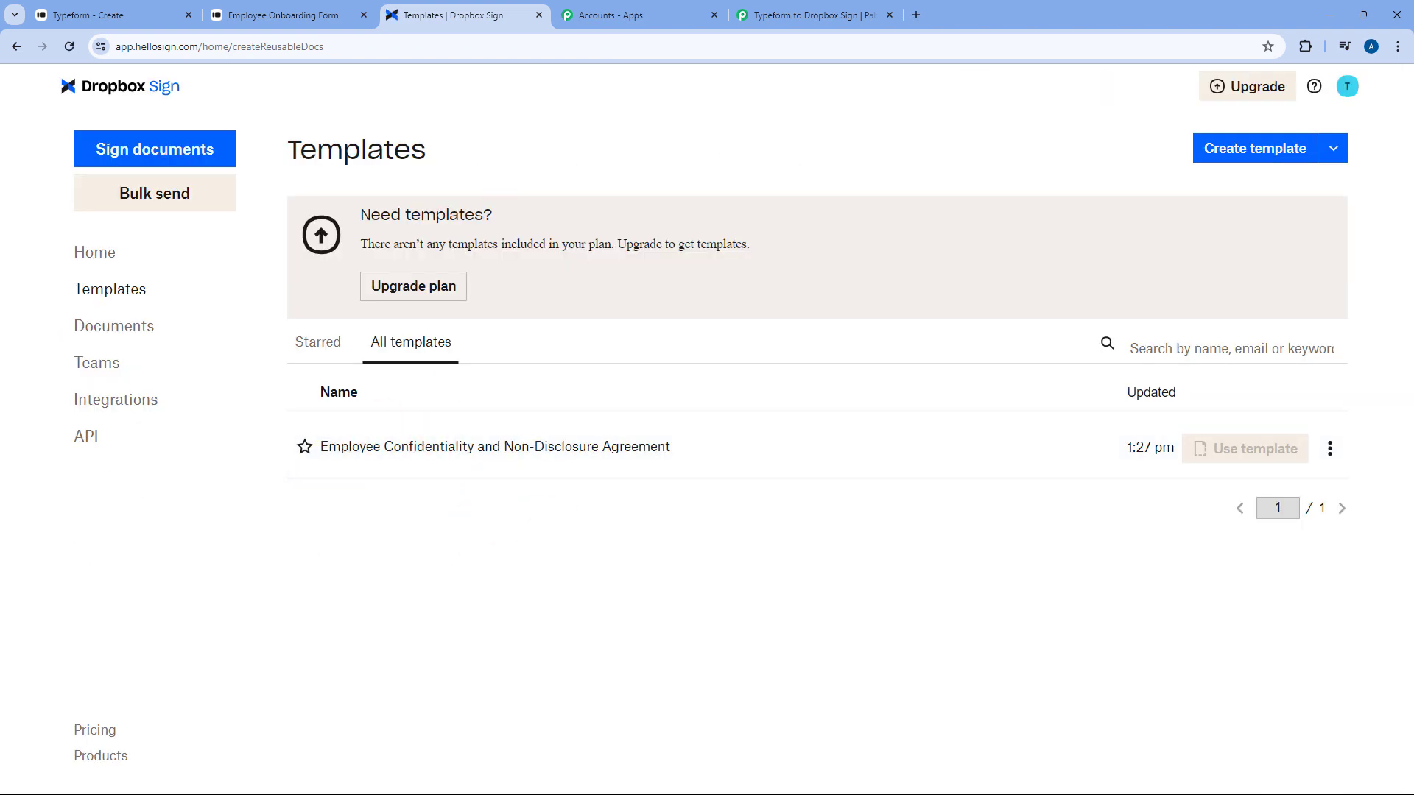
left_click(810, 14)
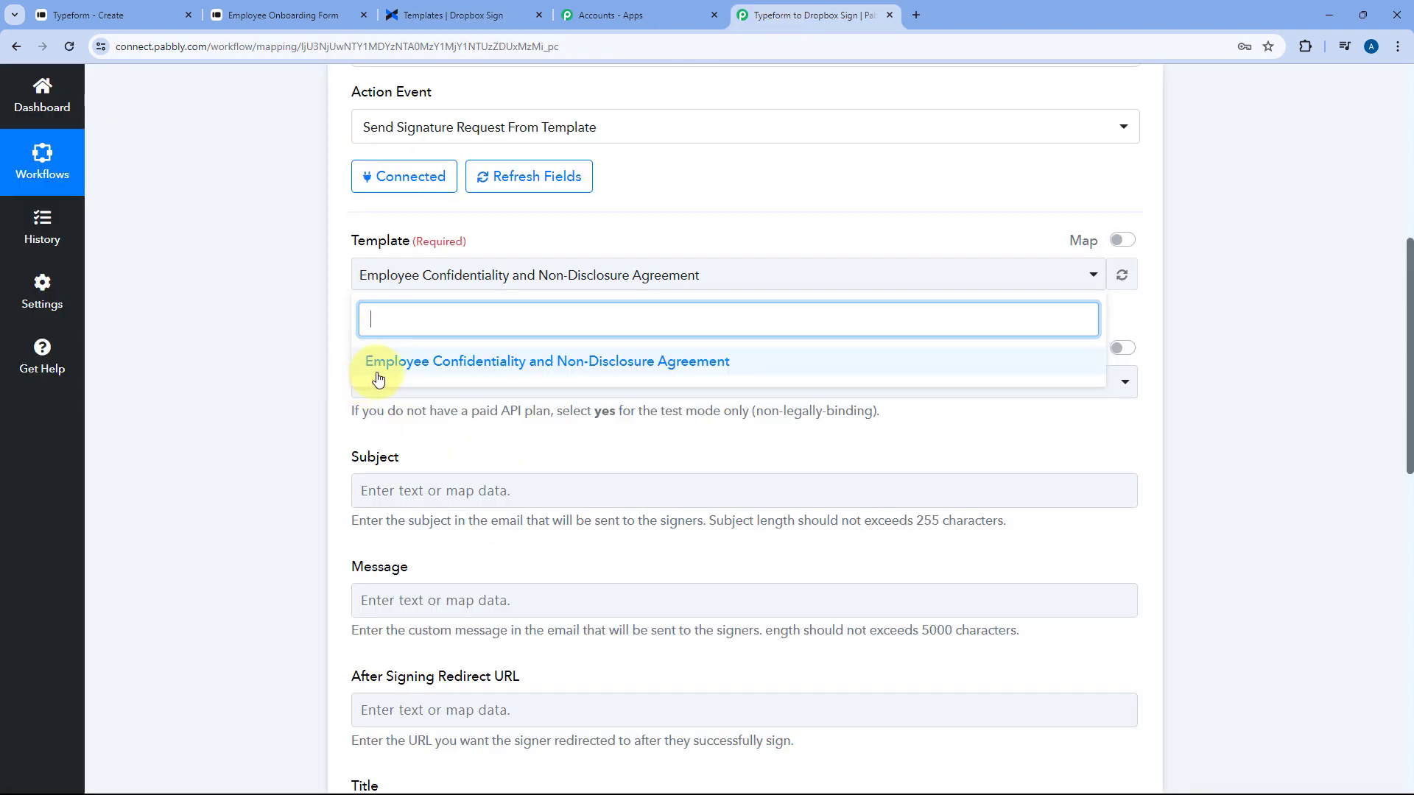
left_click(681, 359)
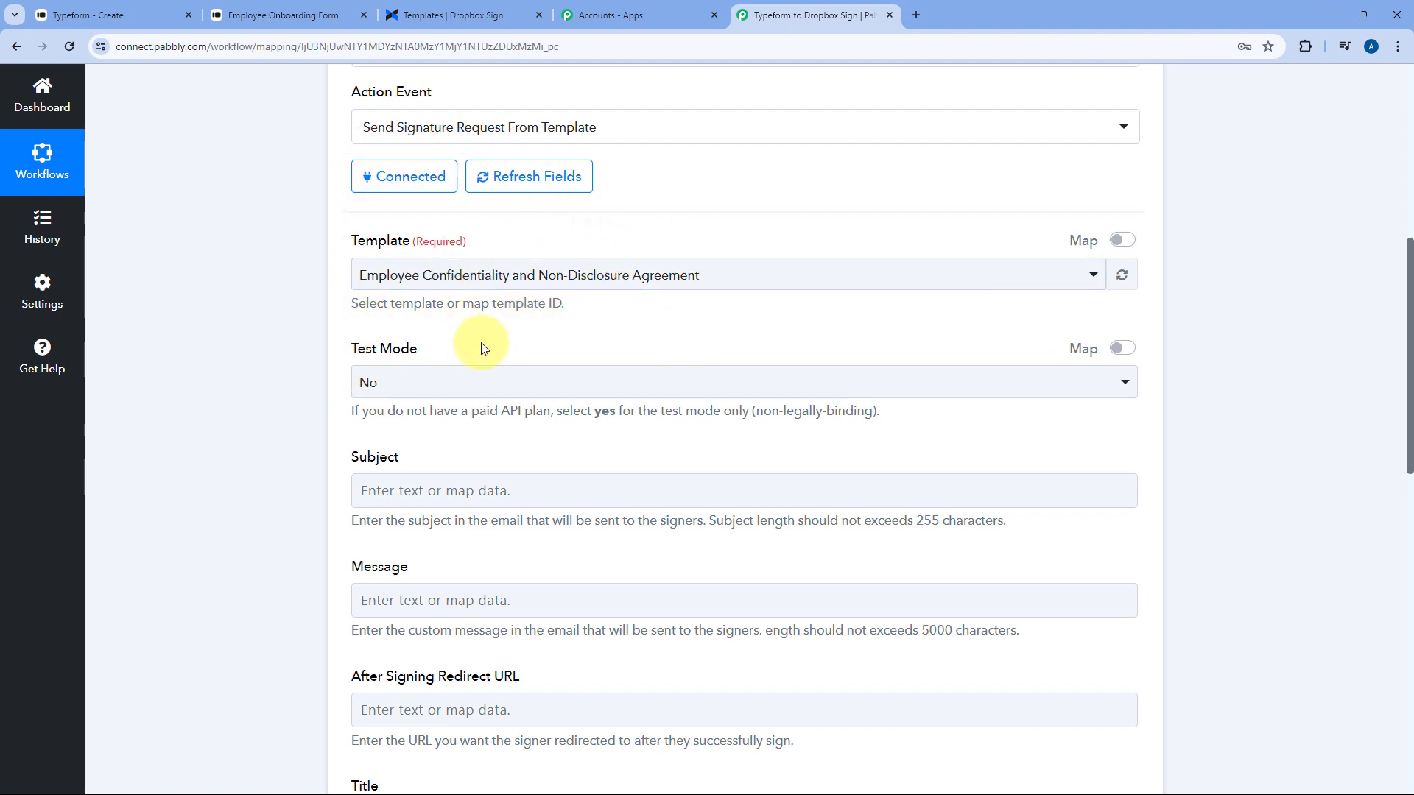
Set Test Mode to Yes on the Dropbox Sign action
left_click(429, 379)
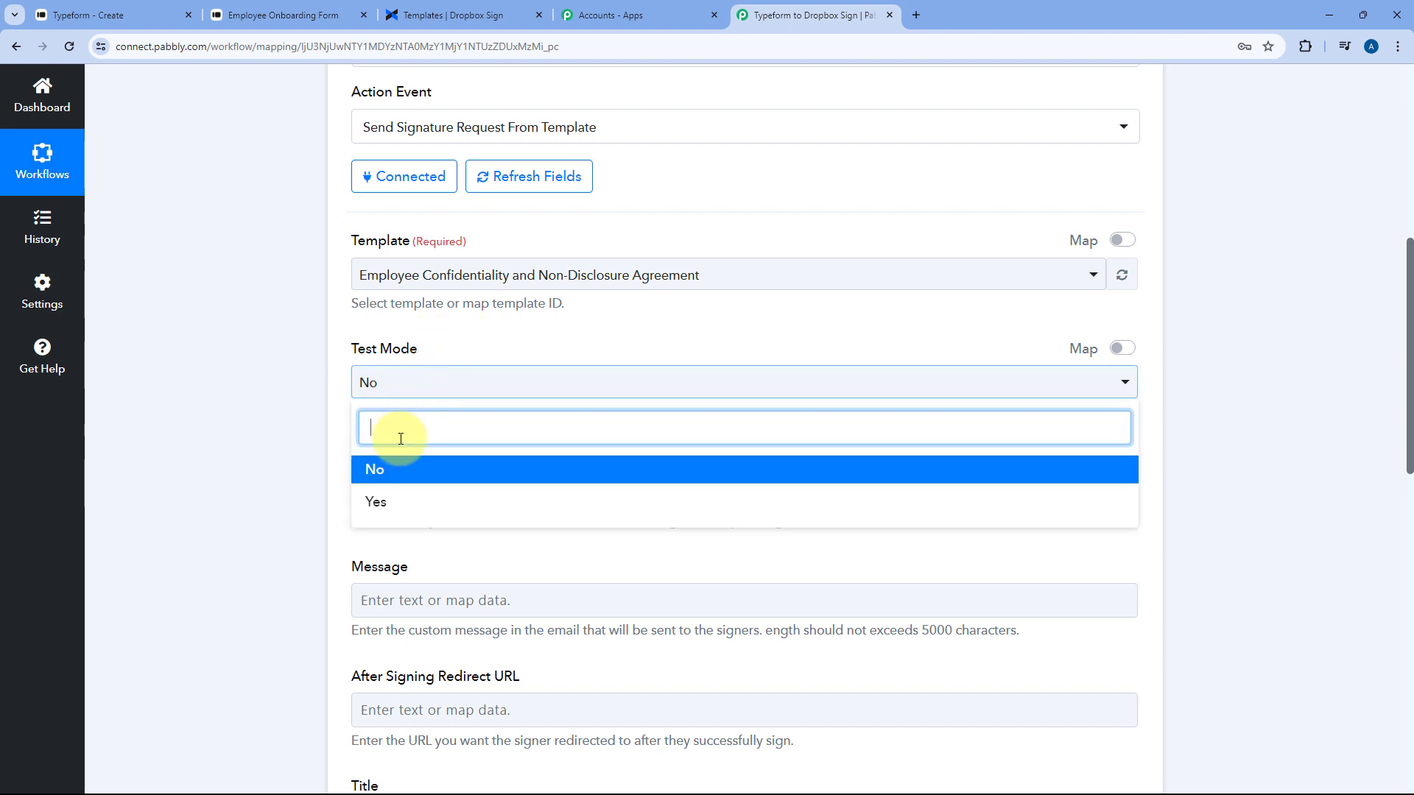
left_click(399, 502)
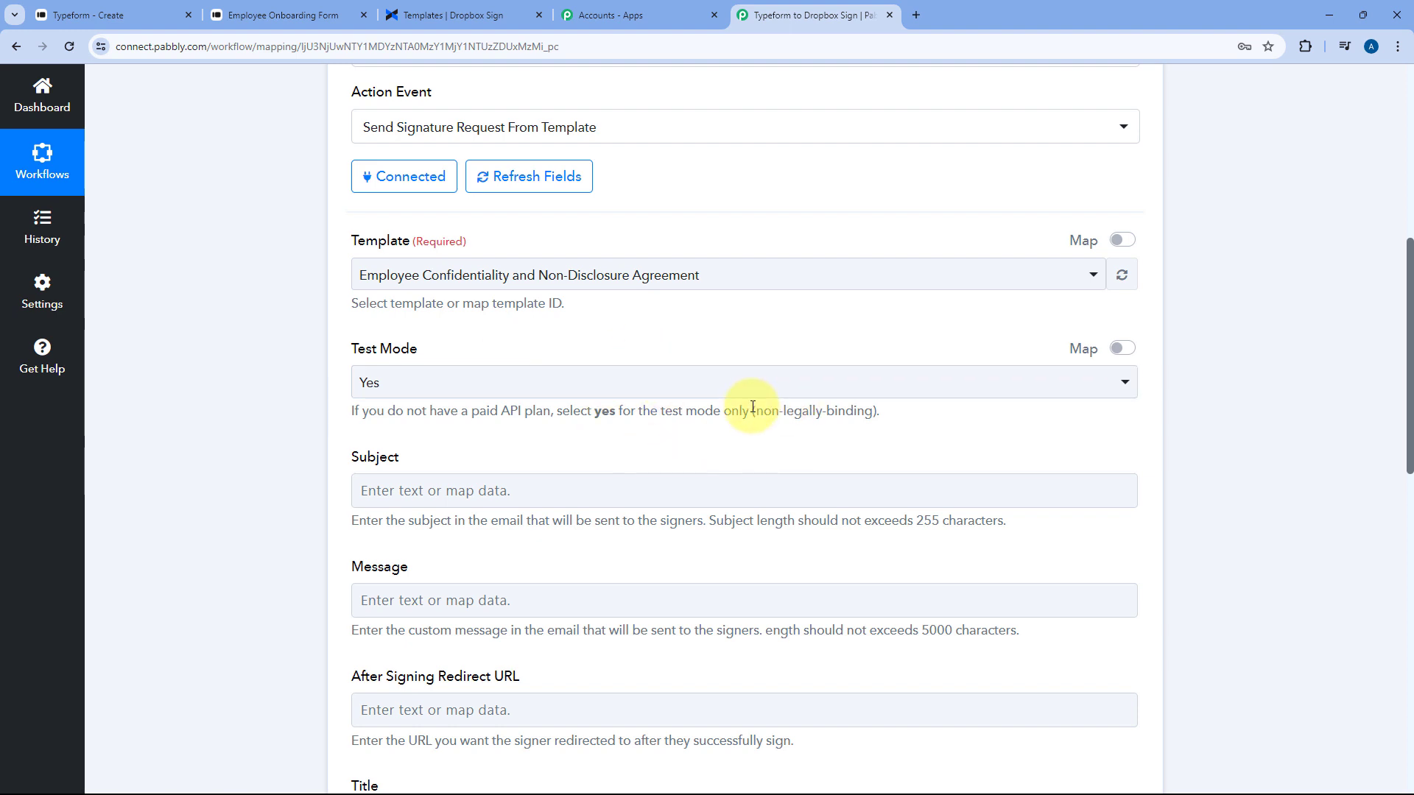
left_click_drag(753, 411, 877, 411)
left_click(556, 340)
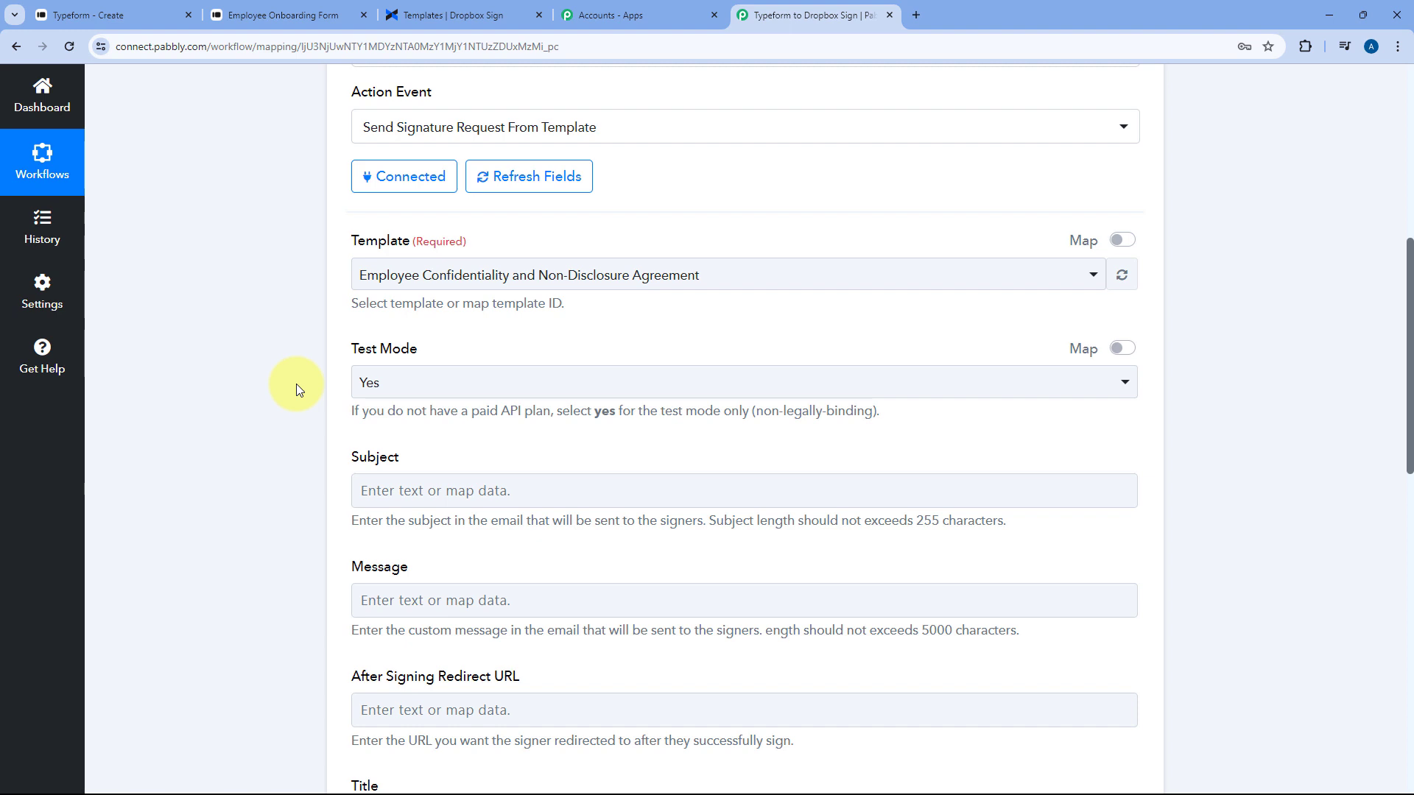
scroll(299, 324, "down", 2)
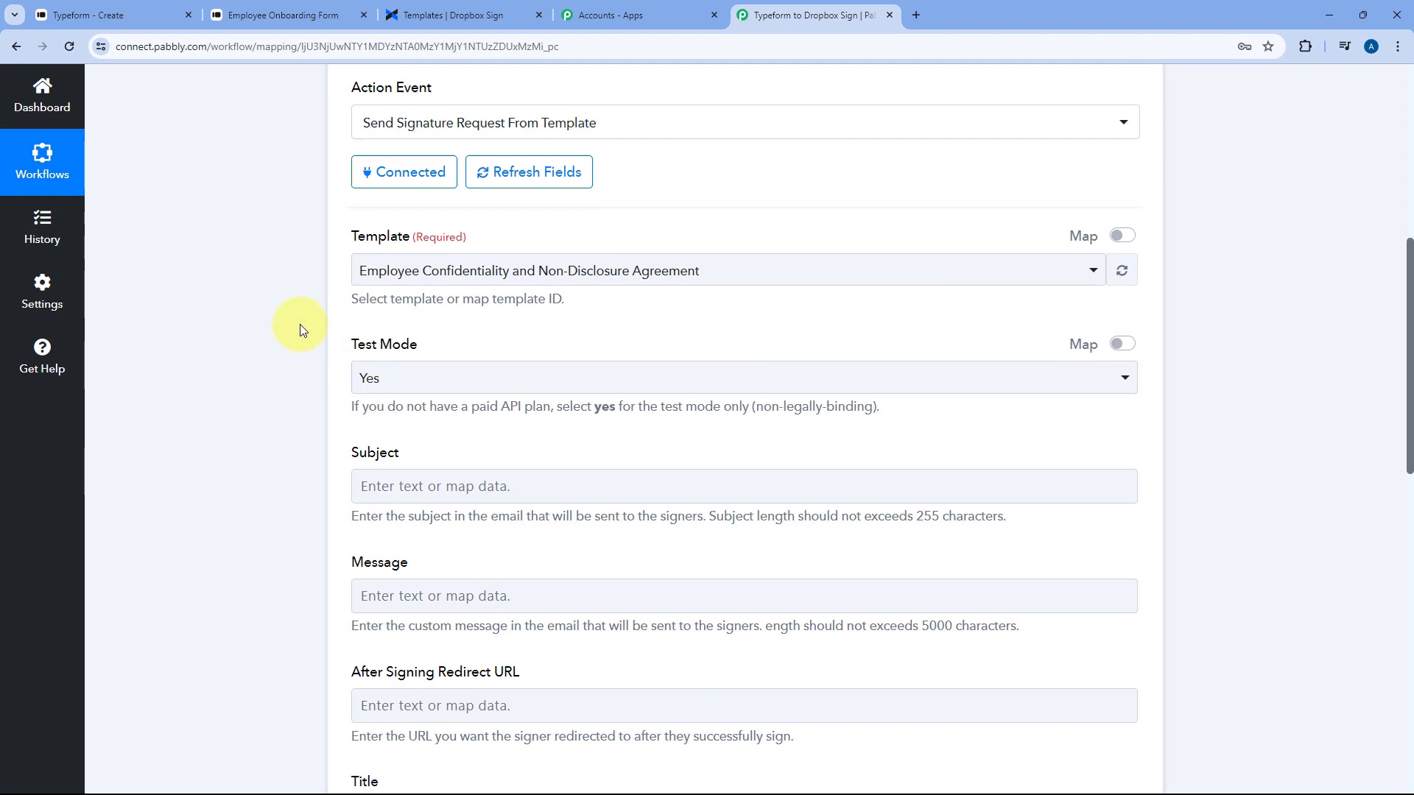
left_click(414, 236)
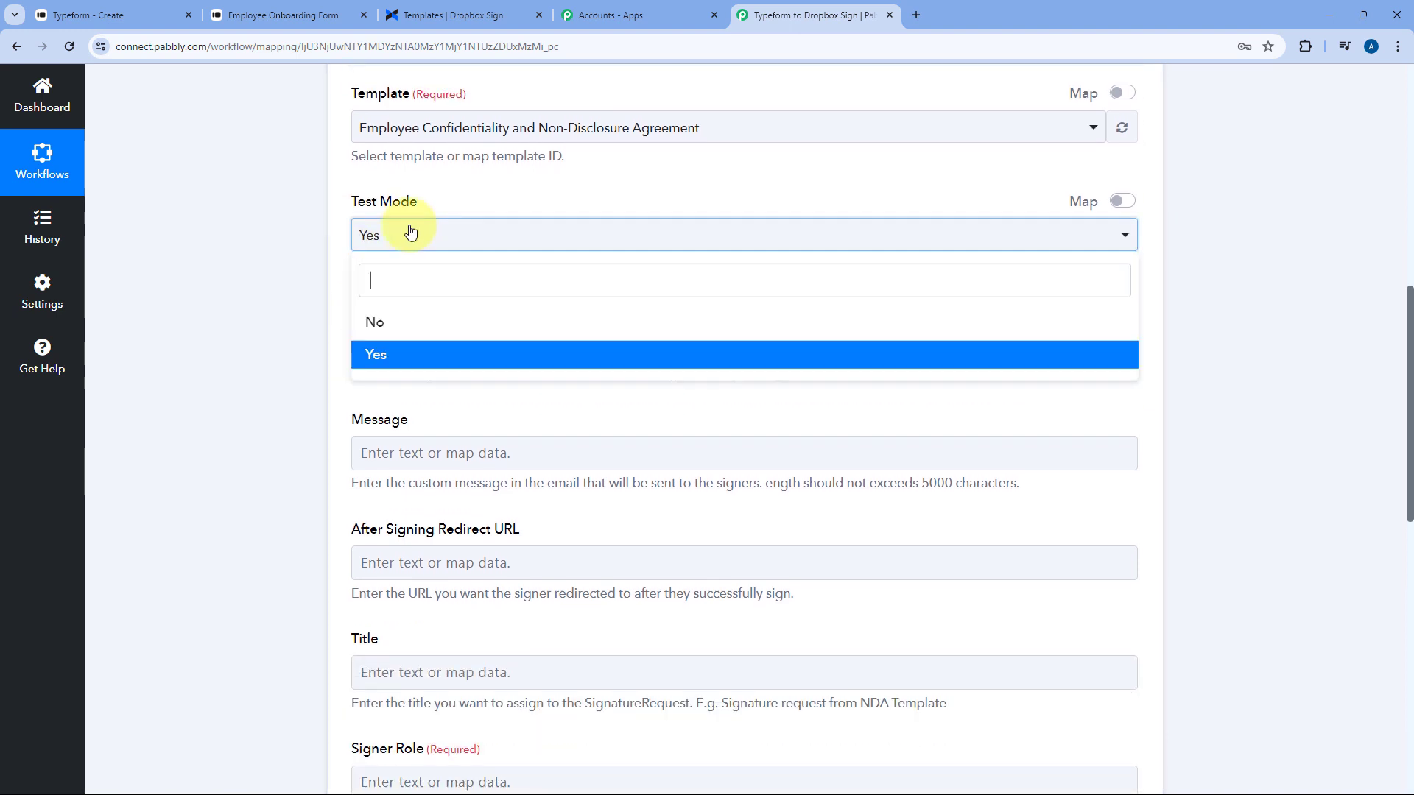
left_click(331, 251)
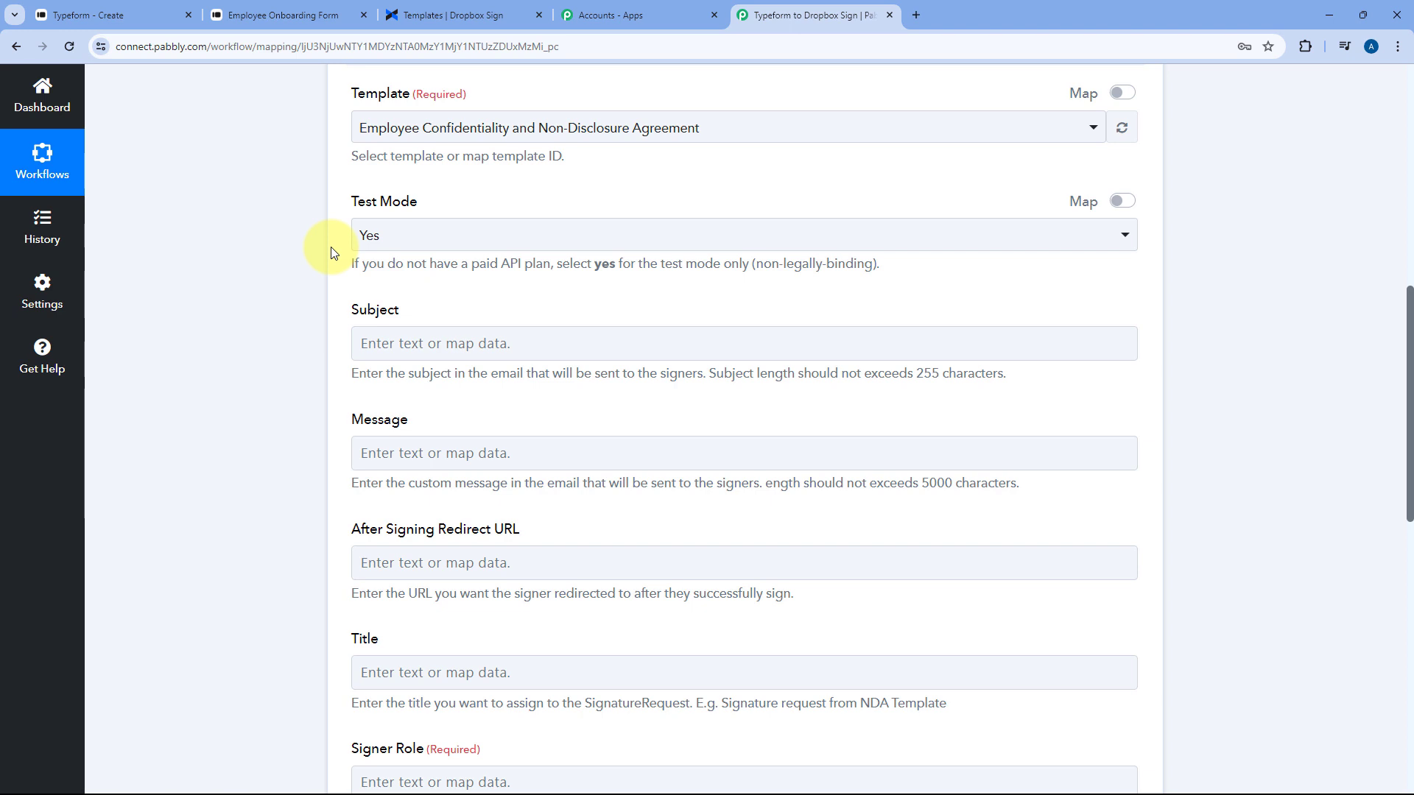
scroll(368, 213, "down", 1)
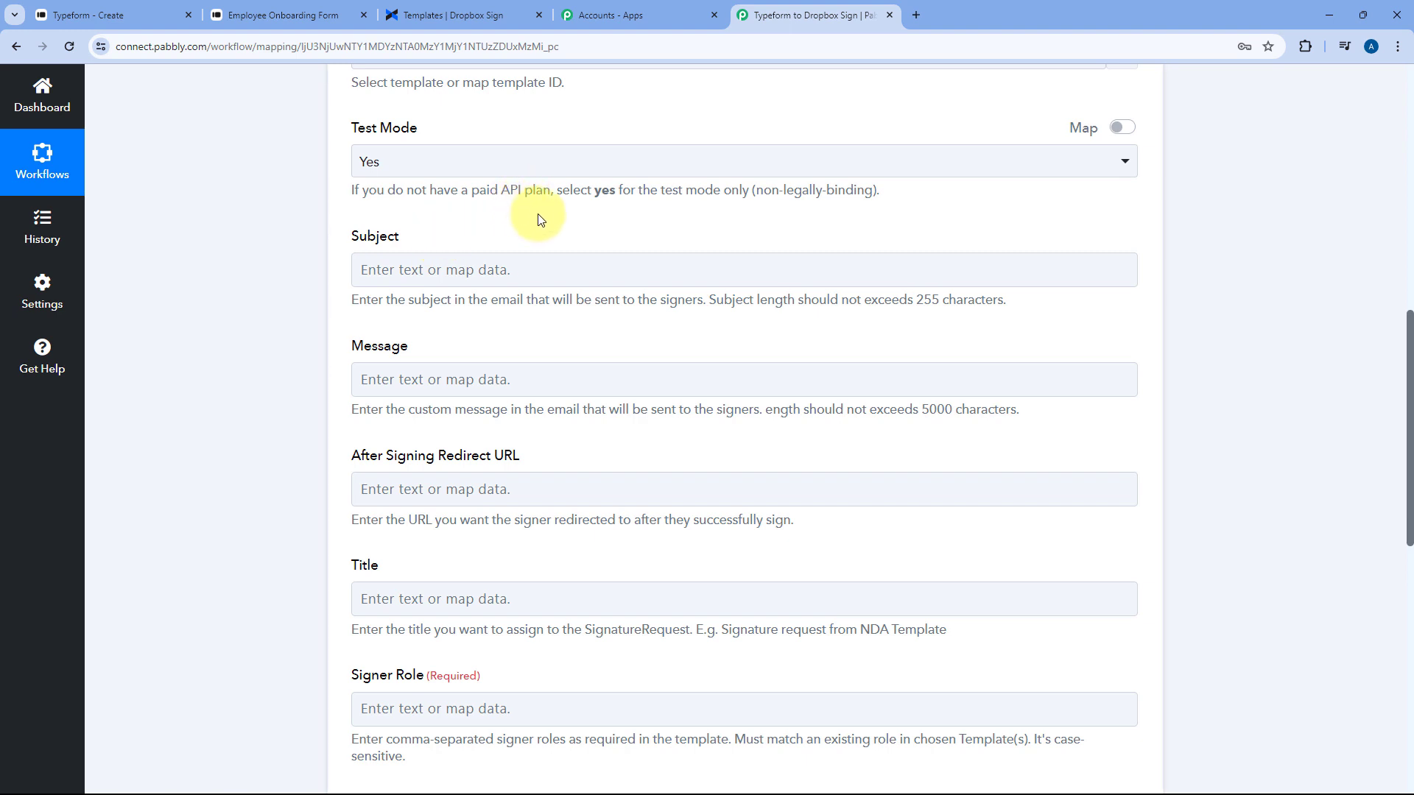
scroll(537, 218, "up", 2)
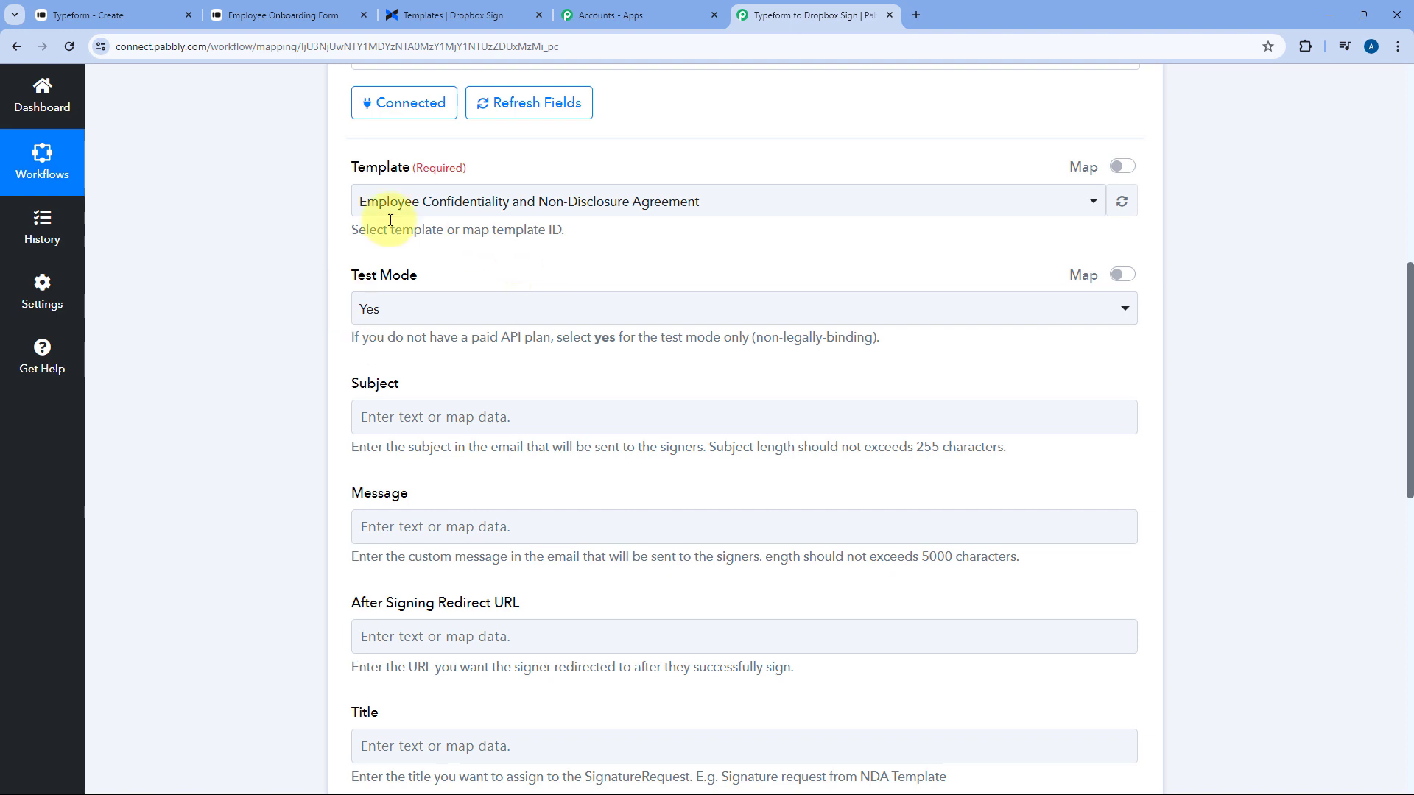
Enter the subject 'Confidentiality Agreement (NDA) for XYZ Company' and leave the Message empty
right_click(428, 424)
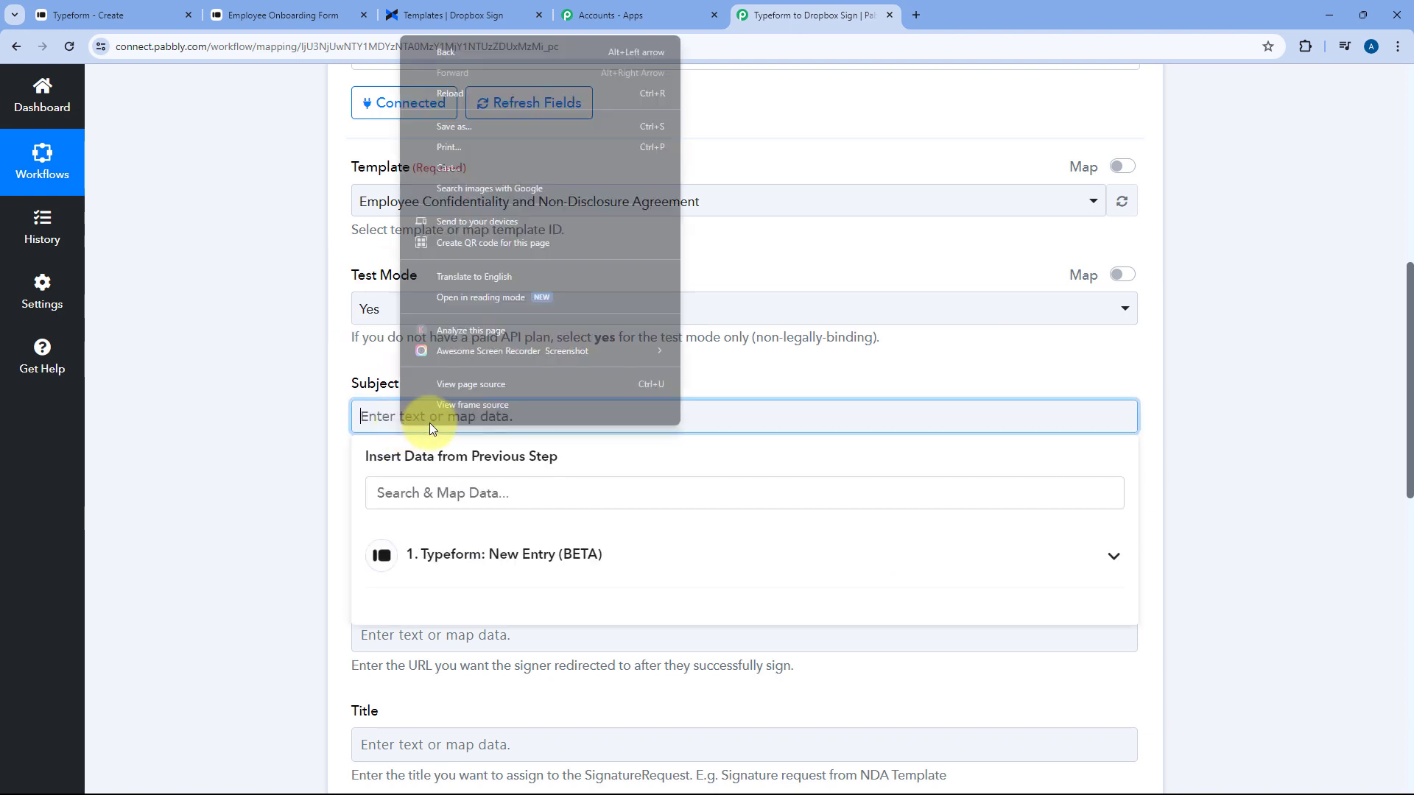
left_click(379, 416)
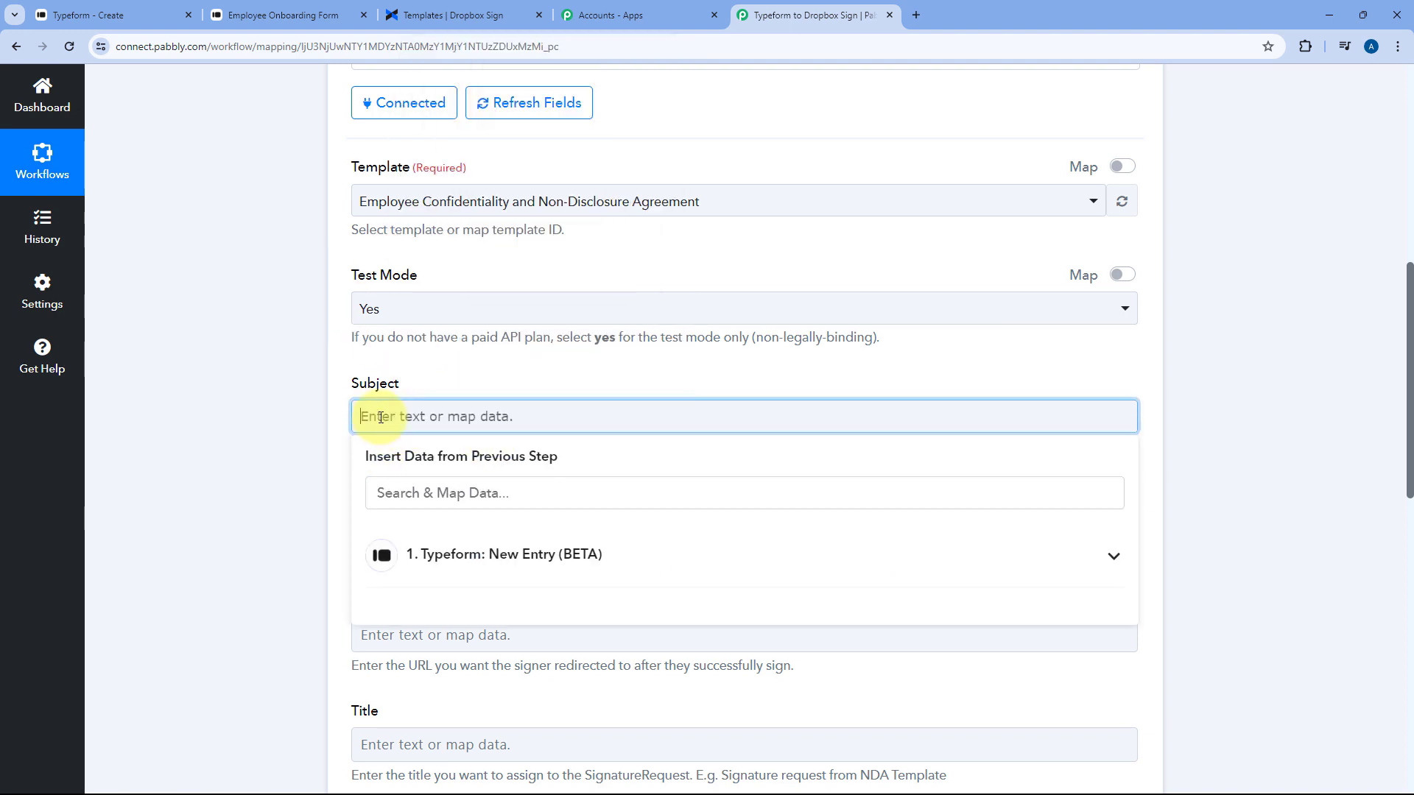
type("Confidentiality Agreement (NDA) for")
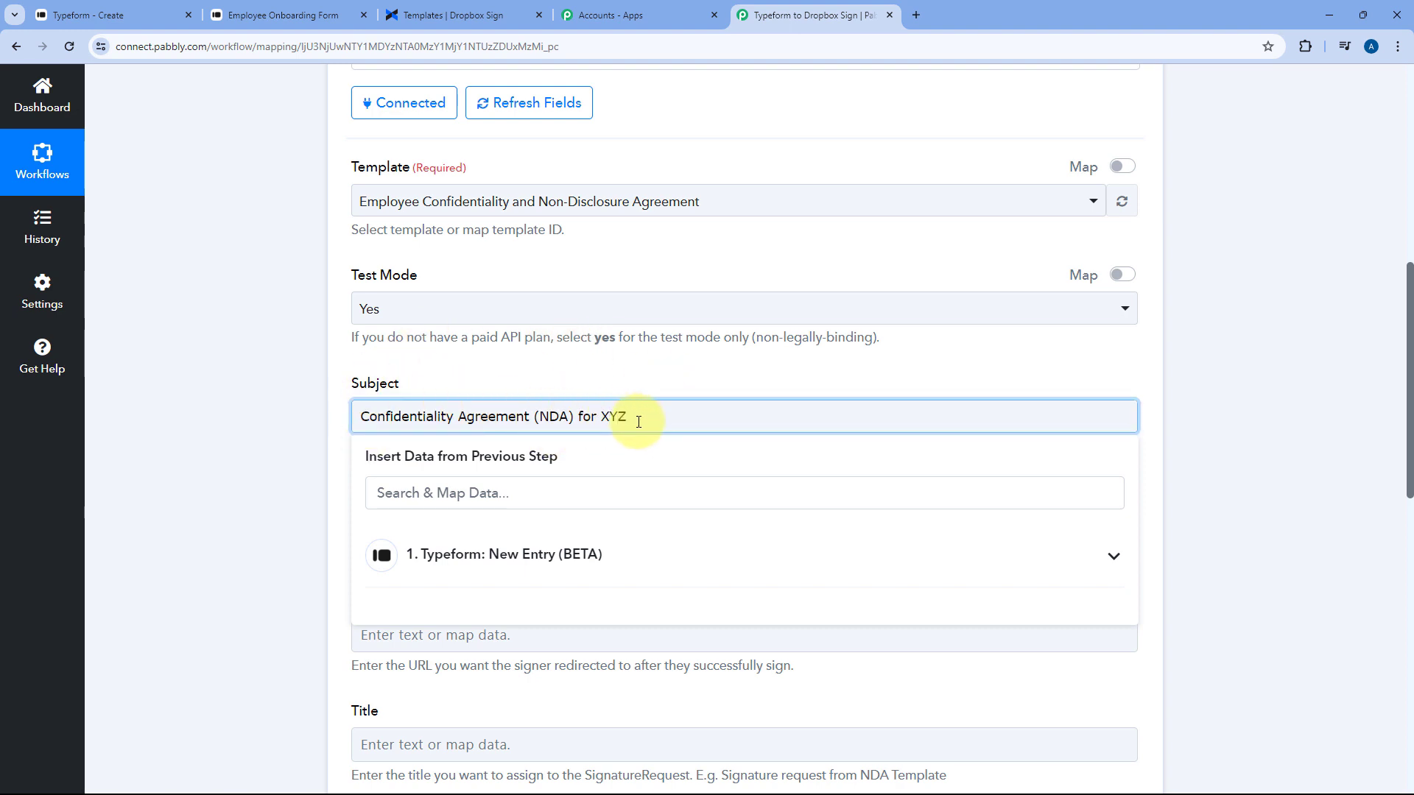
type("XYZ Company")
left_click(630, 373)
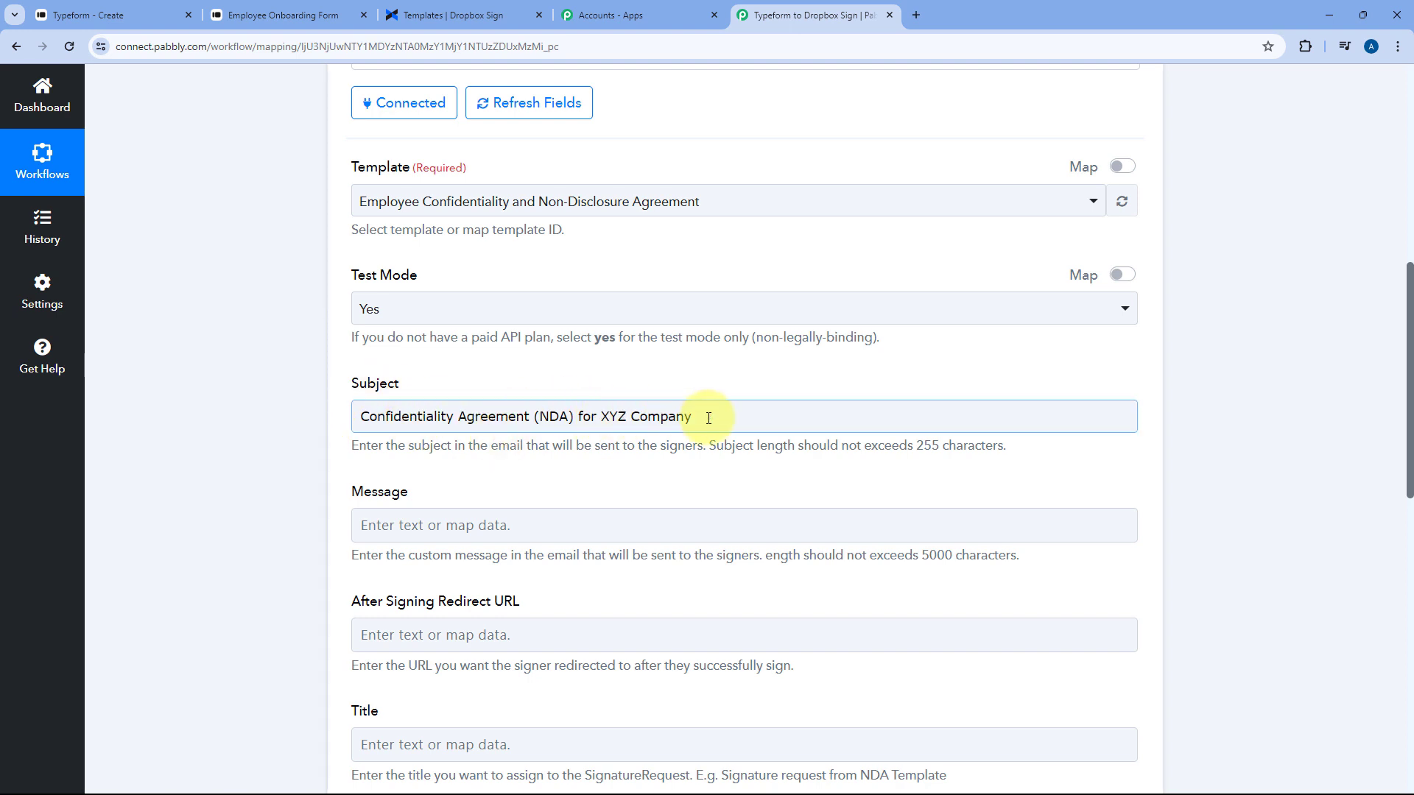
scroll(708, 417, "down", 3)
left_click(495, 304)
left_click(495, 277)
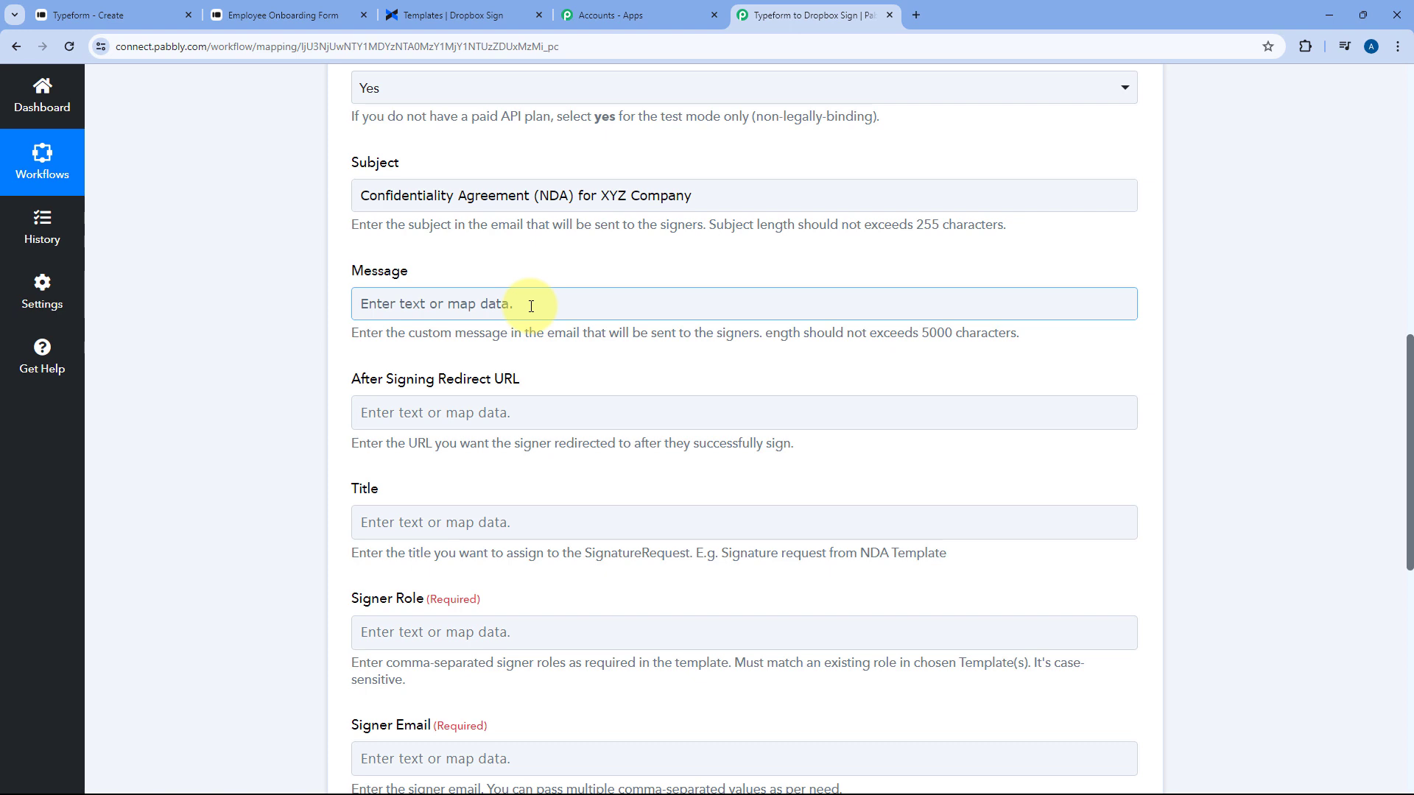
scroll(530, 306, "down", 2)
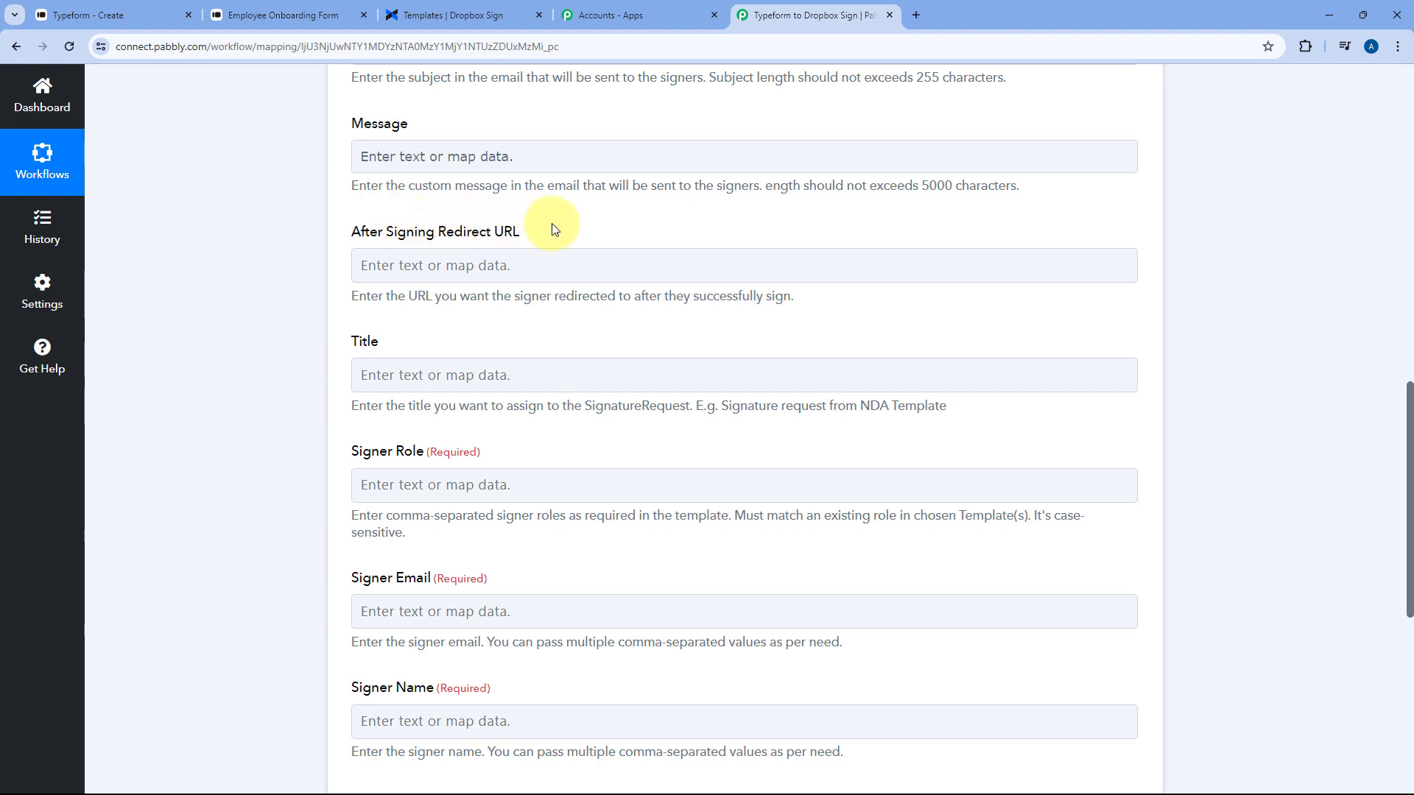
left_click(525, 254)
type("ht")
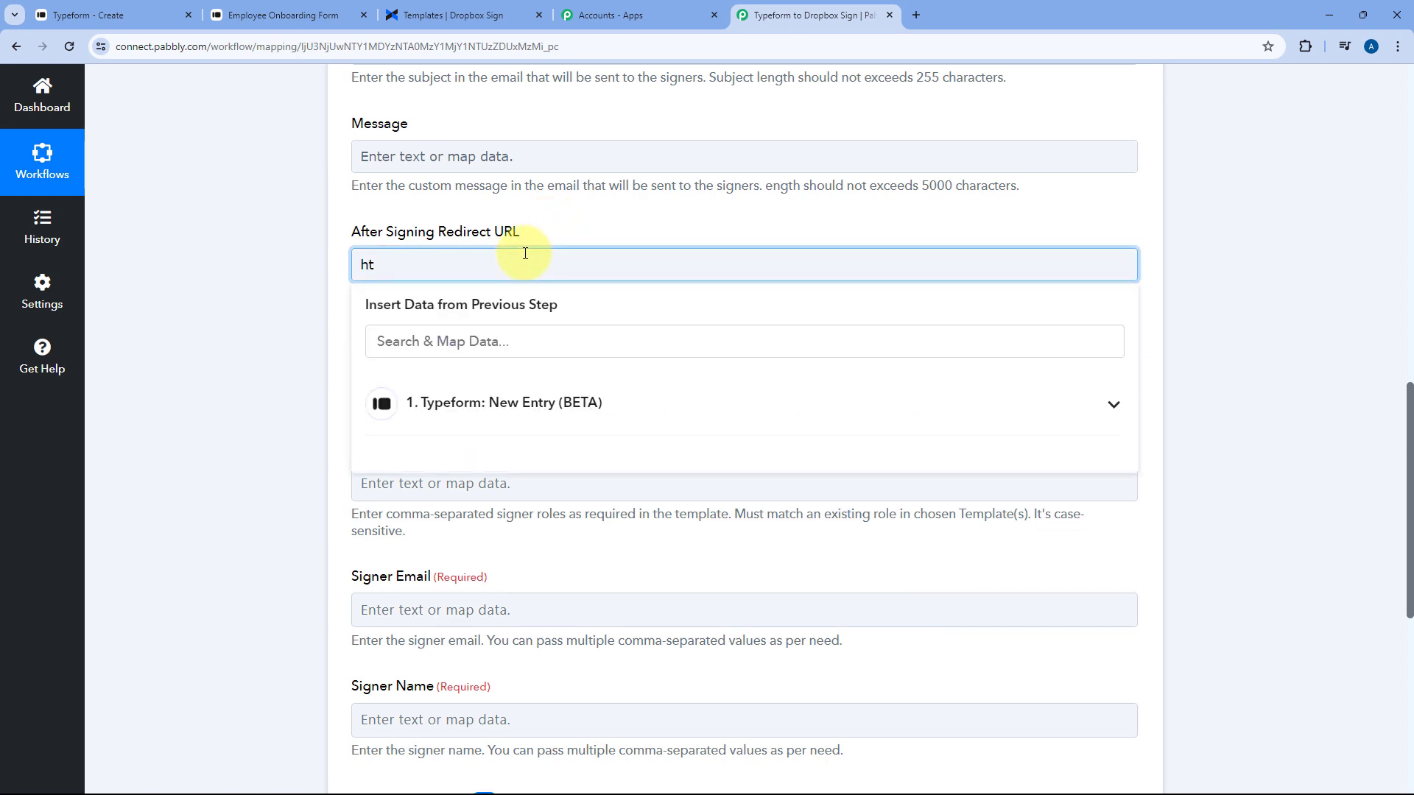
type("tps://www.pabbly.com/")
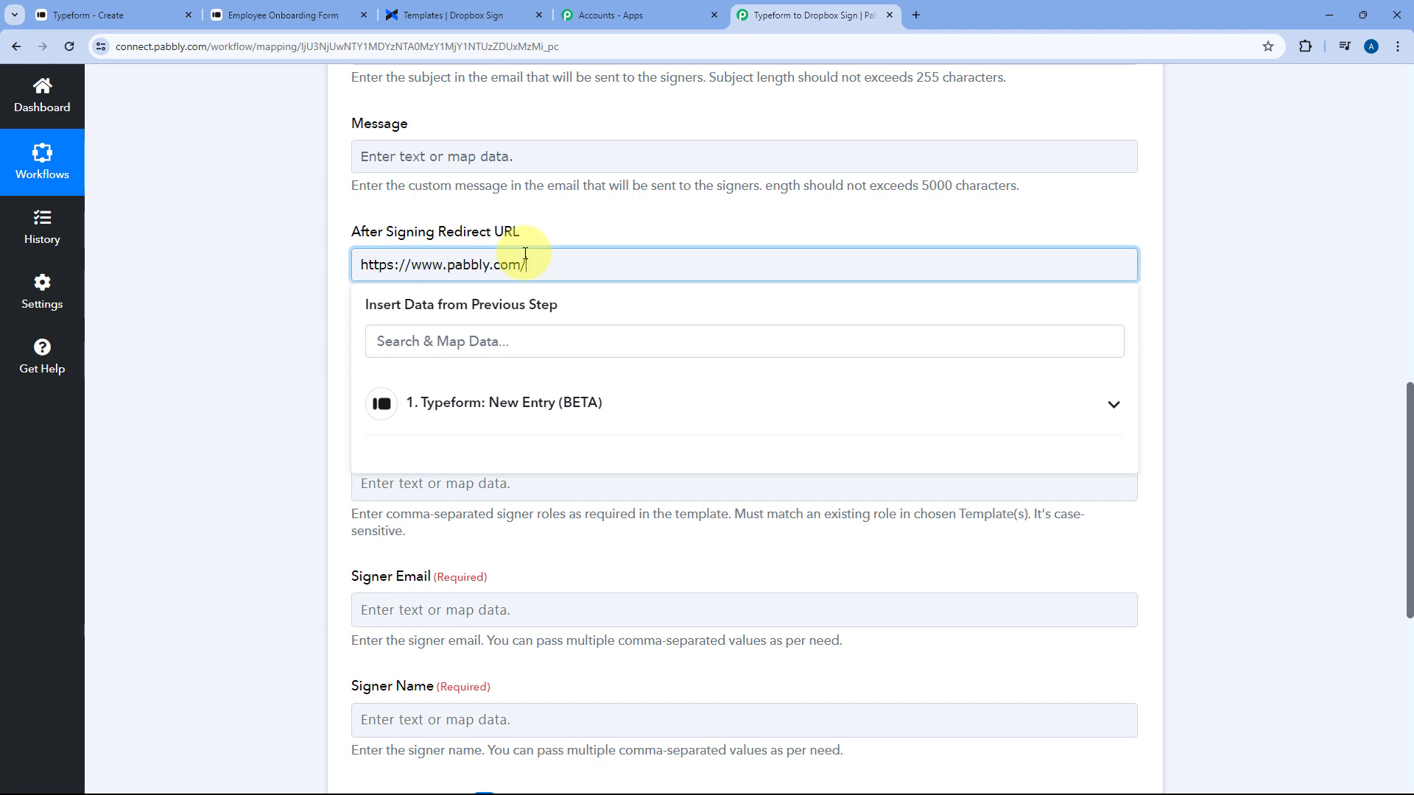
type("connect")
left_click(523, 237)
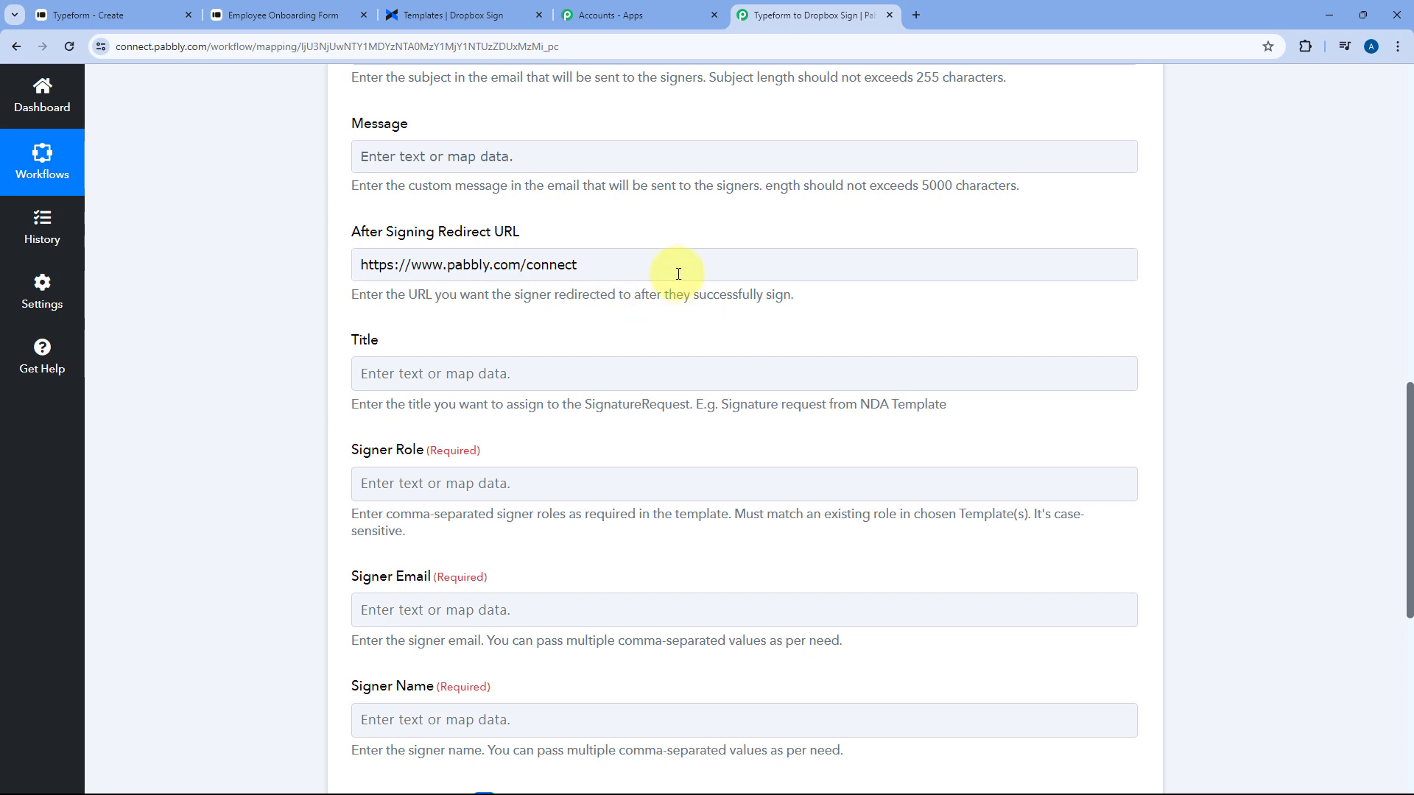
scroll(525, 314, "down", 2)
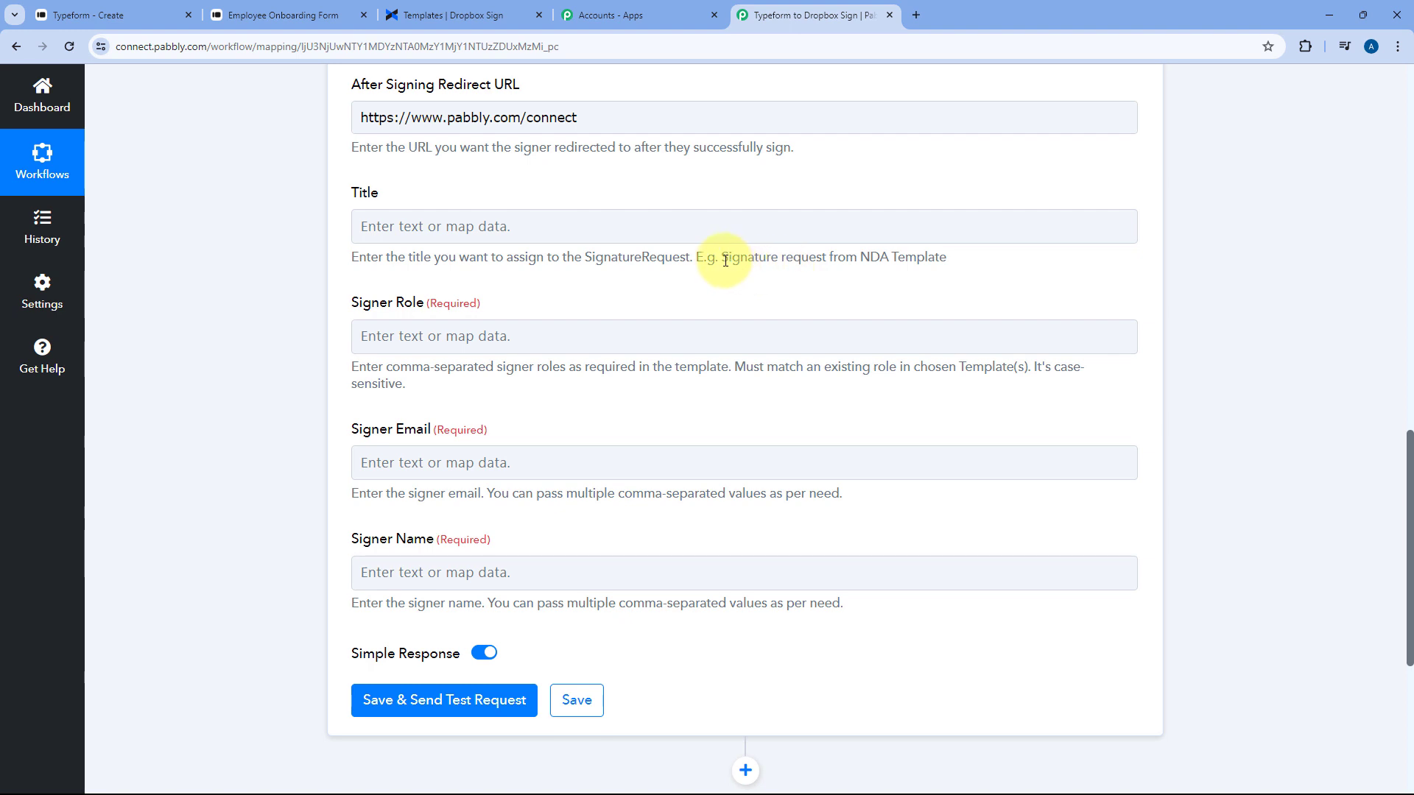
Paste the example text 'Signature request from NDA' into the Title field
left_click_drag(721, 258, 889, 255)
key("ctrl+c")
left_click(494, 220)
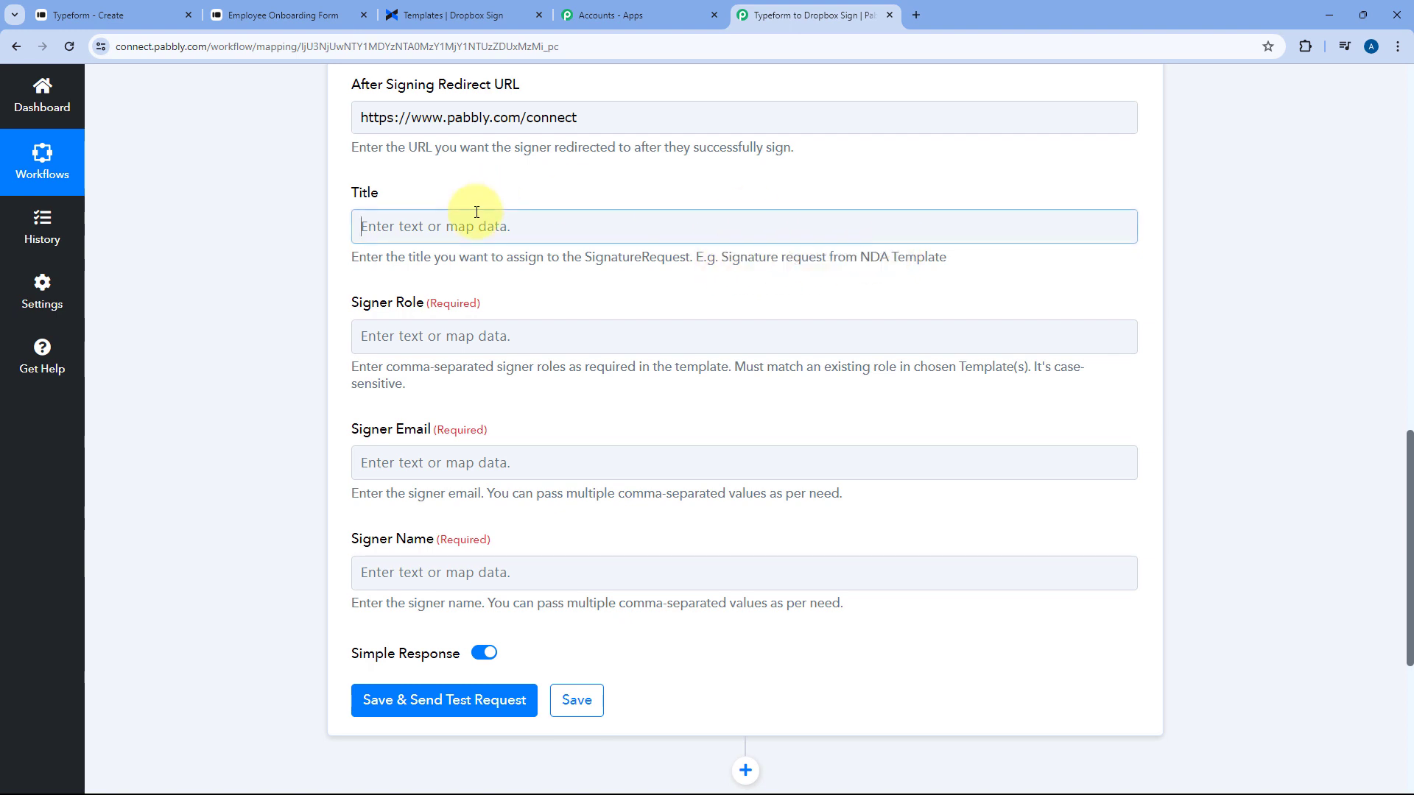
key("ctrl+v")
left_click(491, 185)
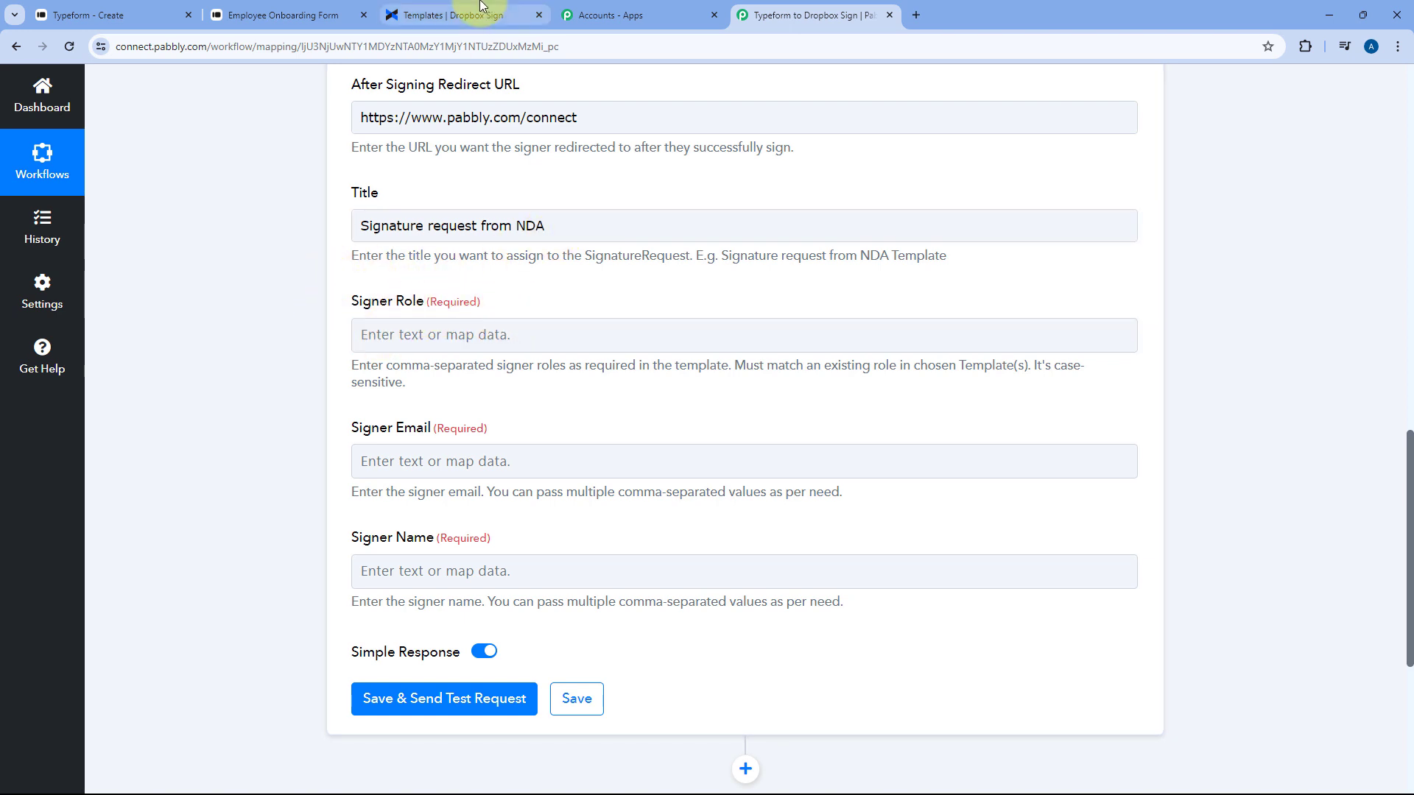
left_click(451, 15)
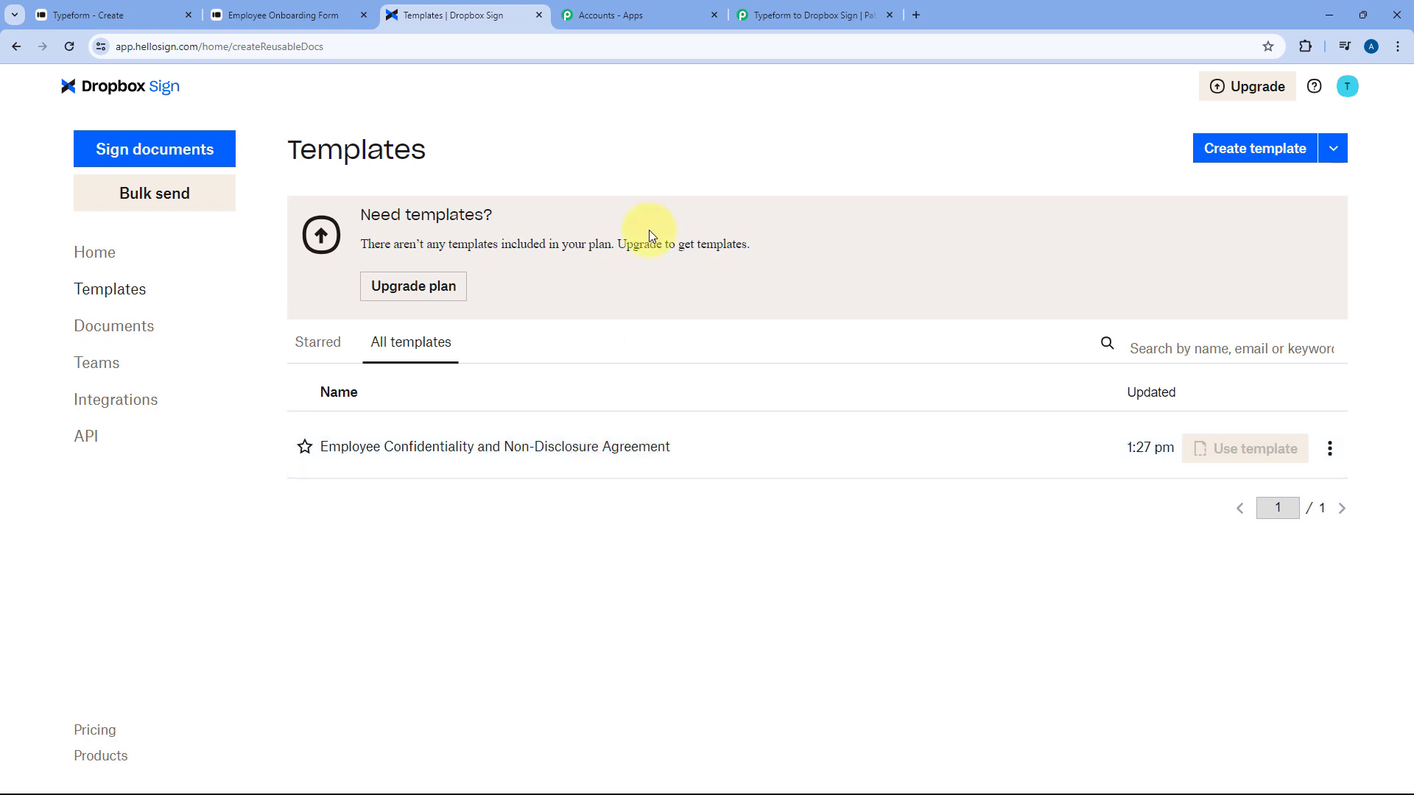
Enter Employee as the Signer Role, cross-checking the NDA template in Dropbox Sign
left_click(780, 15)
left_click(406, 338)
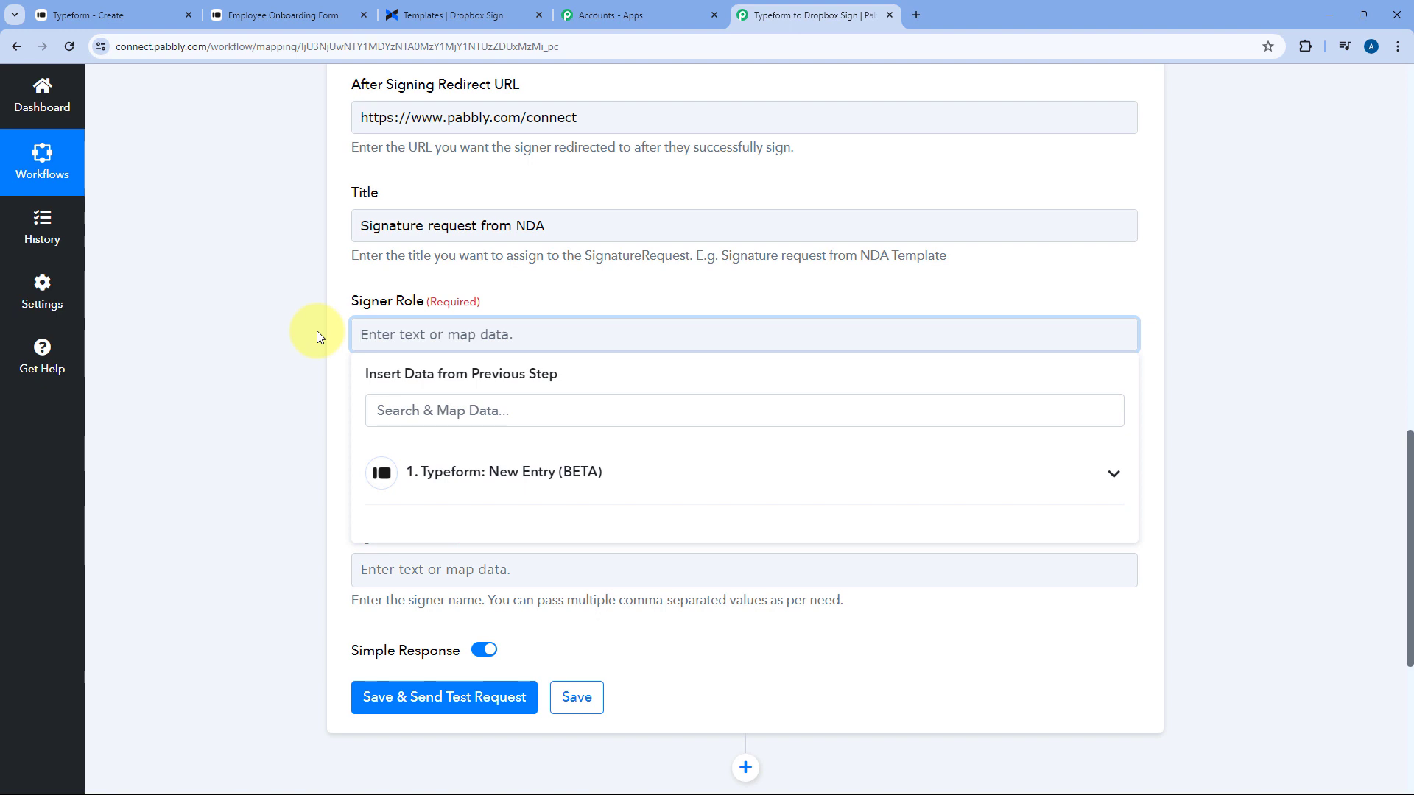
type("Employee")
left_click(317, 336)
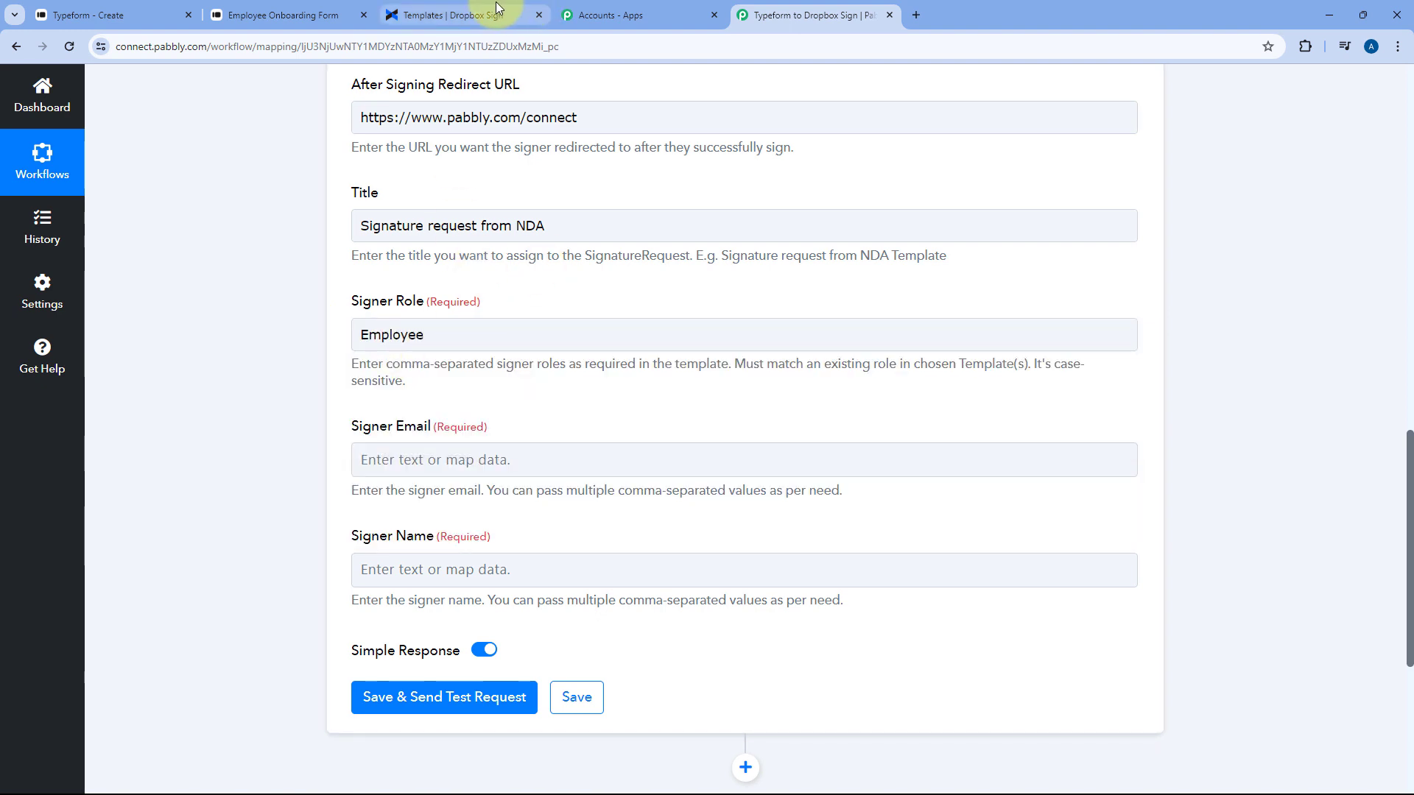
left_click(497, 11)
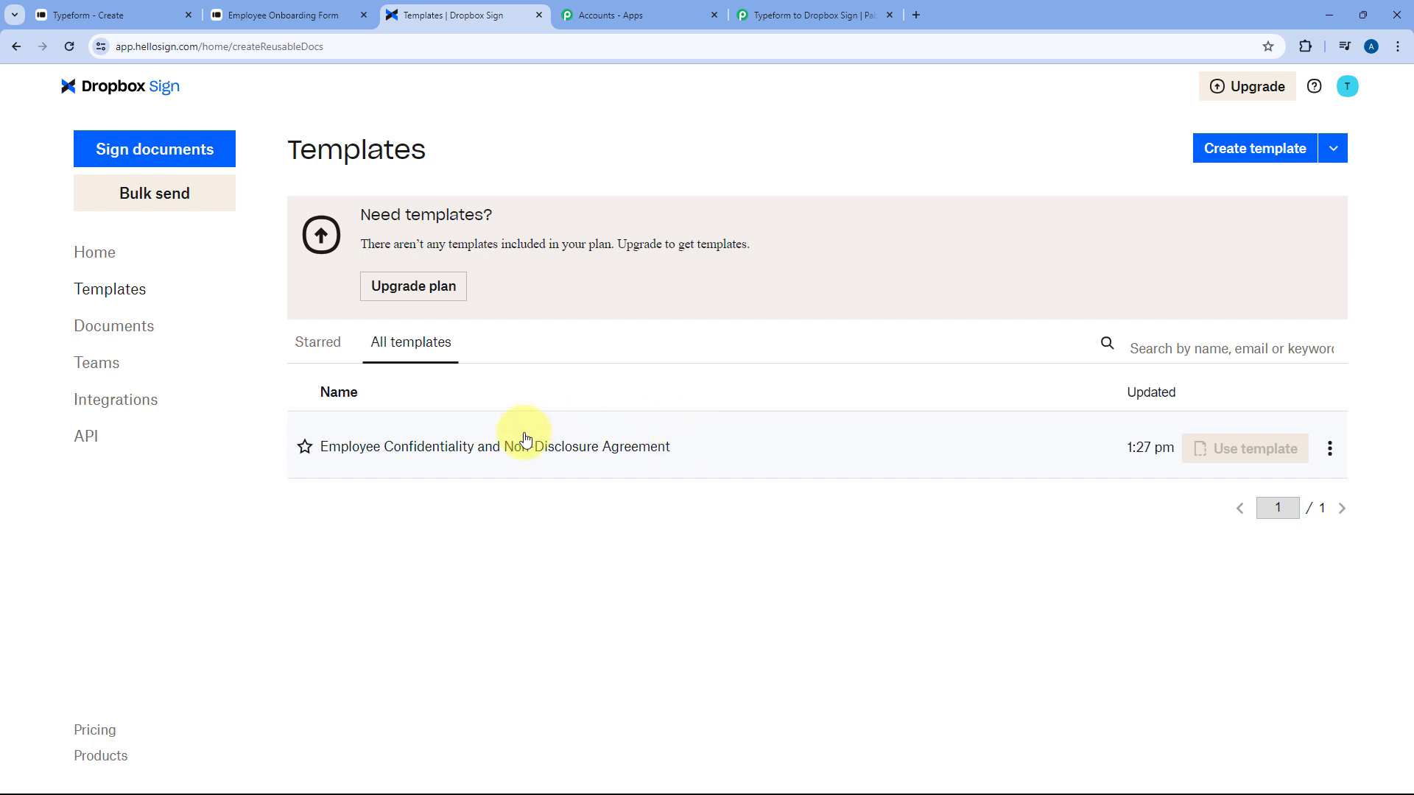
left_click(808, 9)
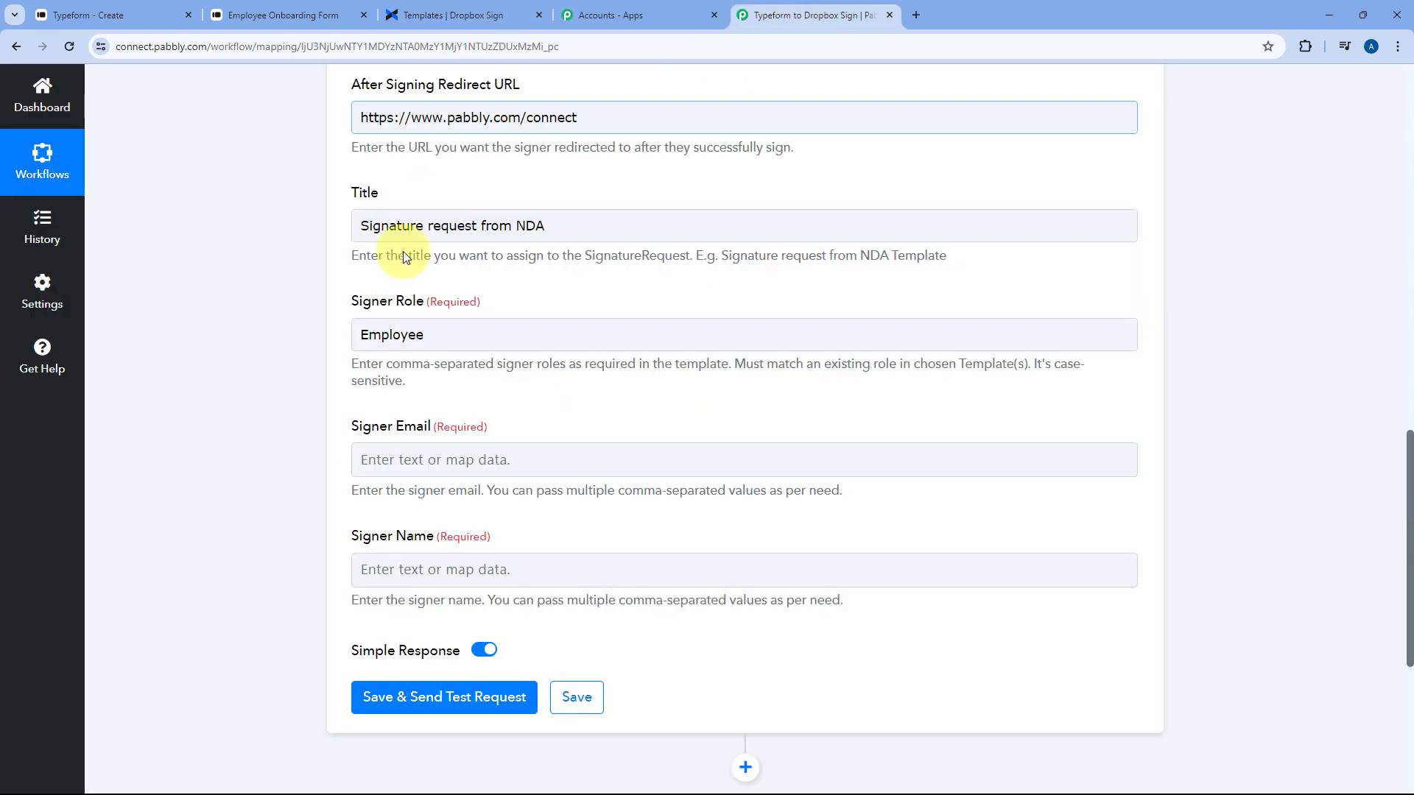
left_click(467, 456)
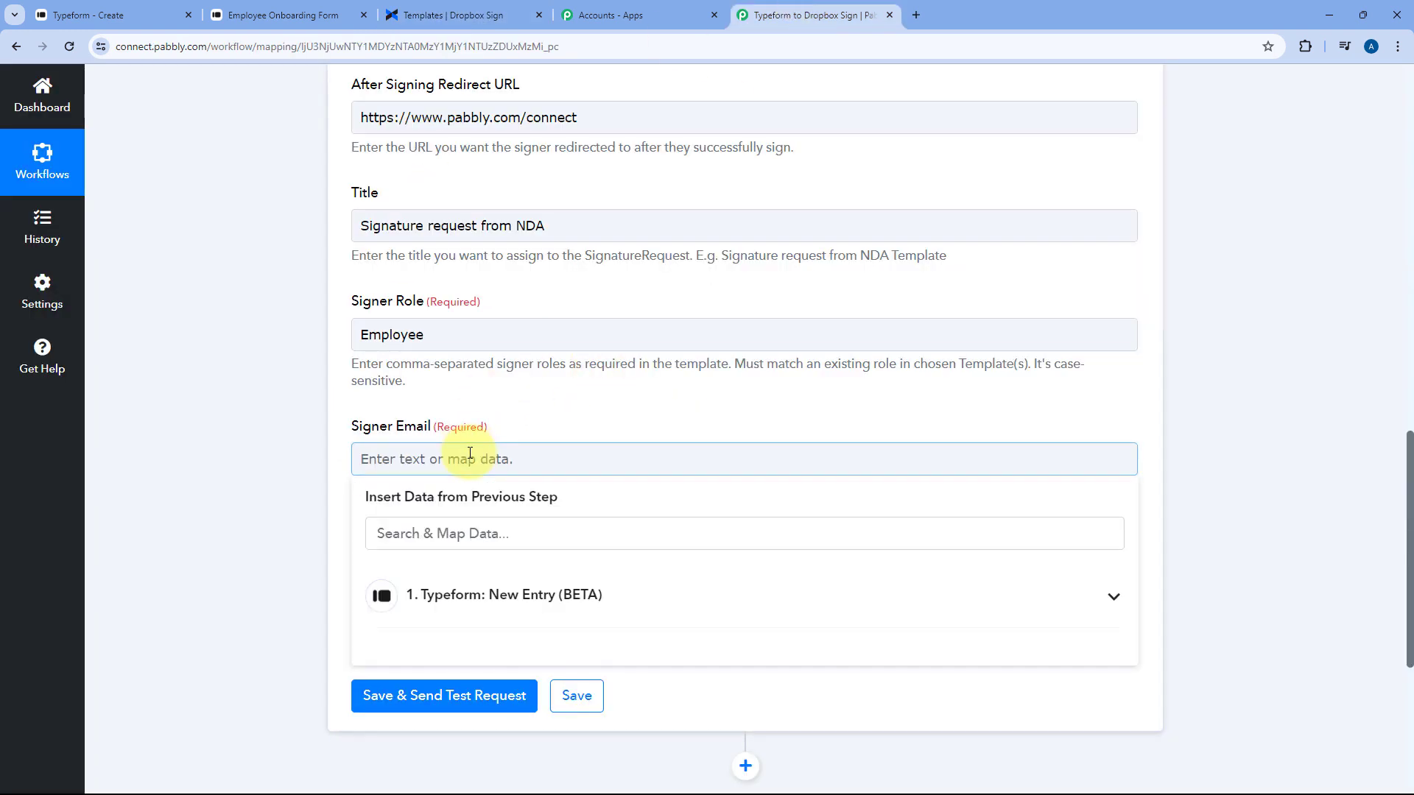
Review the Typeform sample response's full name and email answers
left_click(352, 407)
scroll(631, 372, "up", 20)
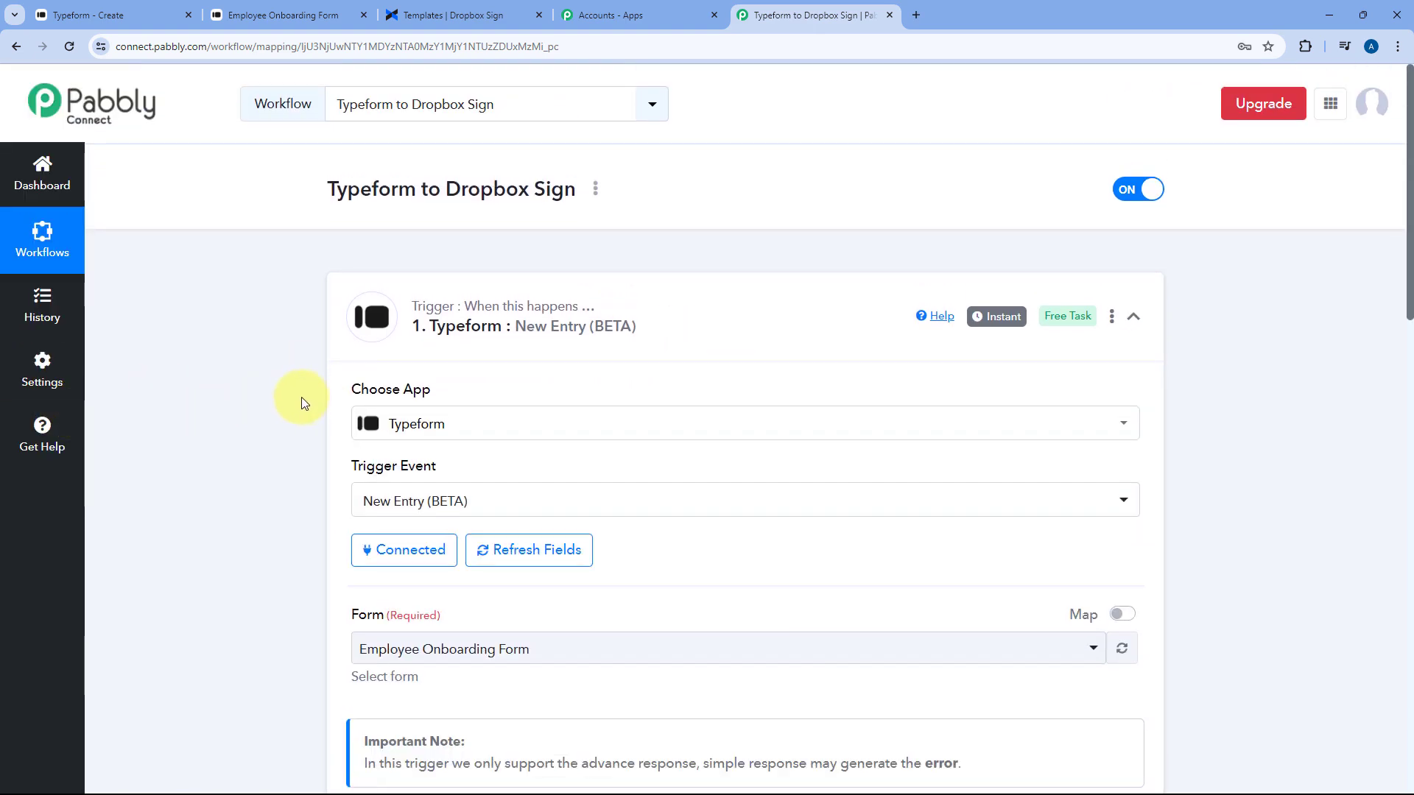
scroll(298, 396, "down", 7)
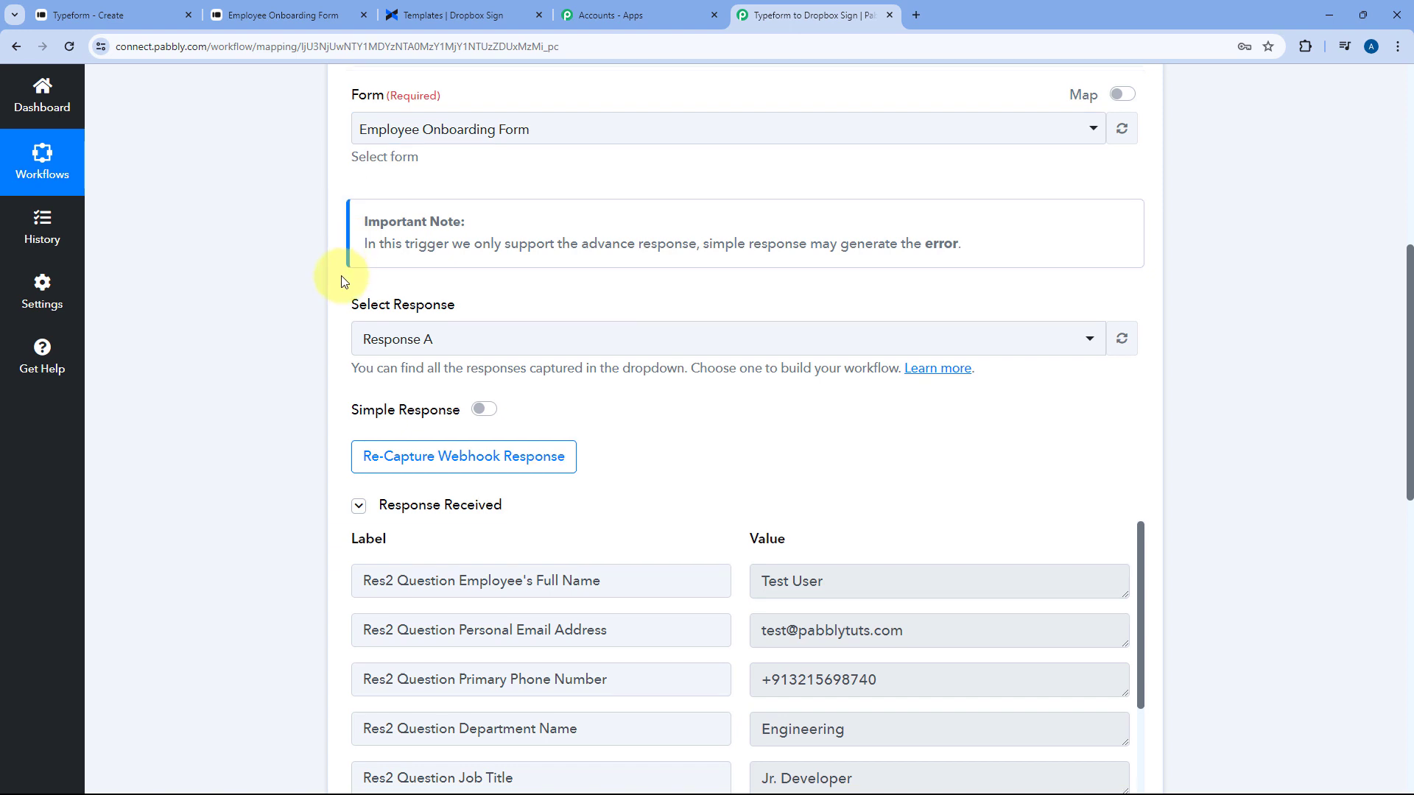
scroll(340, 281, "down", 3)
left_click(817, 368)
left_click(920, 416)
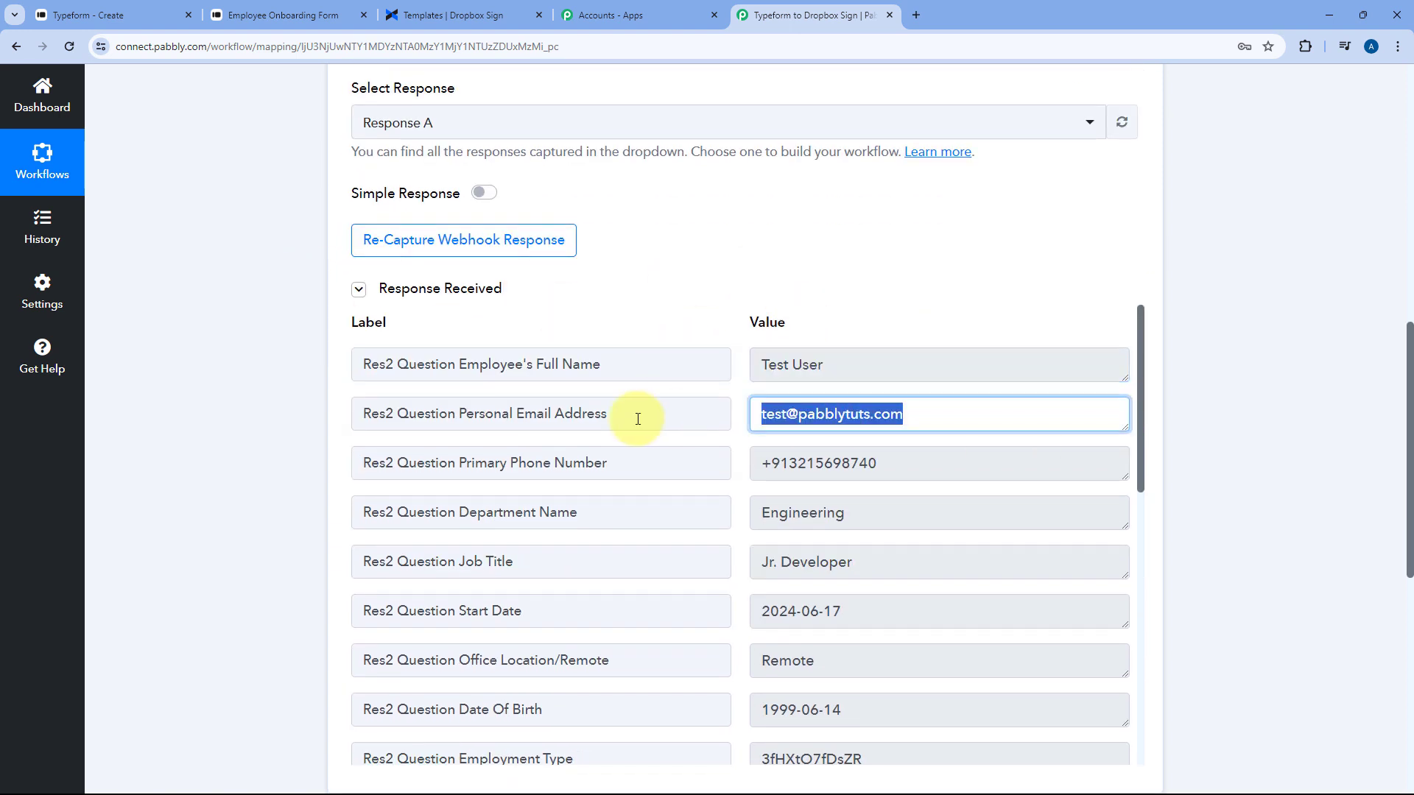
left_click(734, 387)
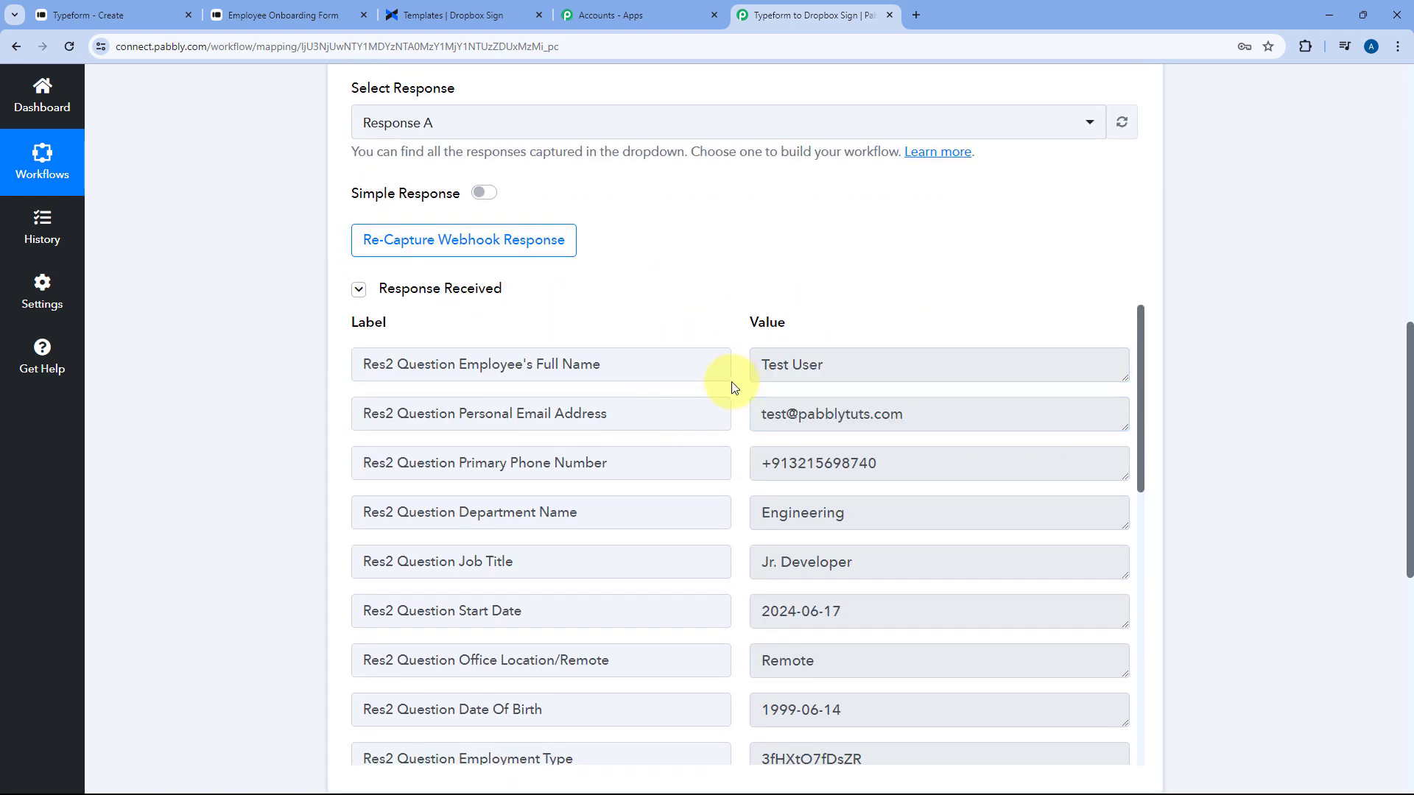
left_click(825, 366)
left_click(802, 412)
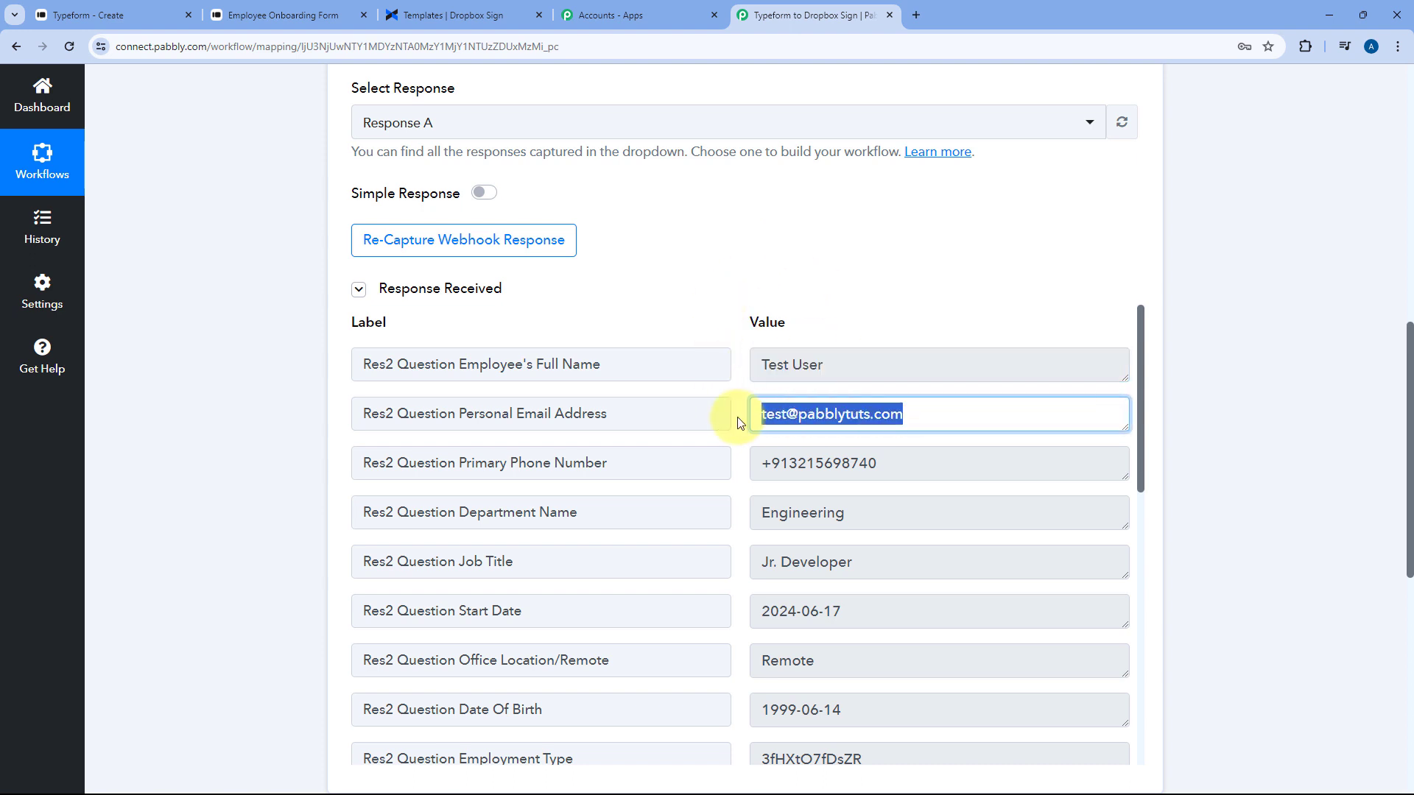
left_click(733, 404)
scroll(1256, 338, "down", 8)
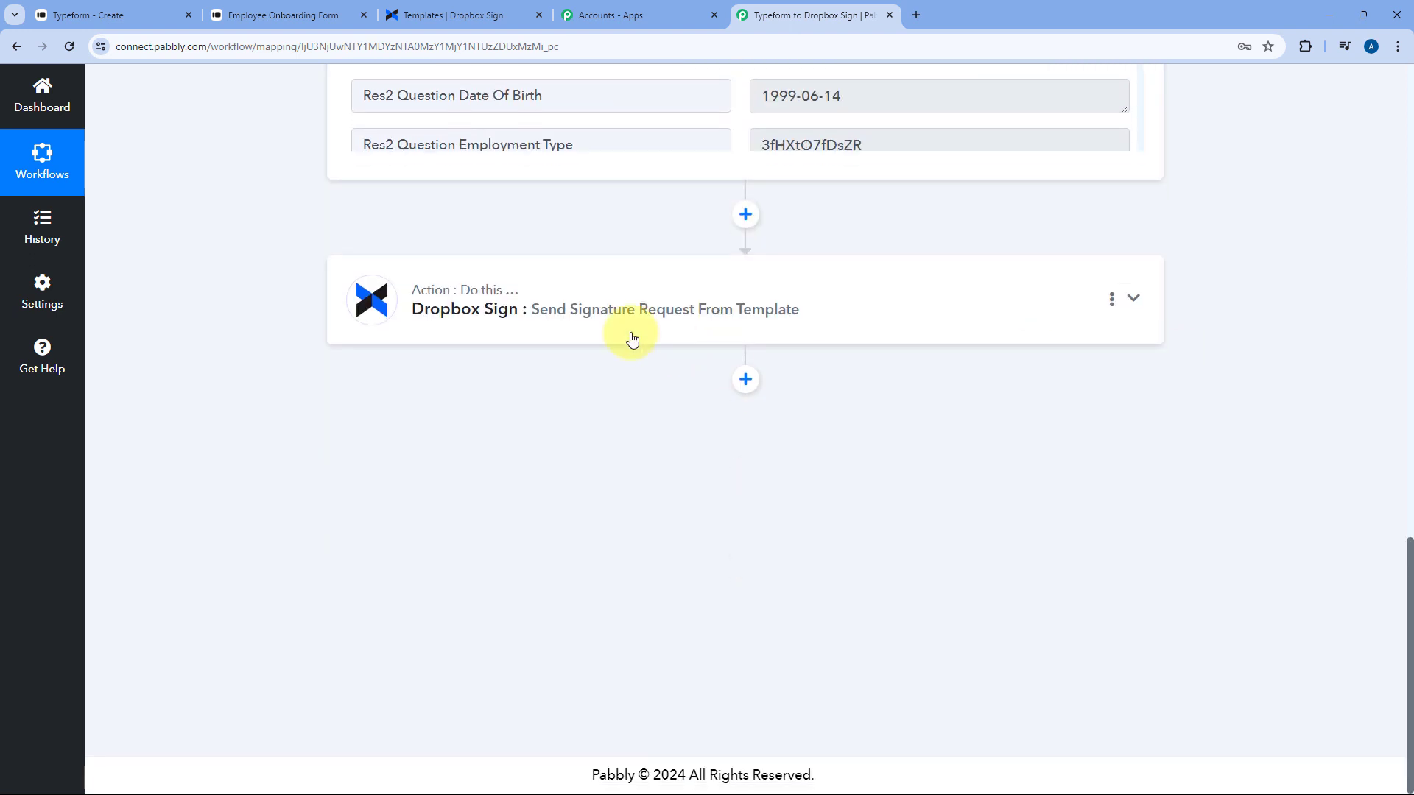
Map Typeform's Personal Email Address answer into the Signer Email field
left_click(610, 309)
scroll(307, 387, "up", 5)
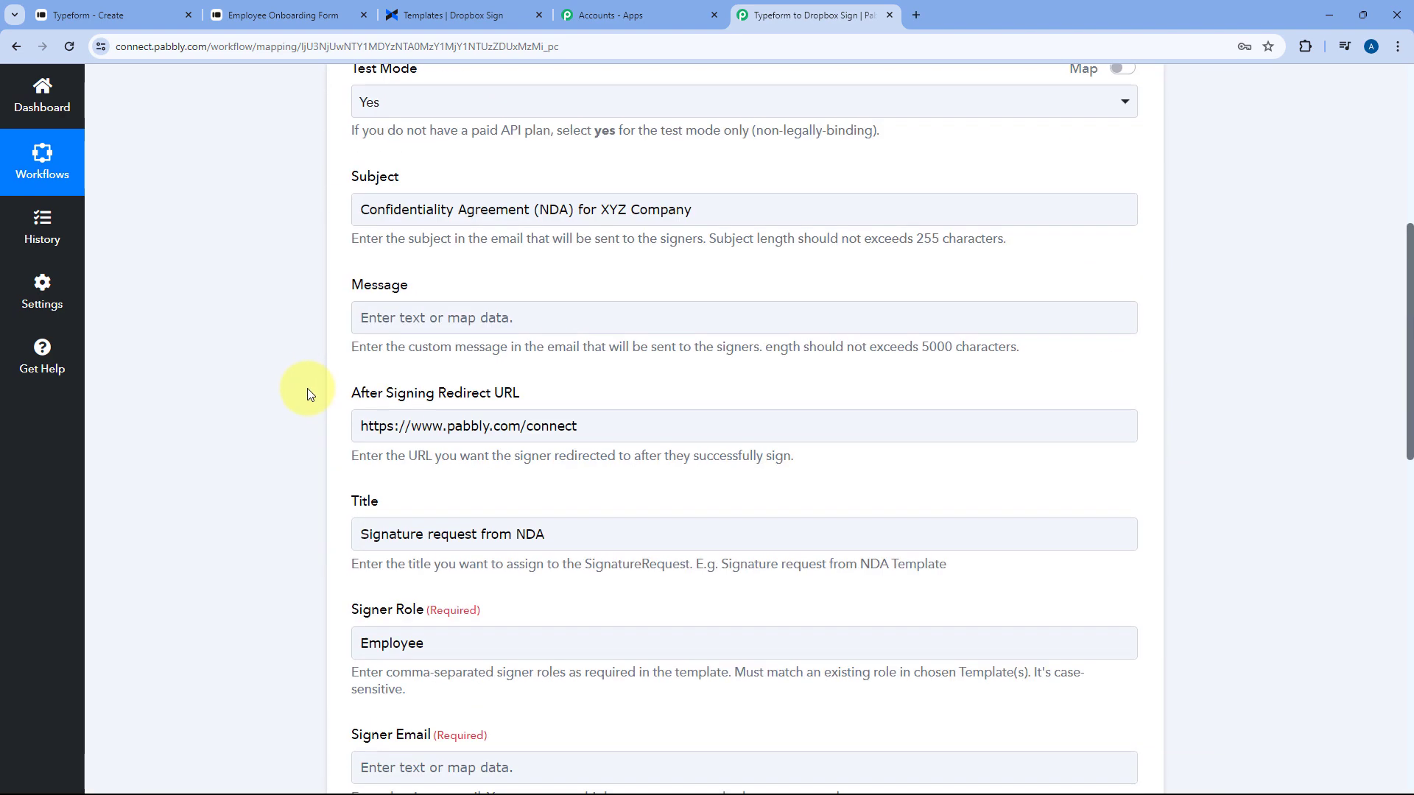
scroll(307, 387, "down", 7)
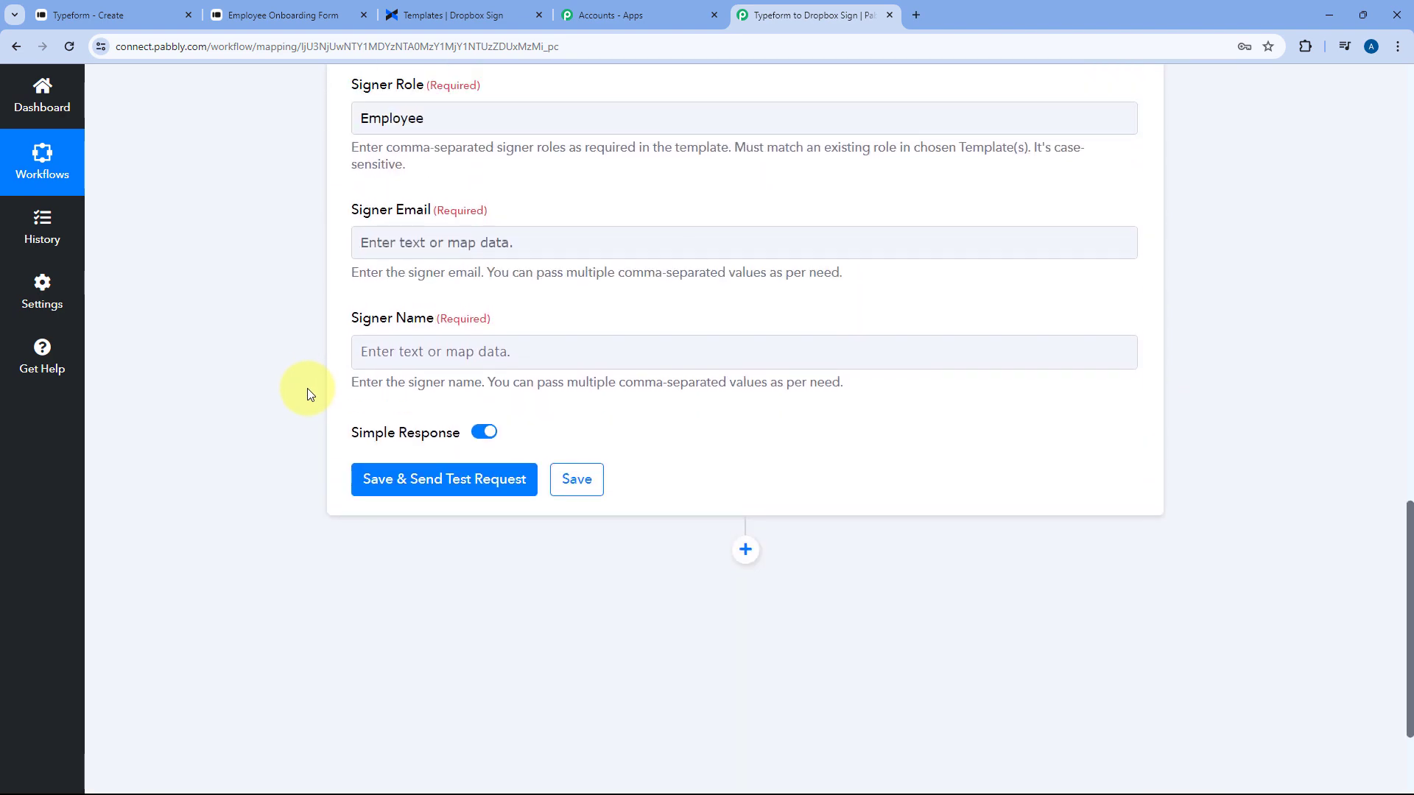
left_click(439, 240)
left_click(615, 382)
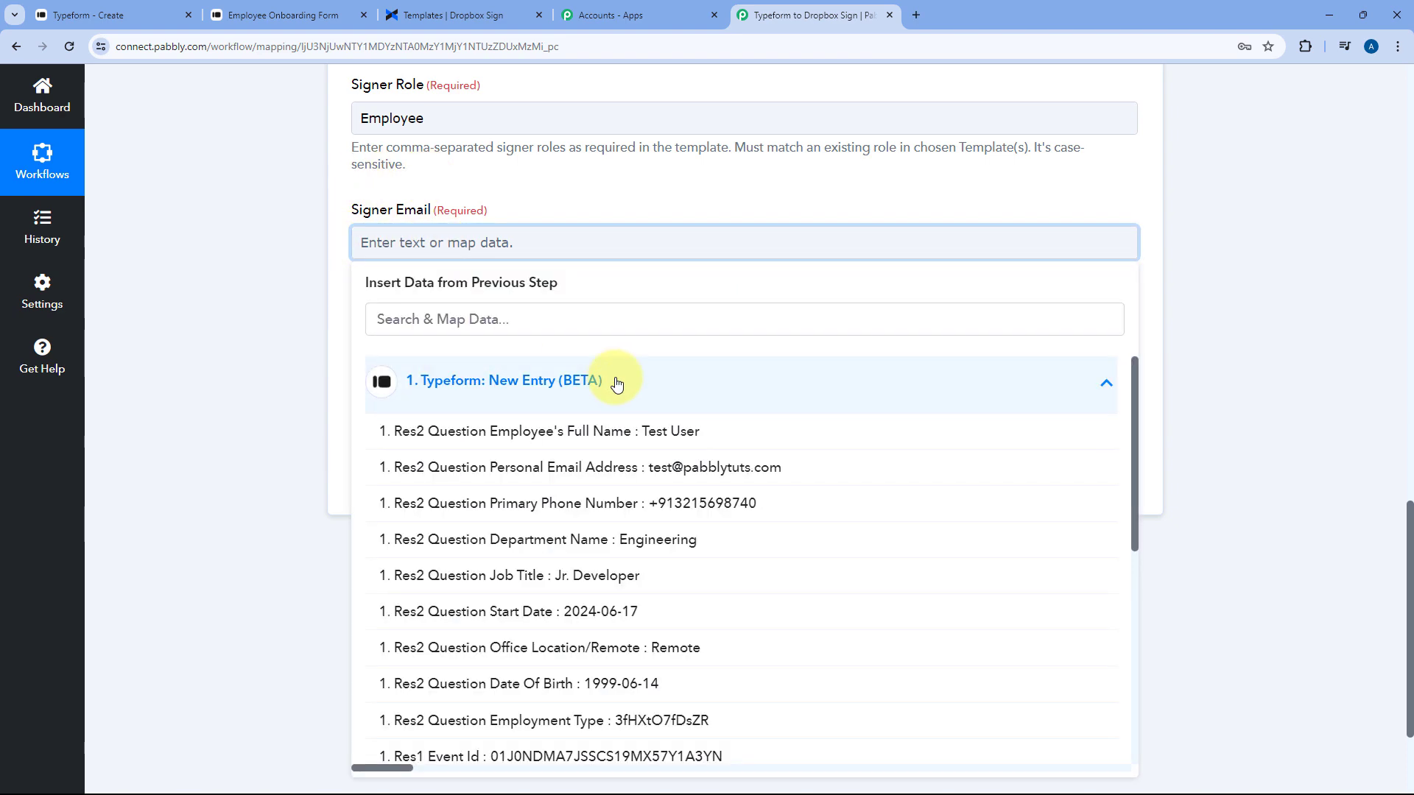
scroll(282, 365, "down", 1)
scroll(577, 404, "down", 5)
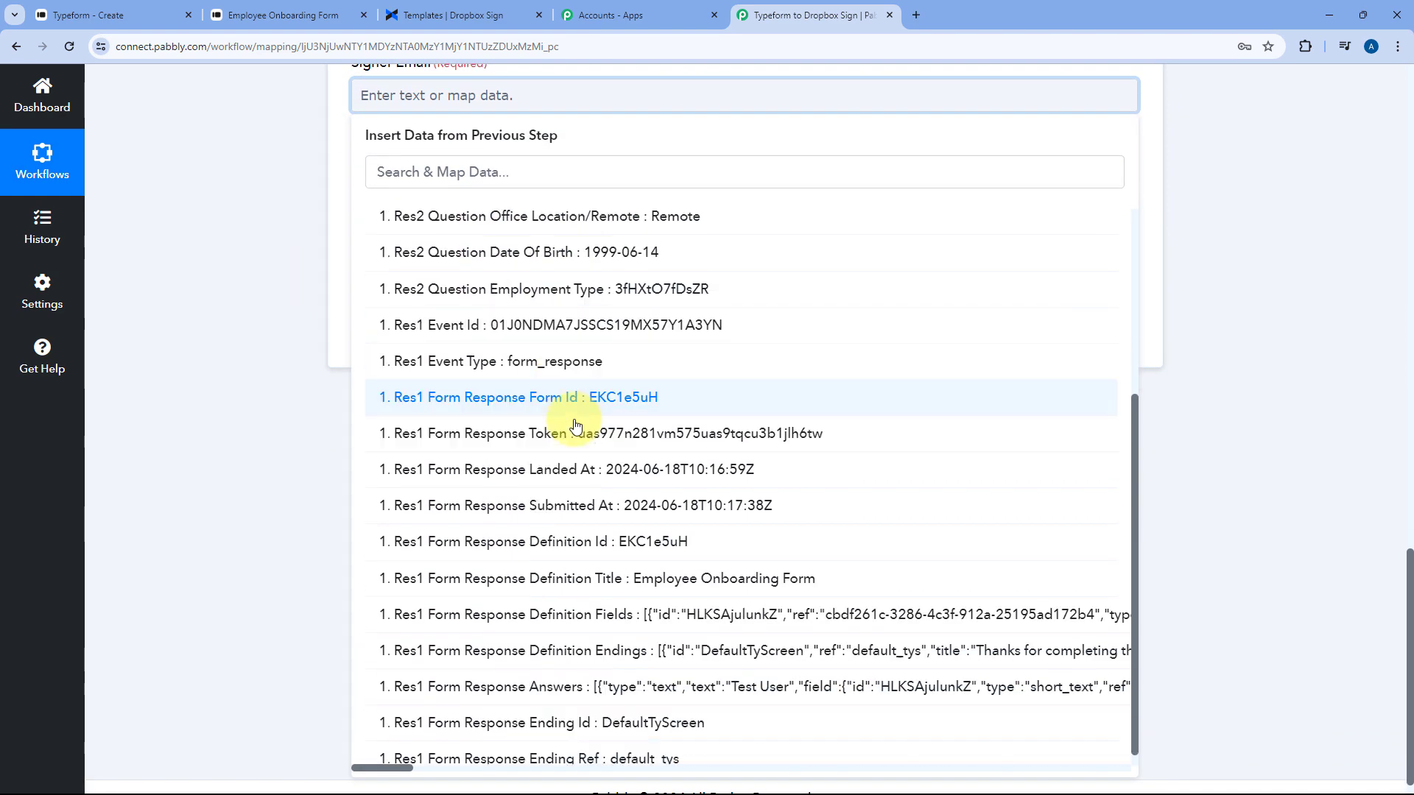
scroll(578, 432, "up", 5)
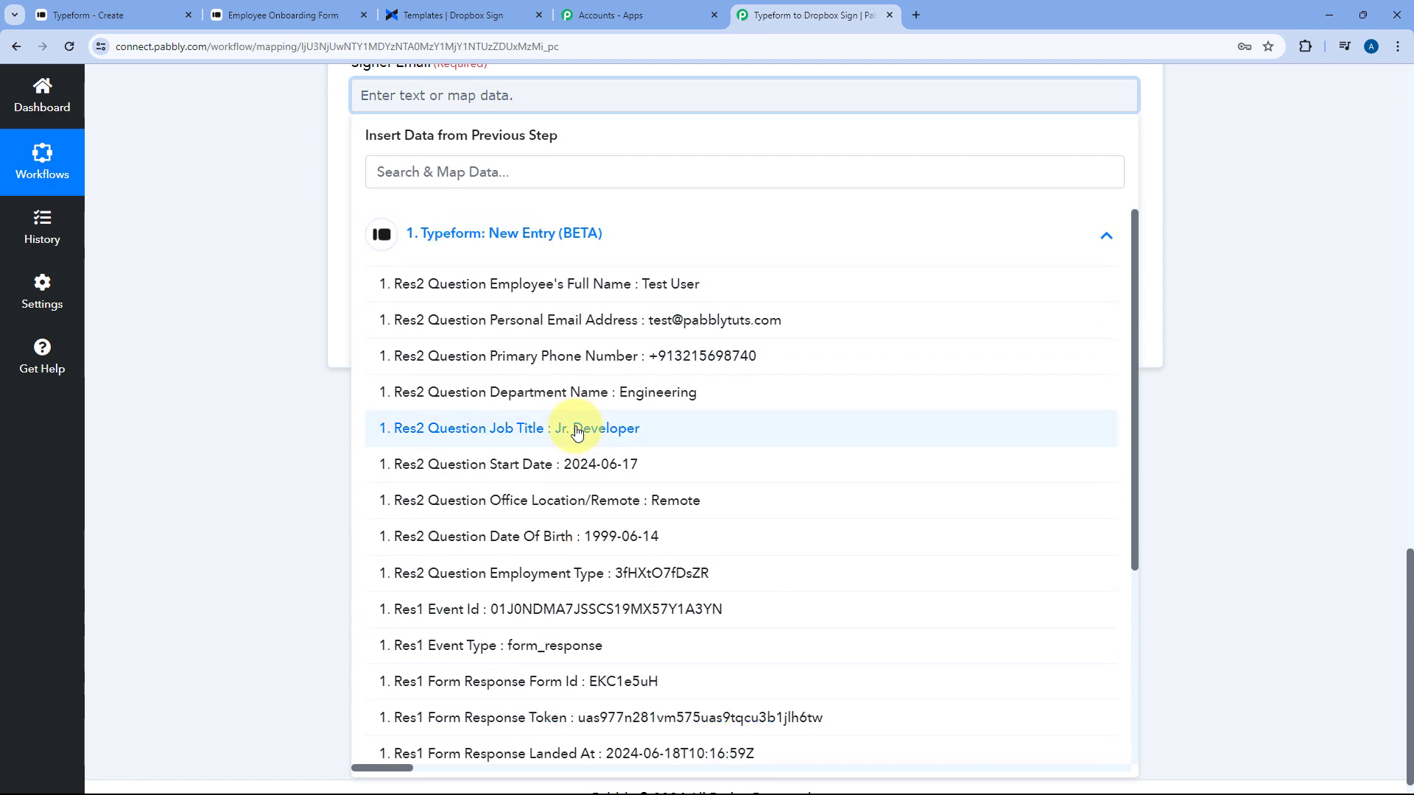
left_click(553, 321)
left_click(307, 190)
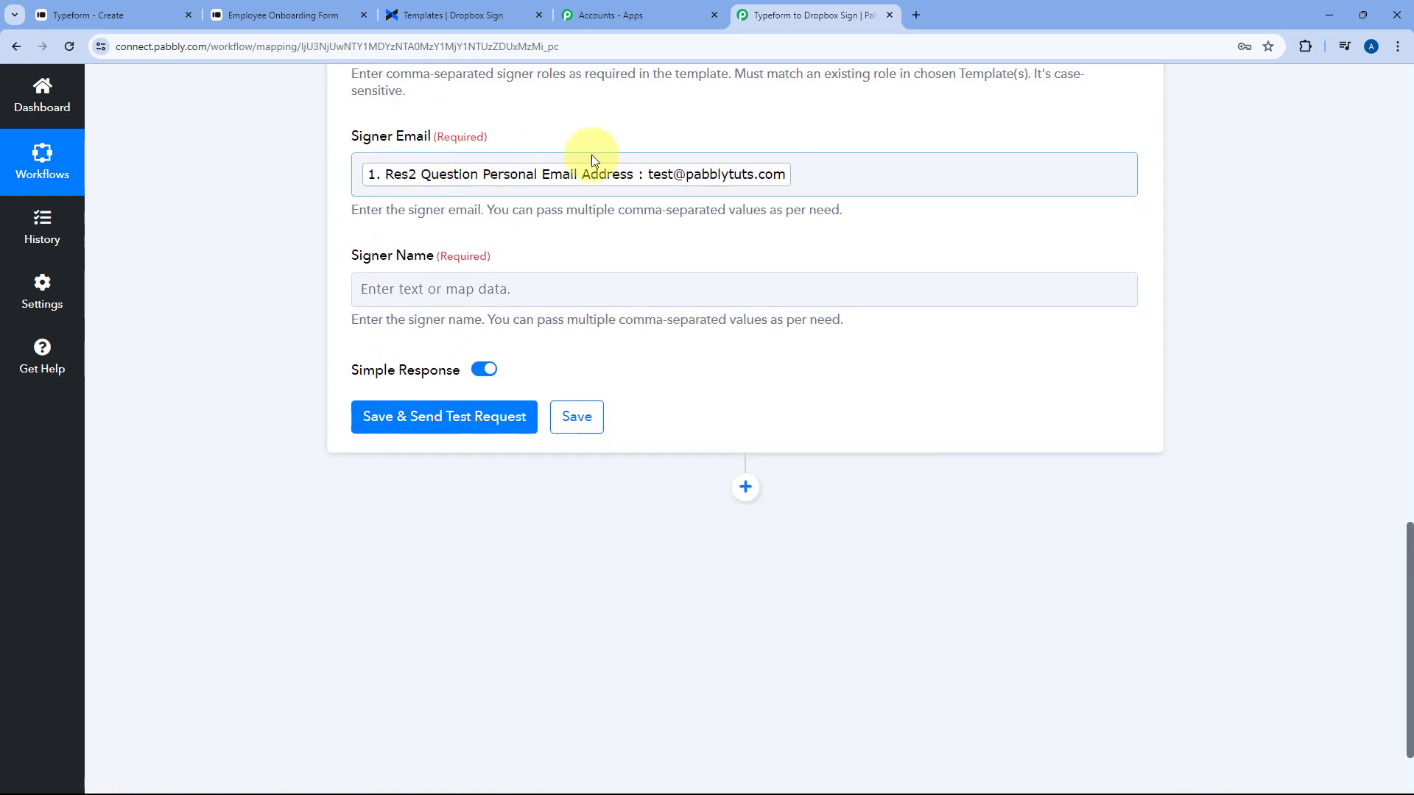
Map Typeform's Employee's Full Name answer into the Signer Name field
left_click(471, 292)
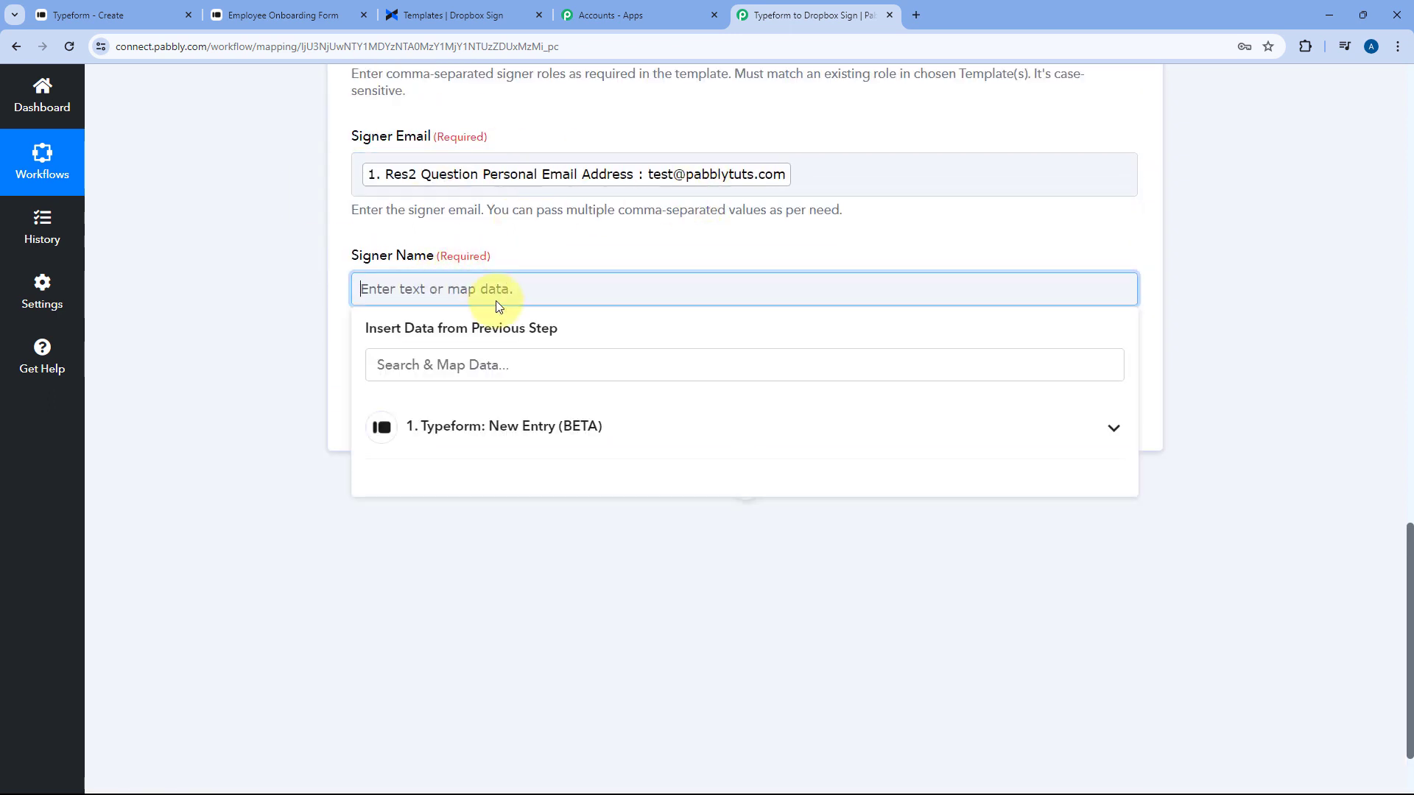
left_click(501, 451)
left_click(515, 480)
left_click(533, 235)
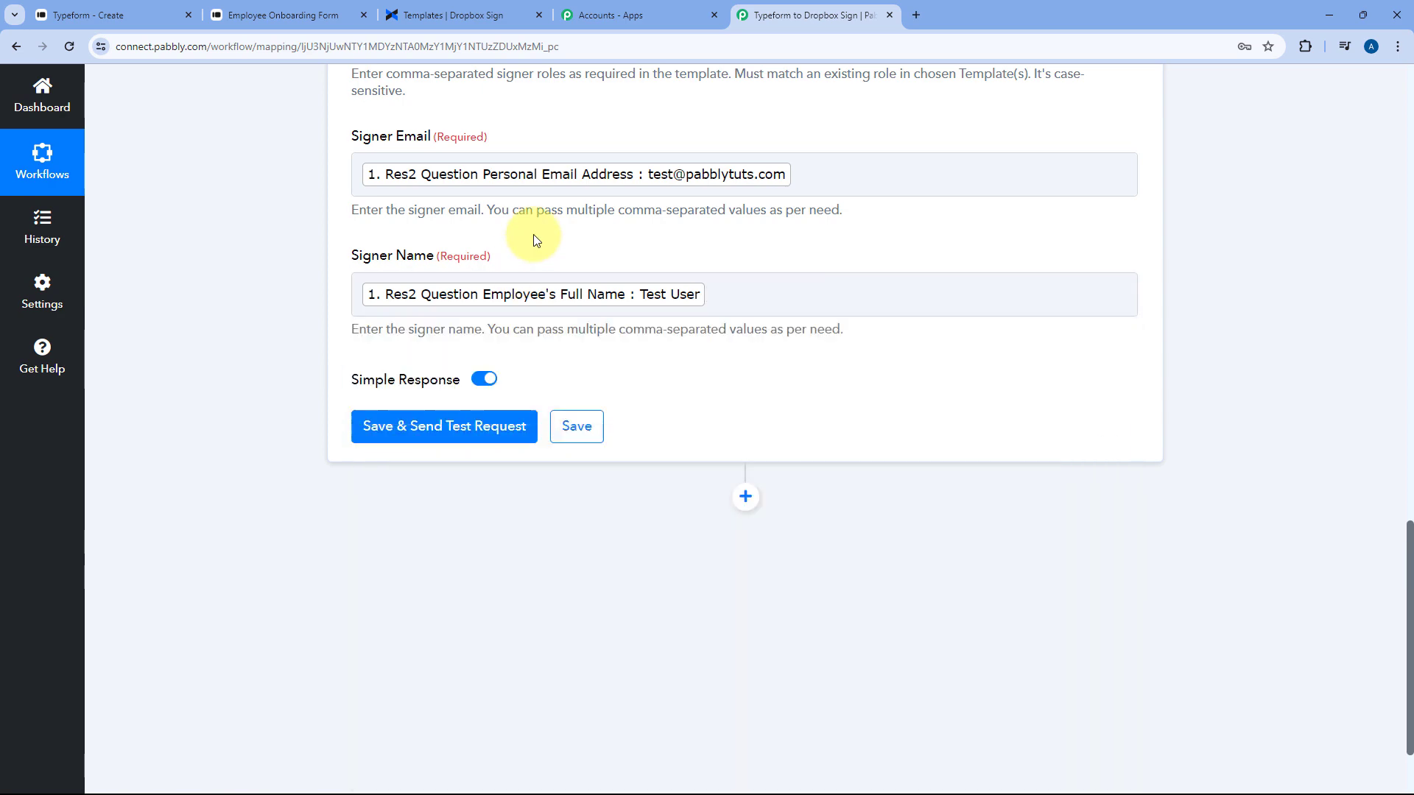
scroll(511, 254, "up", 5)
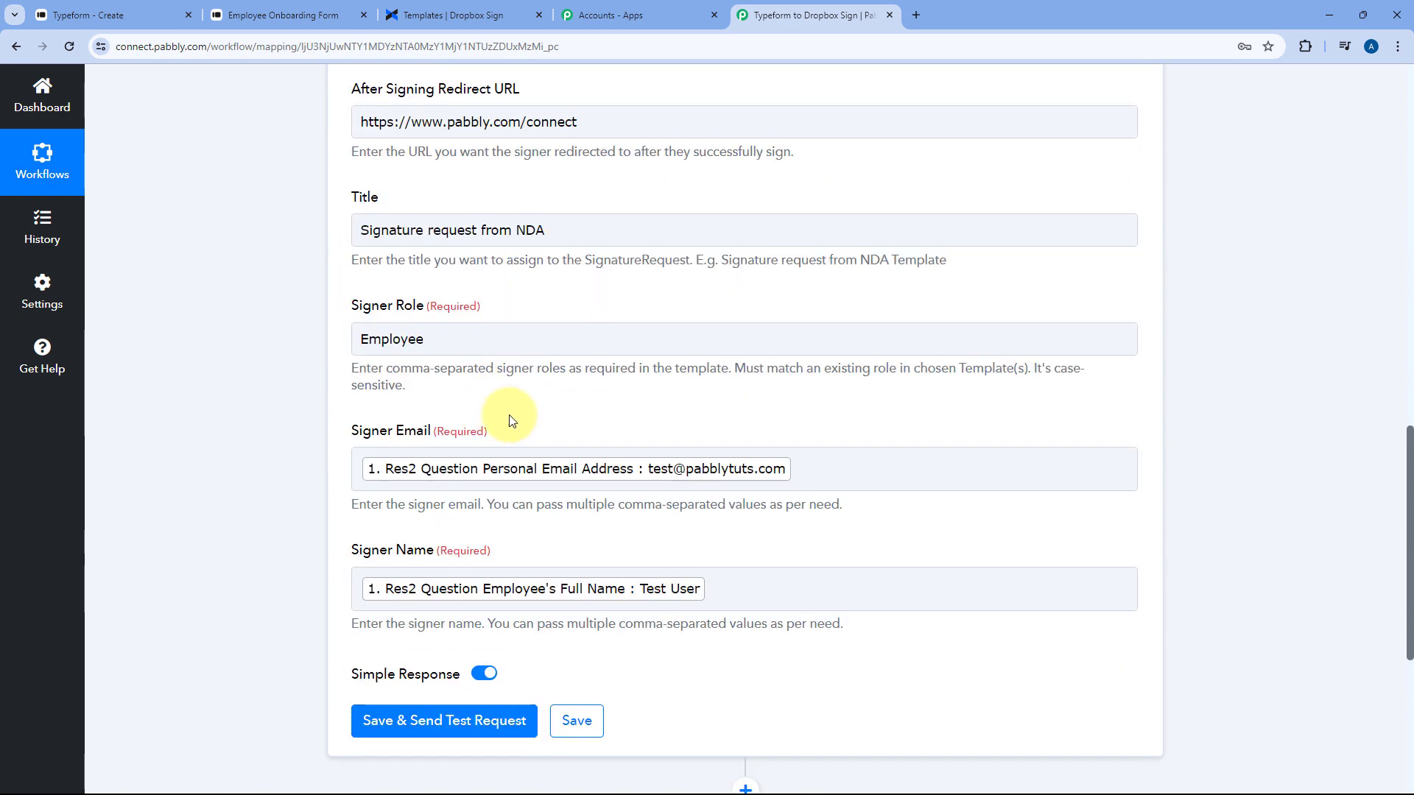
scroll(486, 438, "up", 6)
scroll(309, 384, "down", 10)
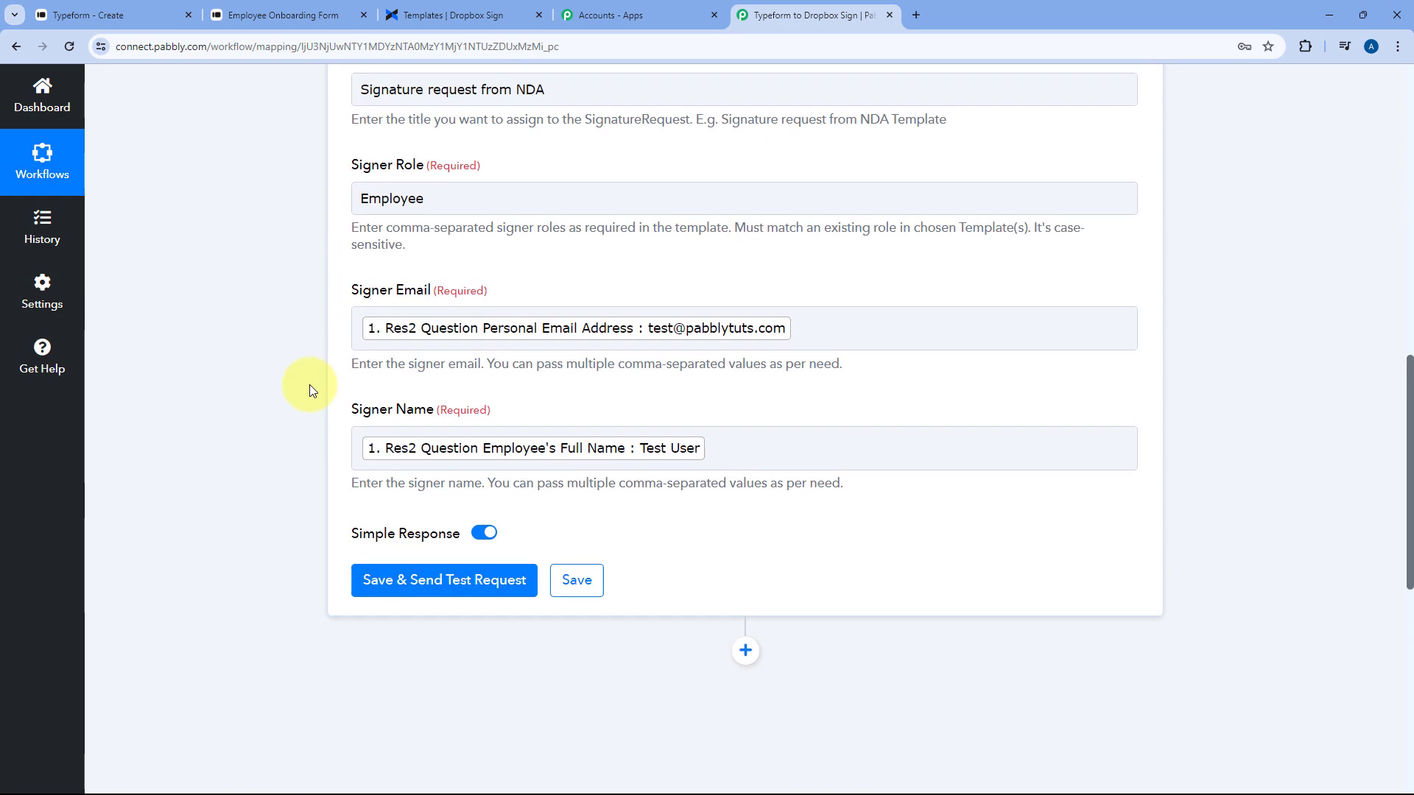
Send a Dropbox Sign test request and review the test-mode 'Signature request from NDA' response
left_click(437, 347)
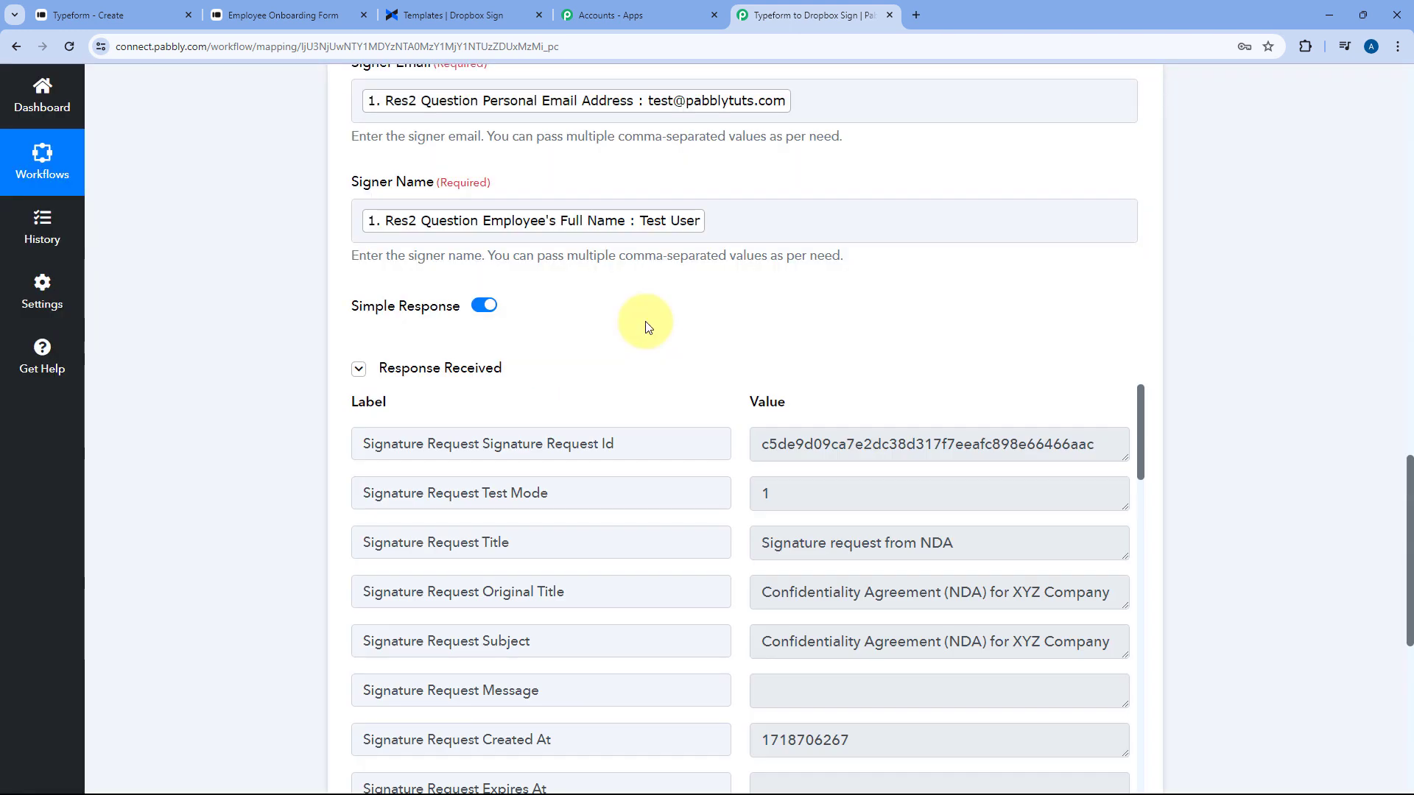
scroll(647, 327, "down", 1)
scroll(719, 303, "down", 1)
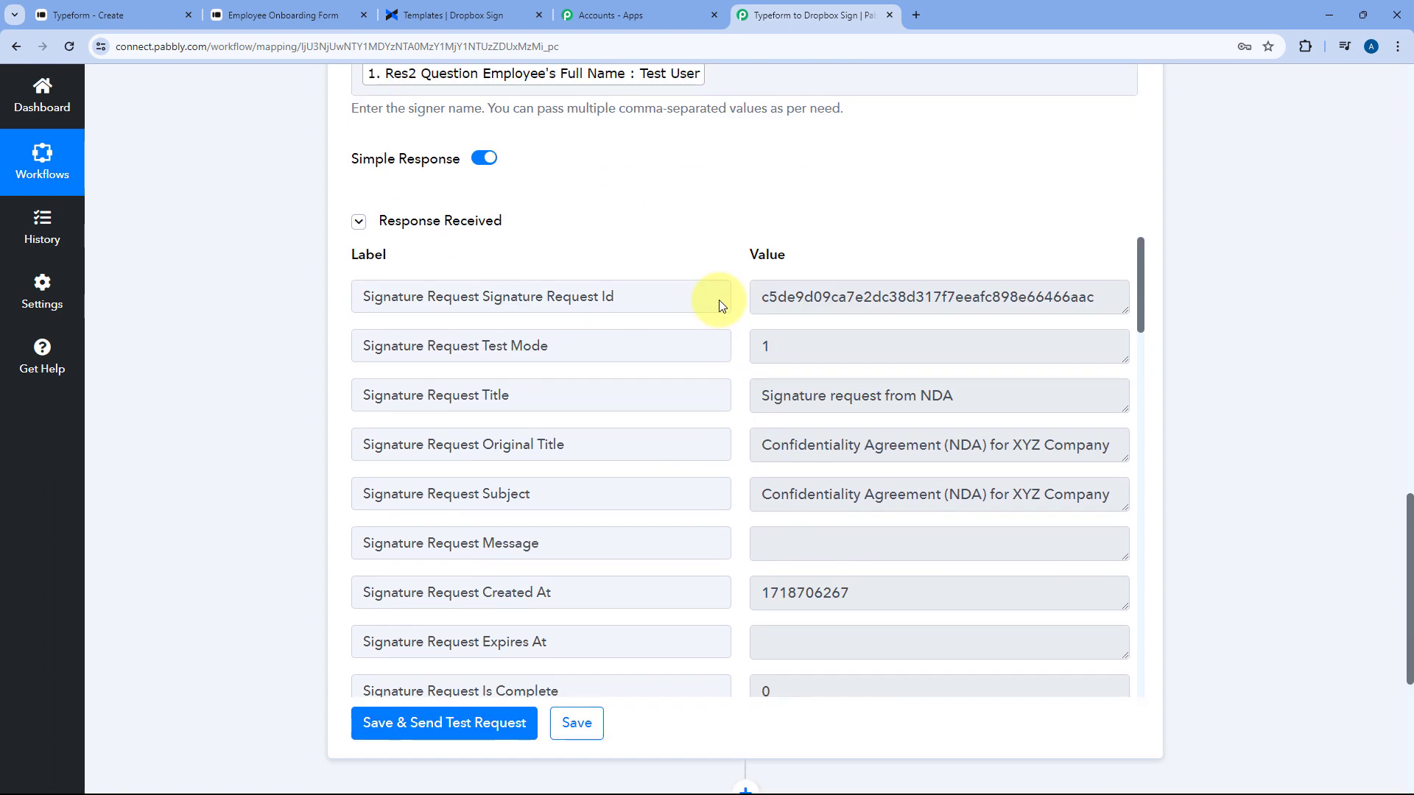
scroll(713, 377, "up", 2)
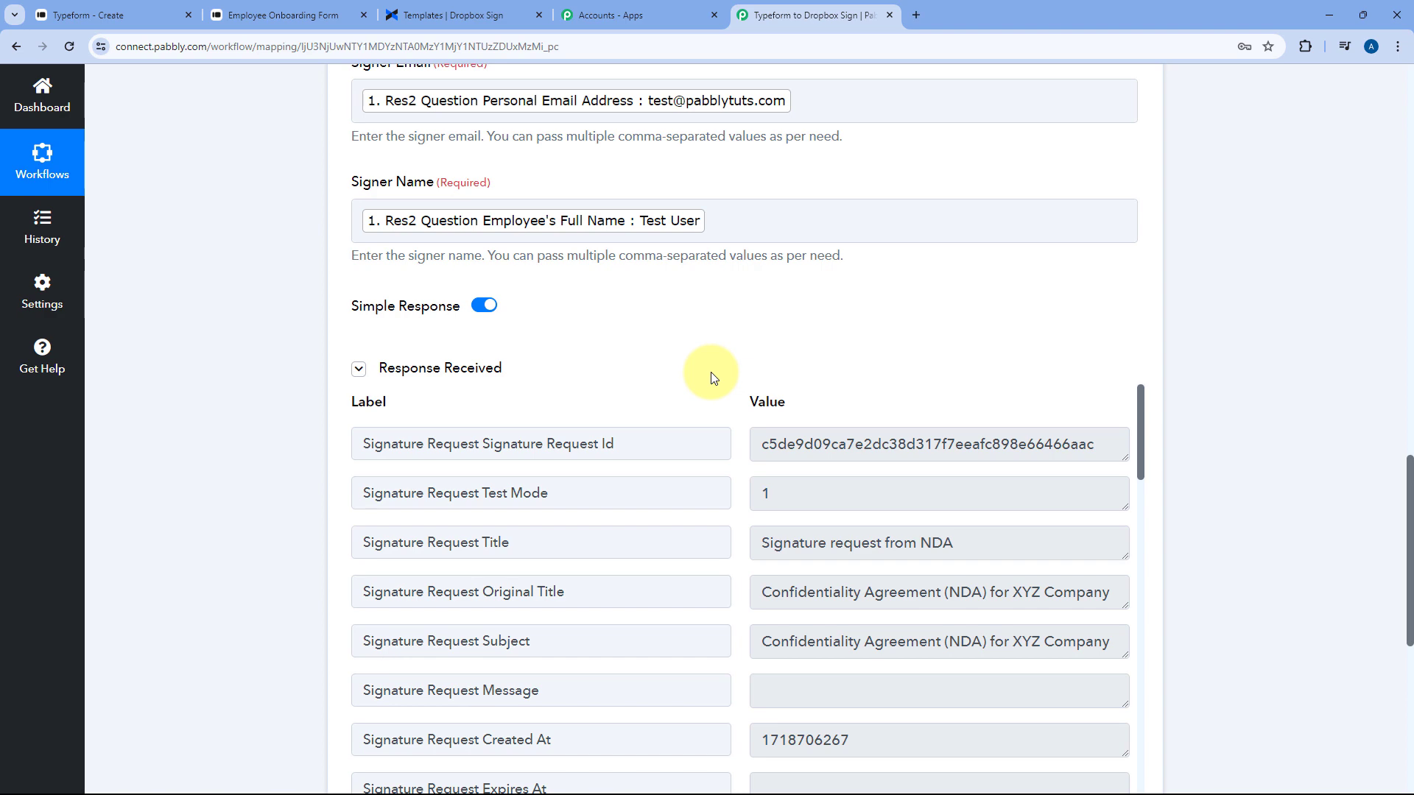
scroll(712, 378, "up", 7)
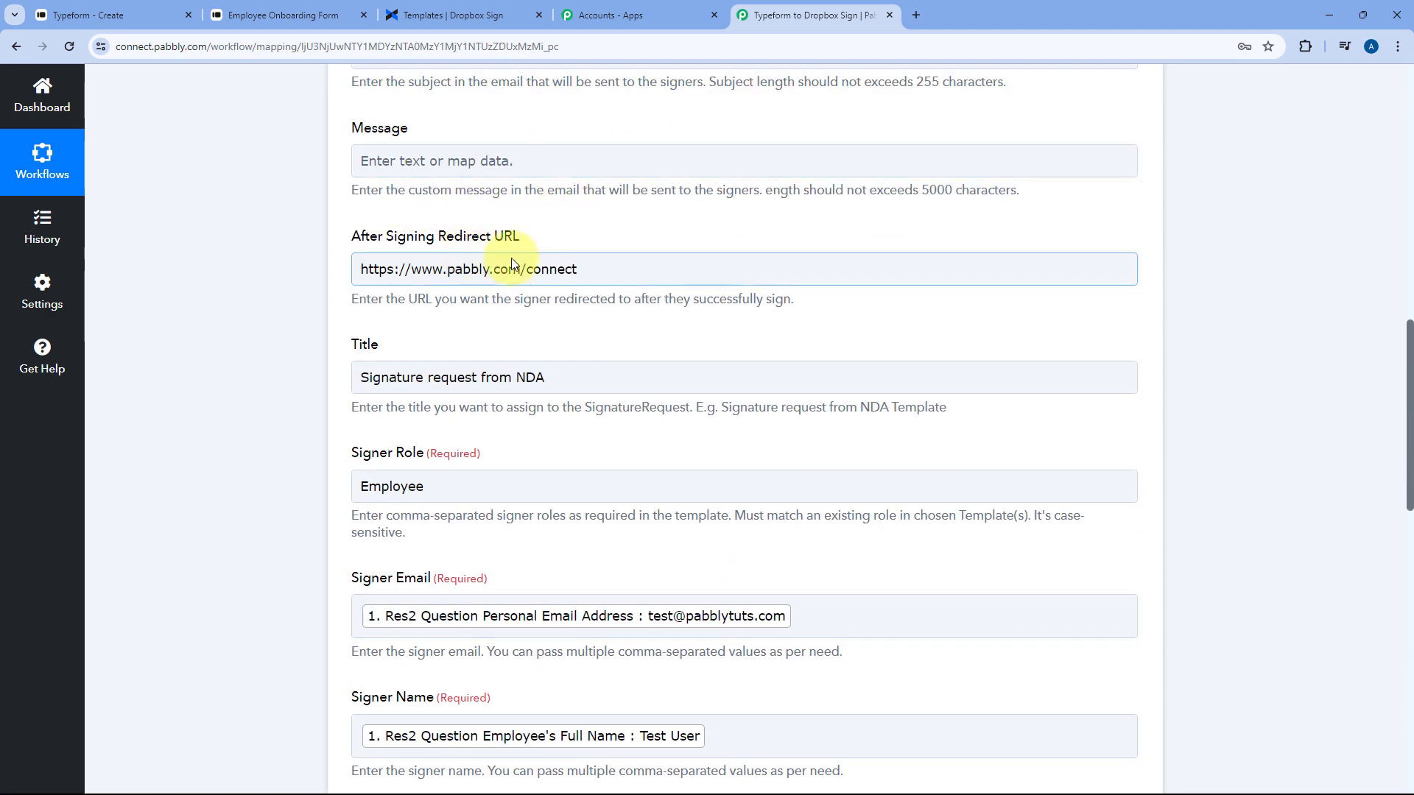
scroll(363, 265, "up", 5)
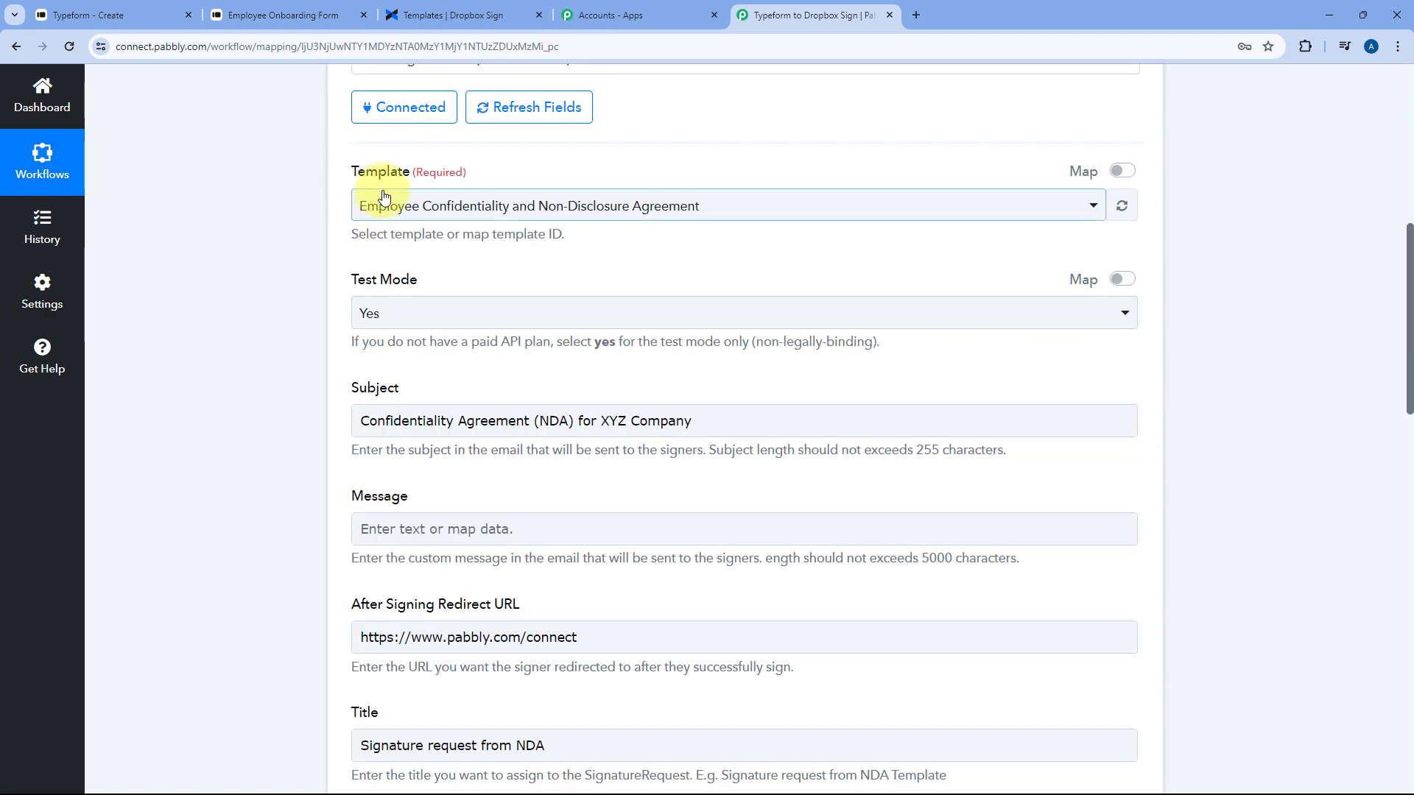
scroll(669, 233, "down", 12)
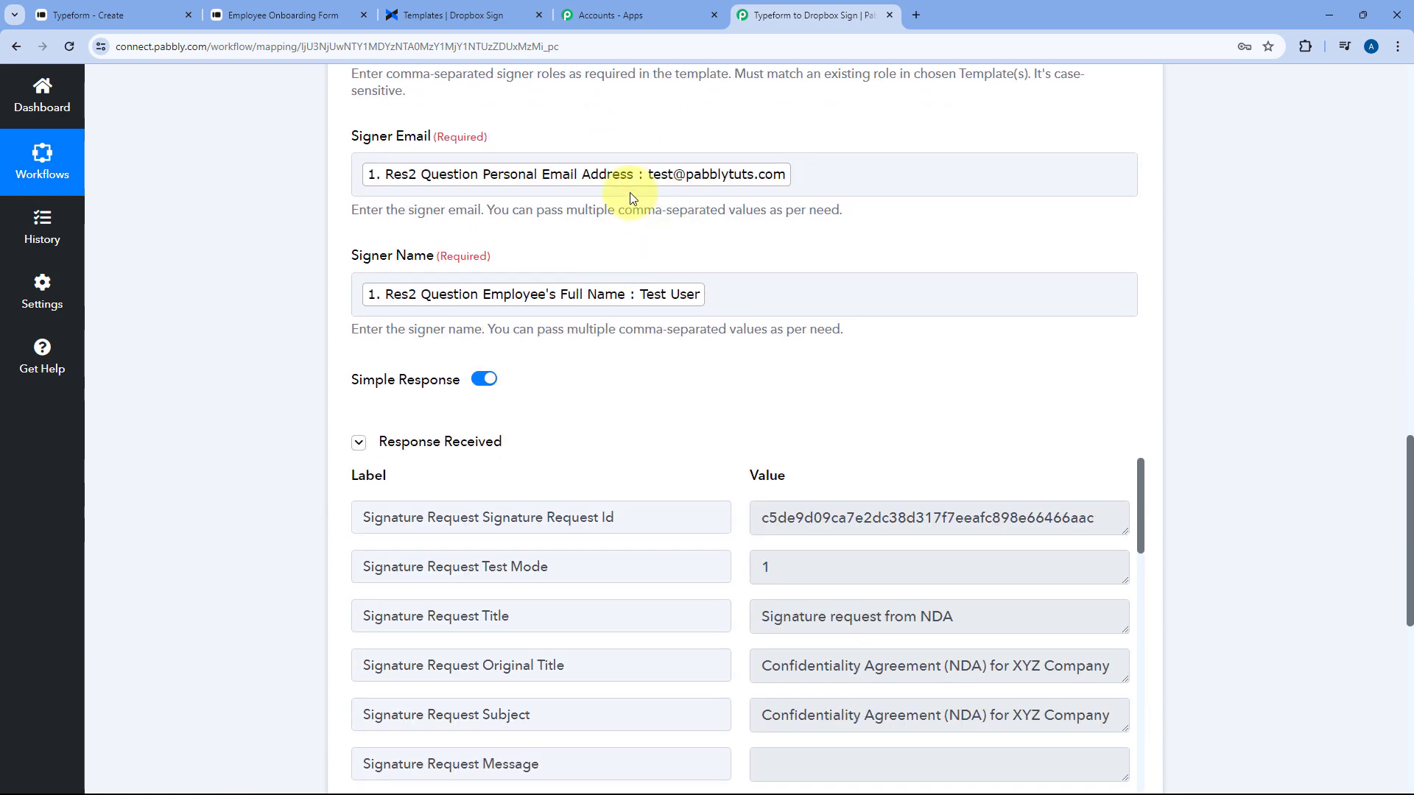
left_click(596, 195)
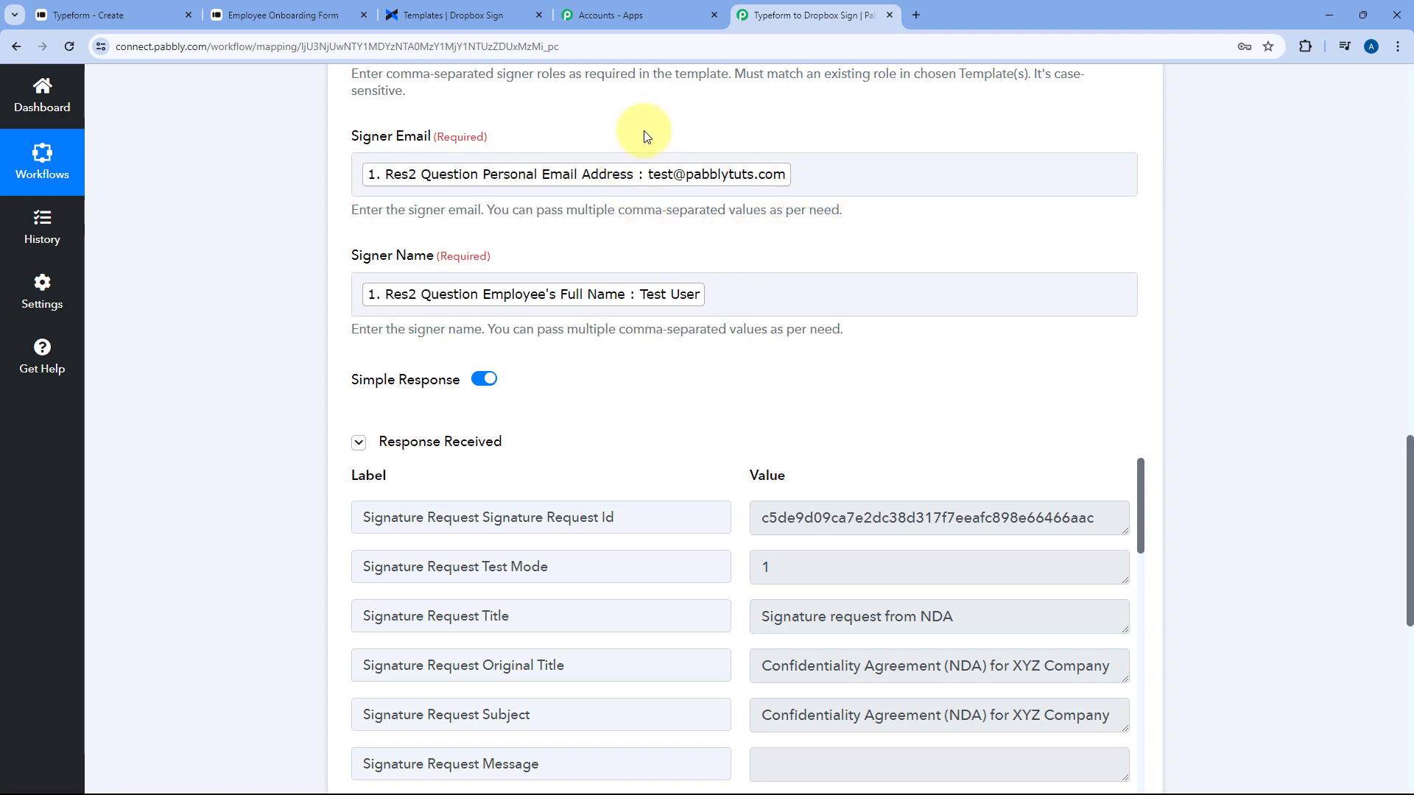
Open Gmail in a new tab and open the 'Confidentiality Agreement (NDA) for XYZ Company' email
left_click(916, 15)
type("m")
key("Return")
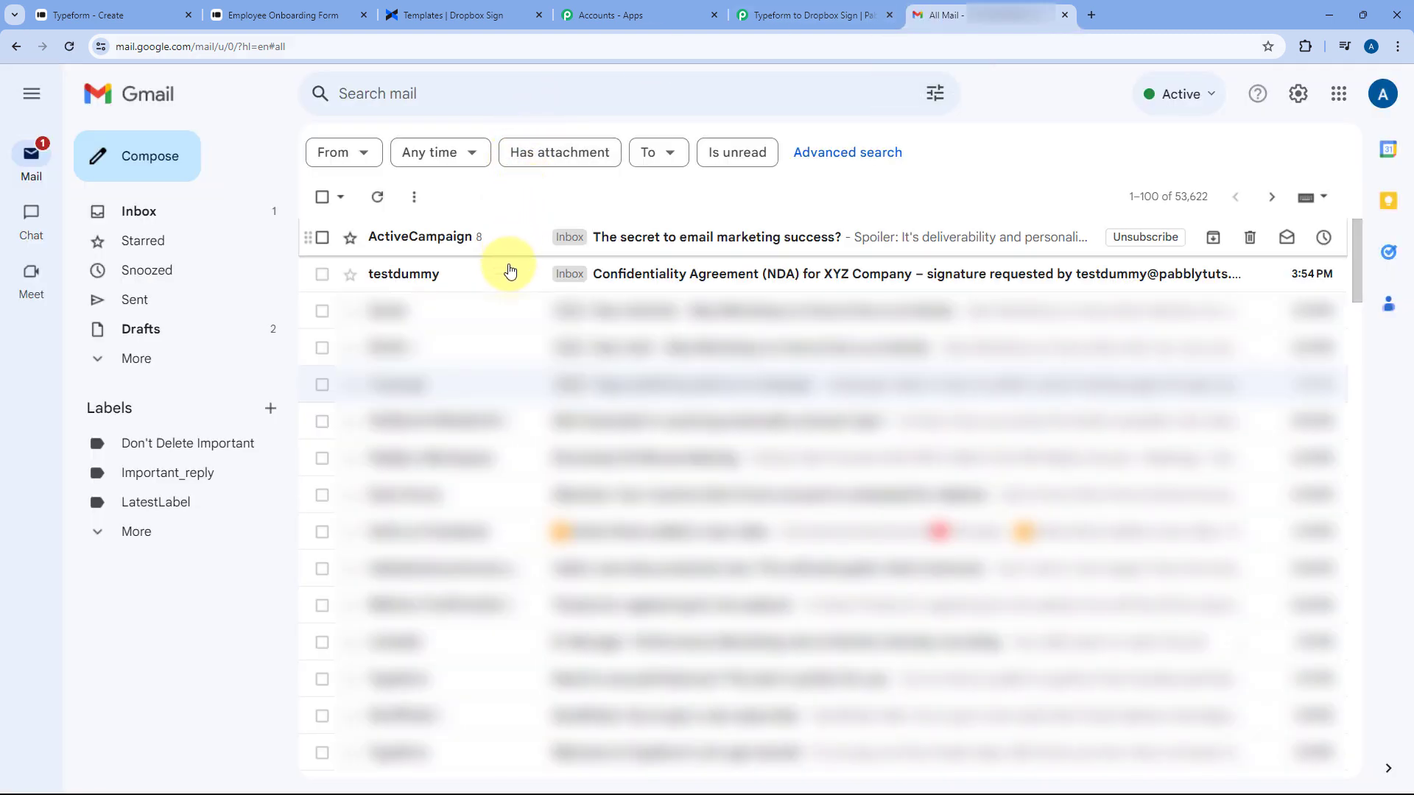
left_click(510, 271)
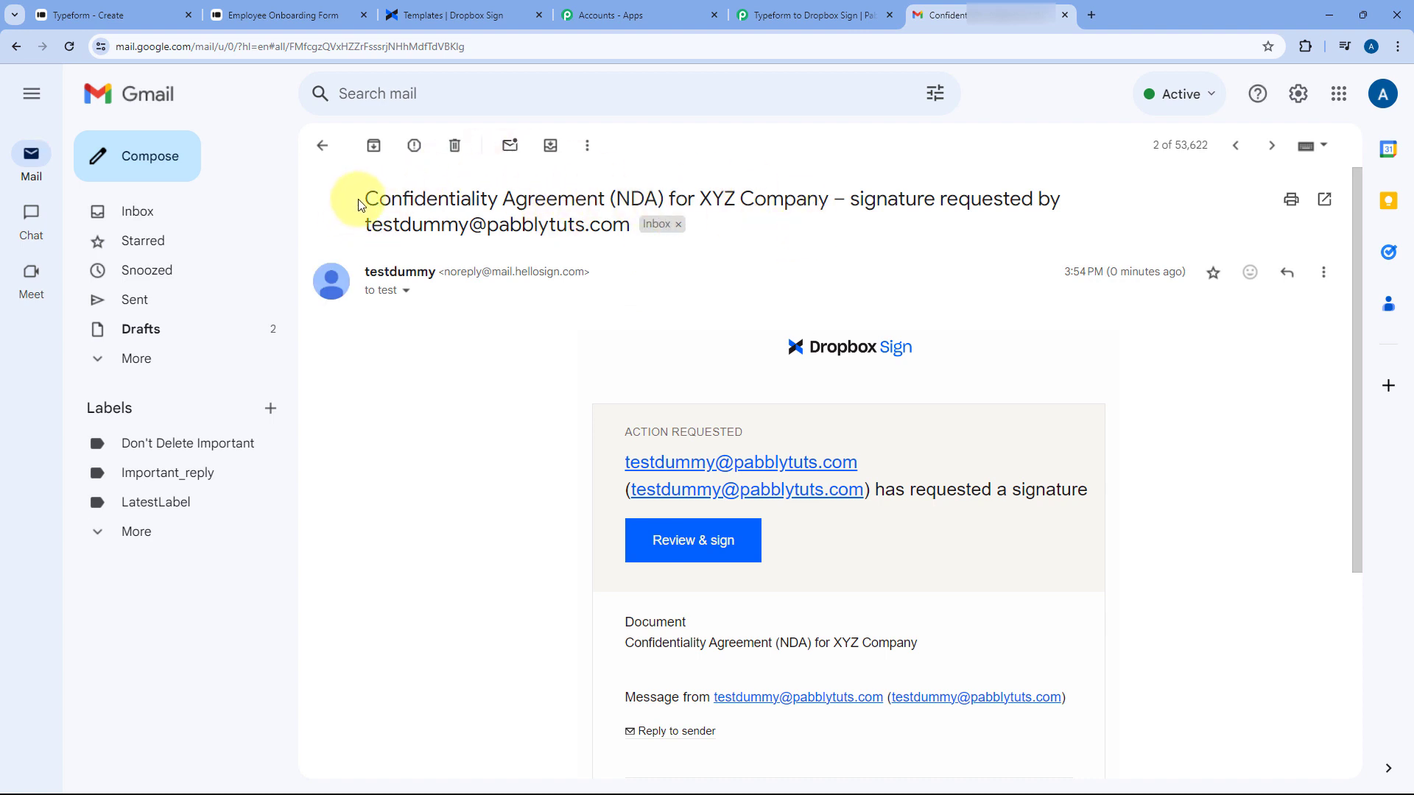
left_click_drag(362, 205, 826, 189)
Compare the email with the workflow's field mapping, ending at the email's Review & sign section
left_click(817, 14)
scroll(271, 321, "up", 3)
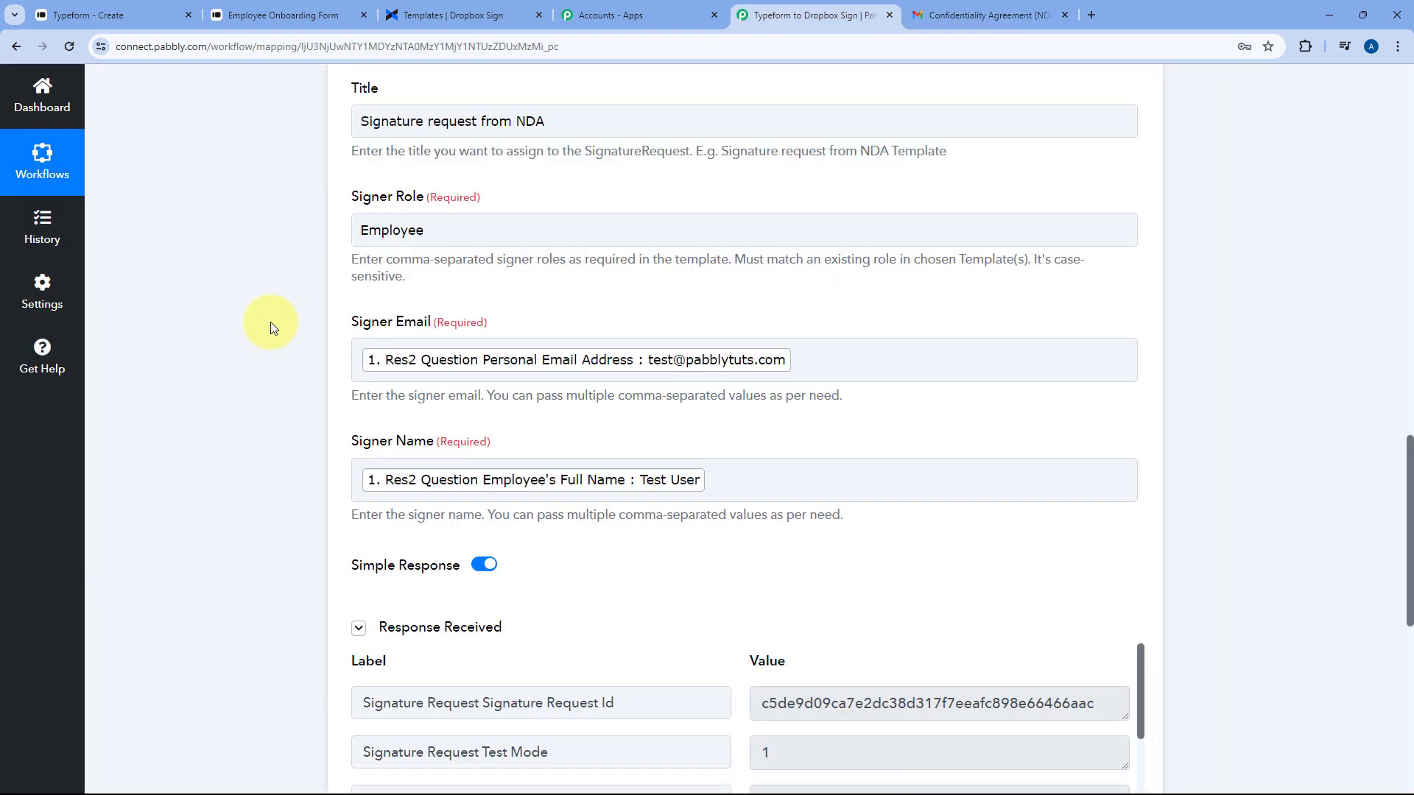
scroll(250, 321, "up", 8)
scroll(250, 321, "down", 2)
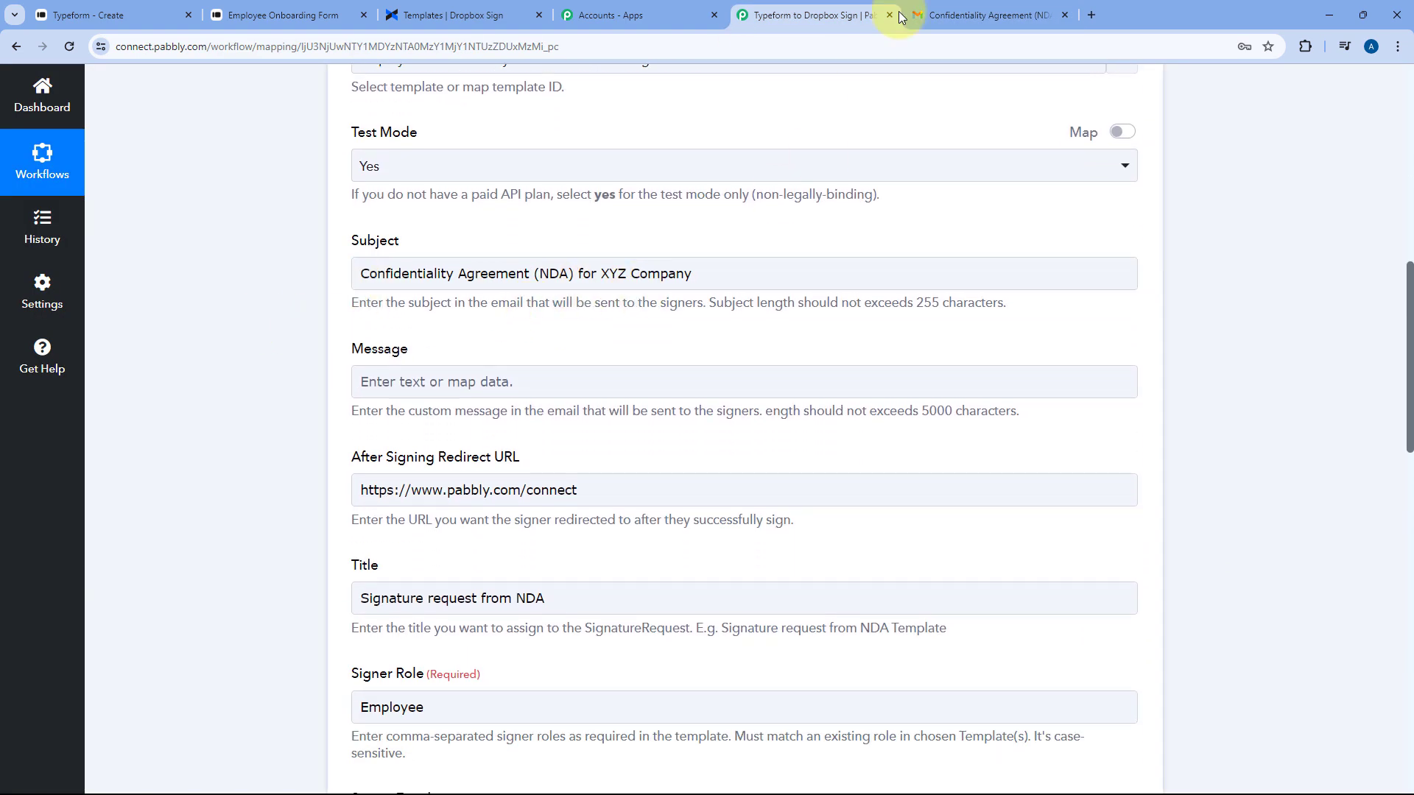
left_click(920, 15)
scroll(552, 324, "down", 5)
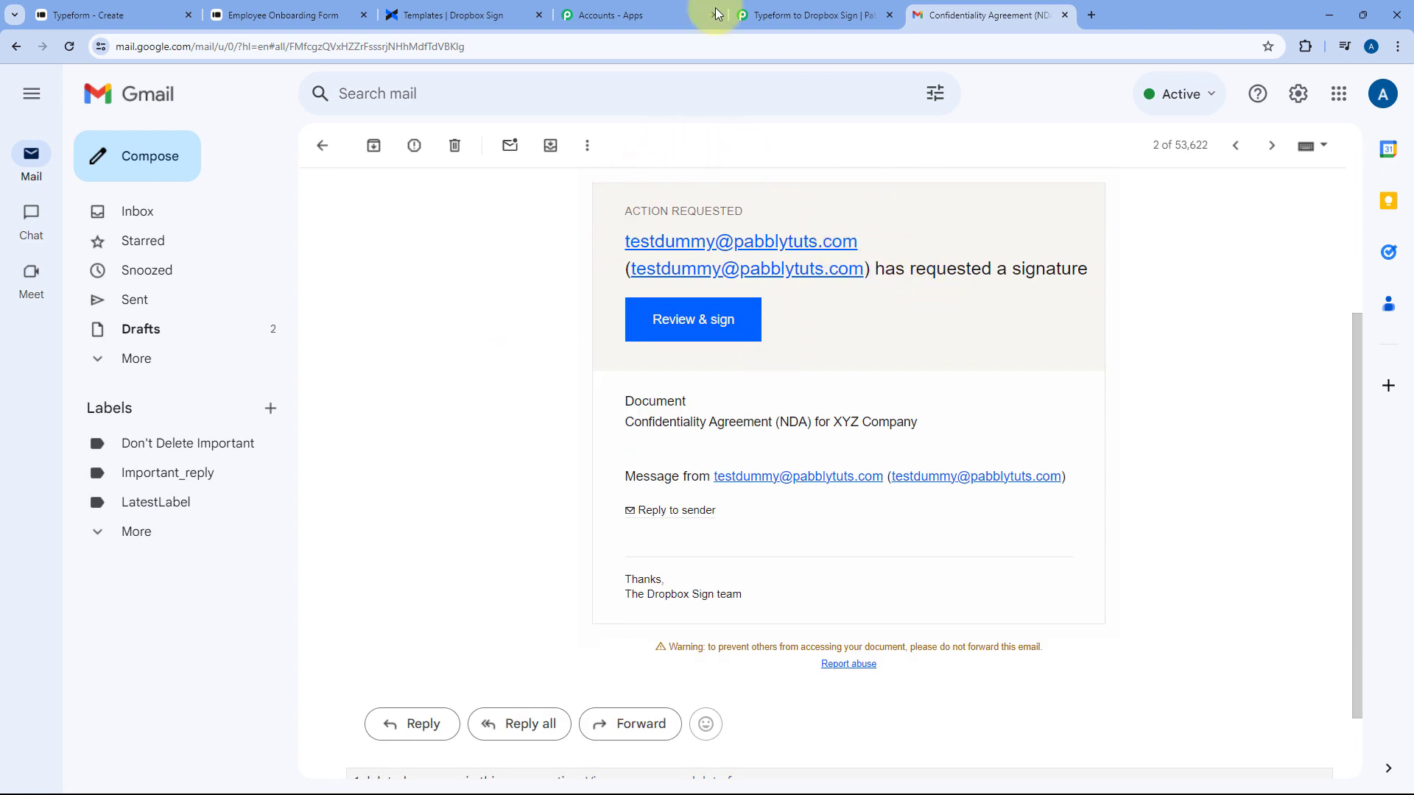
left_click(781, 15)
scroll(578, 202, "up", 3)
scroll(579, 202, "up", 3)
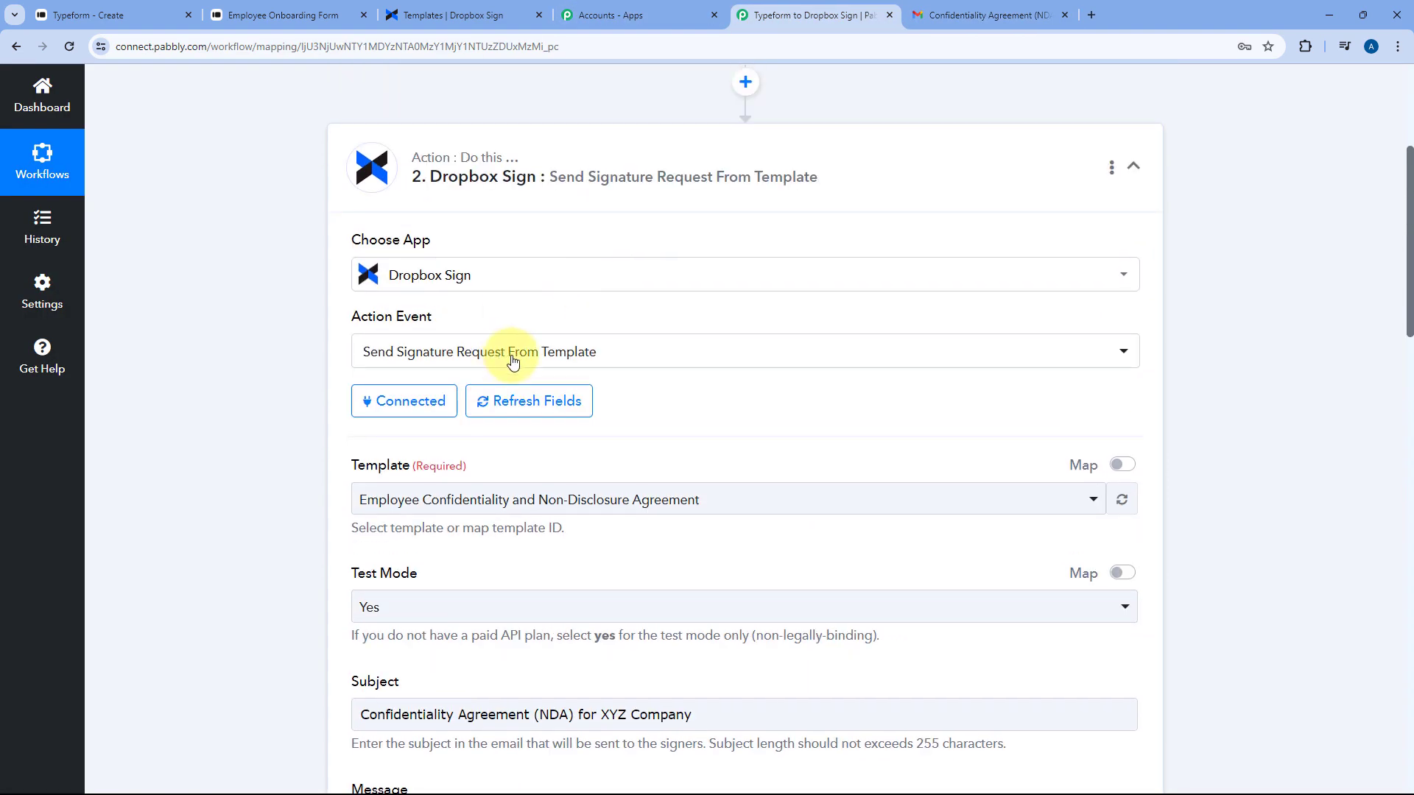
scroll(599, 357, "down", 3)
scroll(707, 210, "down", 3)
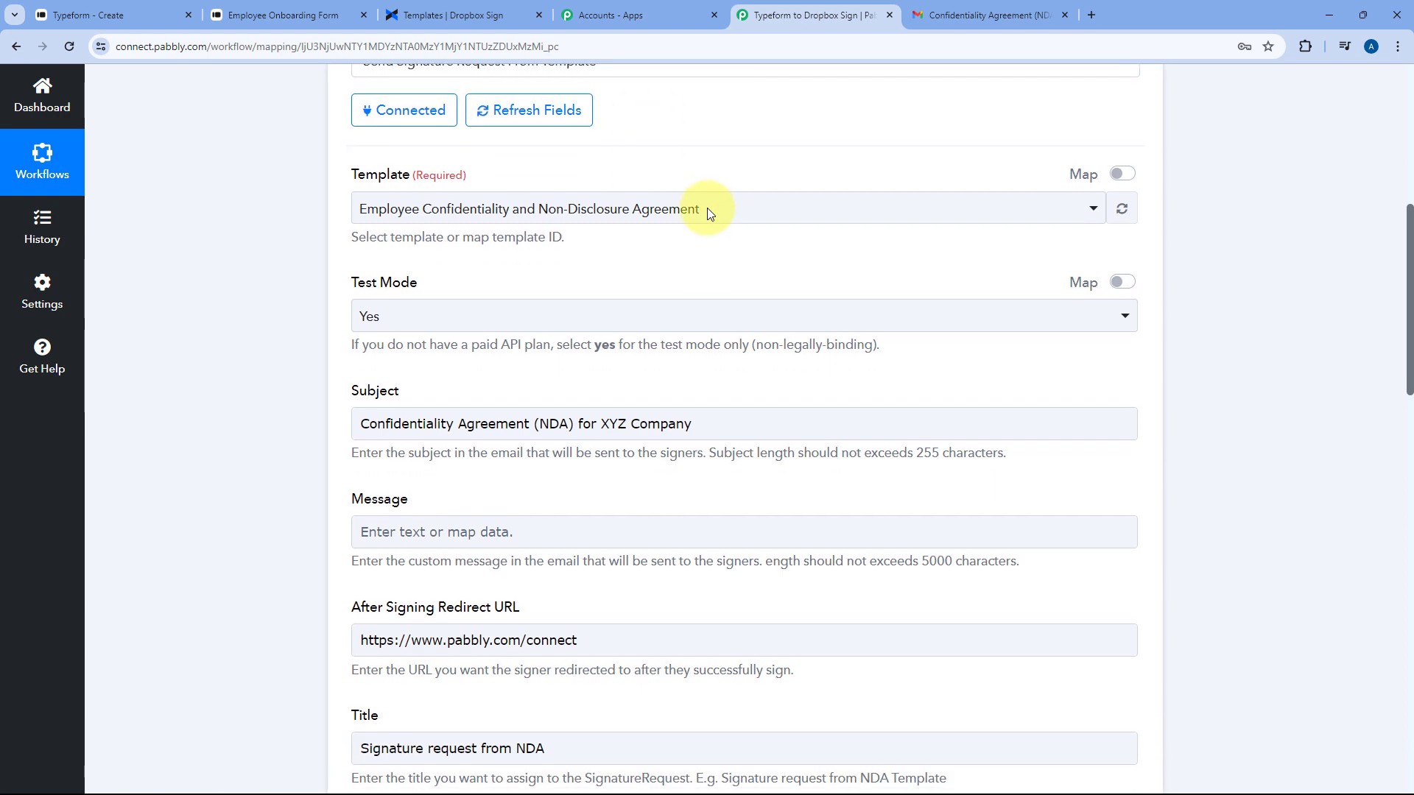
scroll(474, 271, "down", 2)
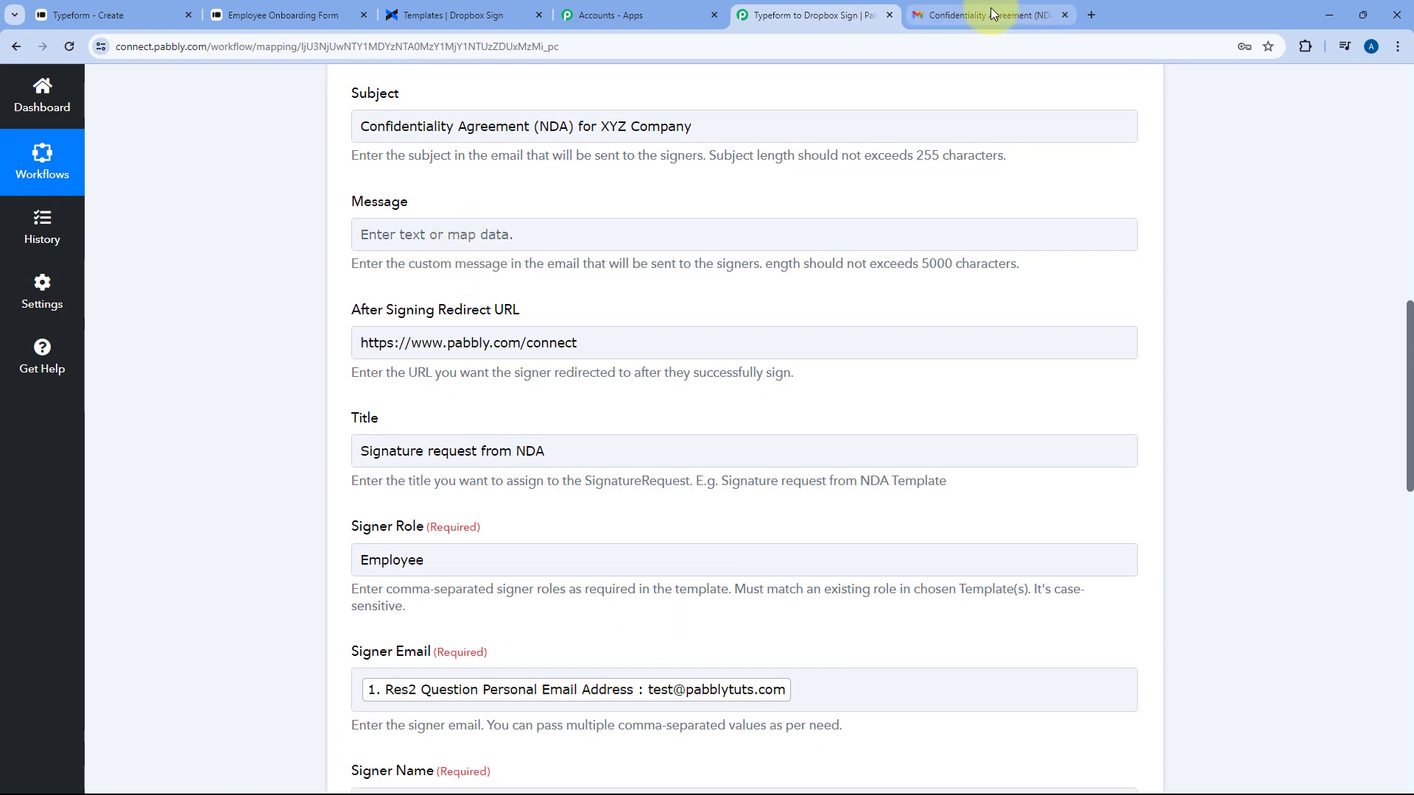
left_click(990, 15)
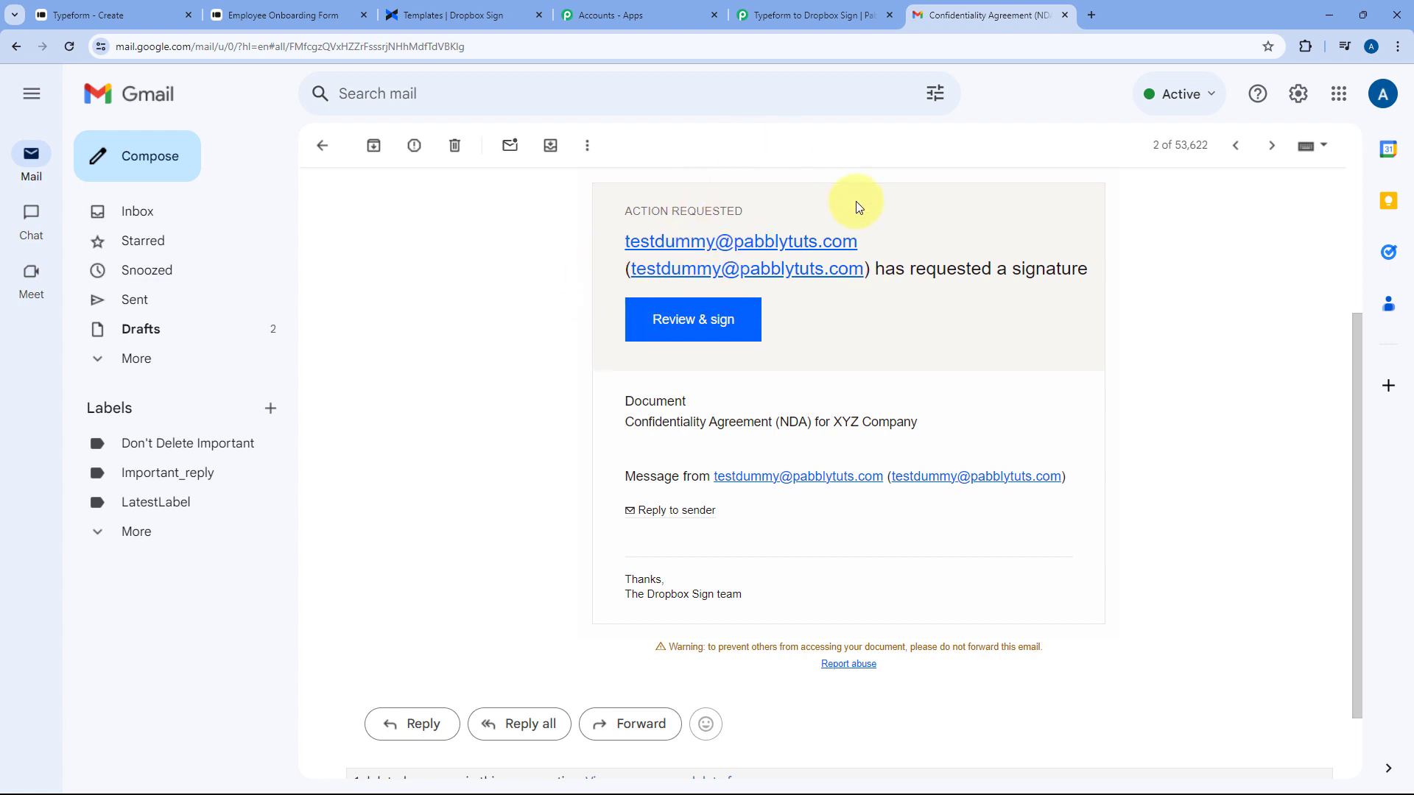
Open the NDA for review, dismiss the not-legally-binding notice, and scroll to the signature field
left_click(692, 326)
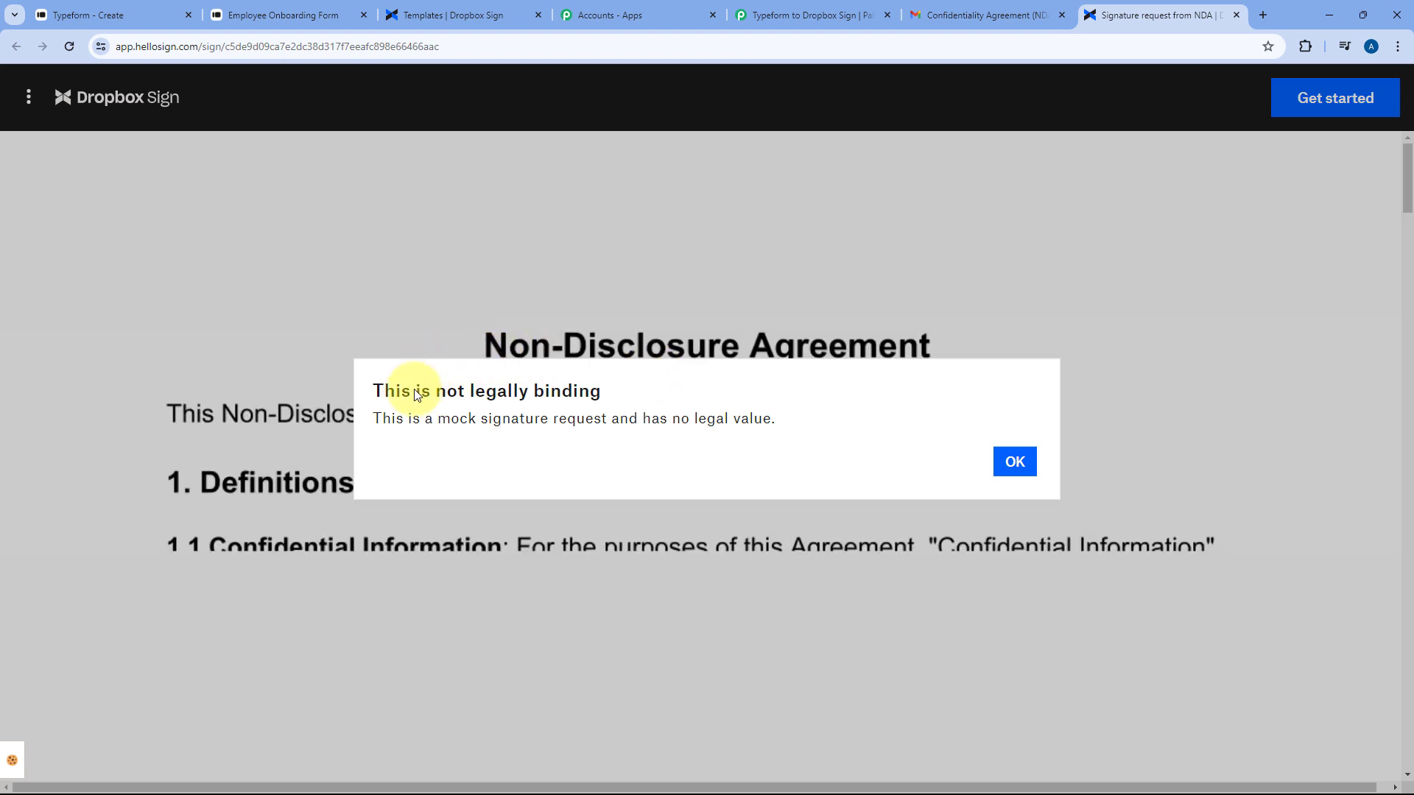
left_click(998, 452)
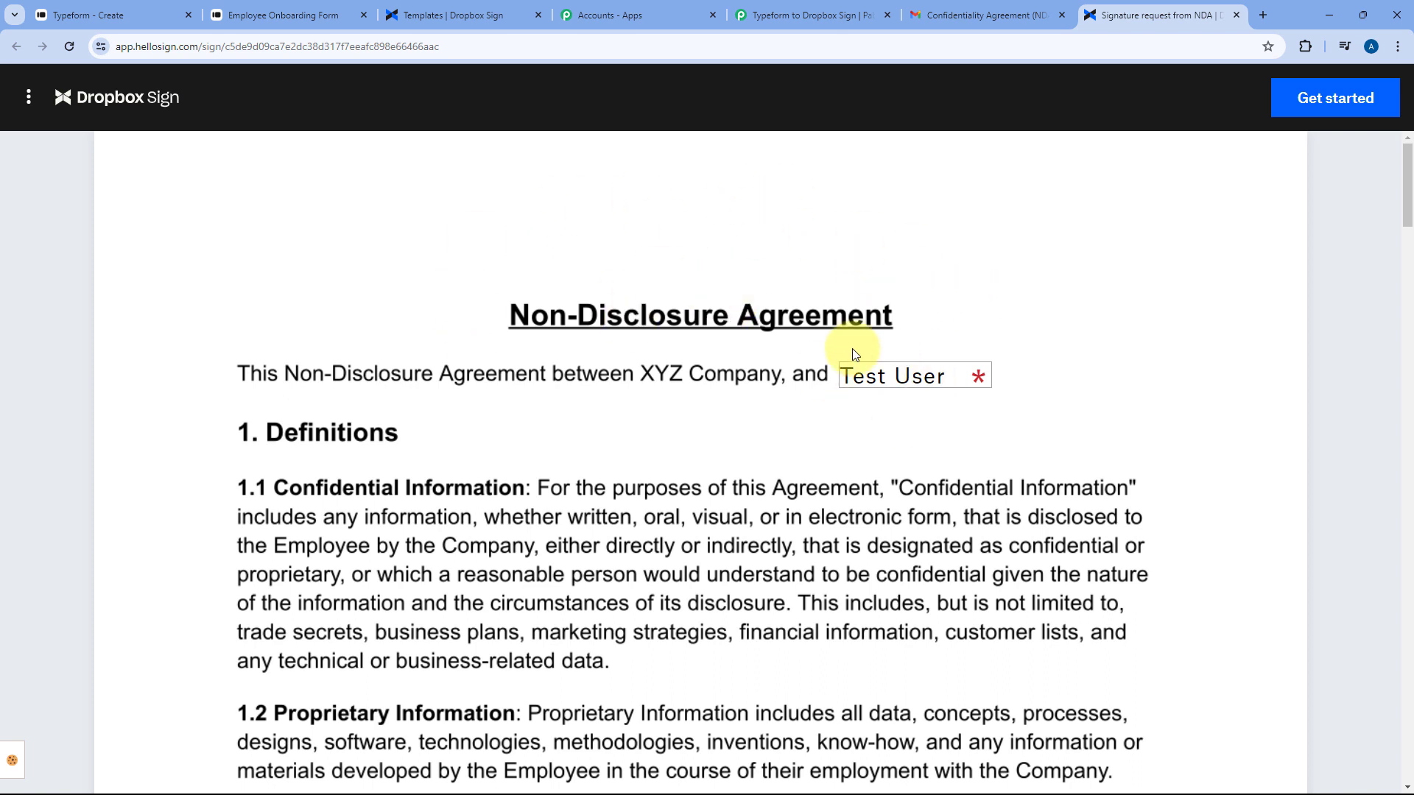
left_click(806, 14)
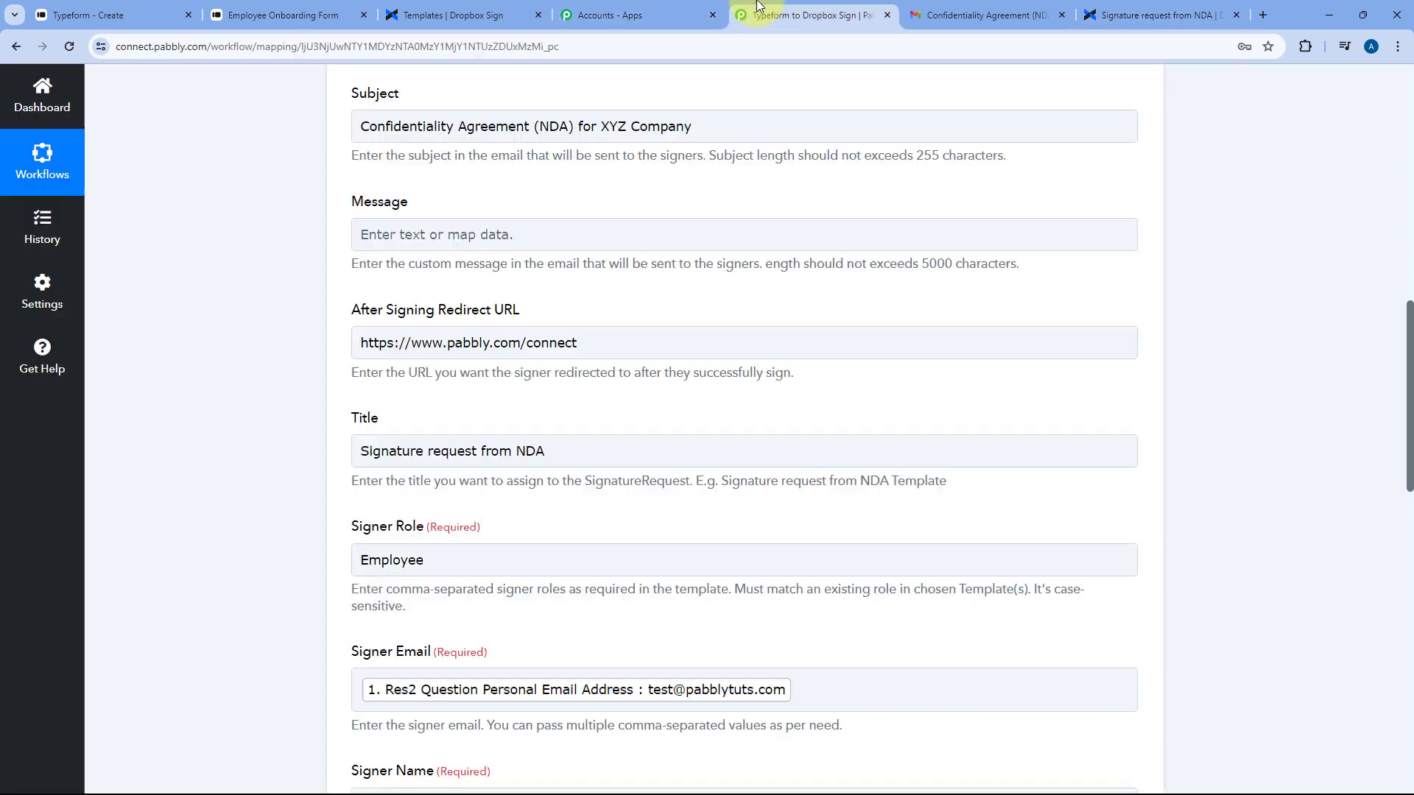
scroll(368, 402, "down", 5)
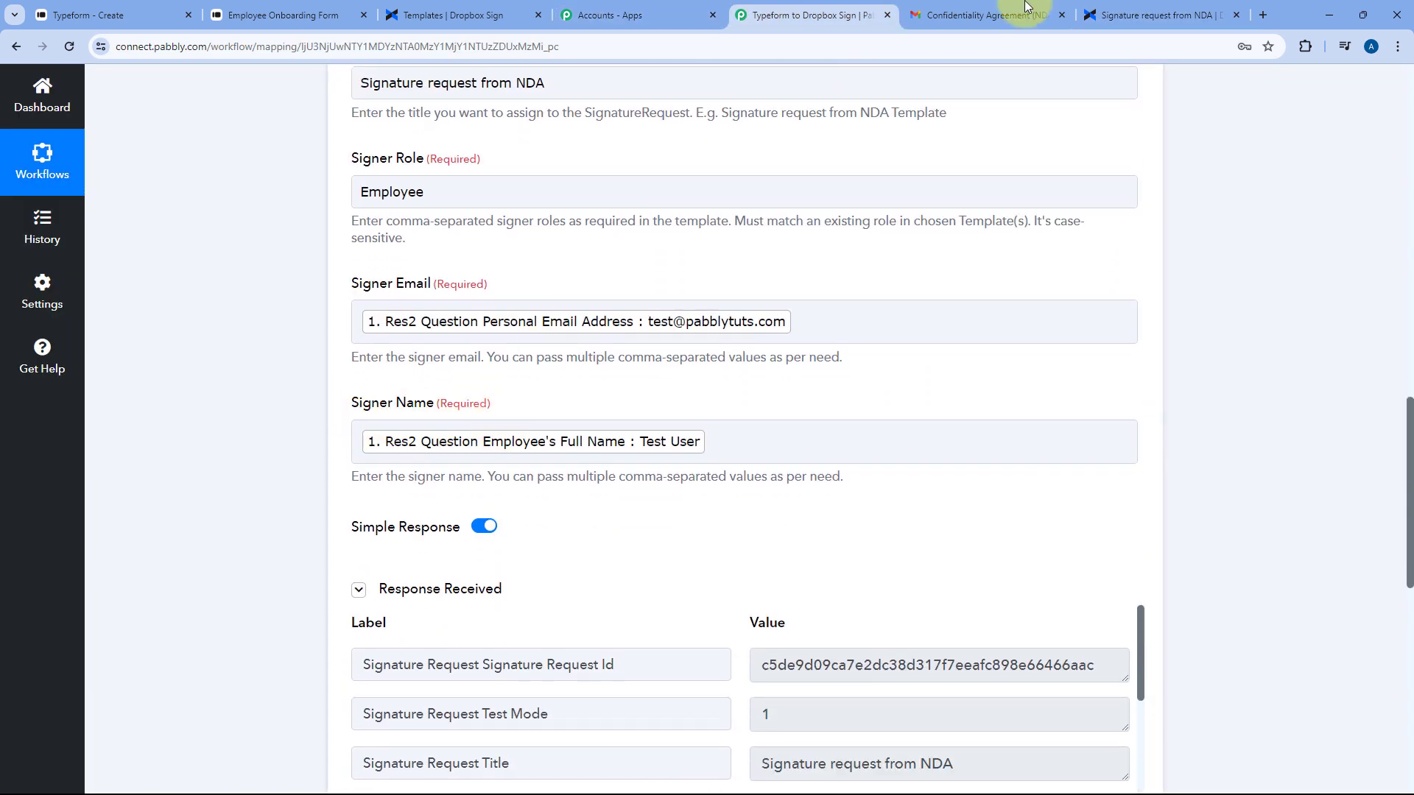
left_click(1164, 15)
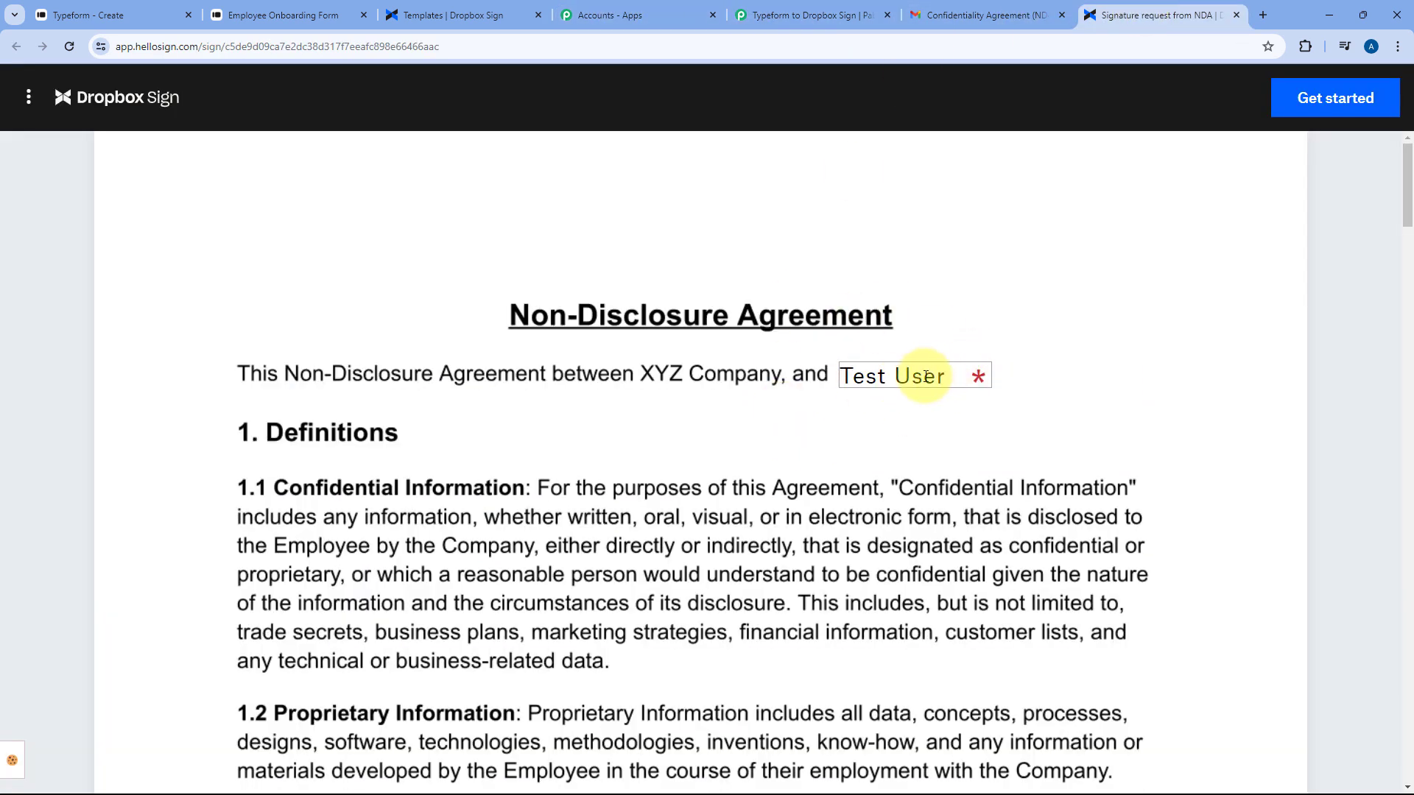
scroll(1035, 367, "down", 2)
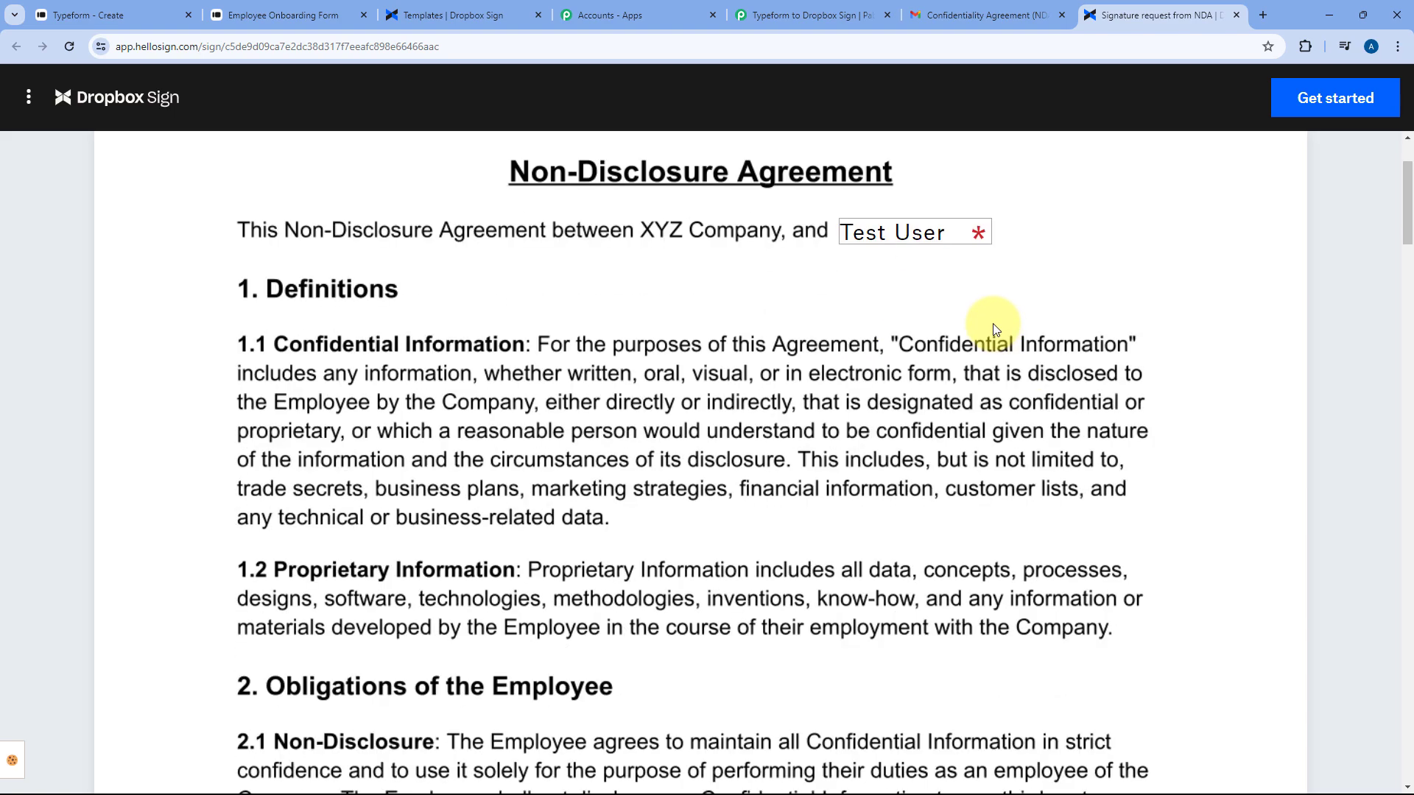
mouse_move(1409, 191)
left_mouse_down()
mouse_move(1406, 650)
mouse_move(1389, 567)
left_mouse_up()
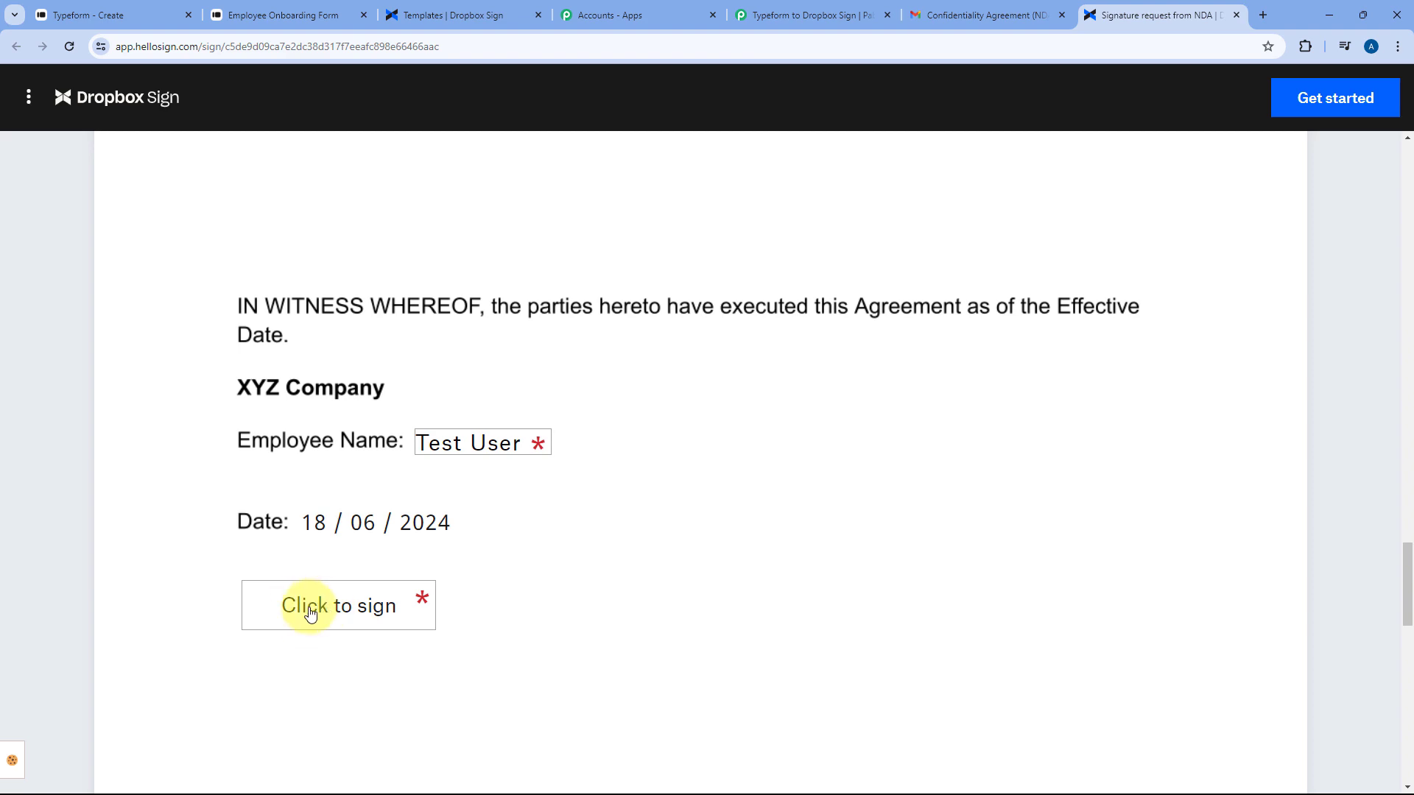
Draw and insert a signature, then continue and agree to sign the NDA
left_click(335, 613)
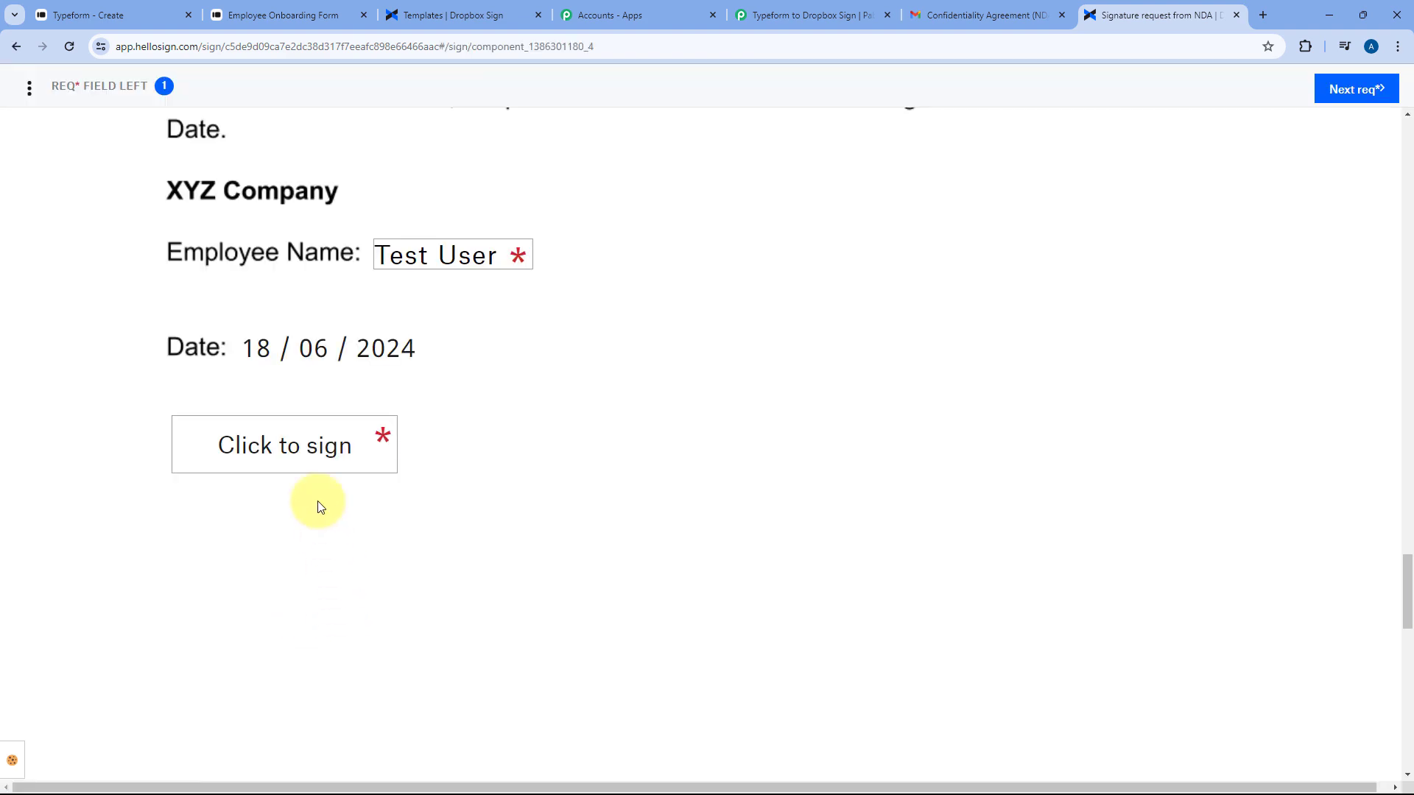
left_click(306, 445)
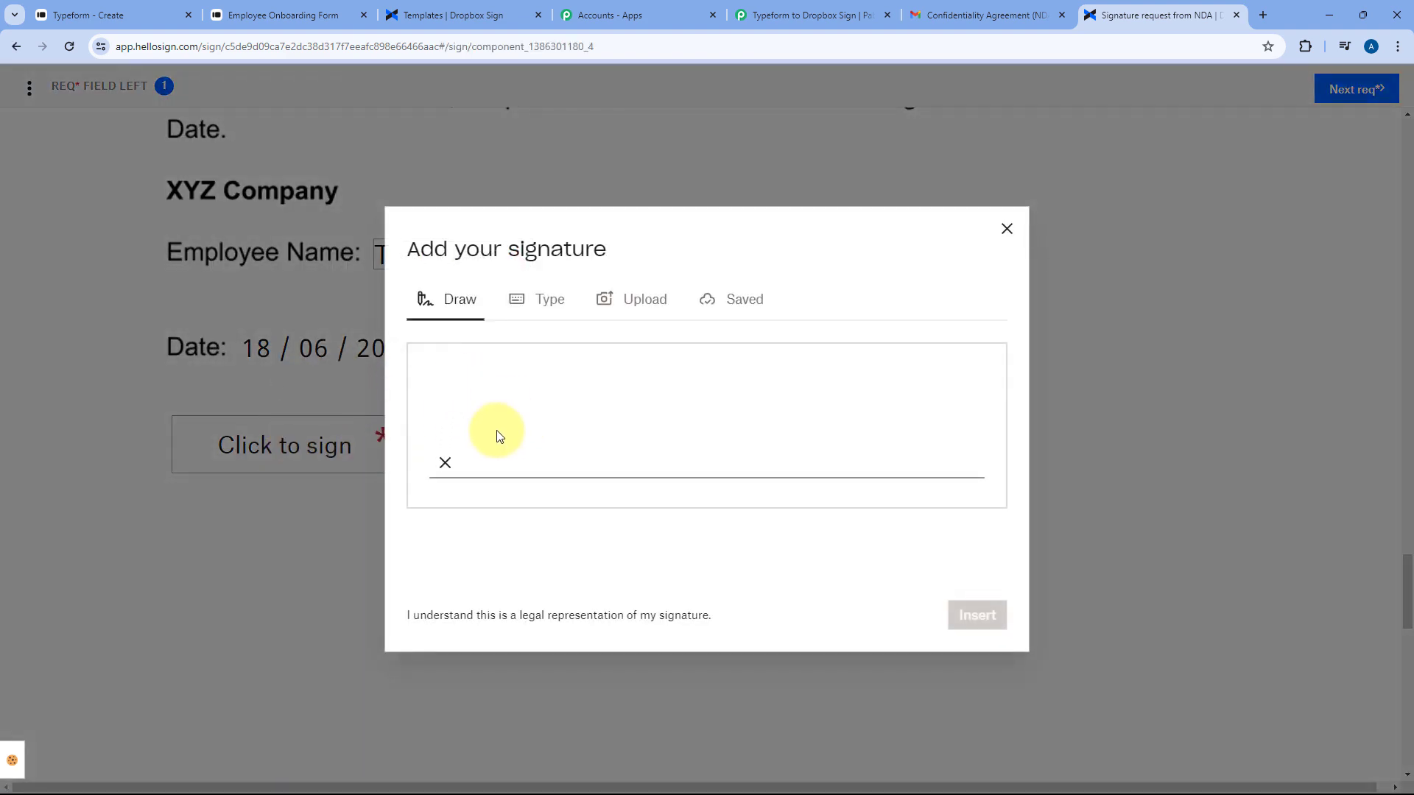
mouse_move(496, 432)
left_mouse_down()
mouse_move(542, 394)
mouse_move(752, 381)
left_mouse_up()
left_click_drag(626, 421, 736, 374)
left_click(973, 617)
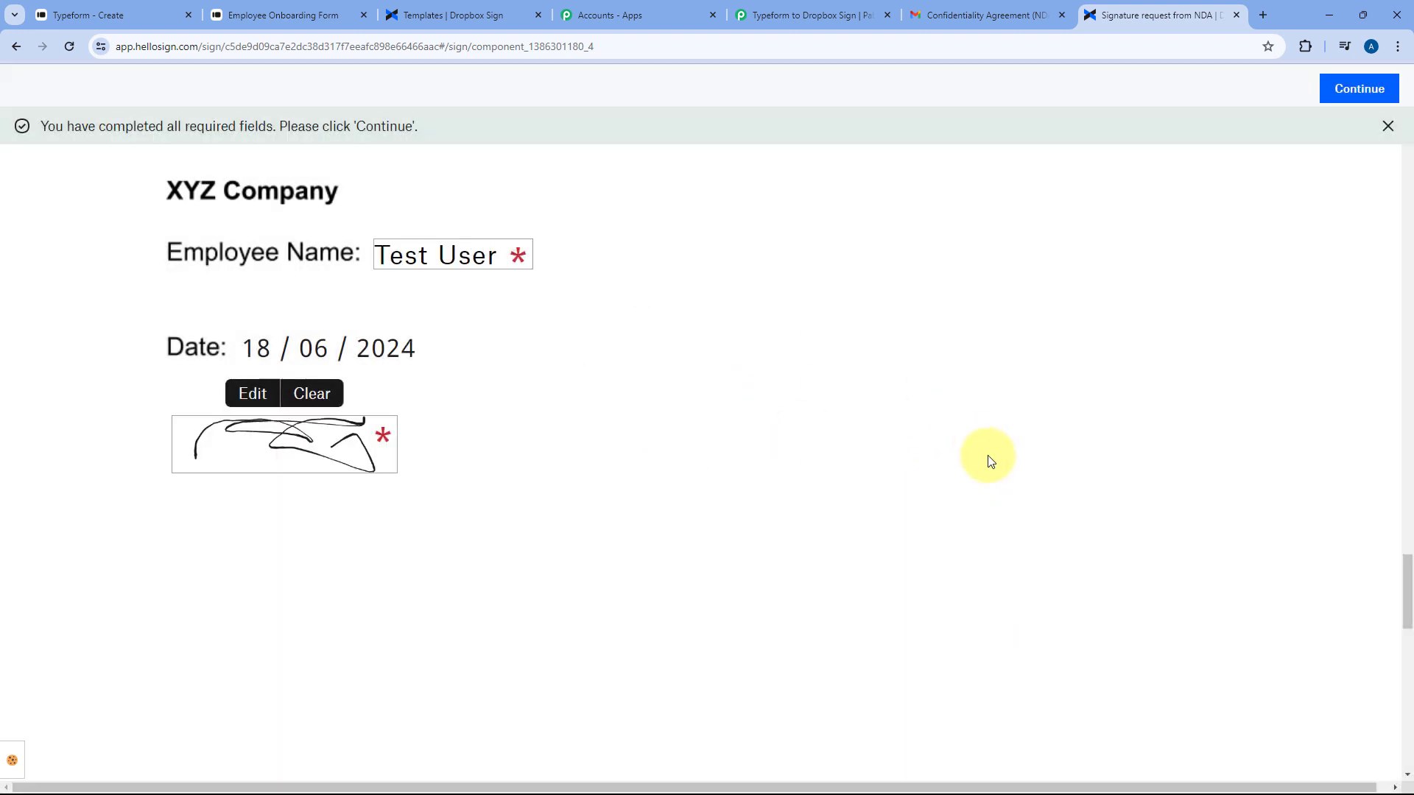
left_click(1367, 90)
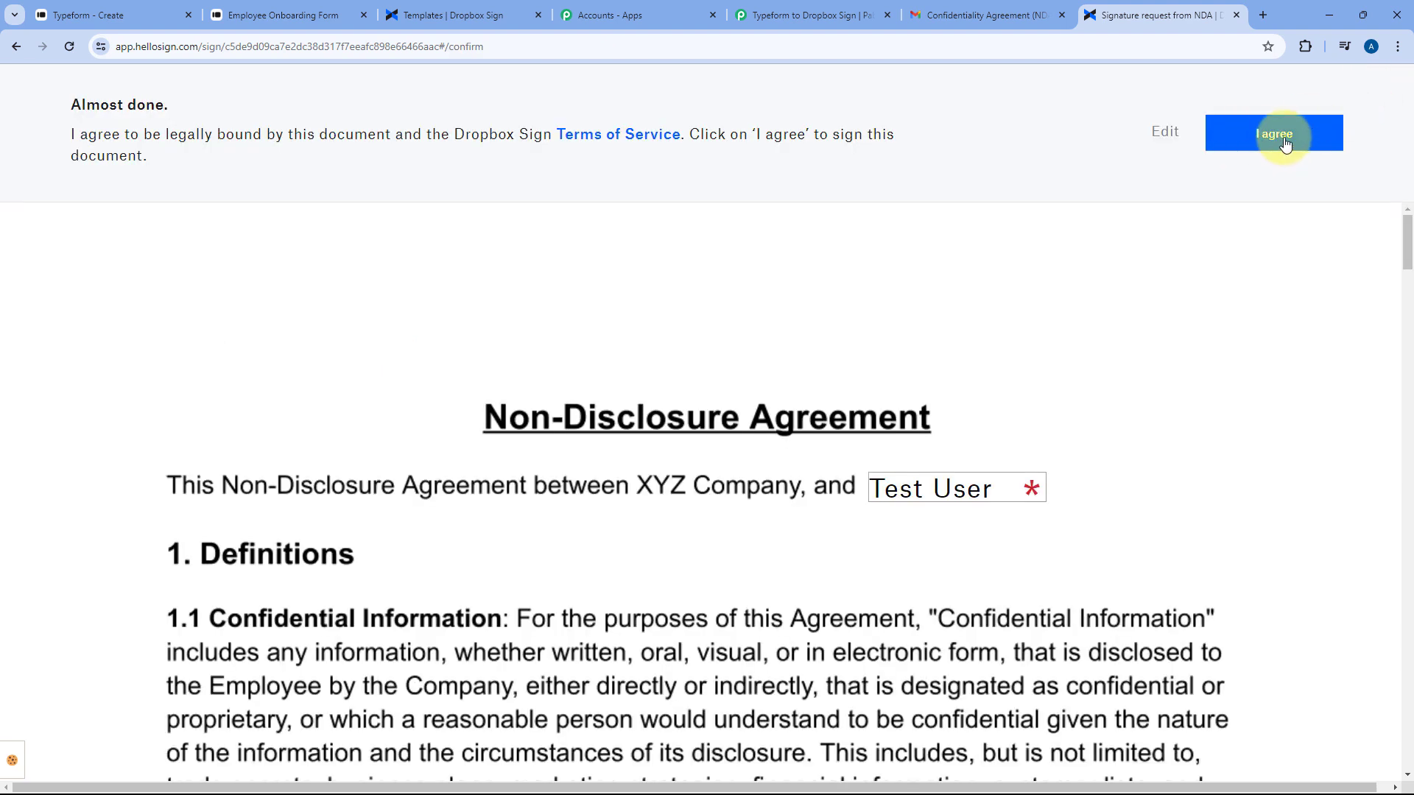
left_click(1285, 140)
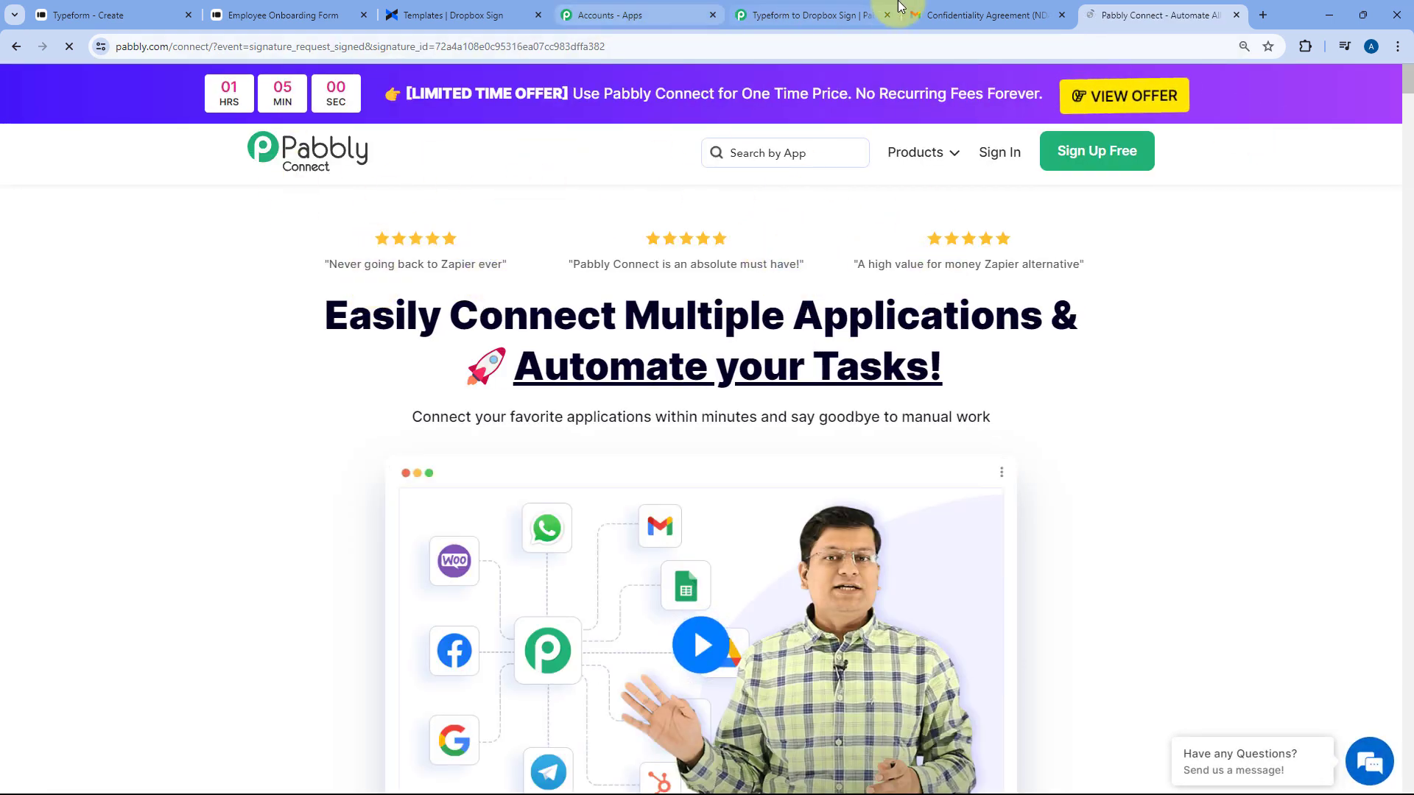
View the Pabbly Connect redirect page and close its limited-time offer popup
left_click(876, 16)
scroll(324, 316, "up", 3)
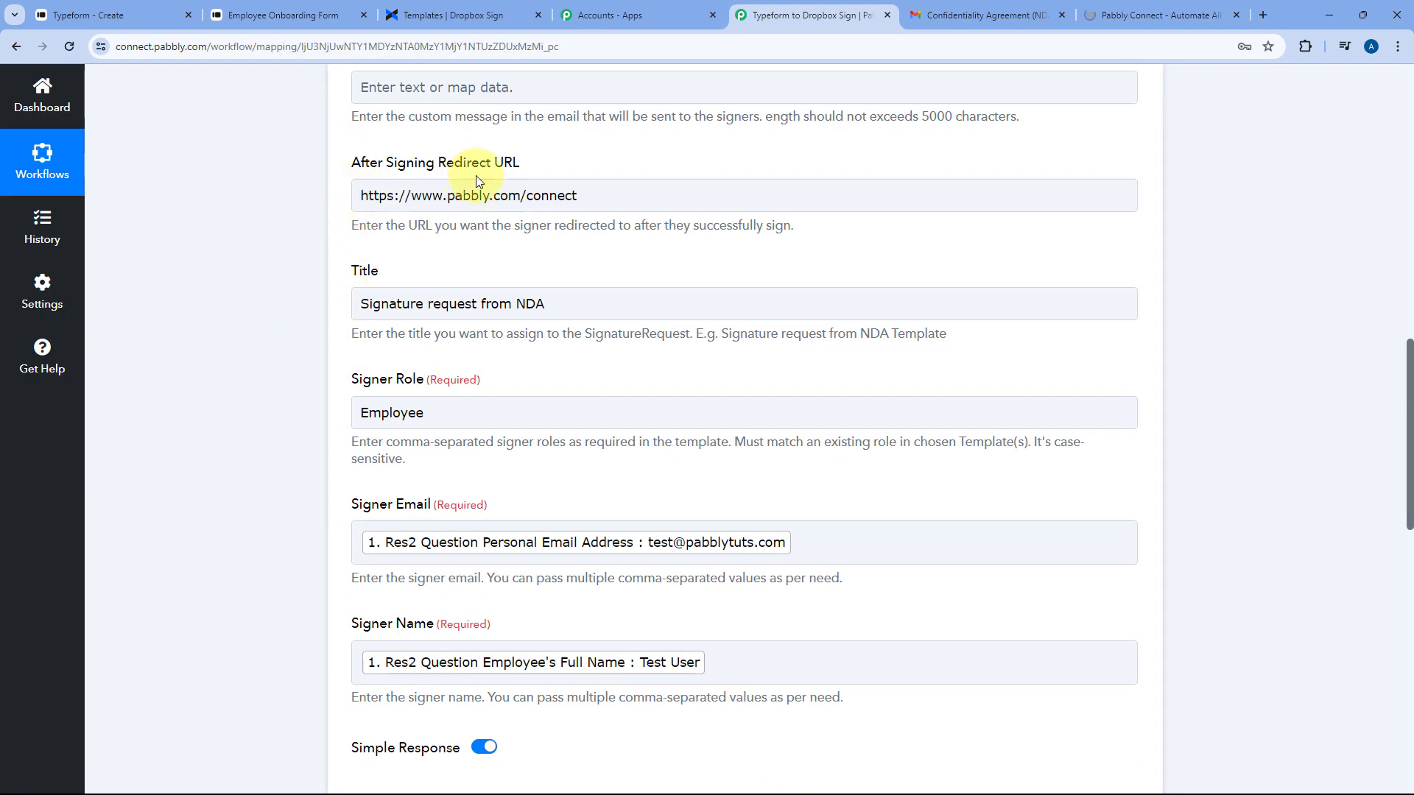
left_click(1153, 14)
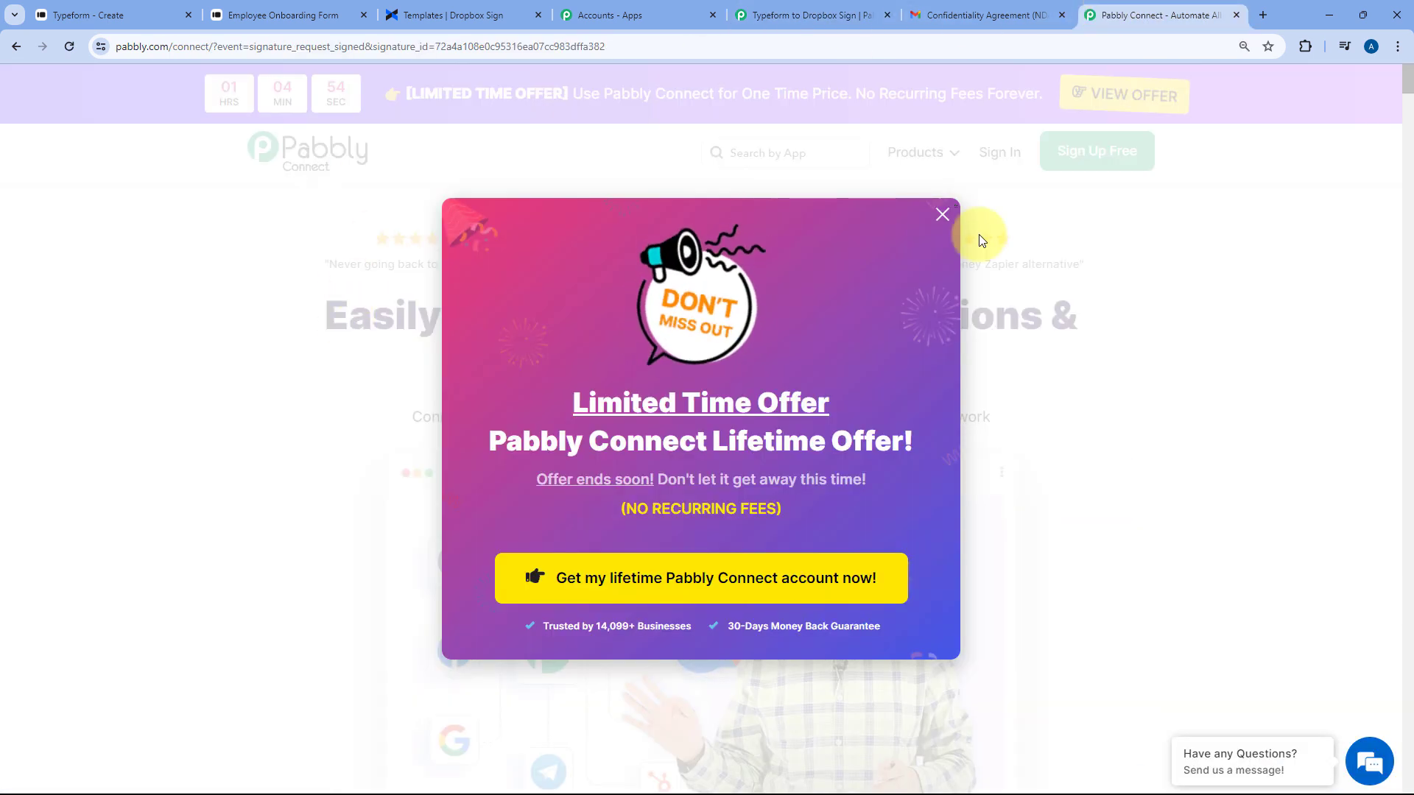
left_click(942, 215)
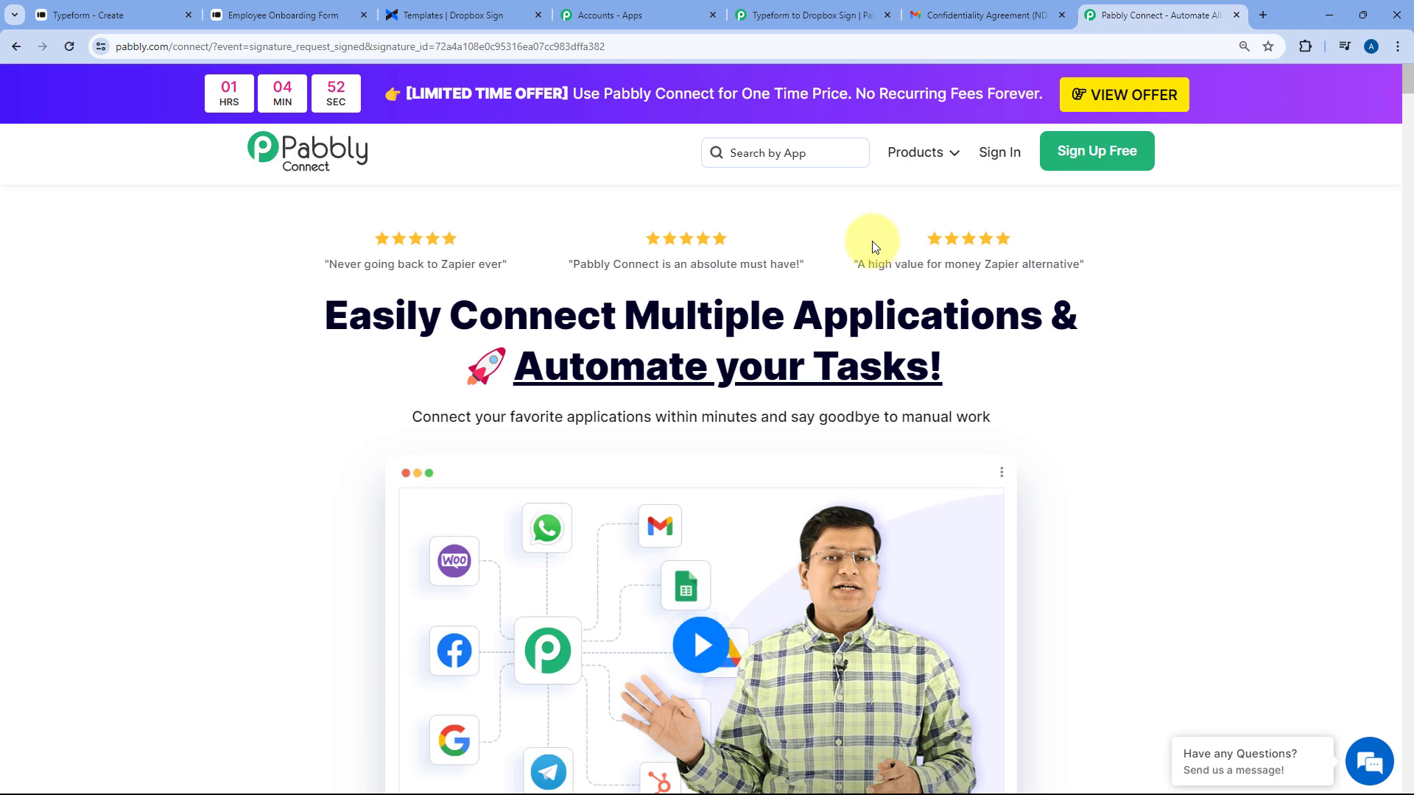
Collapse the Dropbox Sign action step and bring up the Employee Onboarding Form tab
left_click(872, 15)
scroll(788, 302, "up", 12)
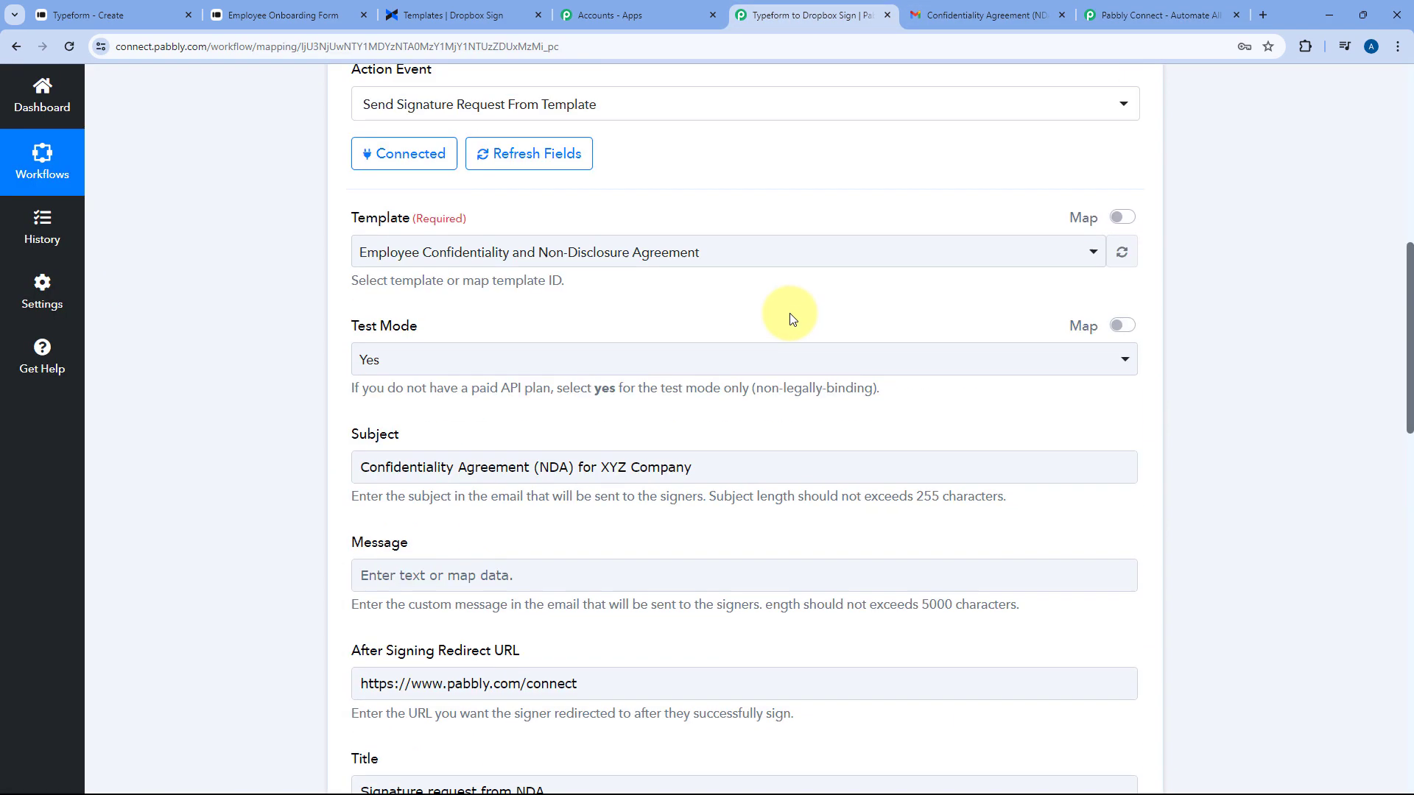
scroll(775, 339, "up", 1)
left_click(779, 369)
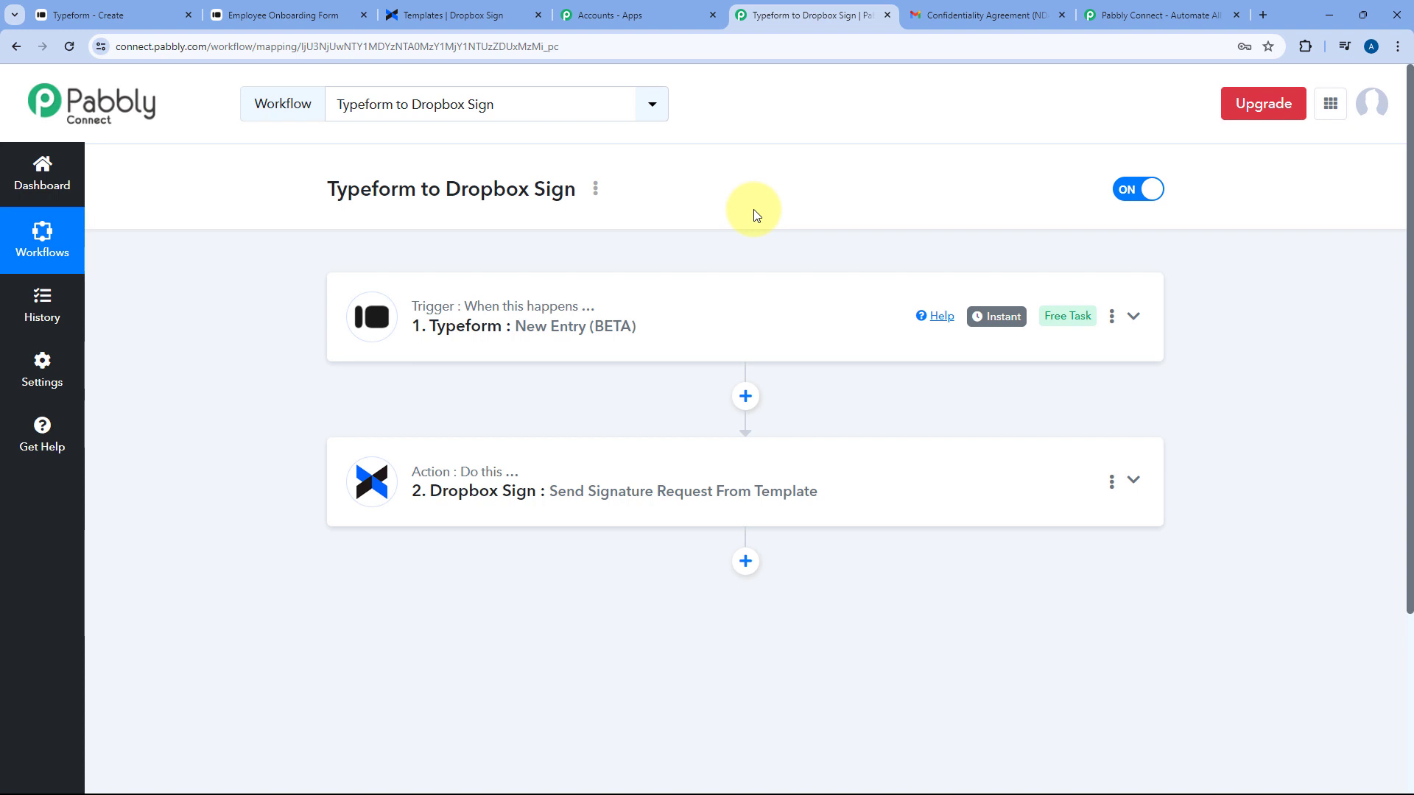
left_click(327, 7)
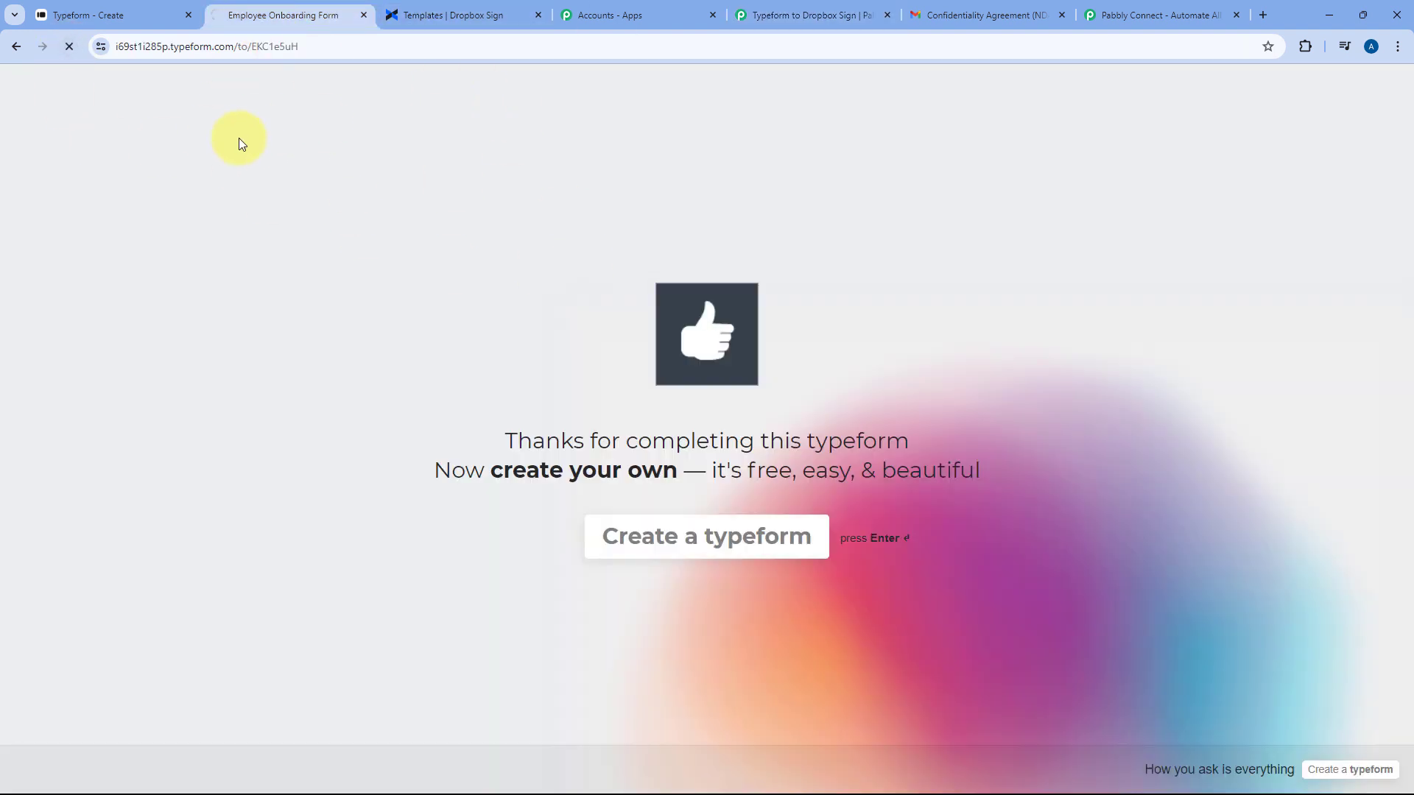
Enter the full name, email address and phone number answers in the onboarding form
left_click(801, 6)
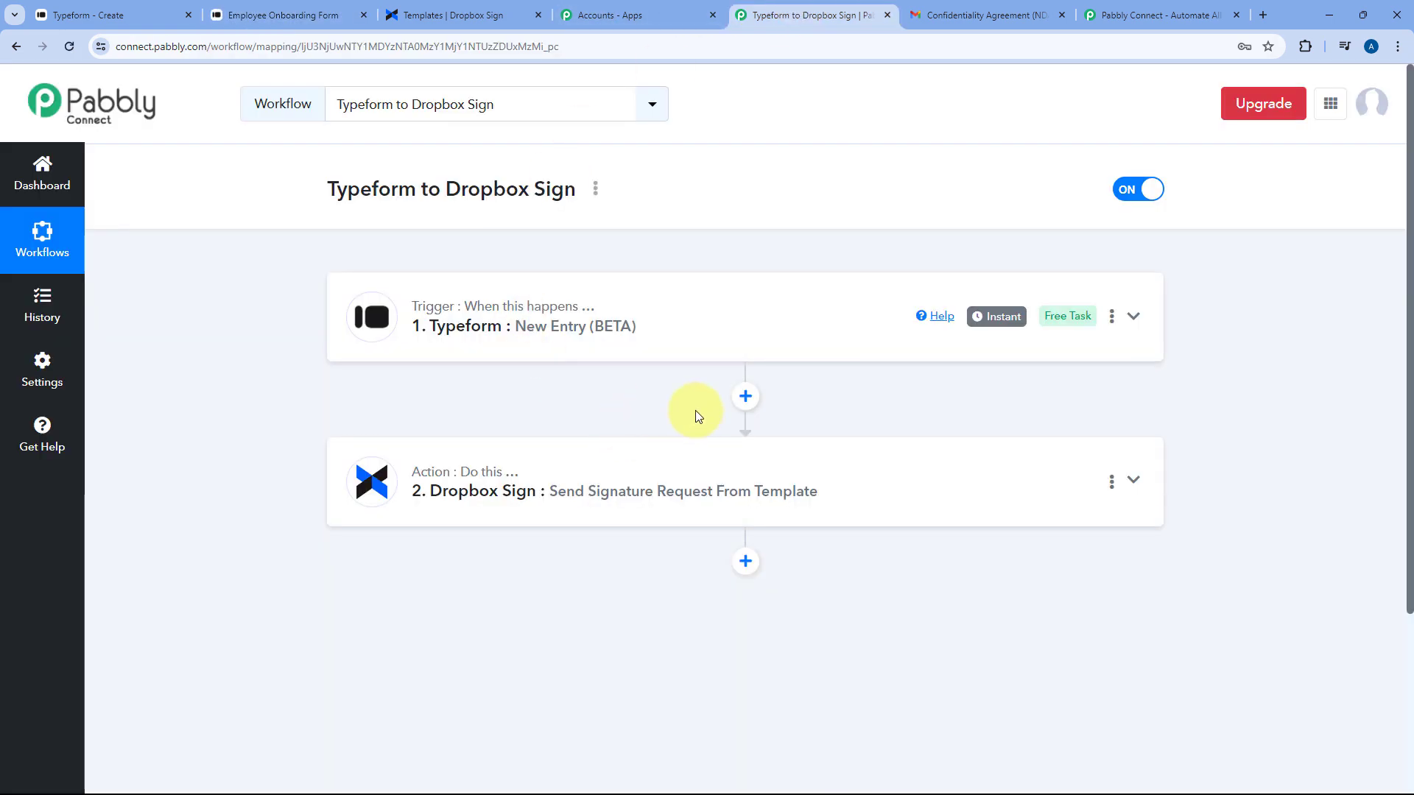
left_click(309, 7)
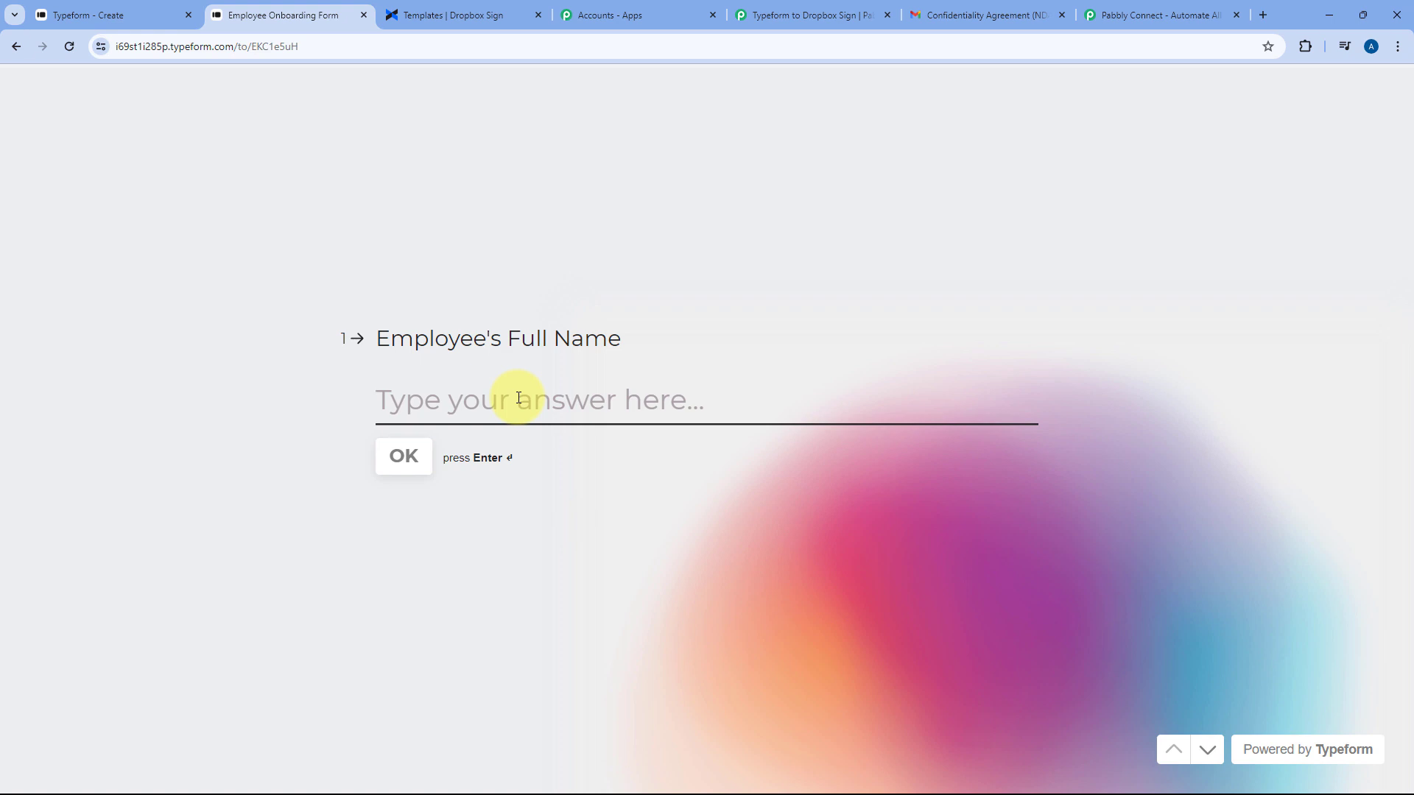
type("Dummy Name")
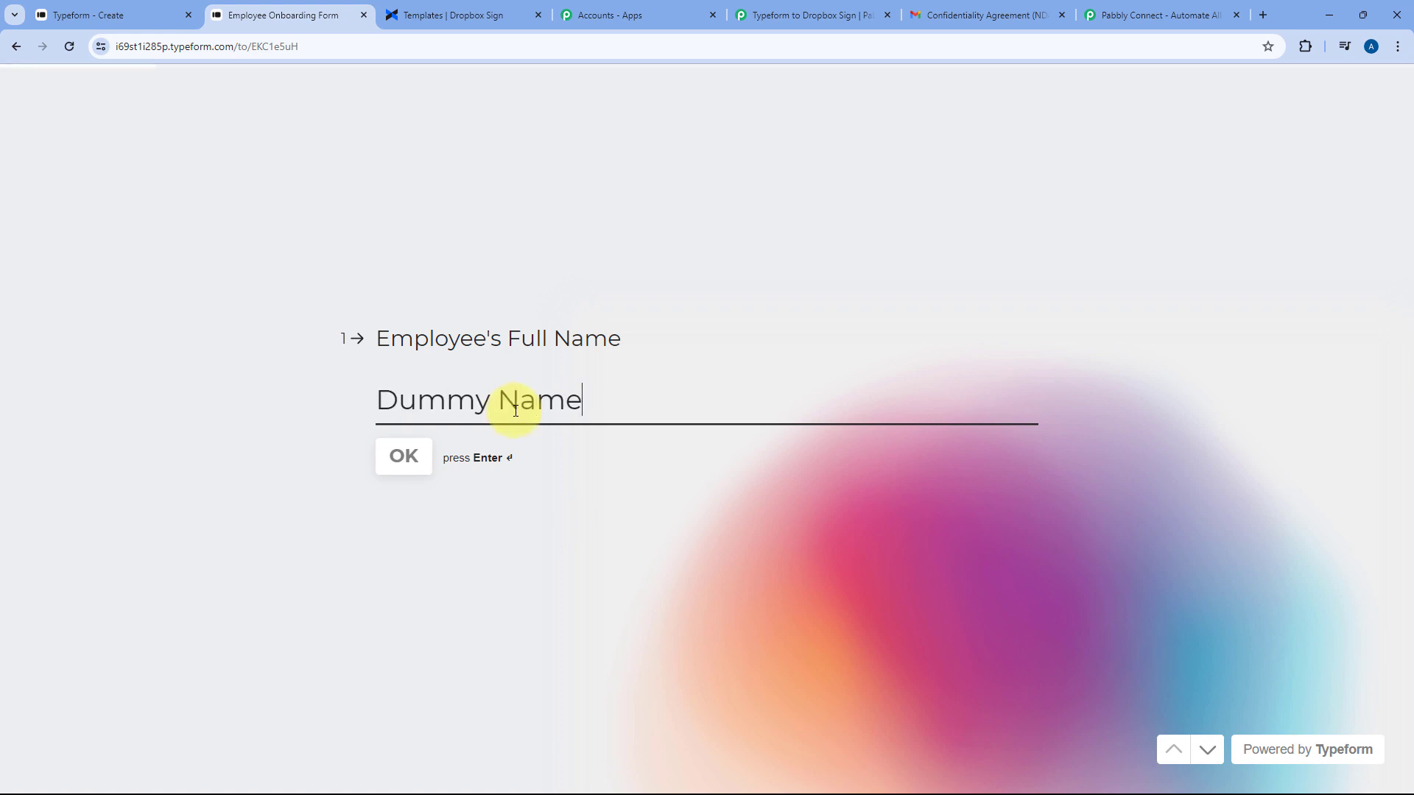
key("Return")
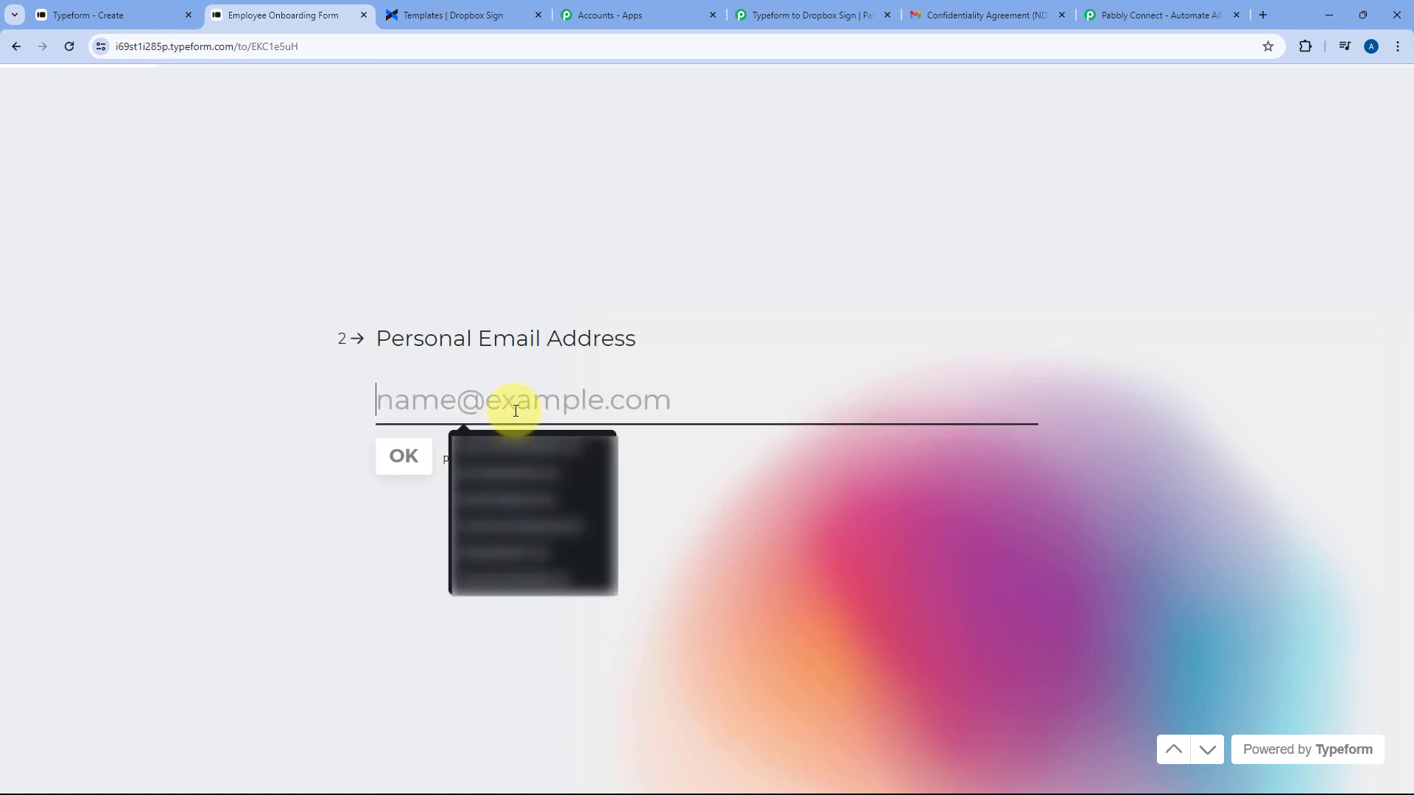
type("dummy")
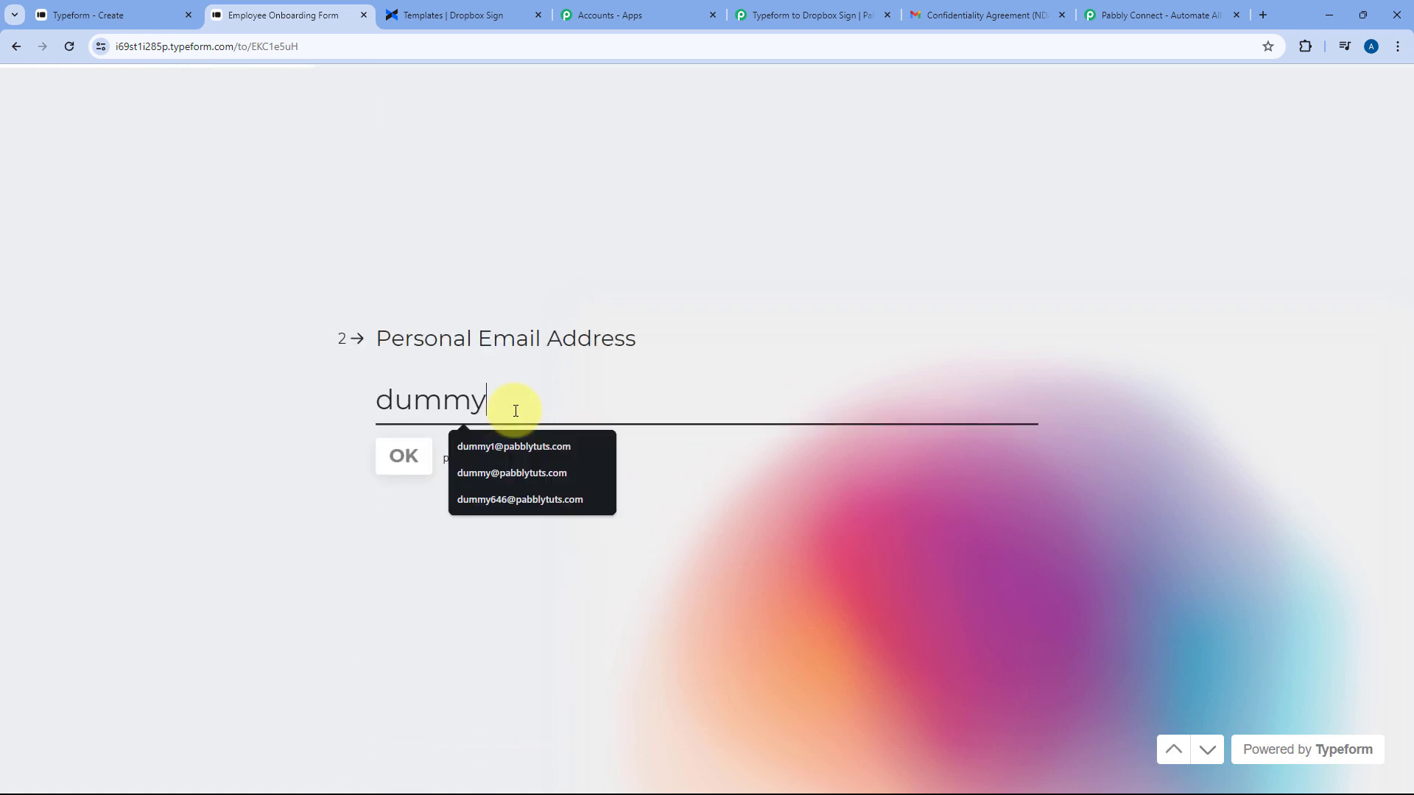
left_click(500, 472)
left_click(403, 458)
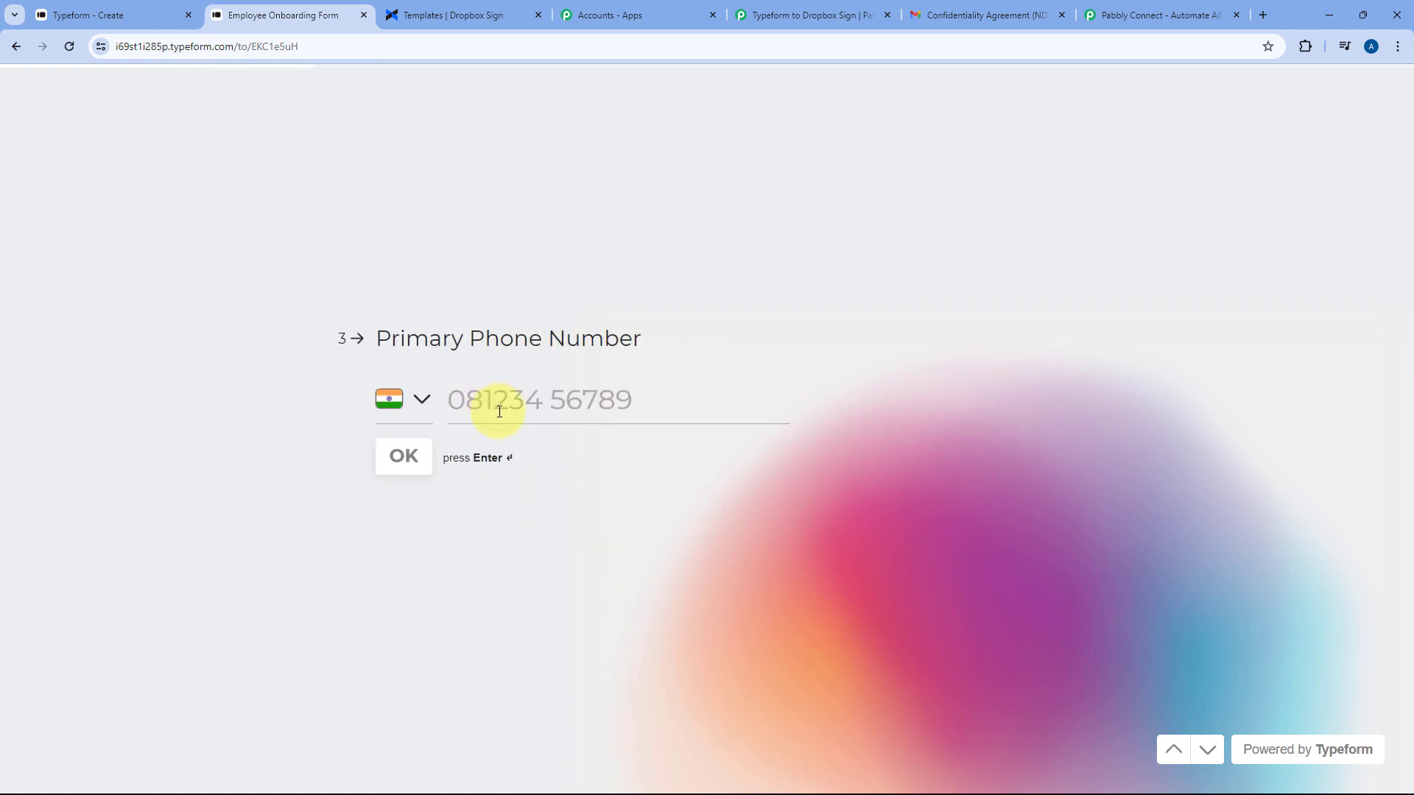
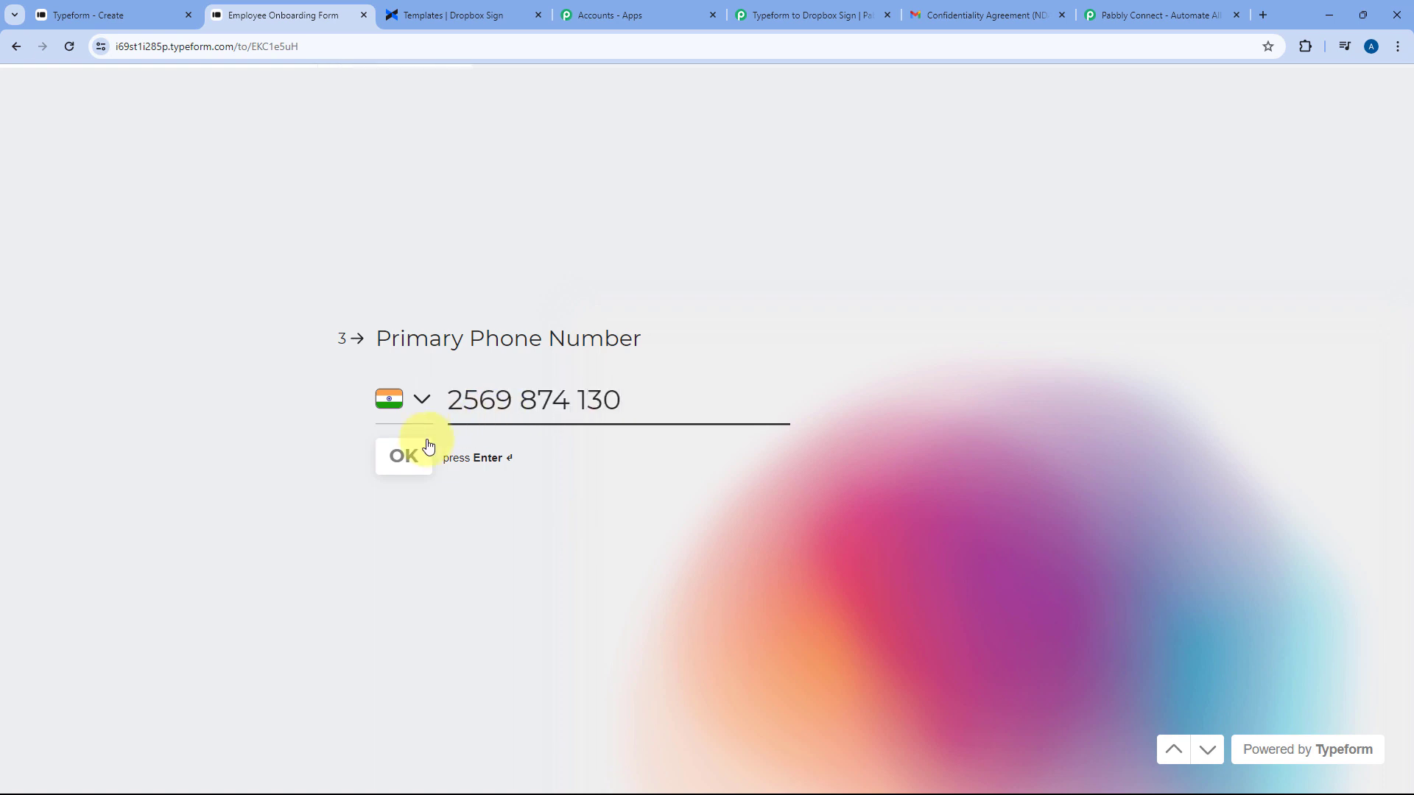
left_click(421, 455)
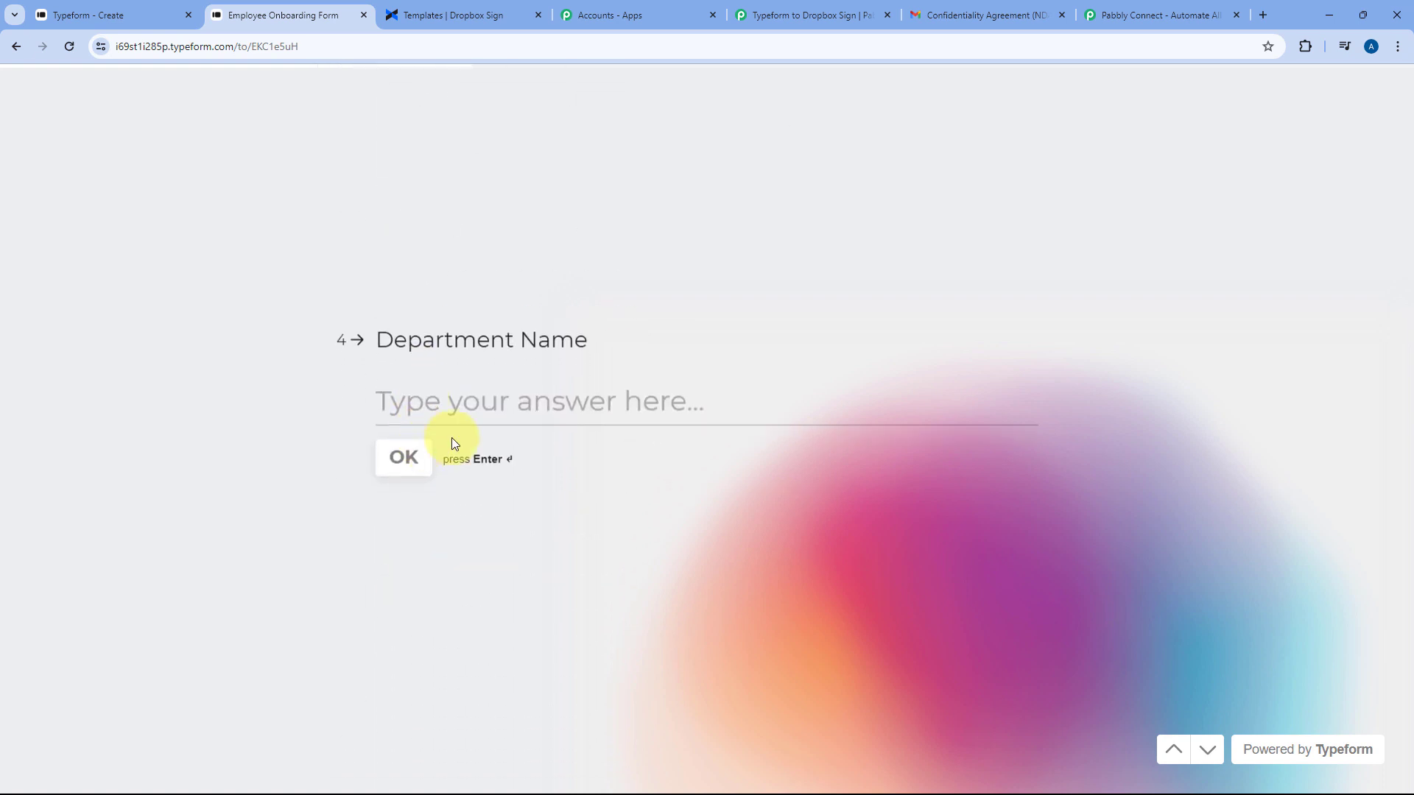
Answer Marketing, Content Creator, 01/01/2024 start, Remote, date of birth and Full-time, then submit
type("Marketing")
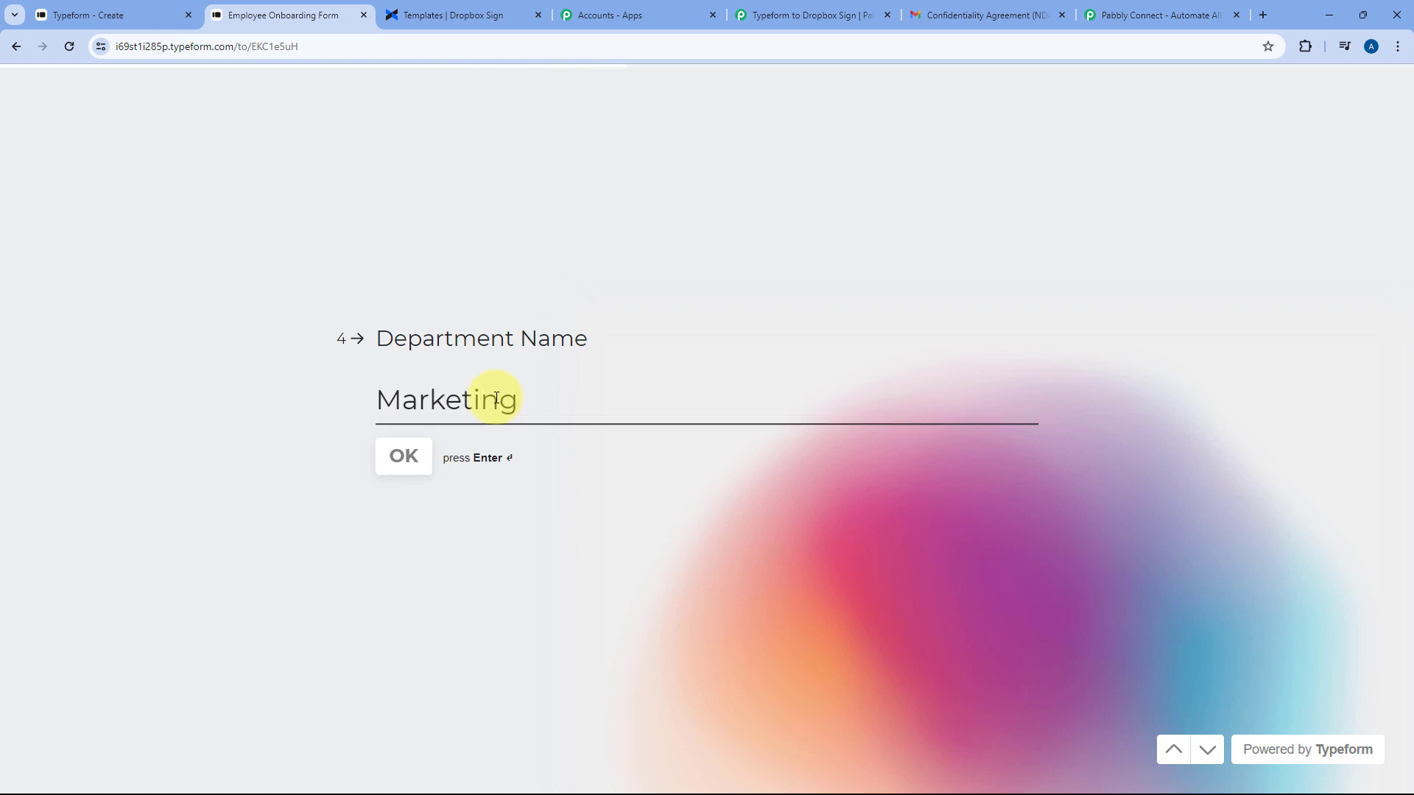
key("Return")
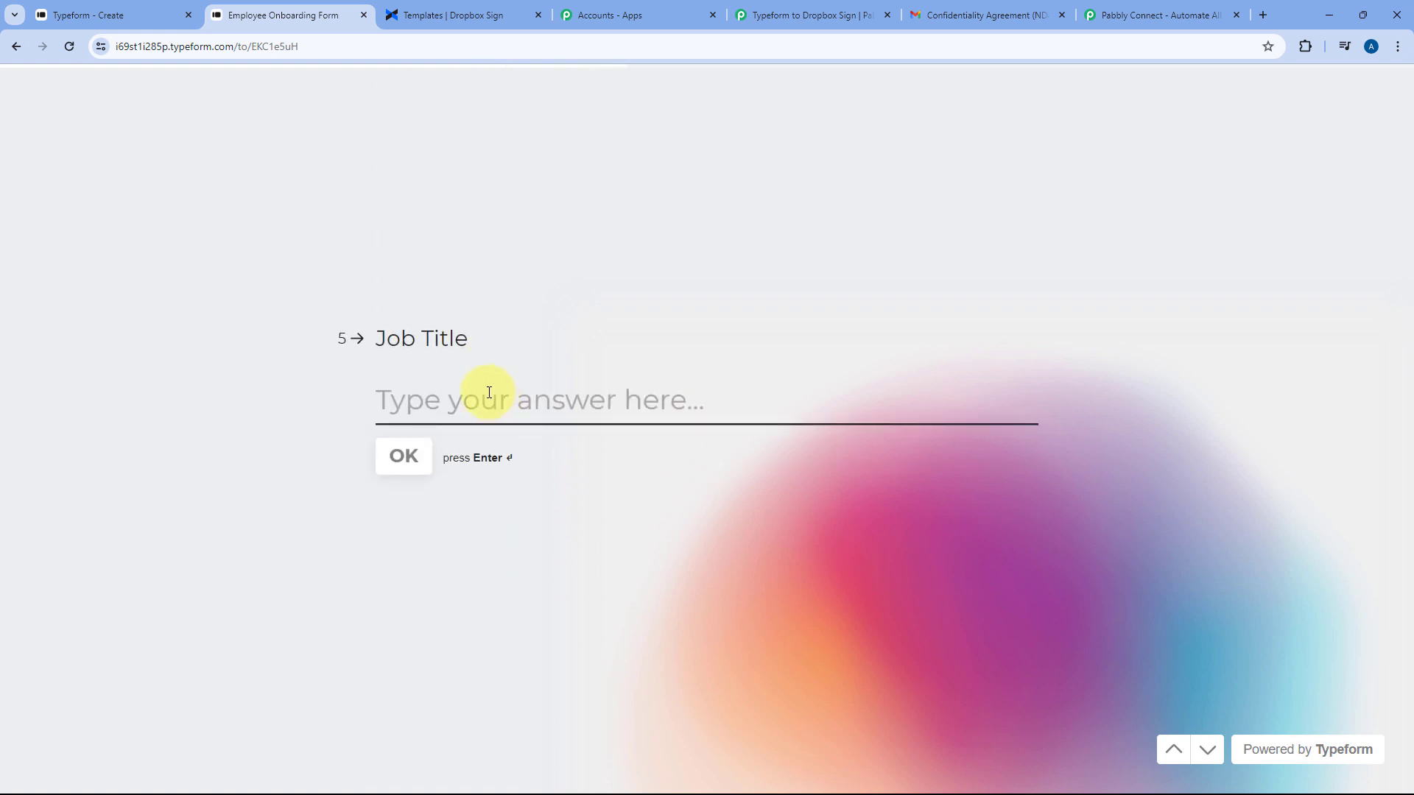
type("Content Creator")
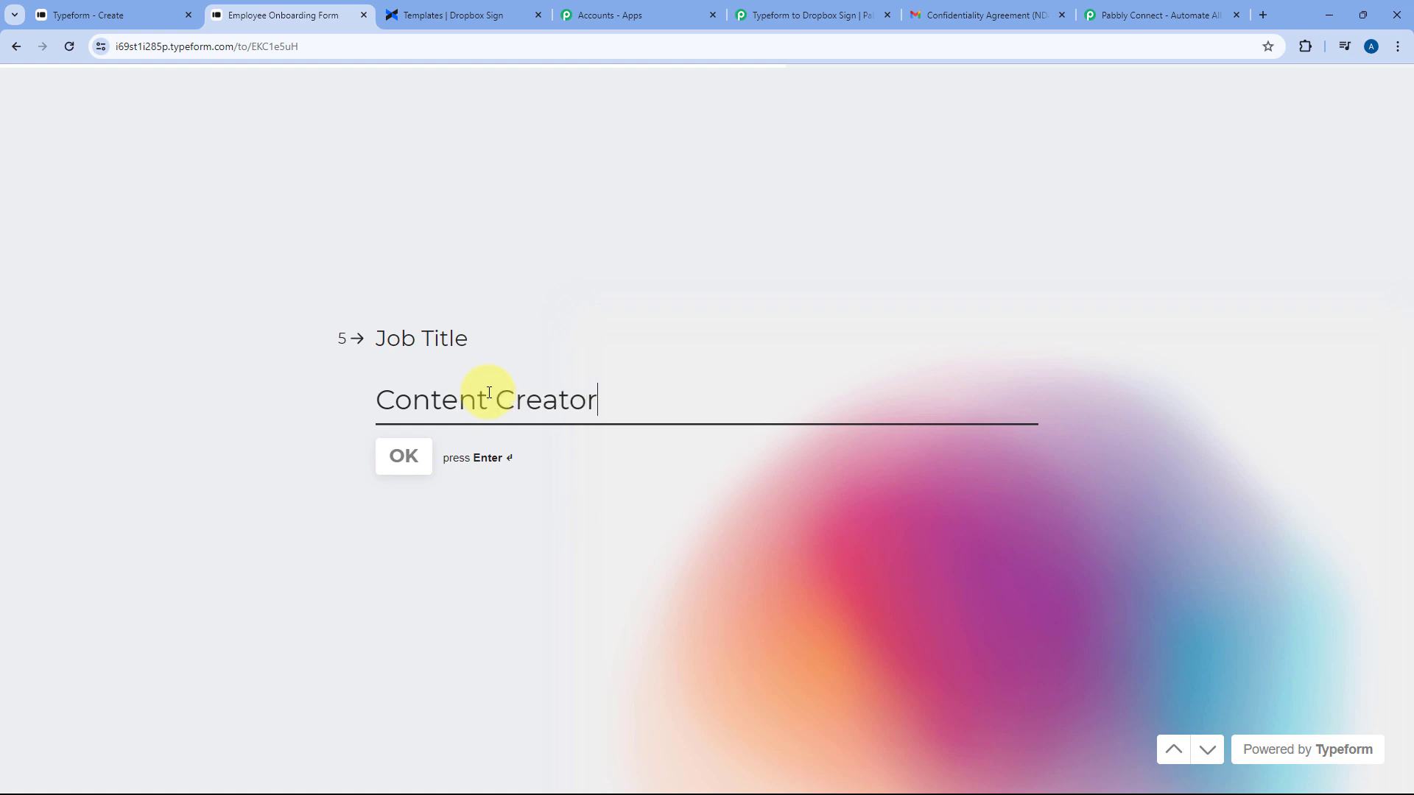
key("Return")
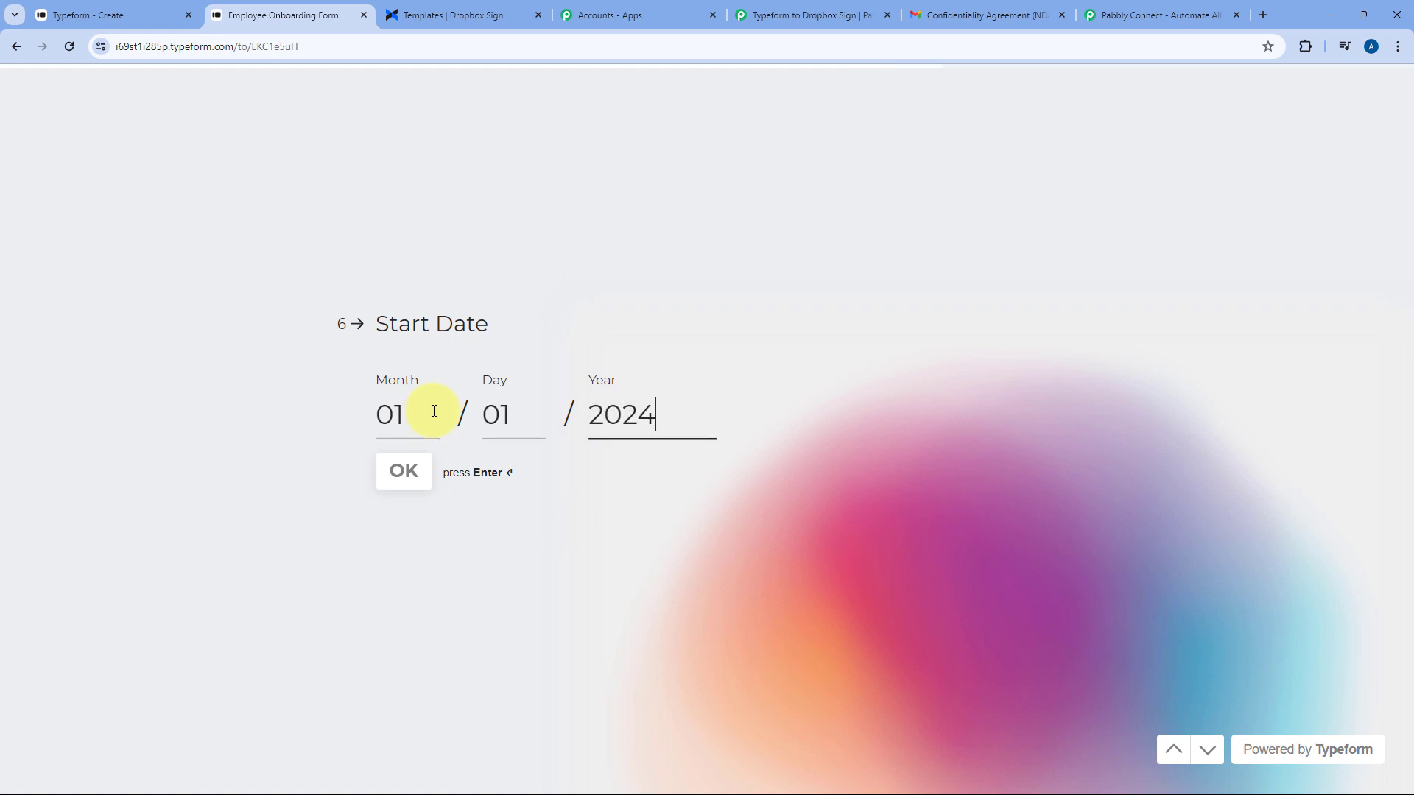
left_click(417, 478)
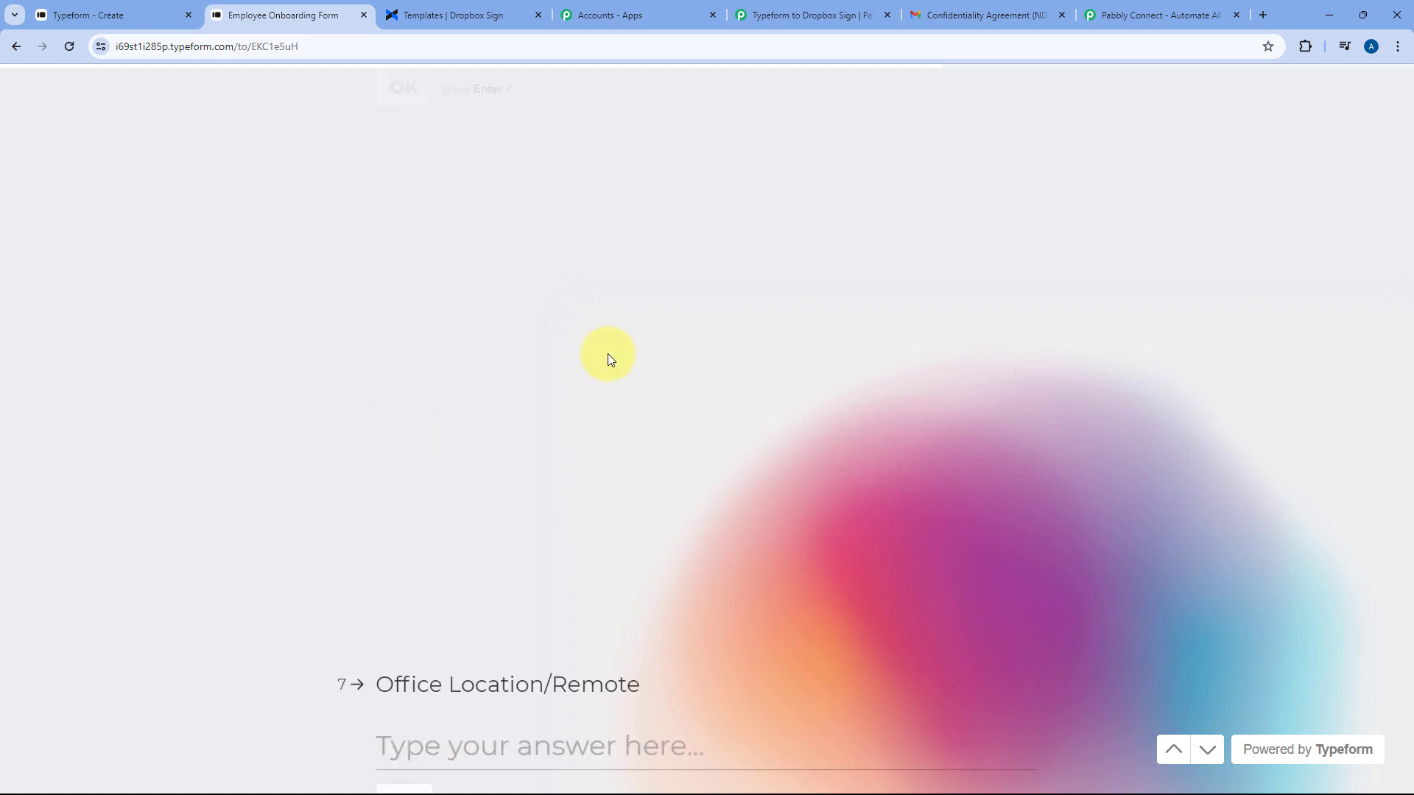
type("Remote")
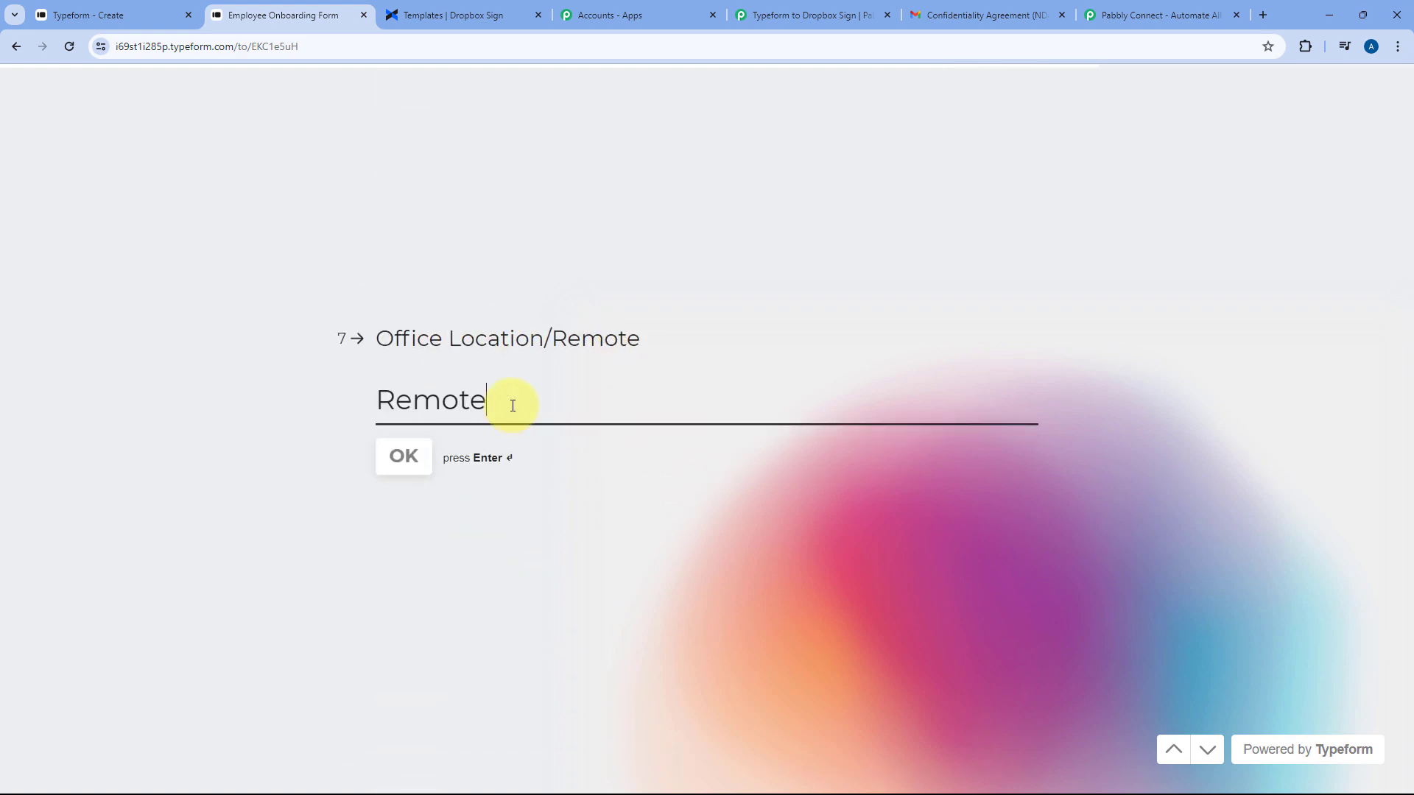
key("Return")
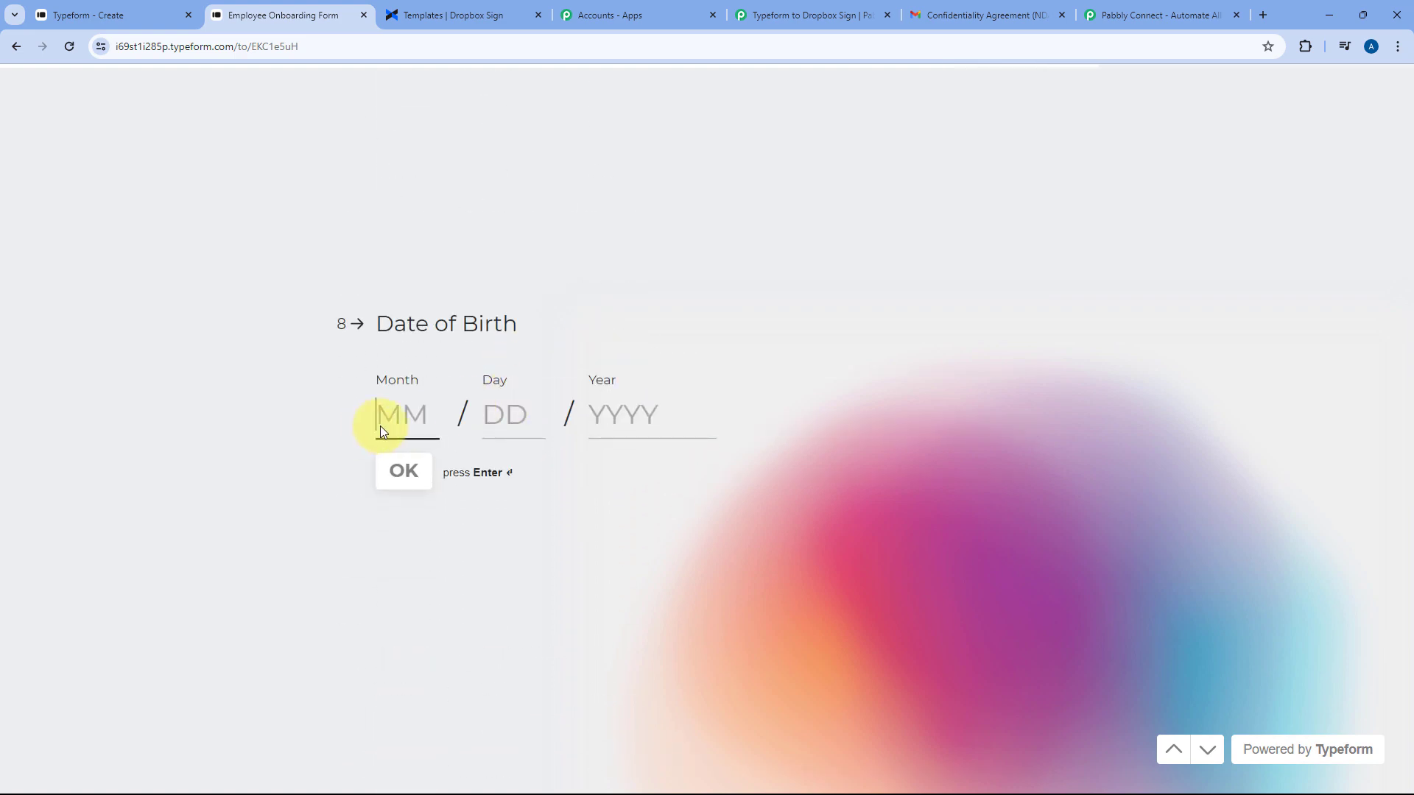
type("01")
type("199")
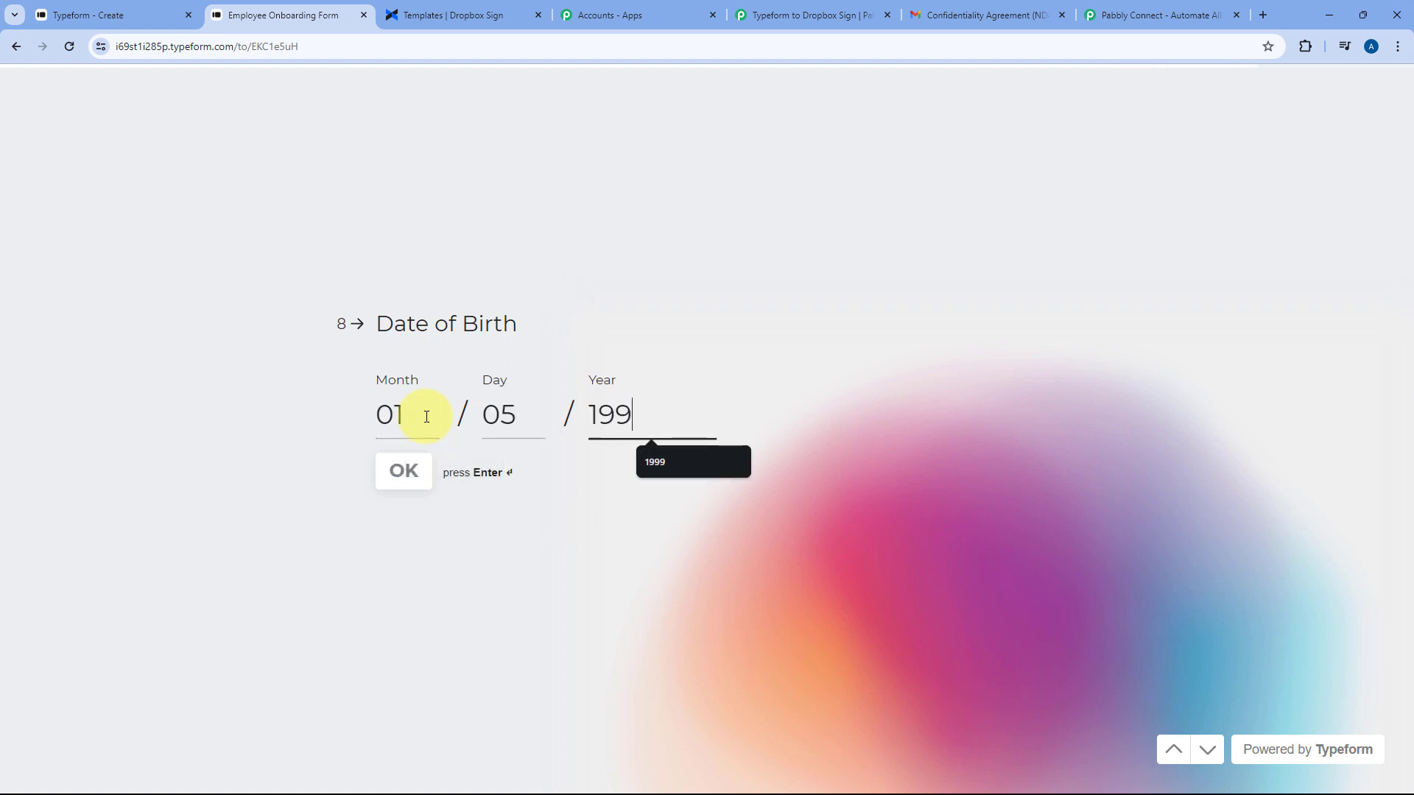
type("5")
left_click(398, 466)
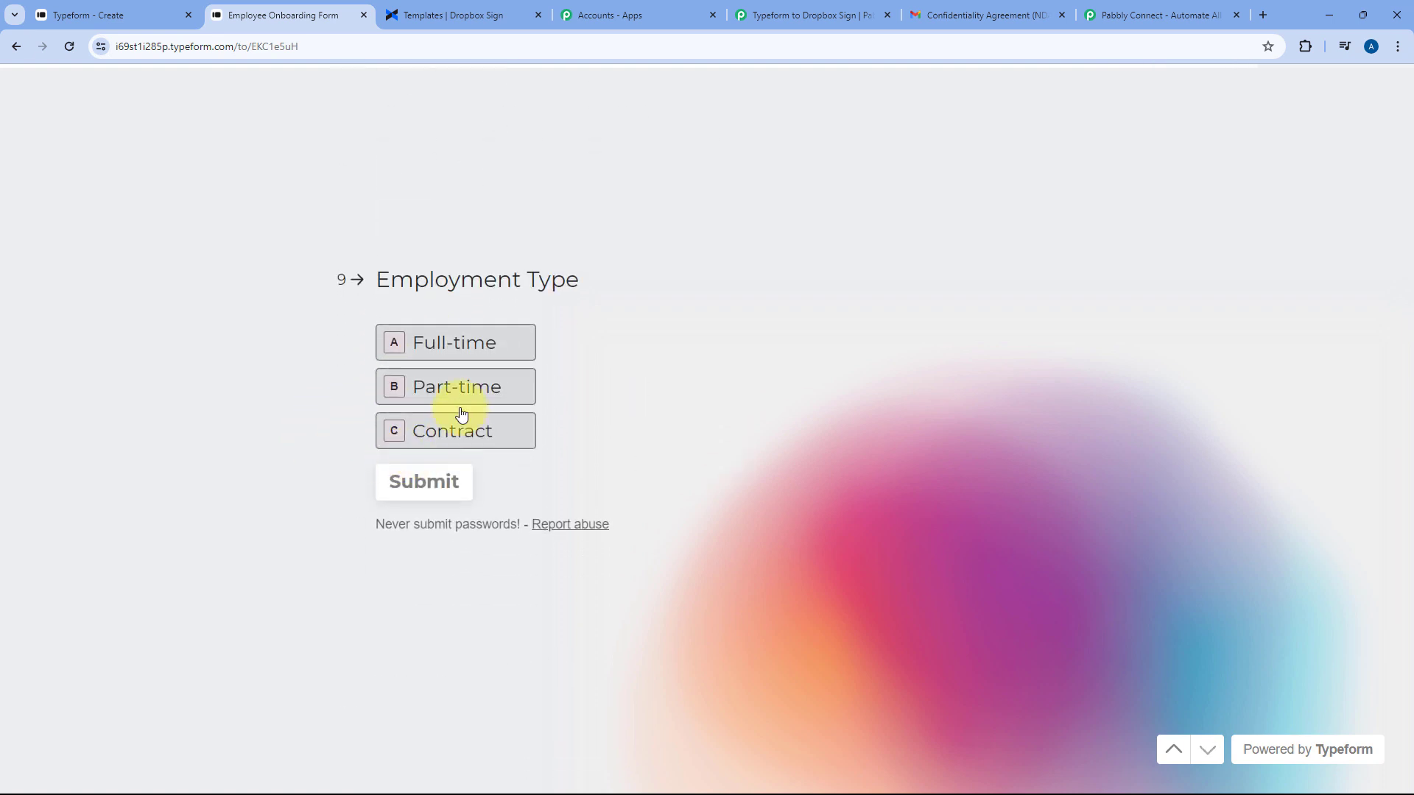
left_click(455, 352)
left_click(430, 483)
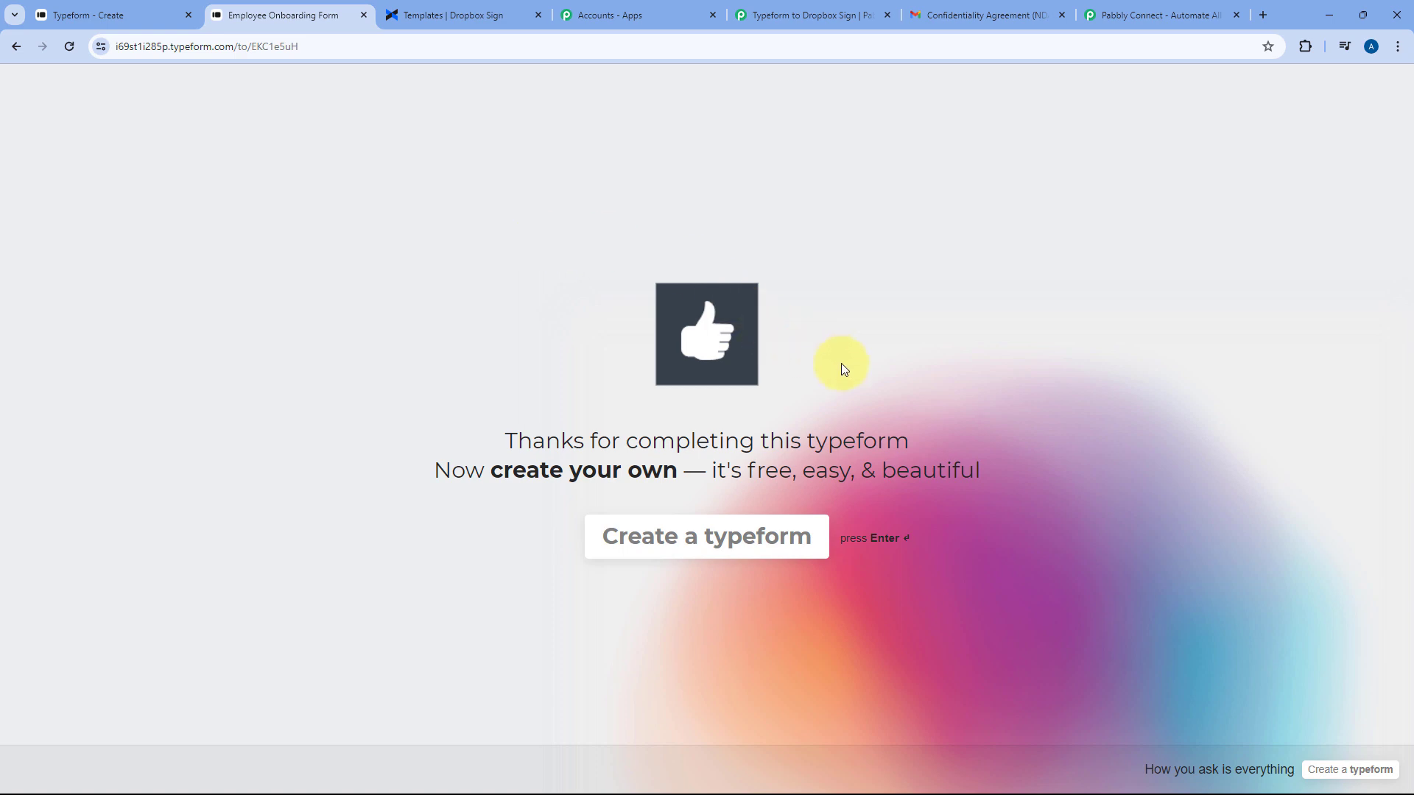
left_click(758, 15)
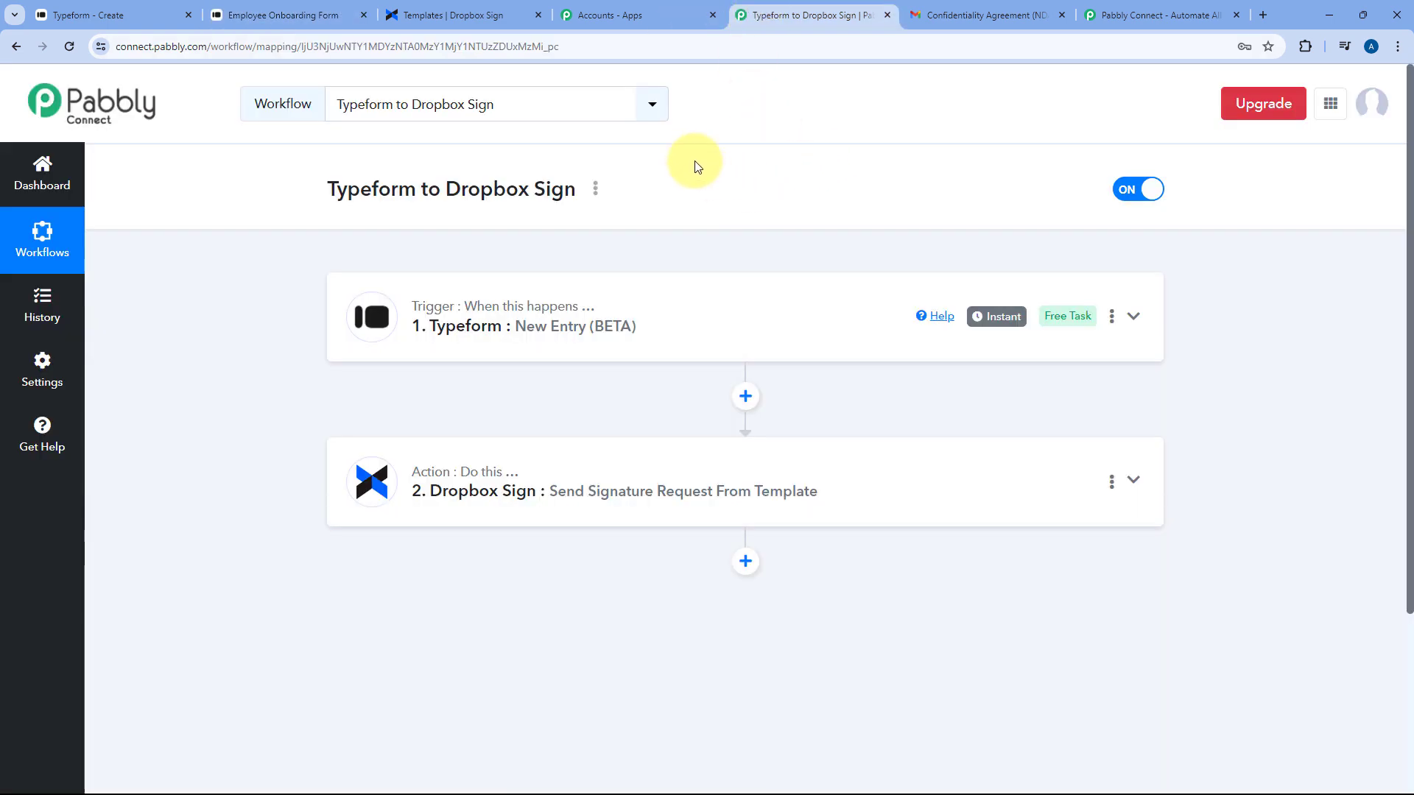
Open the newest NDA email in Gmail, check its recipient details, and start Review & sign
left_click(461, 15)
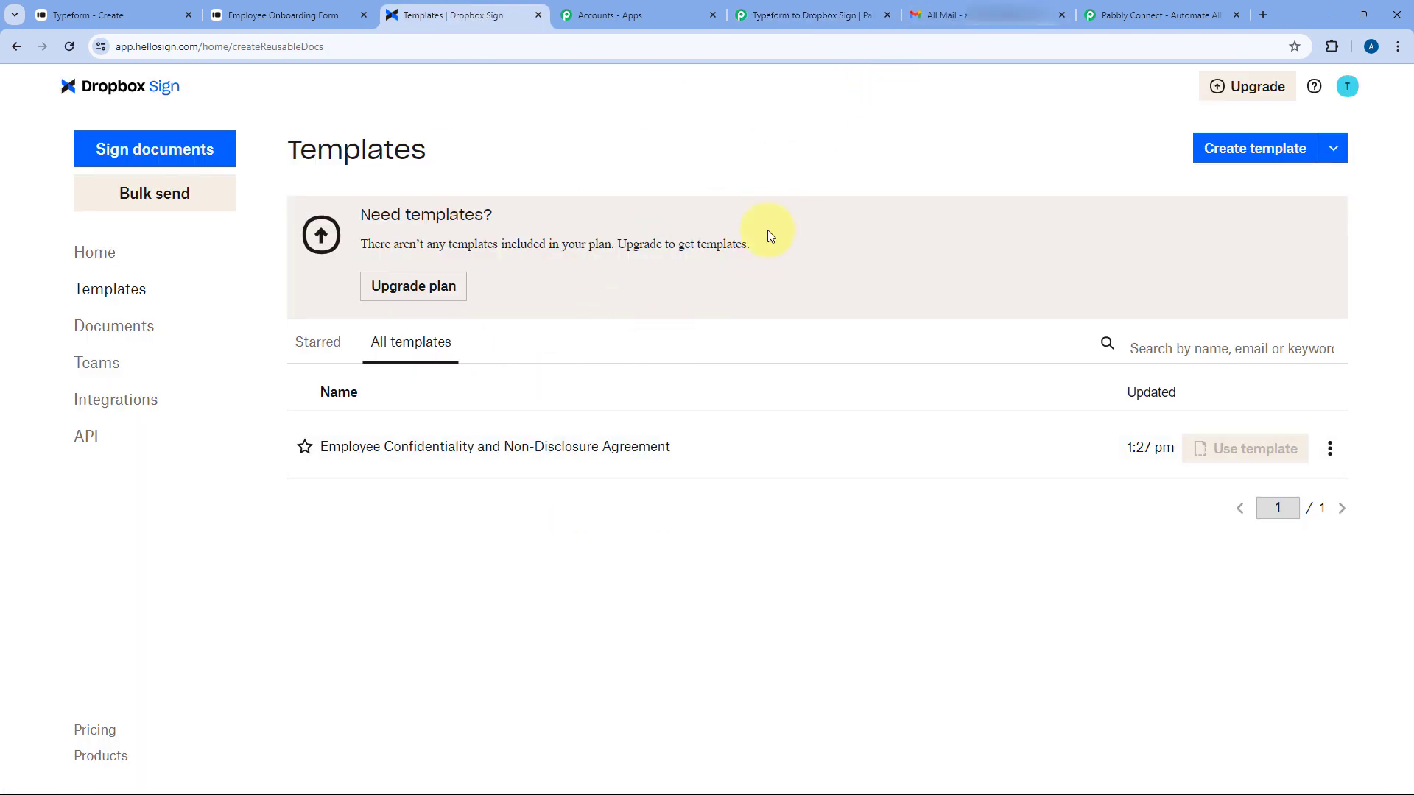
left_click(948, 18)
left_click(545, 237)
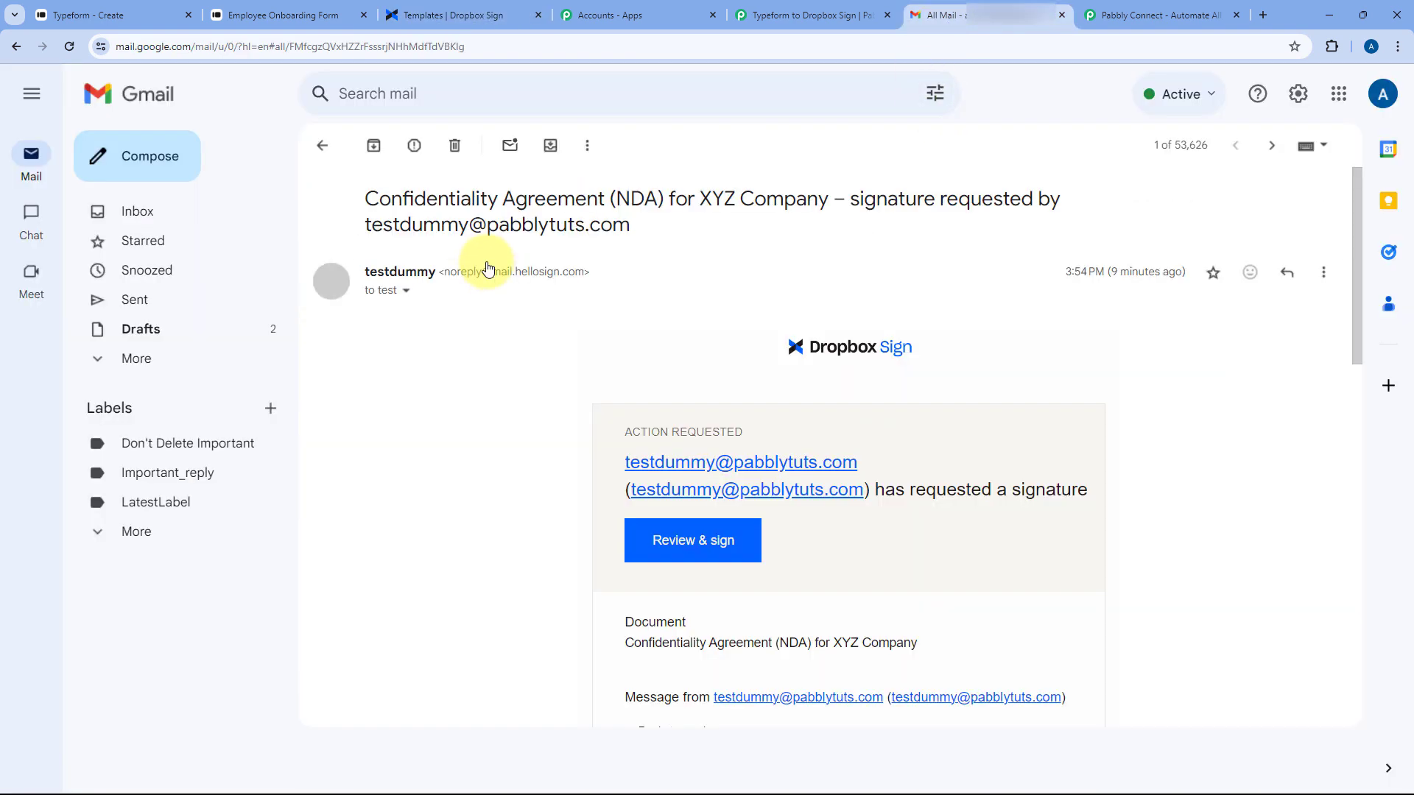
scroll(565, 320, "down", 12)
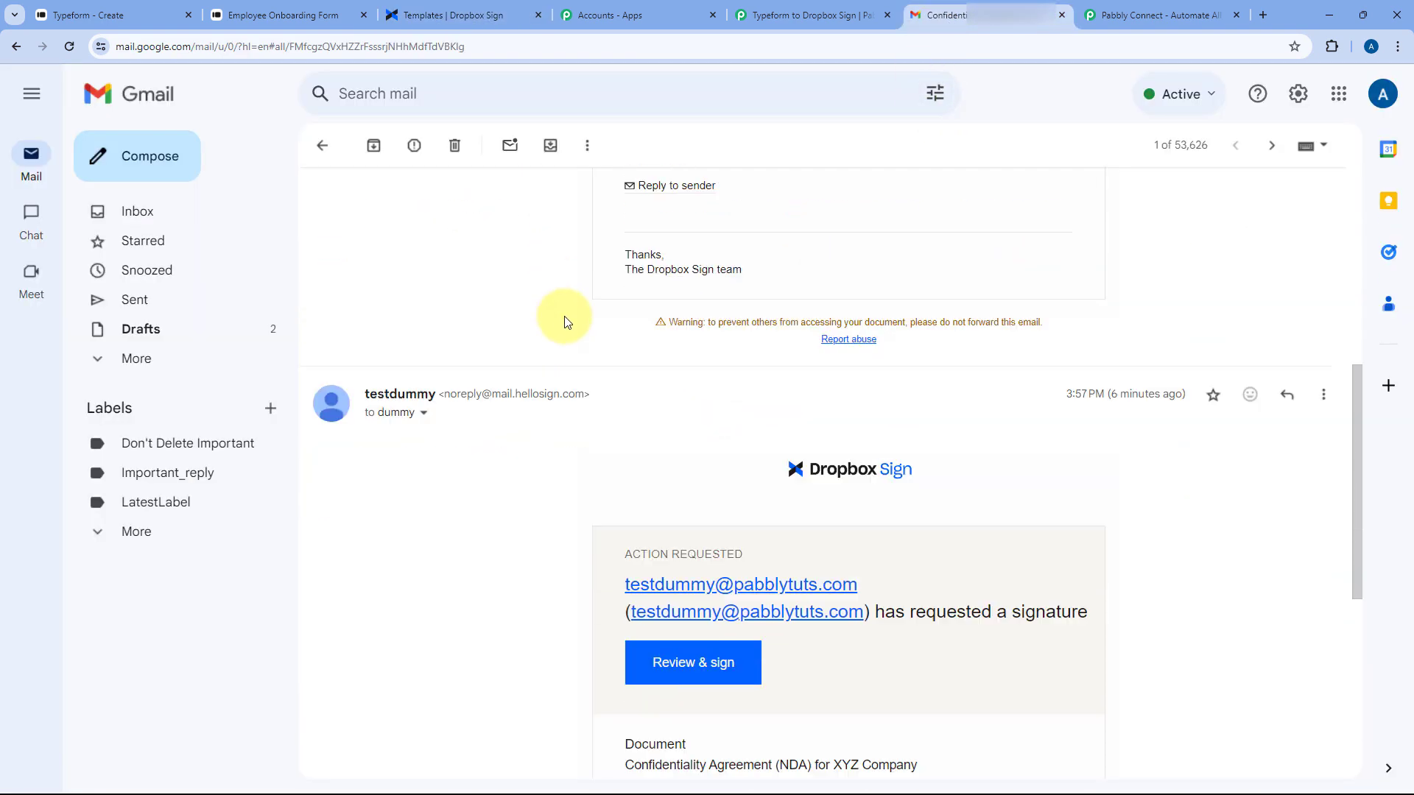
scroll(516, 302, "up", 3)
left_click(430, 302)
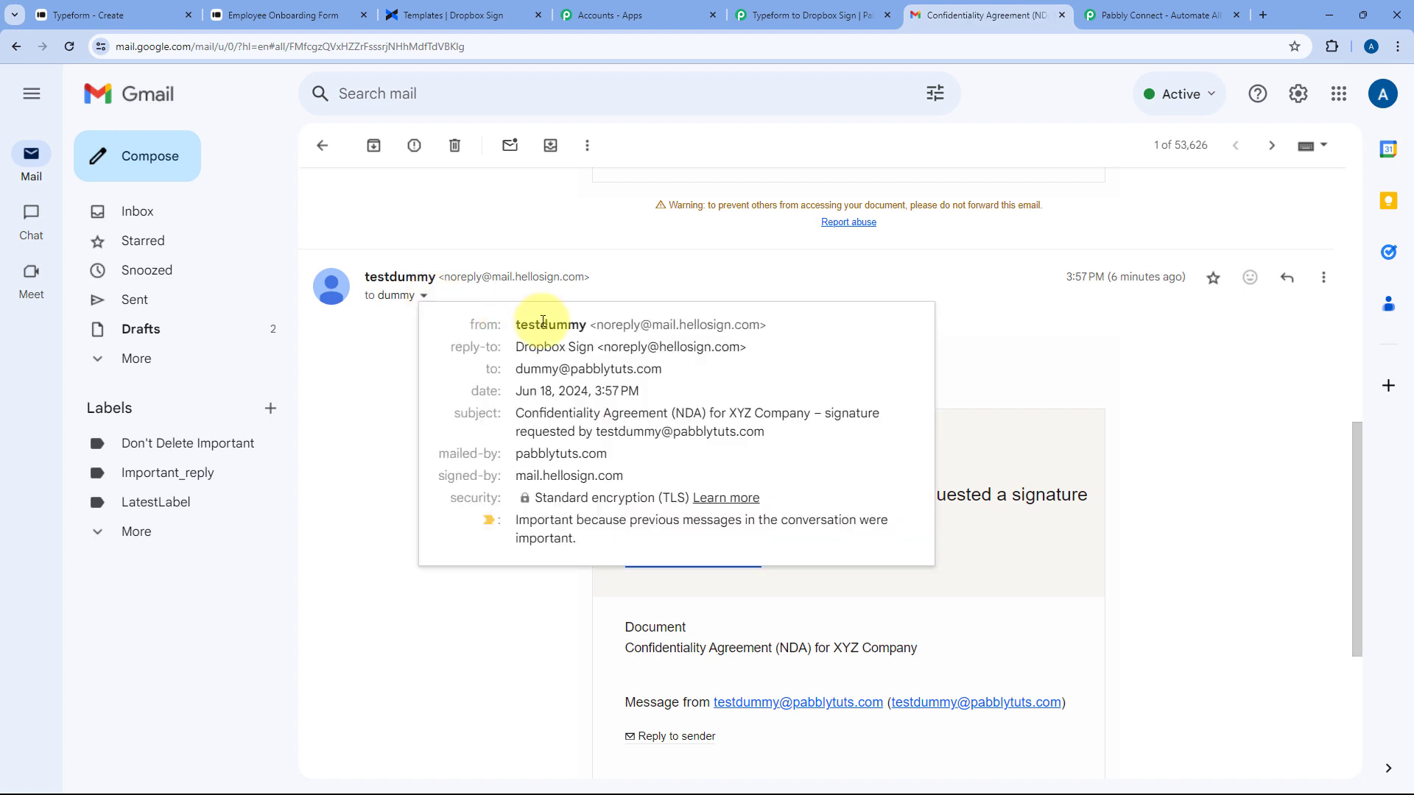
scroll(530, 309, "down", 1)
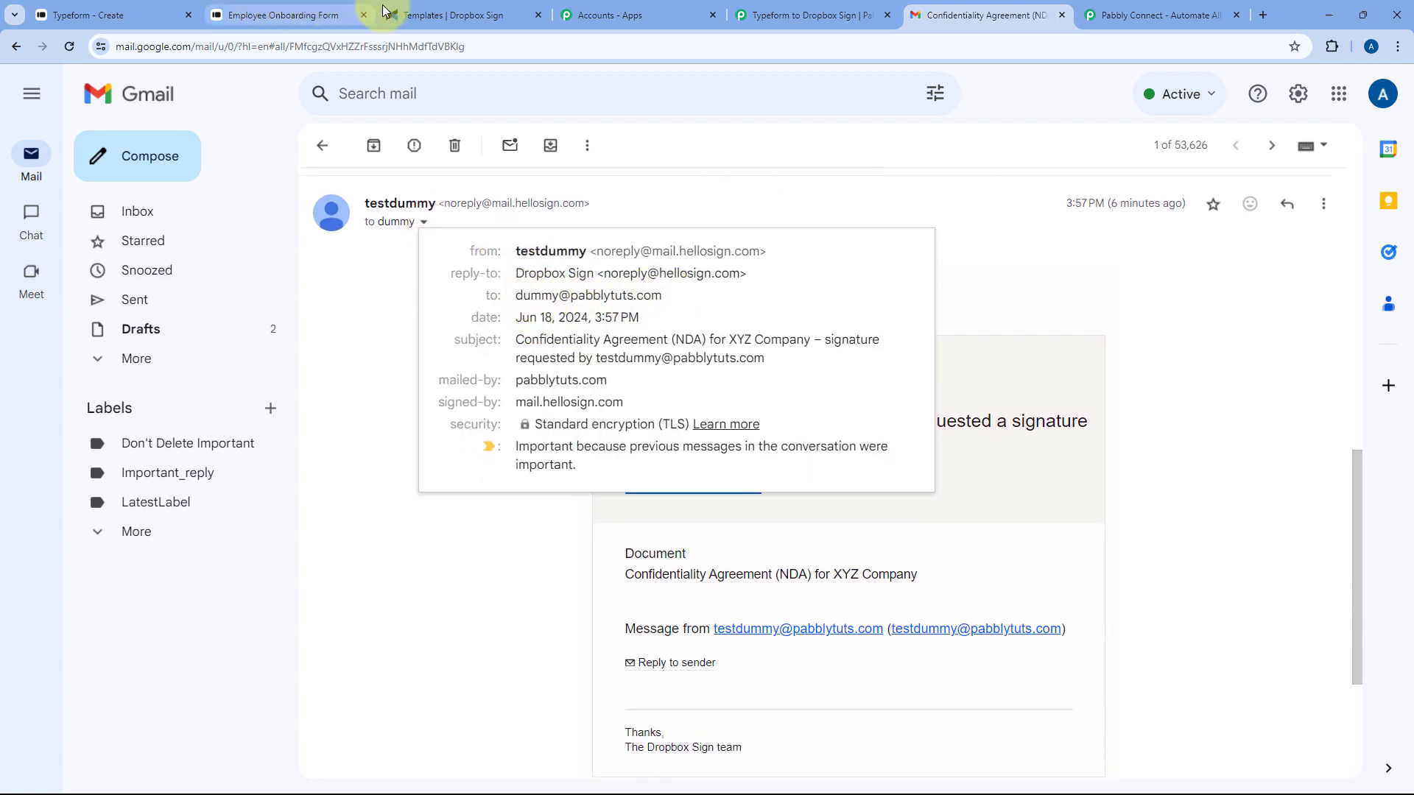
left_click(313, 13)
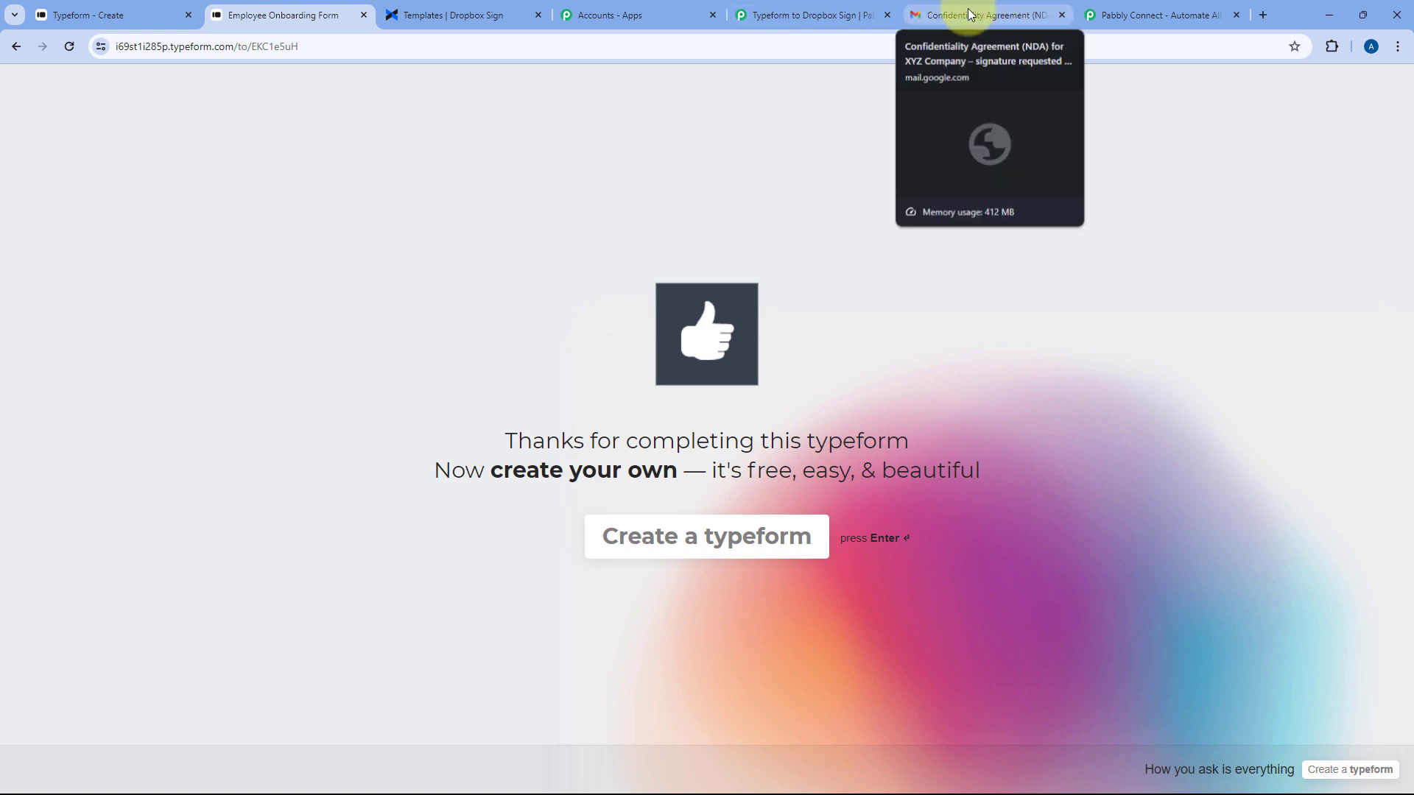
left_click(992, 14)
scroll(726, 343, "down", 2)
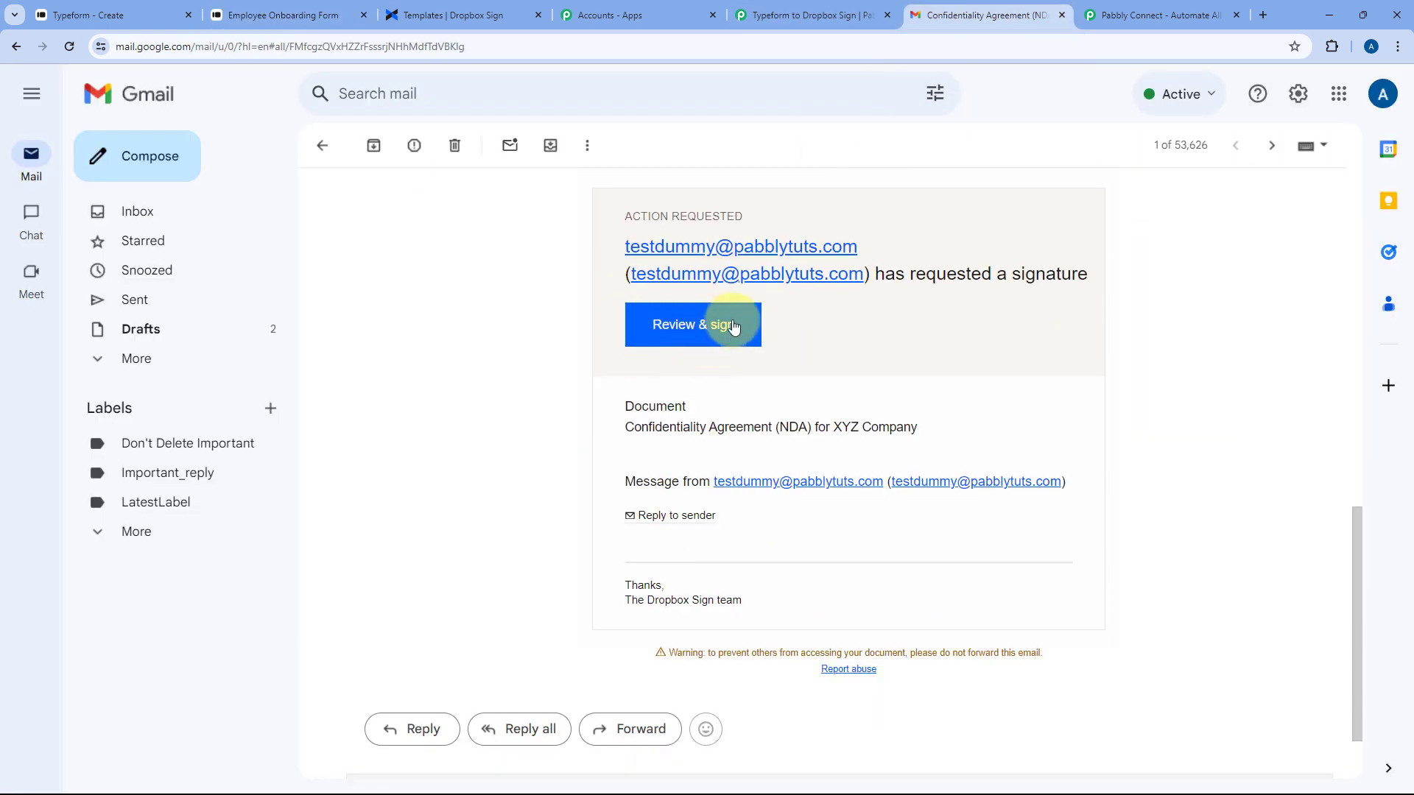
left_click(700, 328)
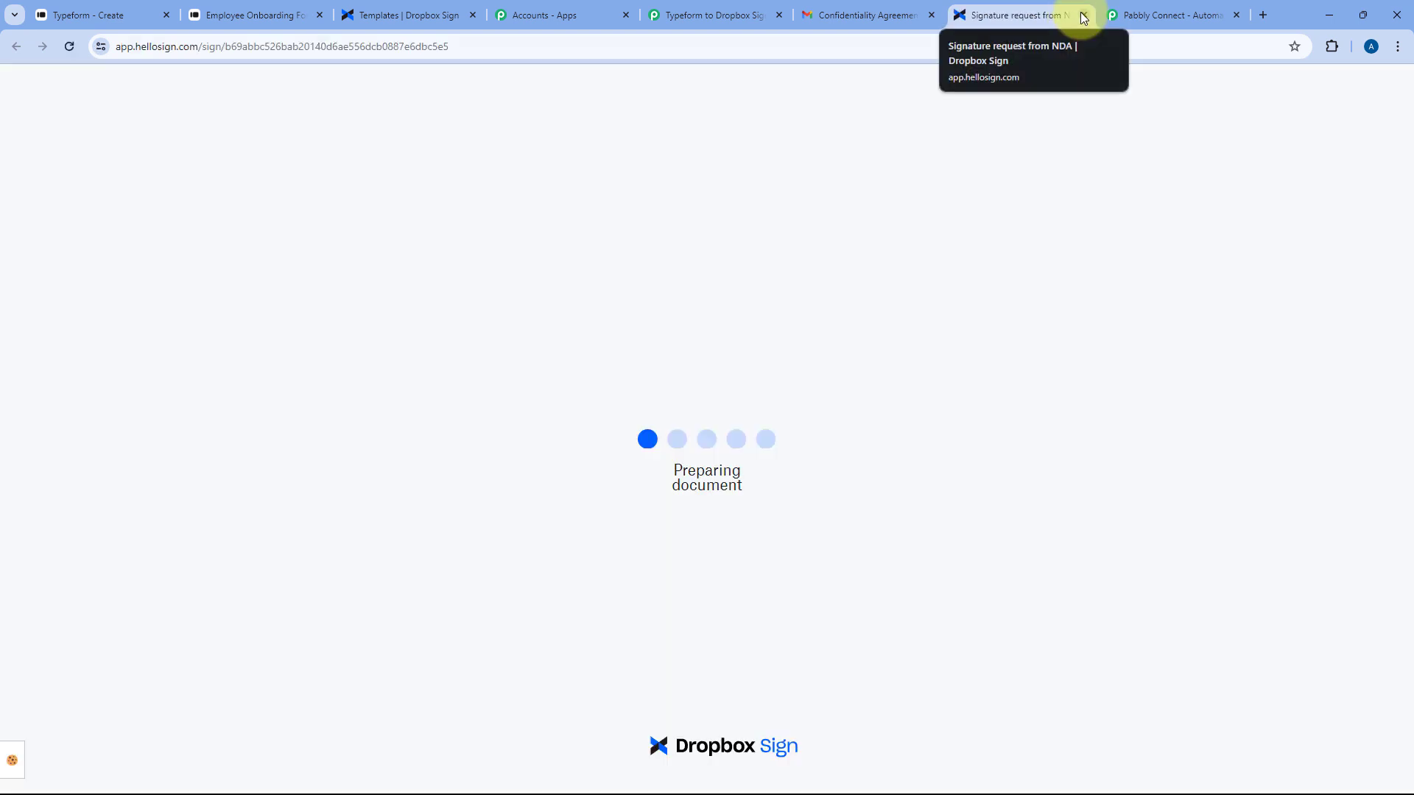
Close the Dropbox Sign signature request tab and return to the Typeform to Dropbox Sign workflow
left_click(1082, 15)
left_click(788, 15)
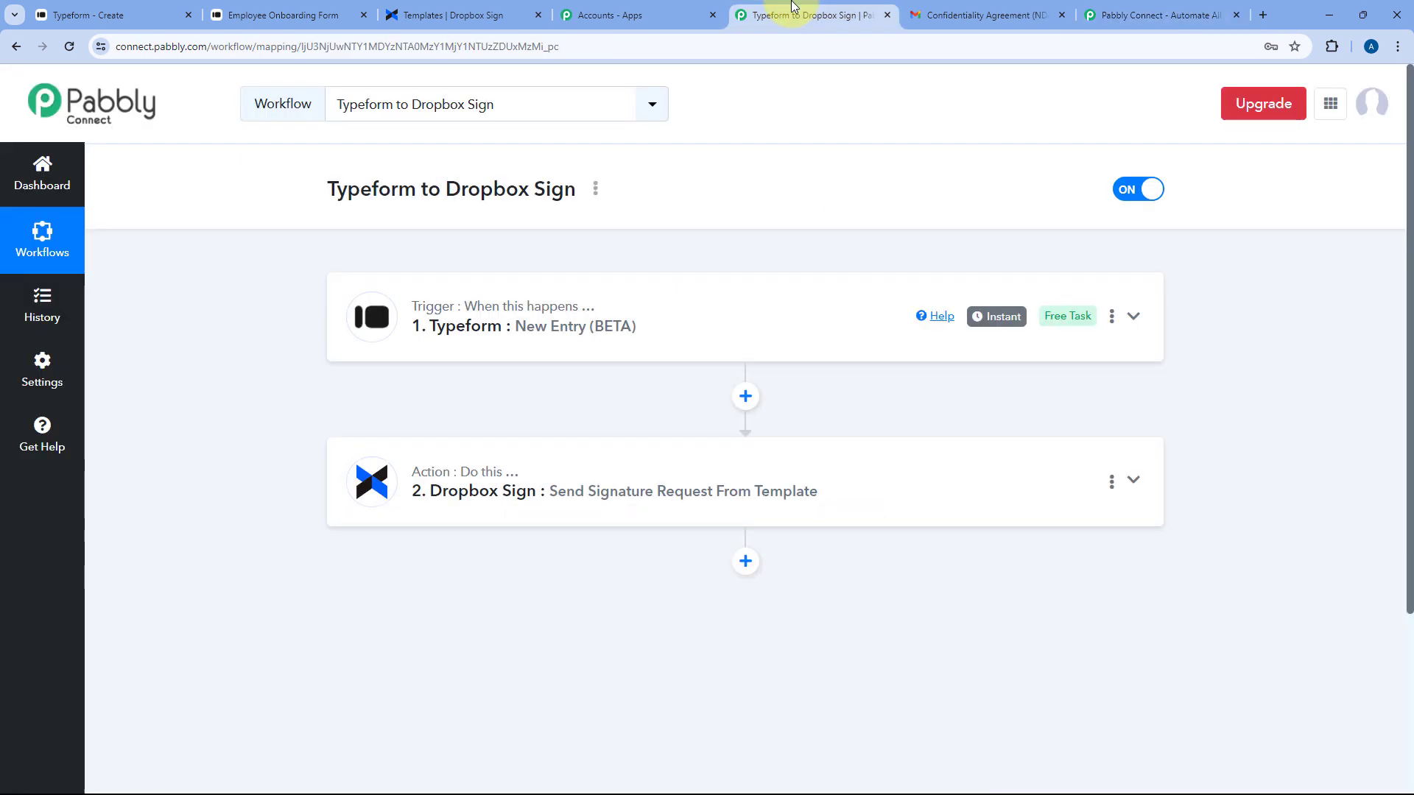